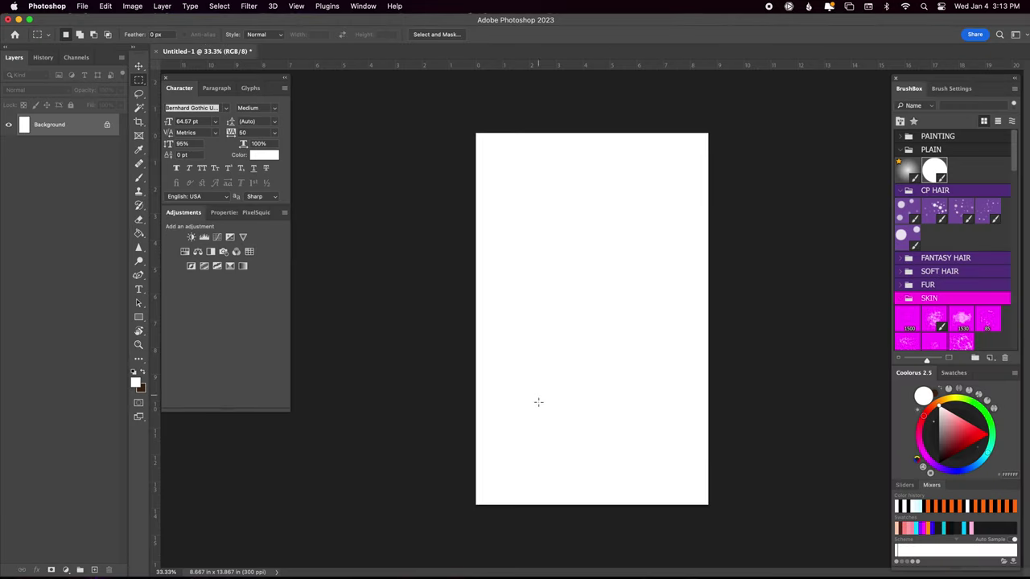
# - Rotate the dark grunge texture 90° to fill the canvas, then open both ornament JPGs
pyautogui.hotkey('ctrl', 't')
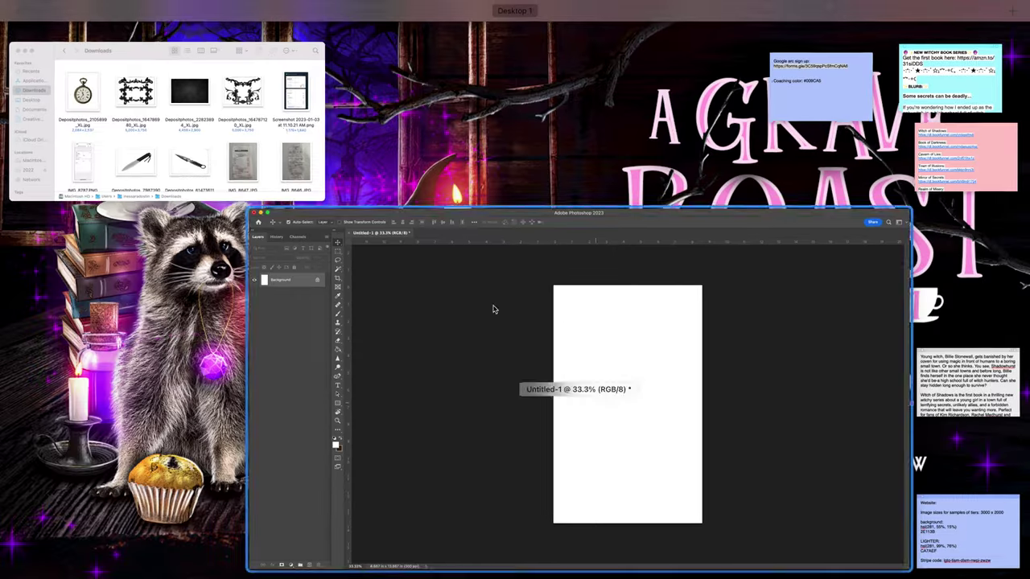
pyautogui.moveTo(740, 299); pyautogui.dragTo(616, 430)
pyautogui.moveTo(593, 253); pyautogui.dragTo(593, 131)
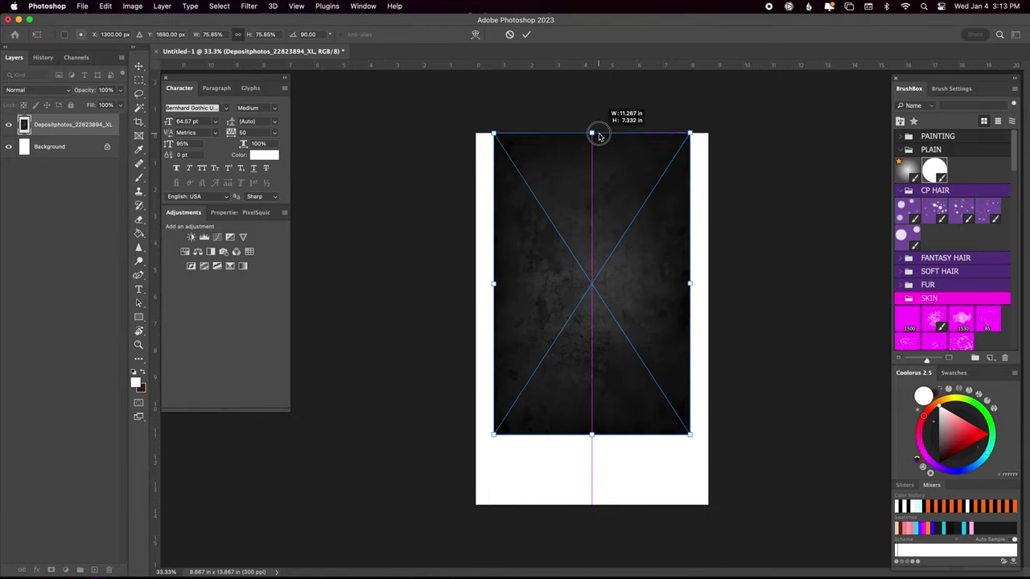
pyautogui.moveTo(593, 563); pyautogui.dragTo(593, 502)
pyautogui.press('Return')
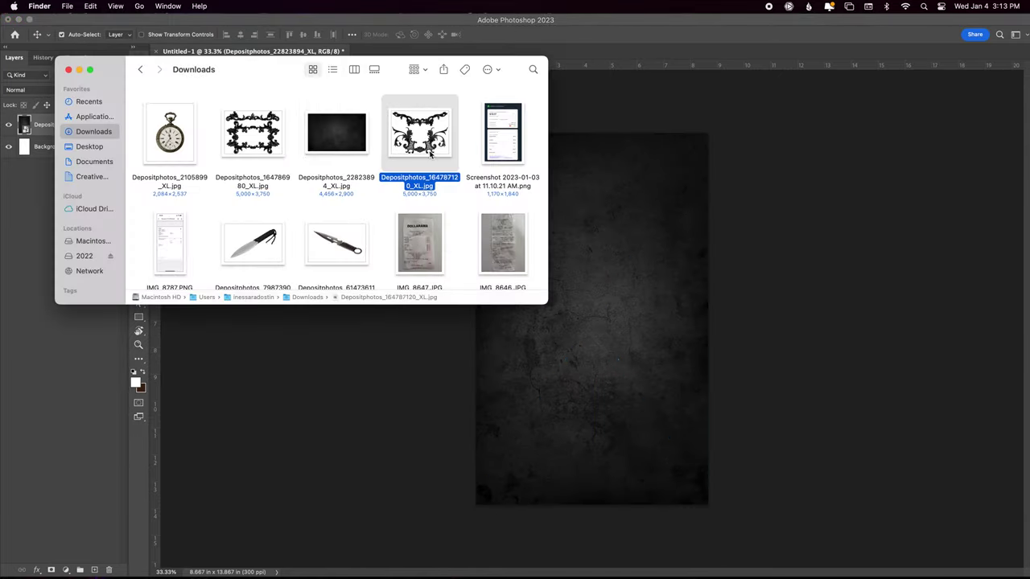
pyautogui.keyDown('super'); pyautogui.click(253, 137); pyautogui.keyUp('super')
pyautogui.moveTo(277, 143); pyautogui.dragTo(595, 48)
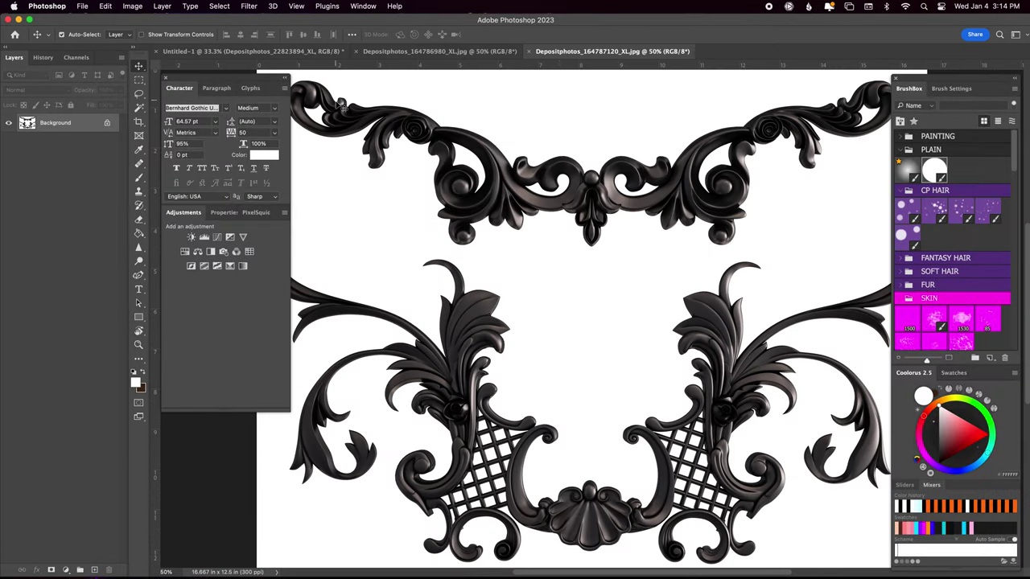
# - Unlock the scroll ornament and delete its white background with the Magic Wand
pyautogui.press('super+minus')
pyautogui.hotkey('ctrl', 'shift', 'Tab')
pyautogui.hotkey('ctrl', 'Tab')
pyautogui.press('super+minus')
pyautogui.press('w')
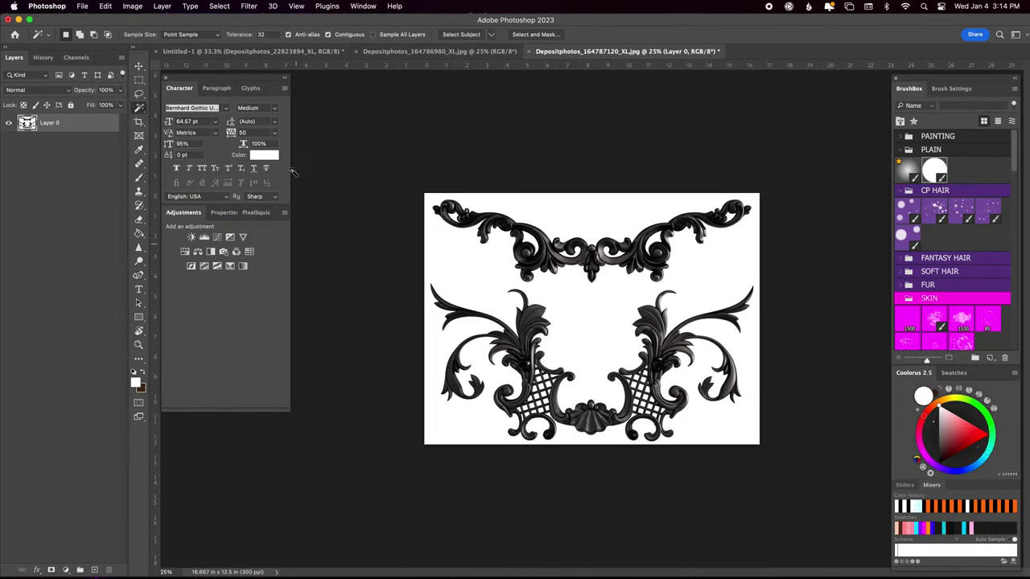
pyautogui.click(438, 266)
pyautogui.press('Delete')
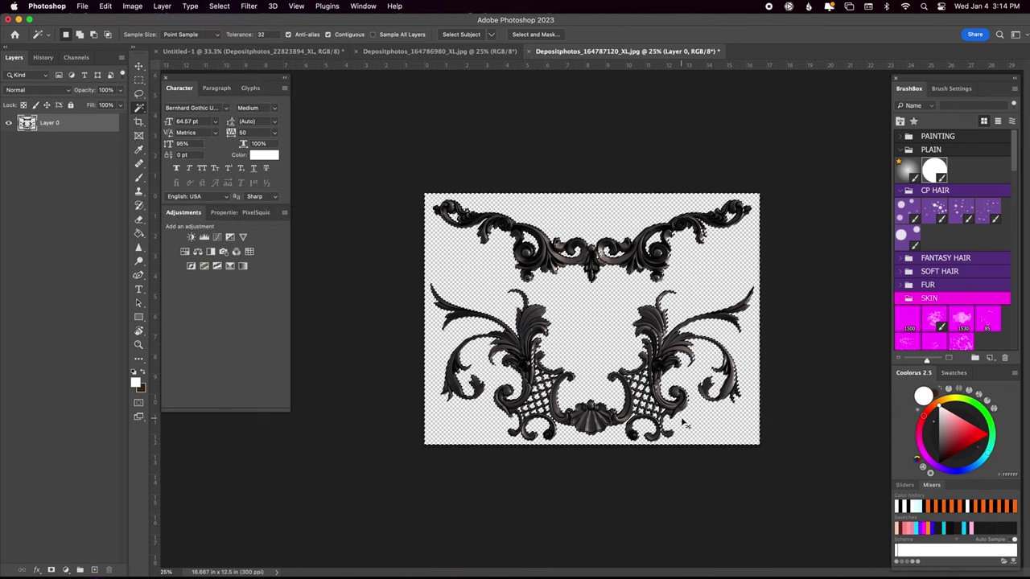
# - Remove the other ornament's white background using Color Range
pyautogui.hotkey('ctrl', 'shift', 'Tab')
pyautogui.click(219, 5)
pyautogui.click(233, 172)
pyautogui.click(808, 134)
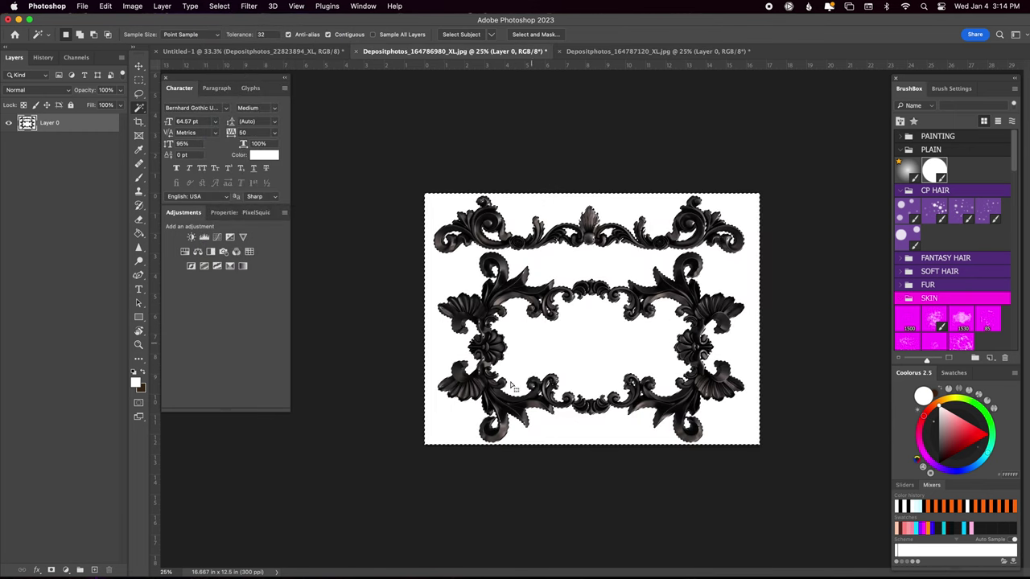
pyautogui.press('Delete')
# - Lasso the lower scroll ornament and paste it near the bottom of the cover
pyautogui.hotkey('ctrl', 'Tab')
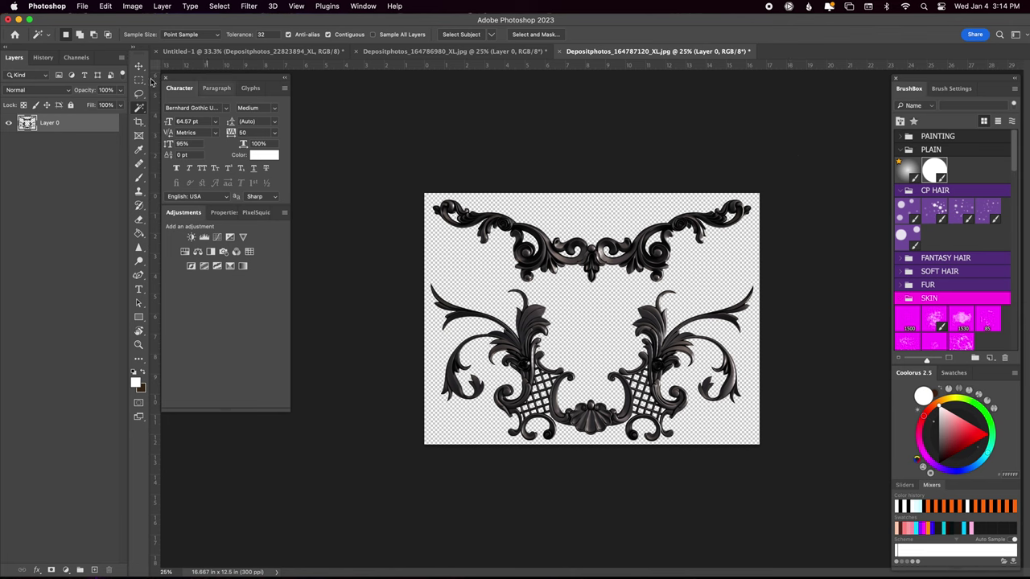
pyautogui.press('l')
pyautogui.moveTo(558, 293); pyautogui.dragTo(512, 284)
pyautogui.moveTo(653, 450); pyautogui.dragTo(616, 299)
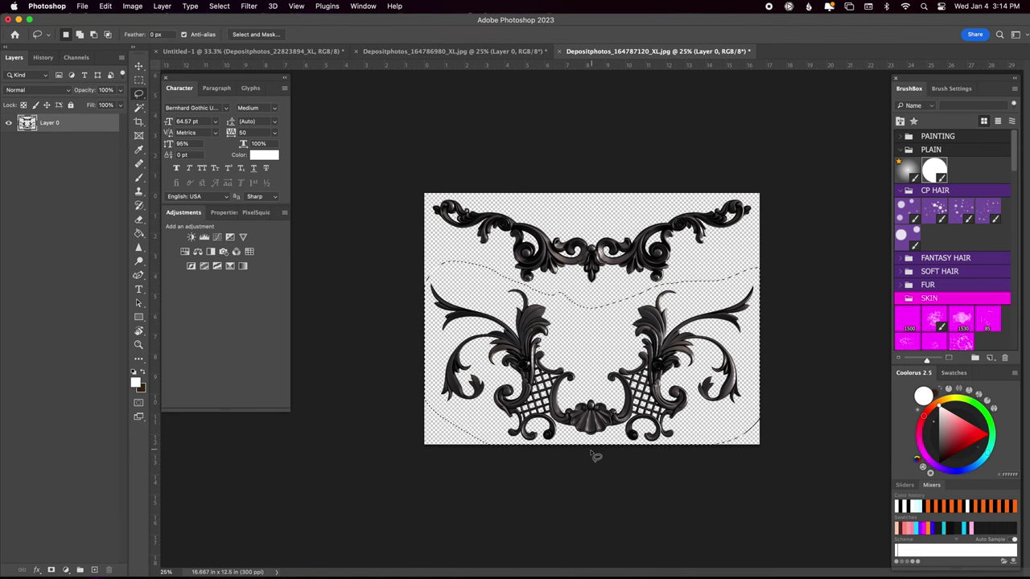
pyautogui.hotkey('ctrl', 'c')
pyautogui.hotkey('ctrl', 'Tab')
pyautogui.hotkey('ctrl', 'v')
pyautogui.hotkey('ctrl', 't')
pyautogui.moveTo(654, 392); pyautogui.dragTo(689, 378)
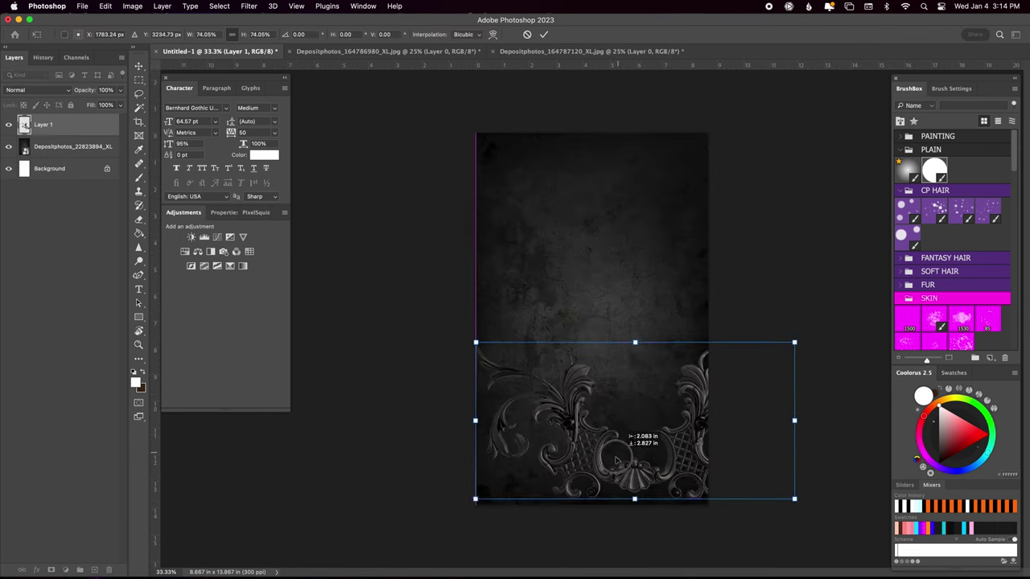
# - Stretch the scroll ornament across the bottom and add a 180°-rotated copy along the top
pyautogui.moveTo(752, 429)
pyautogui.mouseDown()
pyautogui.moveTo(654, 424)
pyautogui.moveTo(604, 406)
pyautogui.mouseUp()
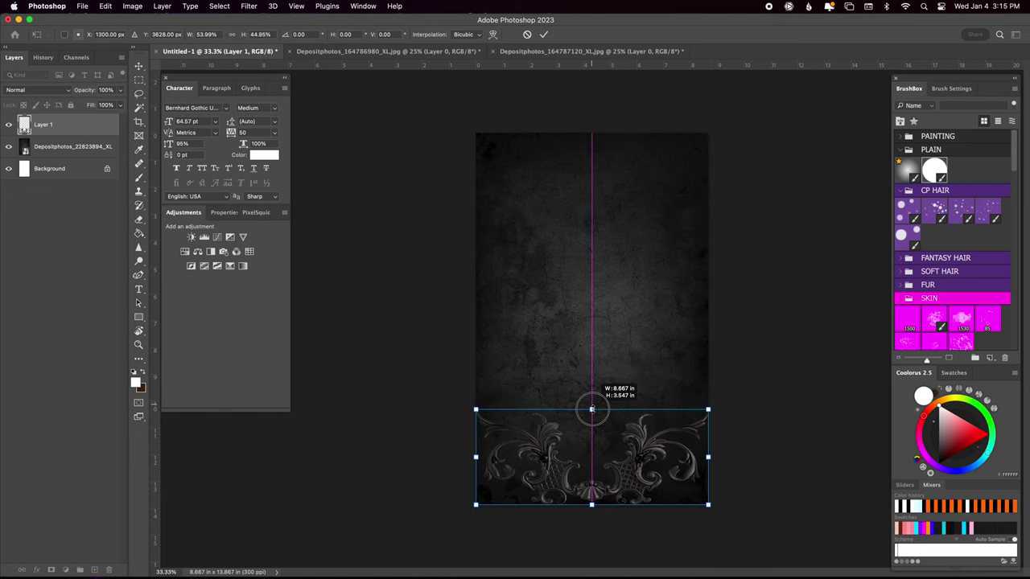
pyautogui.press('Return')
pyautogui.hotkey('ctrl', 'j')
pyautogui.hotkey('ctrl', 't')
pyautogui.moveTo(604, 515)
pyautogui.mouseDown()
pyautogui.moveTo(579, 501)
pyautogui.moveTo(614, 519)
pyautogui.mouseUp()
pyautogui.moveTo(630, 441); pyautogui.dragTo(630, 165)
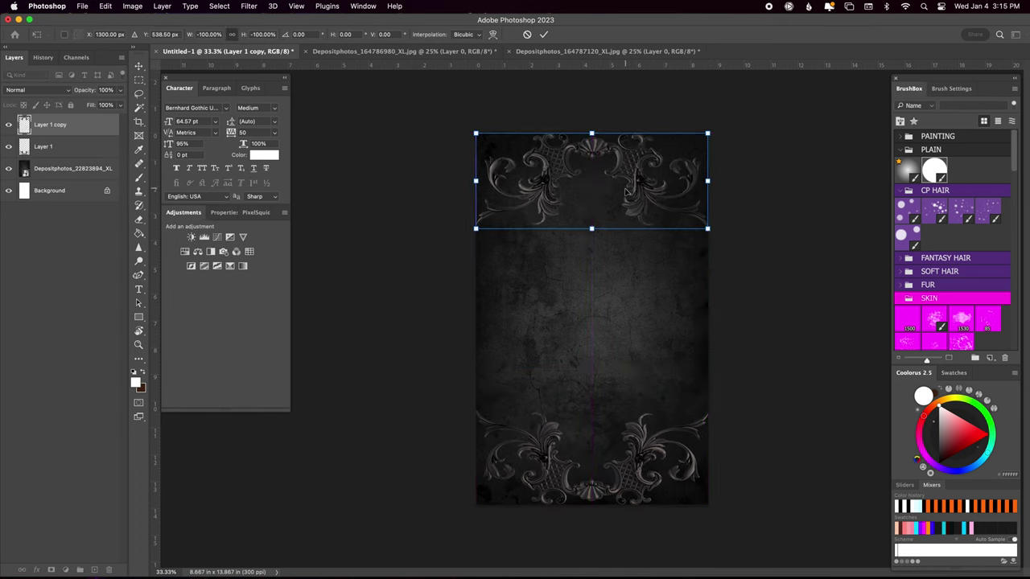
pyautogui.moveTo(729, 169); pyautogui.dragTo(730, 190)
pyautogui.hotkey('ctrl', 'z')
pyautogui.press('Return')
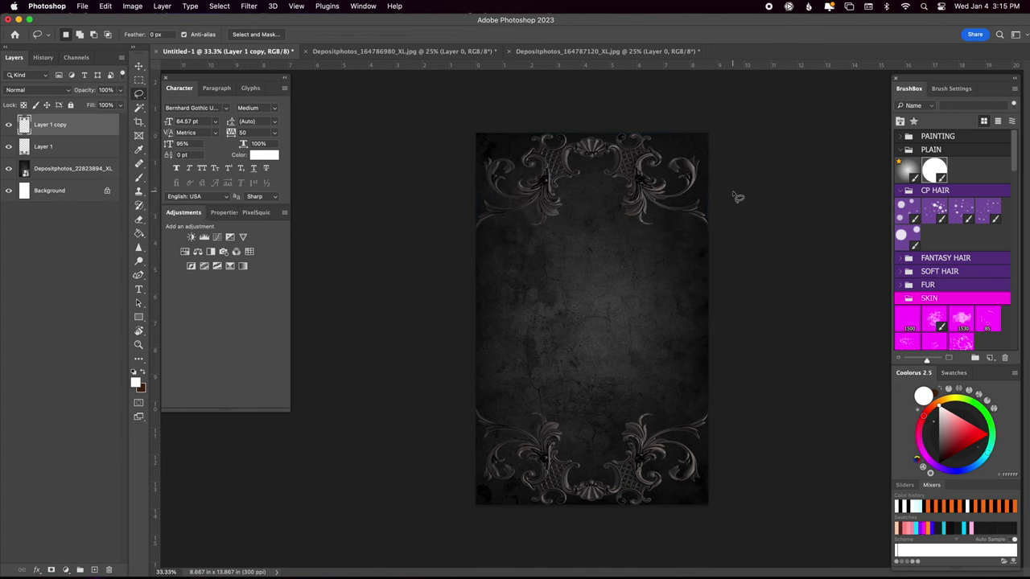
pyautogui.hotkey('ctrl', 'Tab')
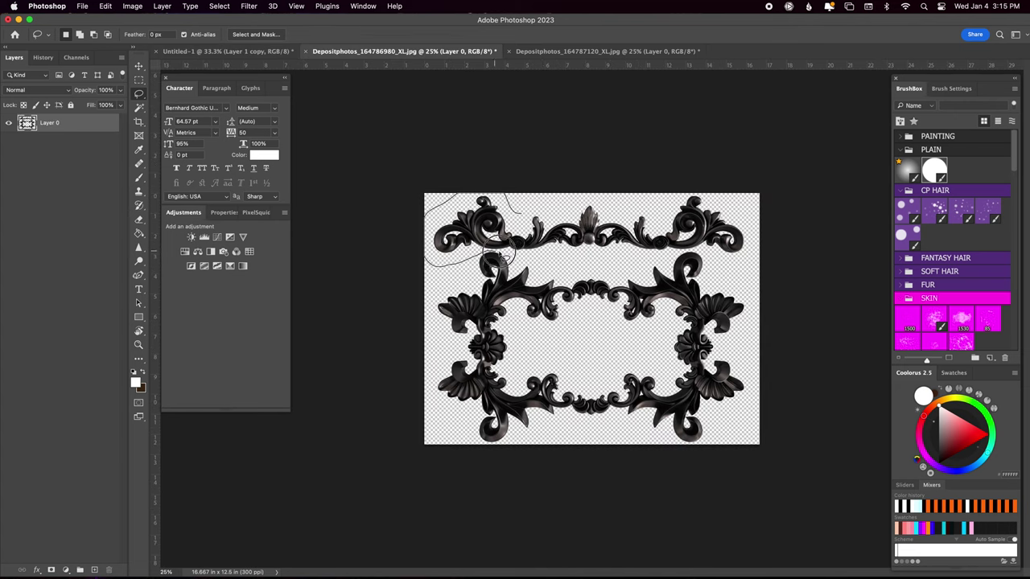
# - Paste the frame's top band into the cover, rotated -90° and scaled along the left edge
pyautogui.moveTo(685, 250); pyautogui.dragTo(493, 191)
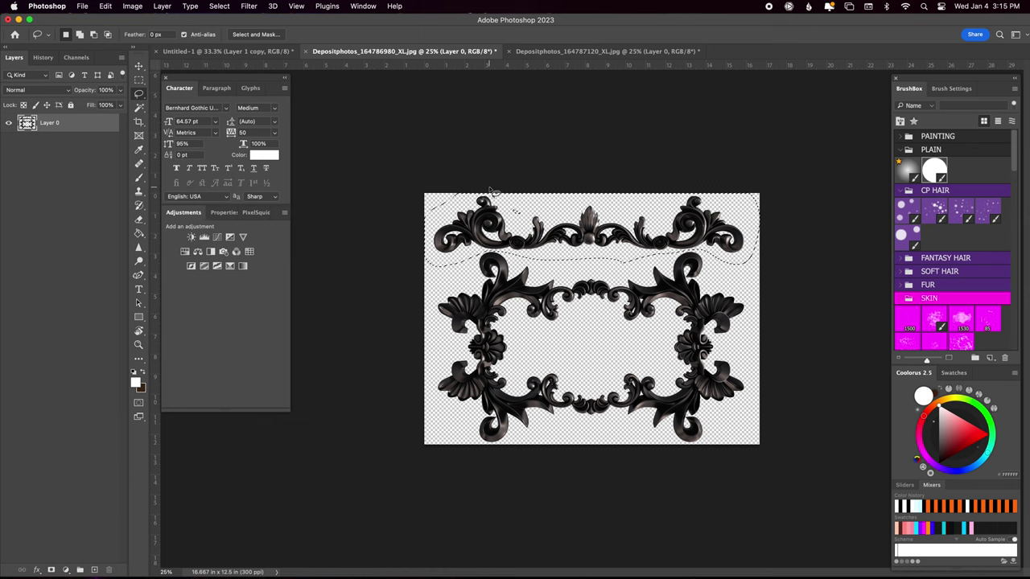
pyautogui.hotkey('ctrl', 'c')
pyautogui.hotkey('ctrl', 'Tab')
pyautogui.hotkey('ctrl', 'v')
pyautogui.hotkey('ctrl', 't')
pyautogui.moveTo(867, 321)
pyautogui.mouseDown()
pyautogui.moveTo(731, 313)
pyautogui.moveTo(556, 219)
pyautogui.mouseUp()
pyautogui.moveTo(557, 262); pyautogui.dragTo(498, 261)
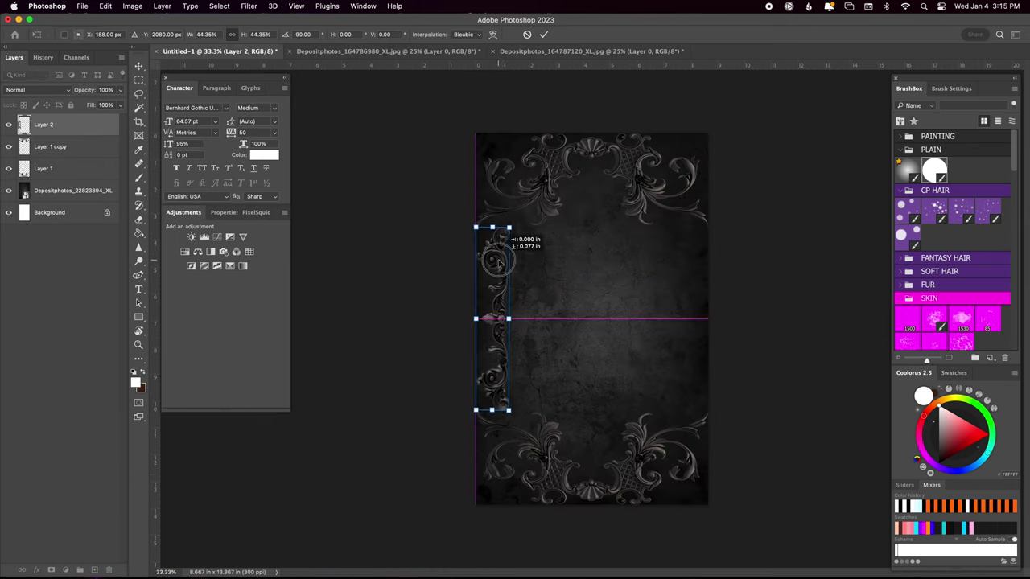
pyautogui.moveTo(491, 410); pyautogui.dragTo(491, 424)
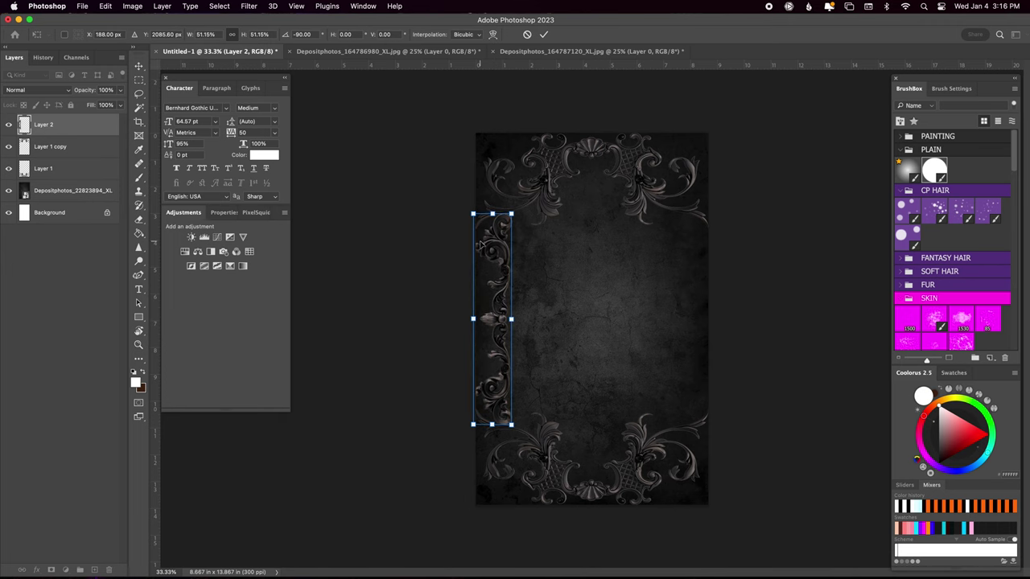
pyautogui.hotkey('ctrl', '+')
pyautogui.hotkey('ctrl', '+')
pyautogui.moveTo(392, 112); pyautogui.dragTo(392, 109)
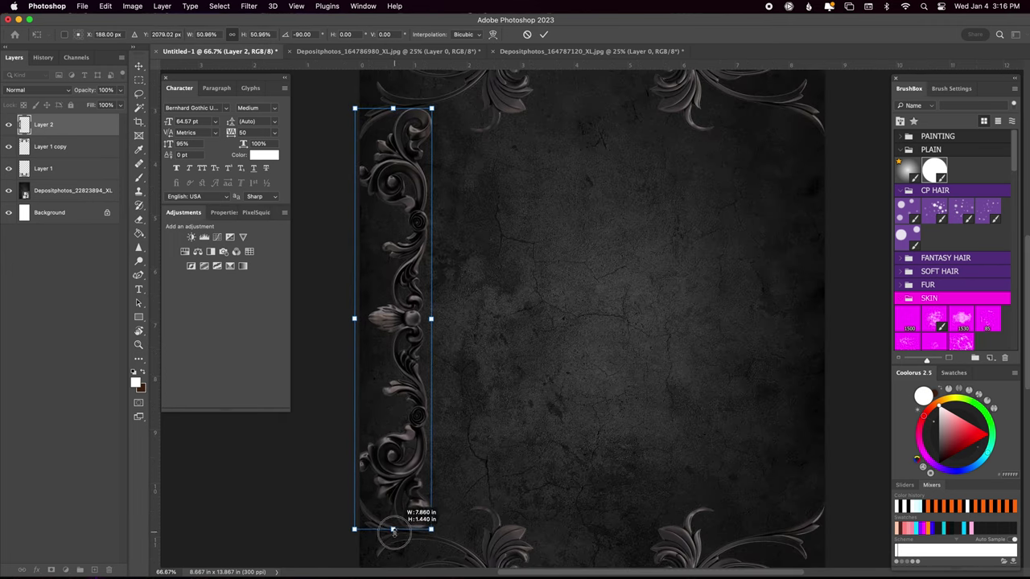
pyautogui.press('Return')
pyautogui.hotkey('ctrl', '-')
# - Duplicate the left band and flip the copy horizontally
pyautogui.hotkey('ctrl', 't')
pyautogui.press('Return')
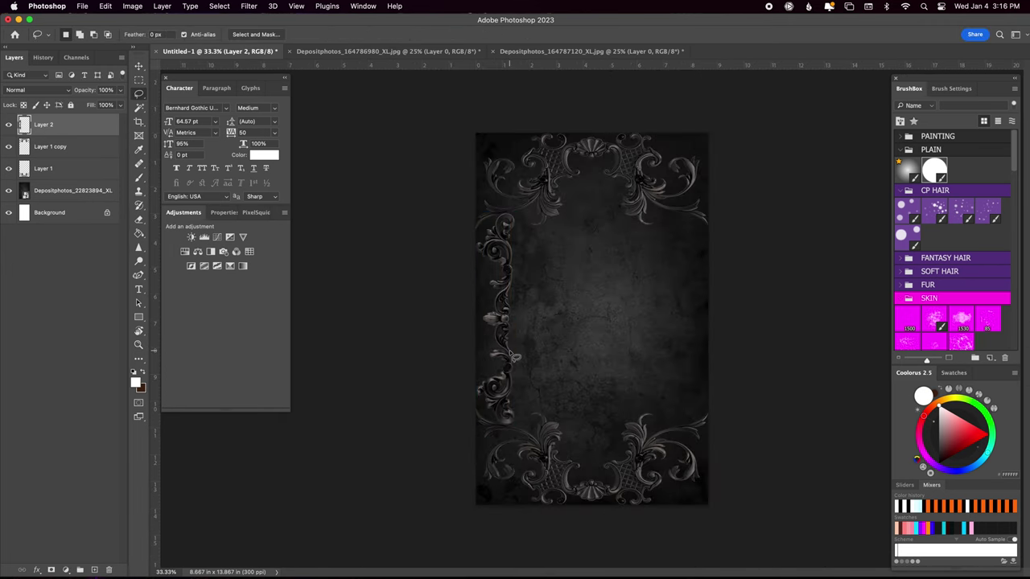
pyautogui.hotkey('ctrl', 'j')
pyautogui.hotkey('ctrl', 't')
pyautogui.moveTo(548, 258)
pyautogui.mouseDown()
pyautogui.moveTo(429, 475)
pyautogui.moveTo(381, 472)
pyautogui.mouseUp()
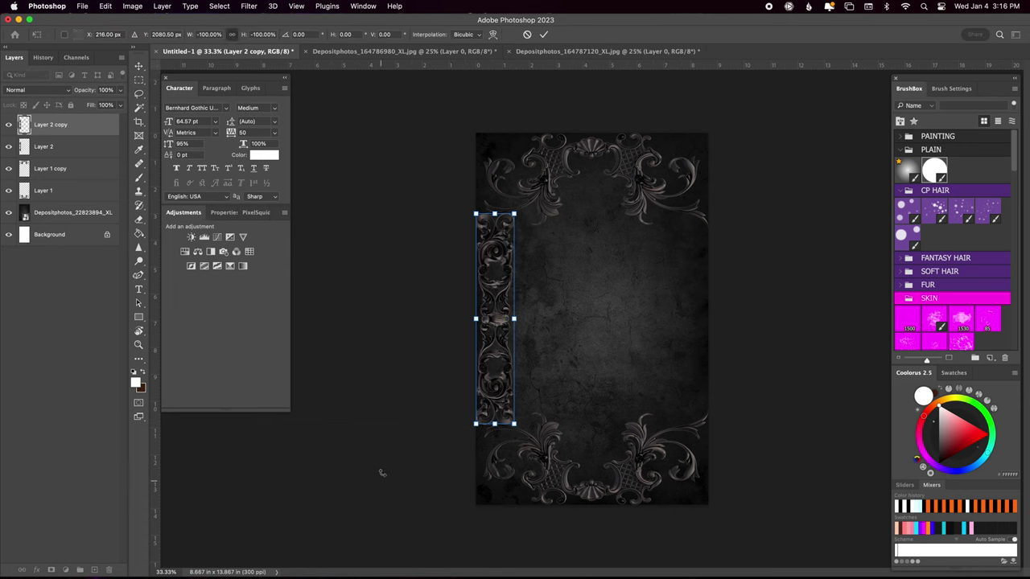
# - Position the mirrored band along the cover's right edge
pyautogui.moveTo(495, 322)
pyautogui.mouseDown()
pyautogui.moveTo(724, 361)
pyautogui.moveTo(697, 386)
pyautogui.mouseUp()
pyautogui.press('Return')
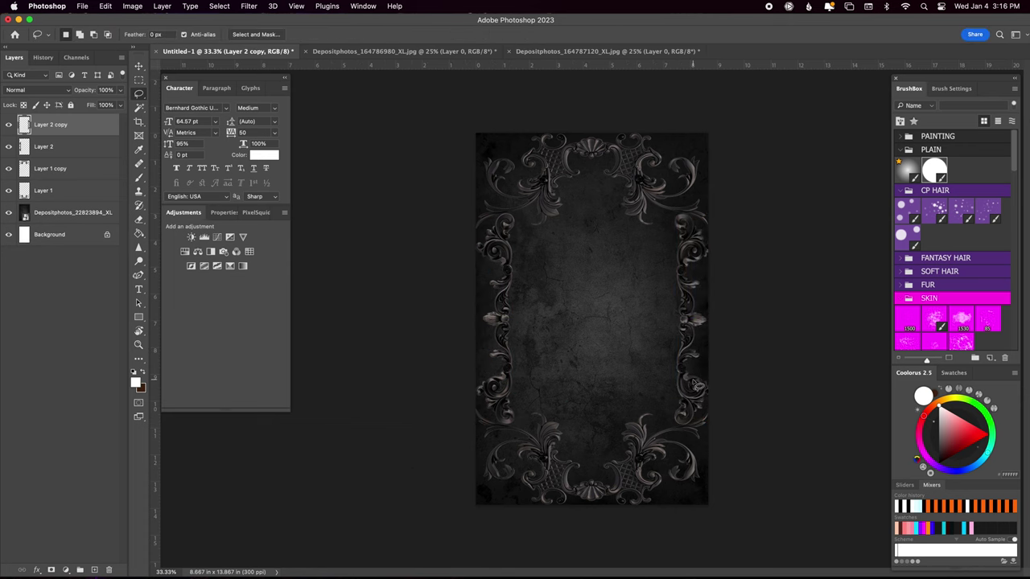
pyautogui.hotkey('ctrl', 't')
pyautogui.press('Return')
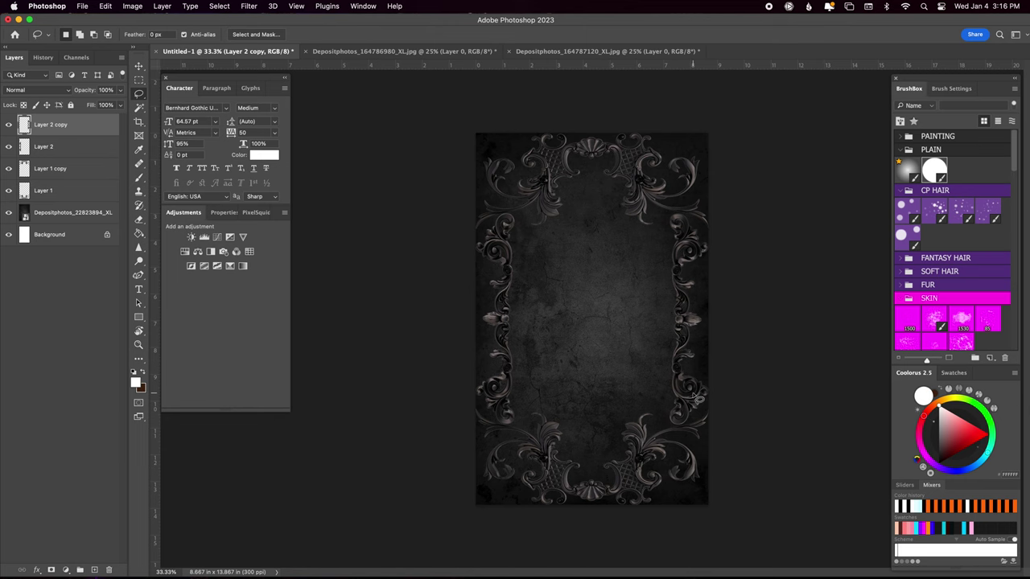
pyautogui.hotkey('ctrl', 't')
pyautogui.moveTo(696, 396); pyautogui.dragTo(740, 425)
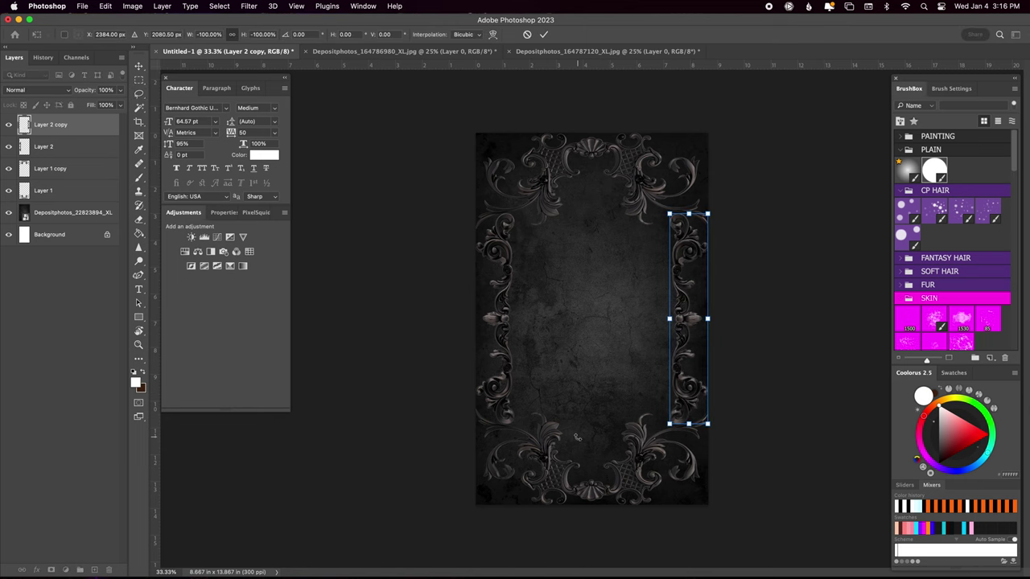
pyautogui.press('Escape')
# - Stretch the right band to reach the top and bottom corner ornaments
pyautogui.hotkey('ctrl', 't')
pyautogui.moveTo(685, 212); pyautogui.dragTo(785, 105)
pyautogui.hotkey('ctrl', '=')
pyautogui.hotkey('ctrl', '=')
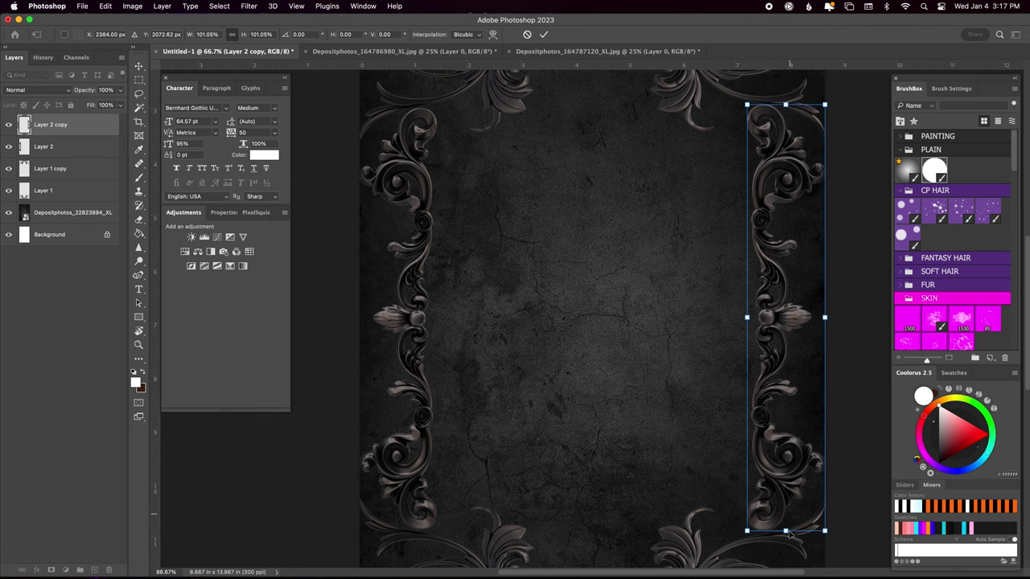
pyautogui.moveTo(785, 529); pyautogui.dragTo(785, 533)
pyautogui.press('Return')
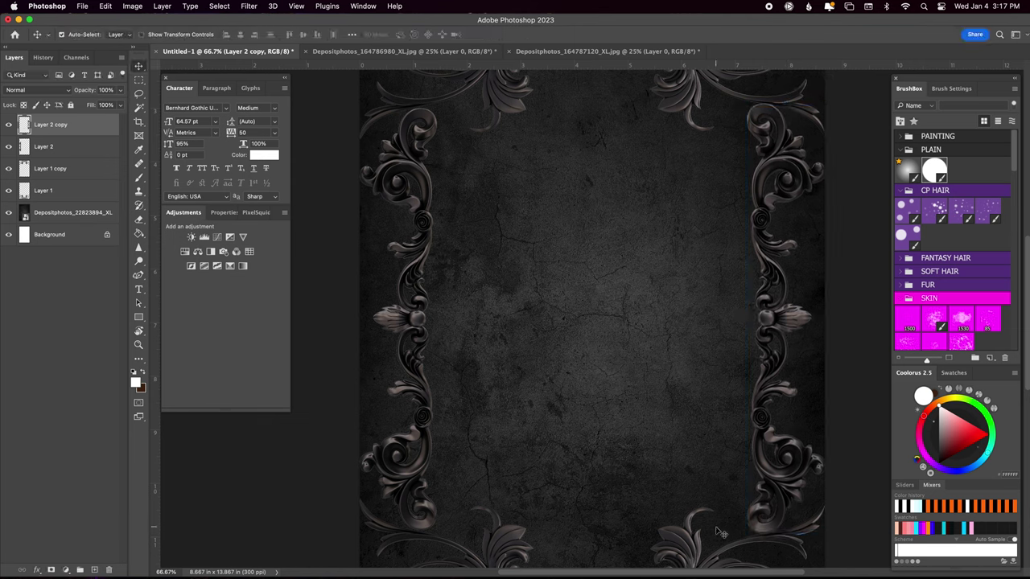
# - Stretch the left band to match the right one
pyautogui.click(93, 153)
pyautogui.click(8, 124)
pyautogui.press('super+t')
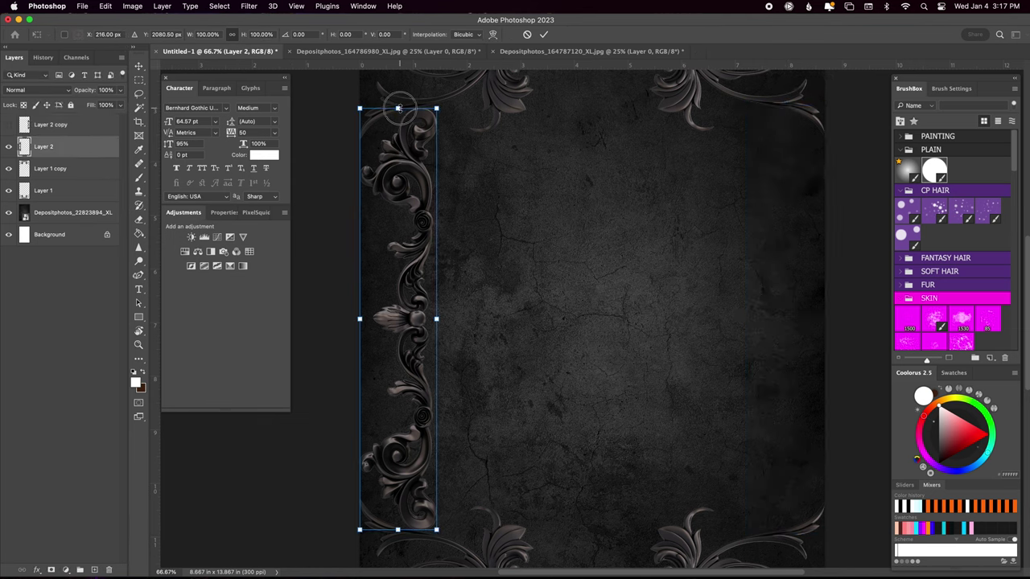
pyautogui.moveTo(396, 529); pyautogui.dragTo(397, 533)
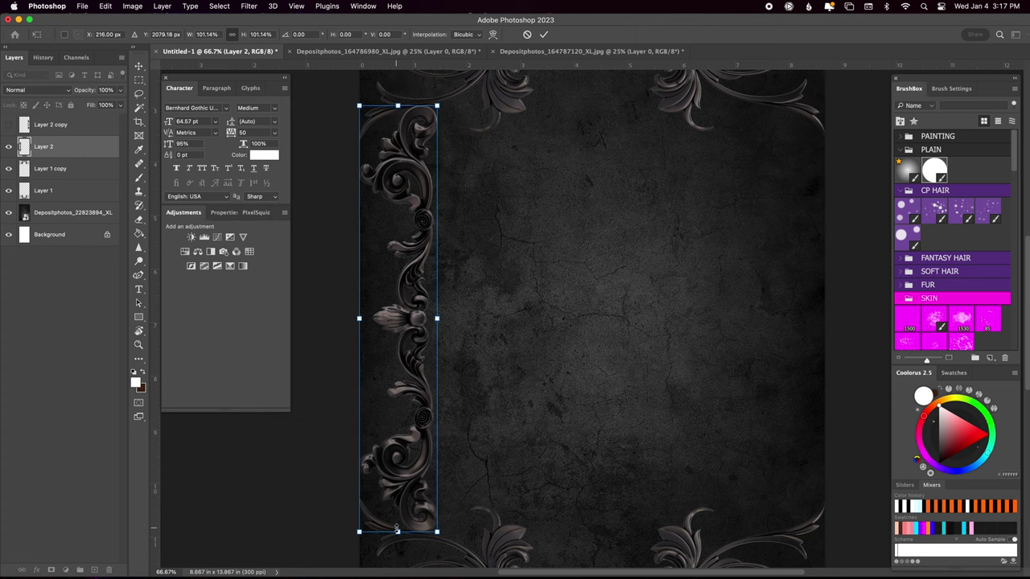
pyautogui.press('Return')
pyautogui.click(9, 126)
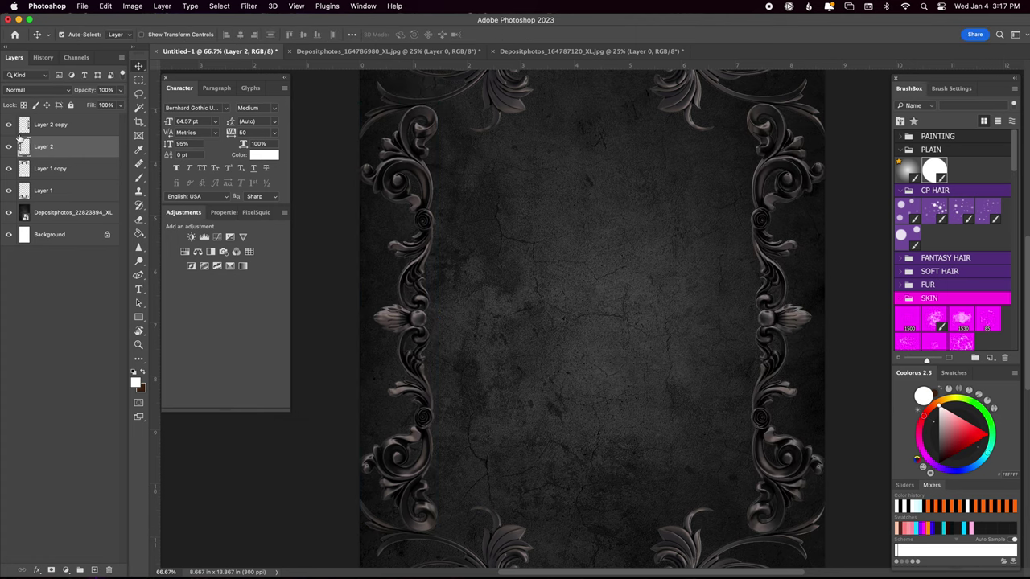
pyautogui.click(87, 125)
pyautogui.press('super+minus')
pyautogui.press('super+minus')
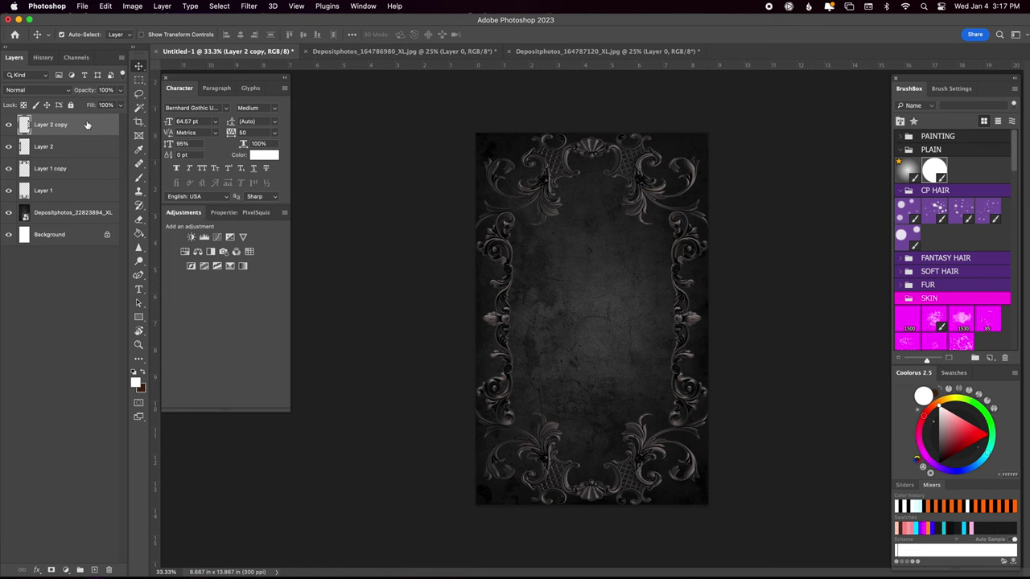
# - Save the cover locally as Lost Time.psd and drop the pocket-watch photo onto it
pyautogui.click(82, 6)
pyautogui.click(96, 124)
pyautogui.click(287, 436)
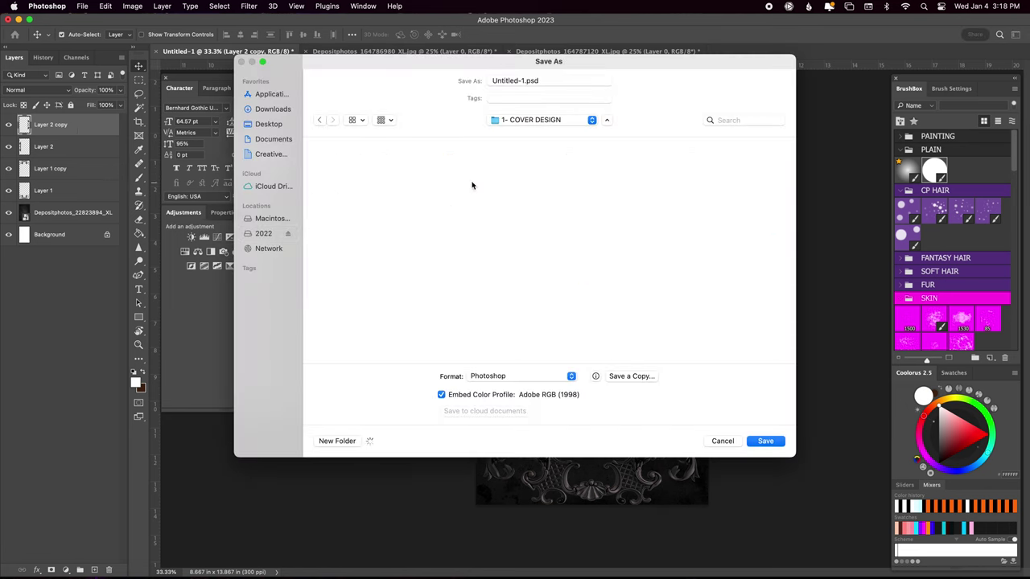
pyautogui.doubleClick(395, 166)
pyautogui.click(397, 169)
pyautogui.write('Lost Time')
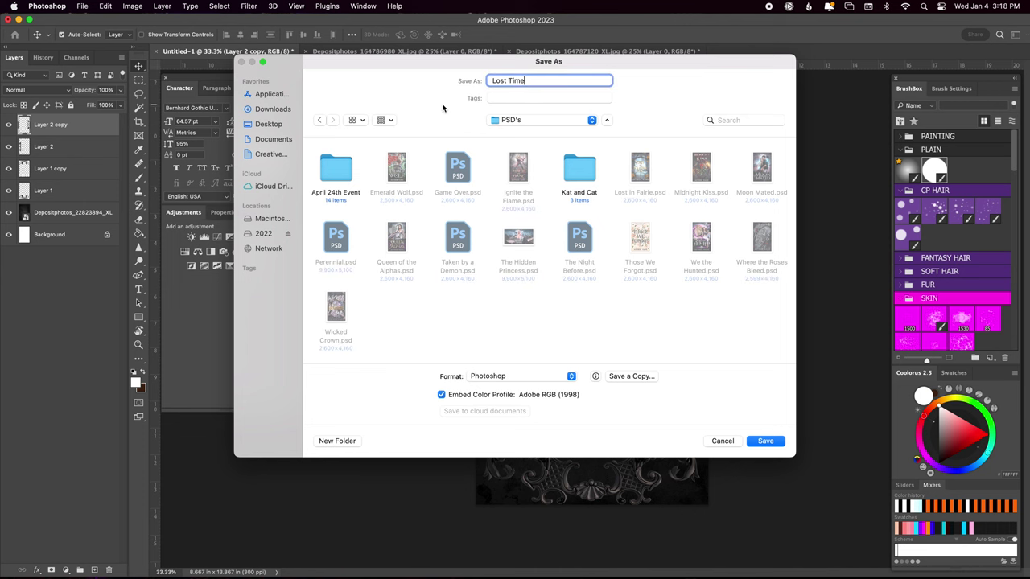
pyautogui.press('Return')
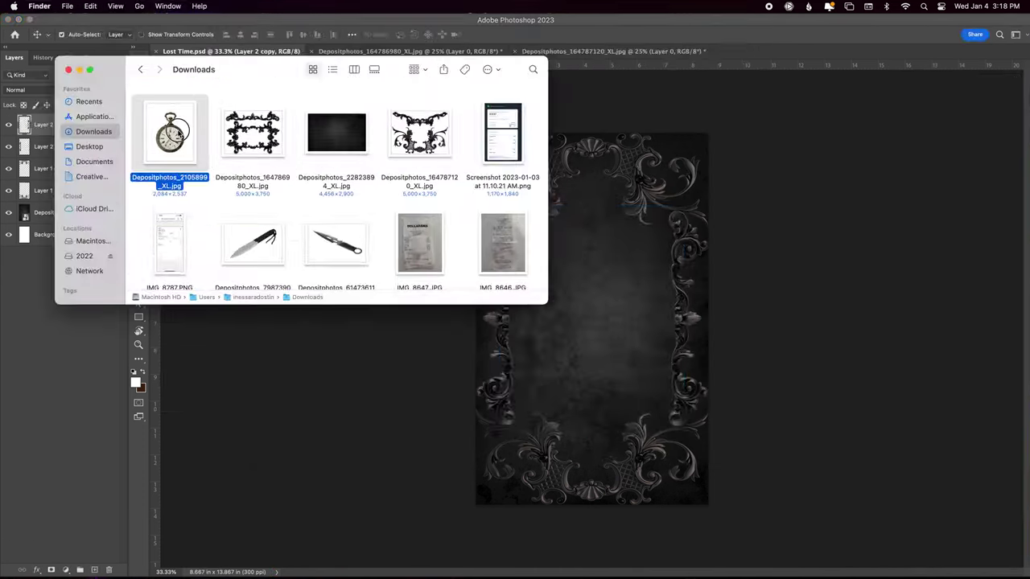
pyautogui.moveTo(177, 137); pyautogui.dragTo(592, 318)
# - Cut the pocket watch out with Select and Mask, output as a layer mask
pyautogui.press('Return')
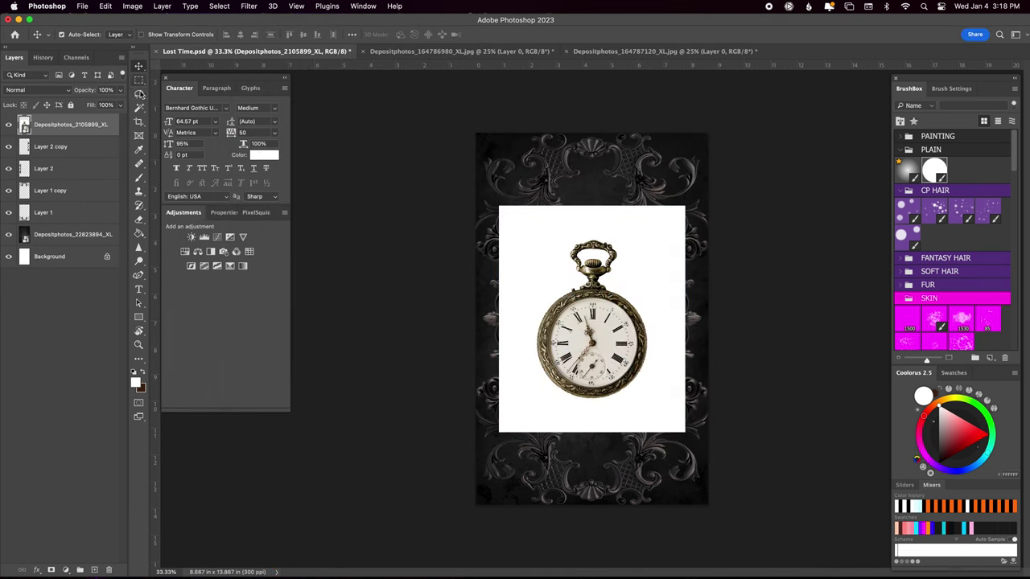
pyautogui.click(257, 34)
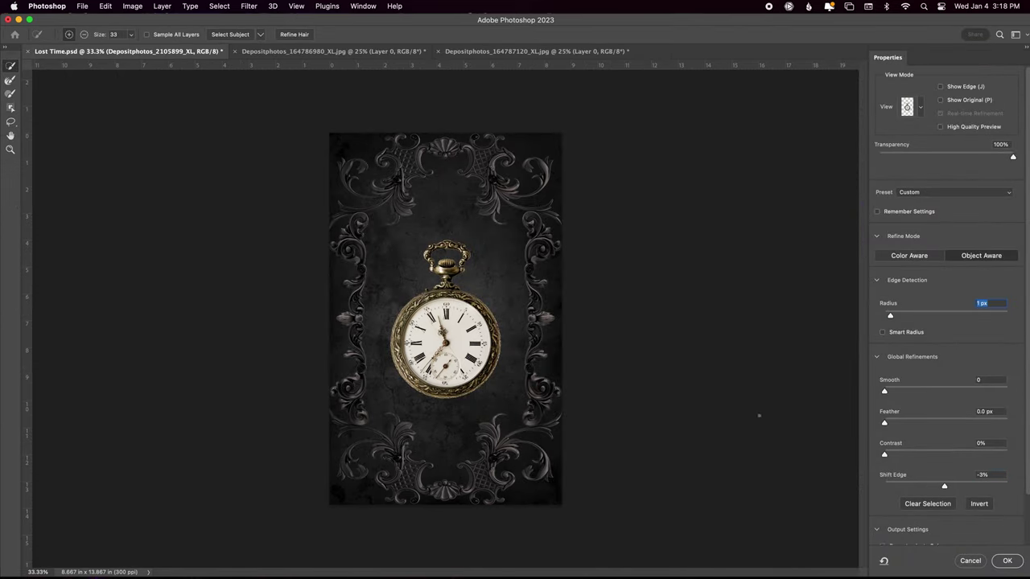
pyautogui.click(1006, 561)
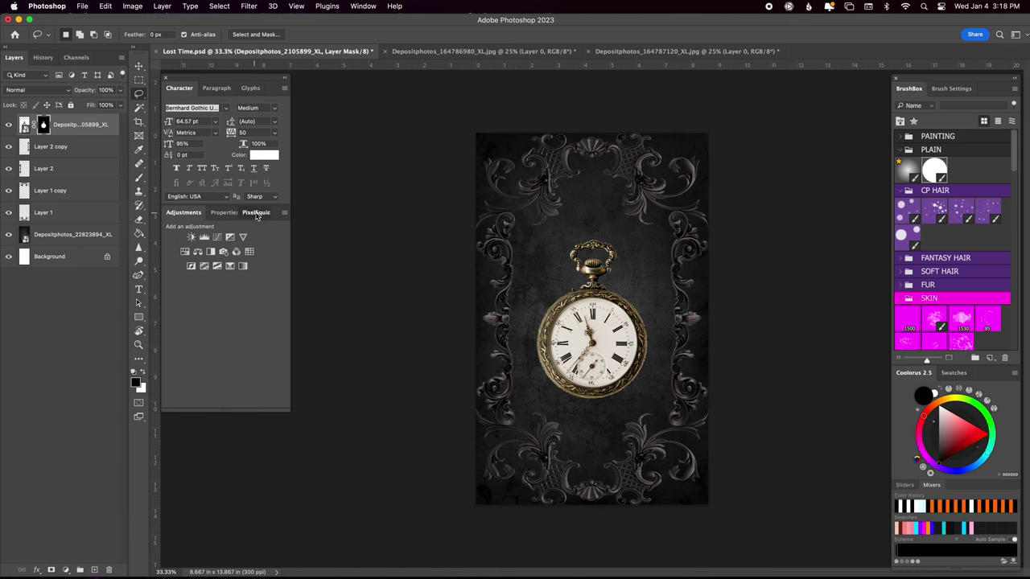
# - Search 'snake' in the PixelSquid object library
pyautogui.click(257, 213)
pyautogui.write('snake')
pyautogui.press('Return')
# - Try placing a black snake over the watch, then discard it
pyautogui.click(275, 503)
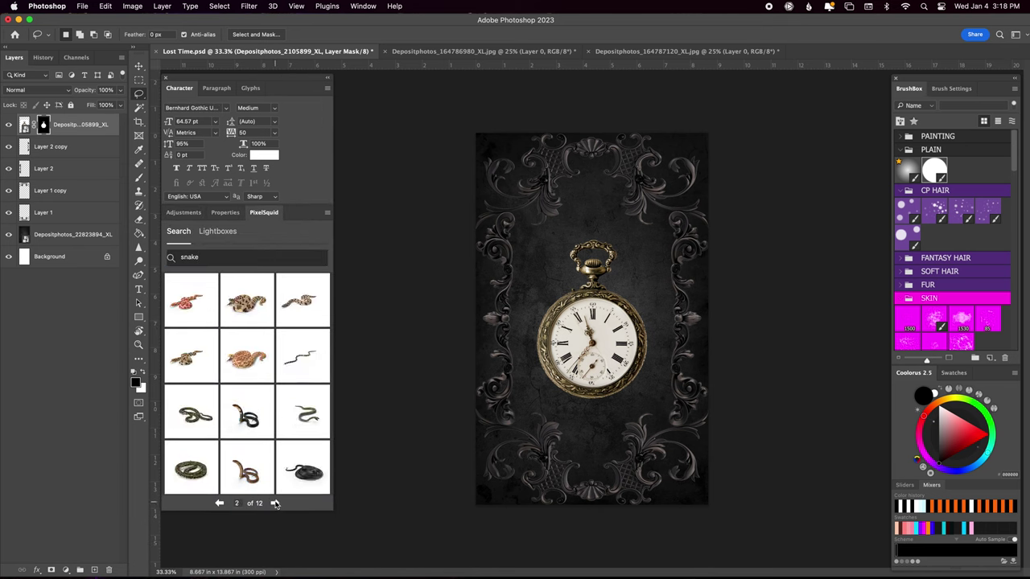
pyautogui.click(191, 410)
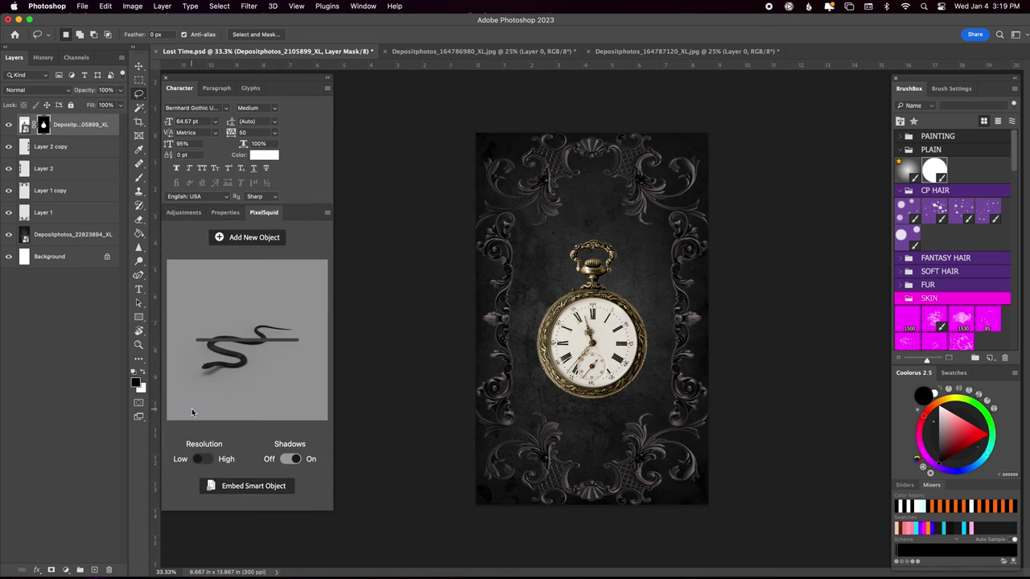
pyautogui.moveTo(277, 396); pyautogui.dragTo(314, 429)
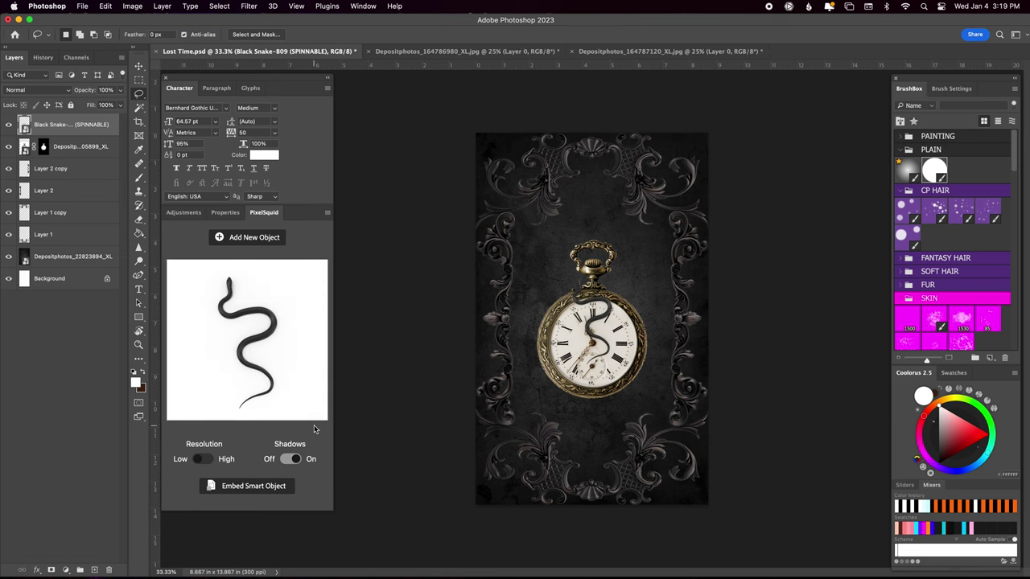
pyautogui.press('super+t')
pyautogui.moveTo(794, 113); pyautogui.dragTo(780, 293)
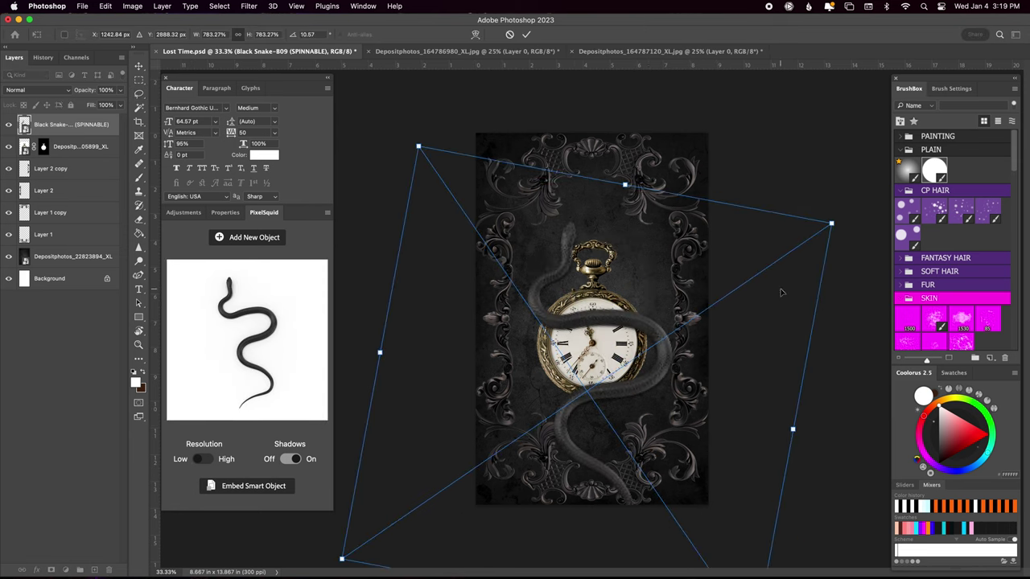
pyautogui.press('Escape')
pyautogui.press('BackSpace')
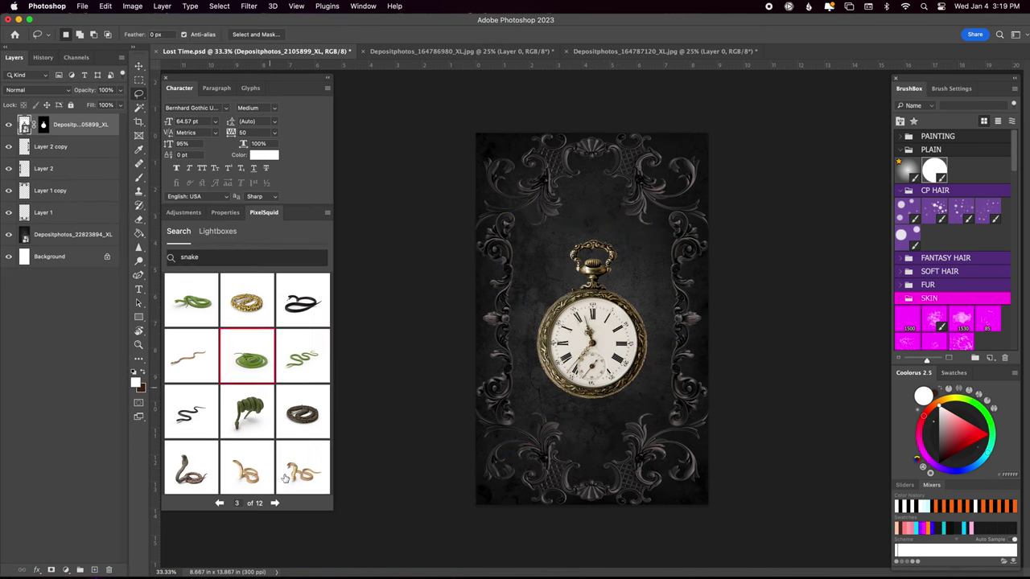
# - Browse the snake result pages and pick the coiled black snake
pyautogui.click(275, 503)
pyautogui.click(274, 502)
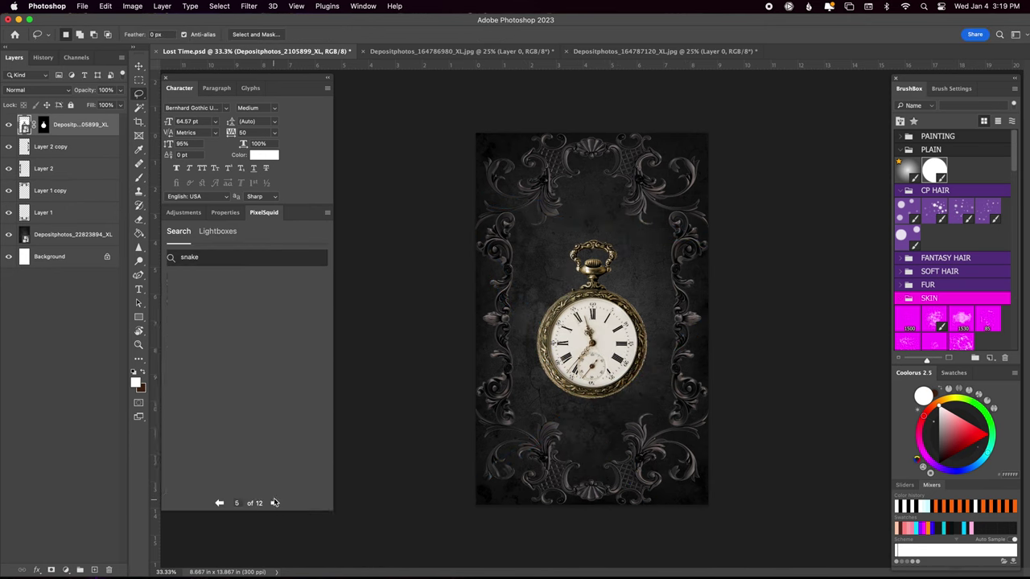
pyautogui.click(274, 503)
pyautogui.click(274, 503)
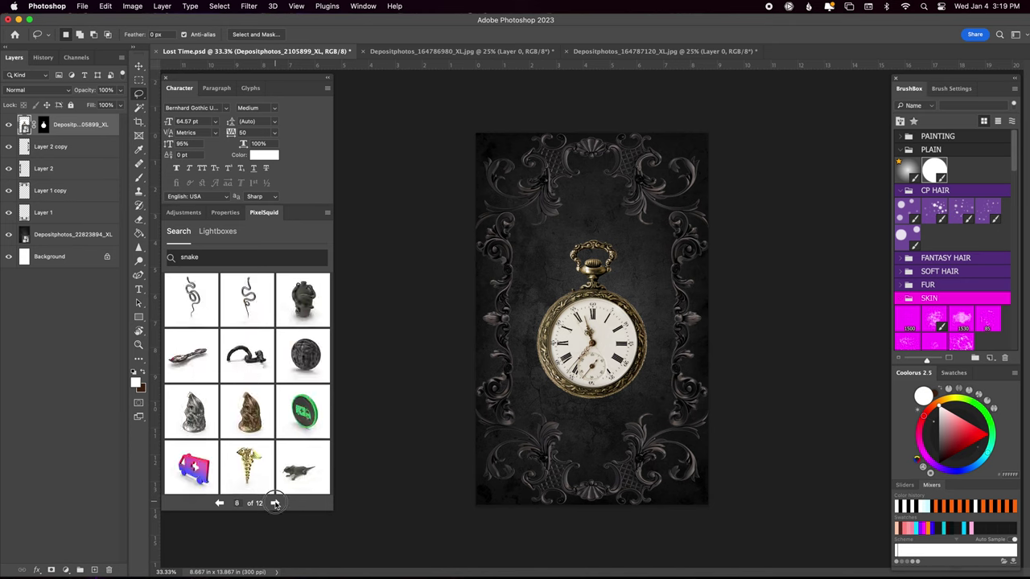
pyautogui.click(274, 503)
pyautogui.click(275, 503)
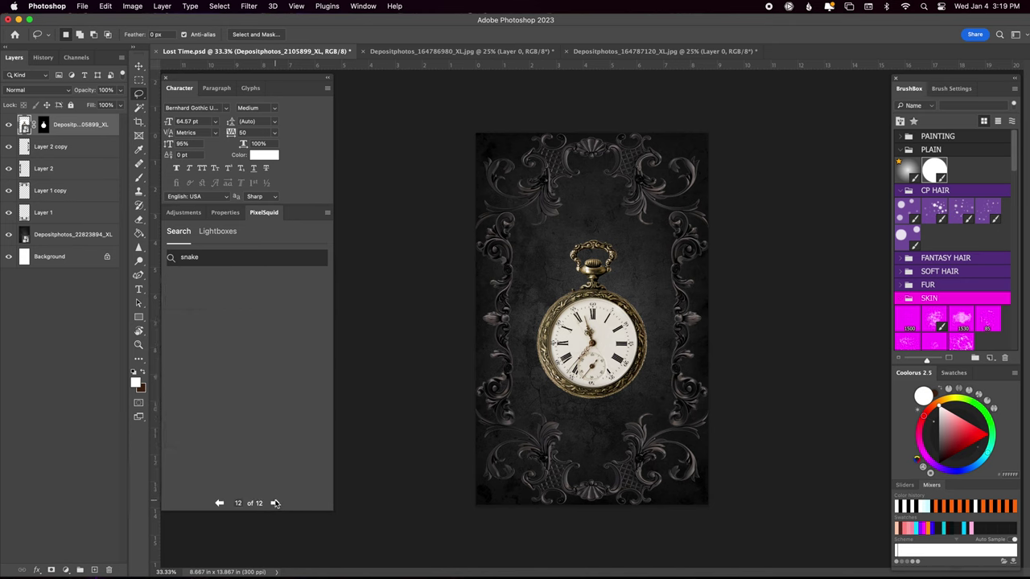
pyautogui.click(274, 503)
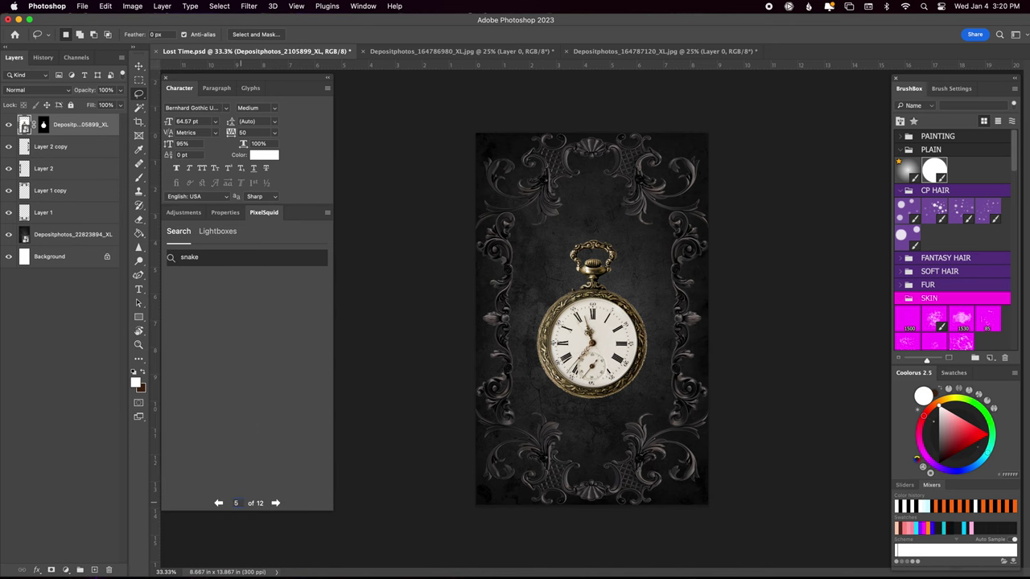
pyautogui.click(218, 503)
# - Place the coiled snake top-down in high resolution, enlarged and moved down
pyautogui.click(248, 311)
pyautogui.moveTo(277, 351); pyautogui.dragTo(261, 415)
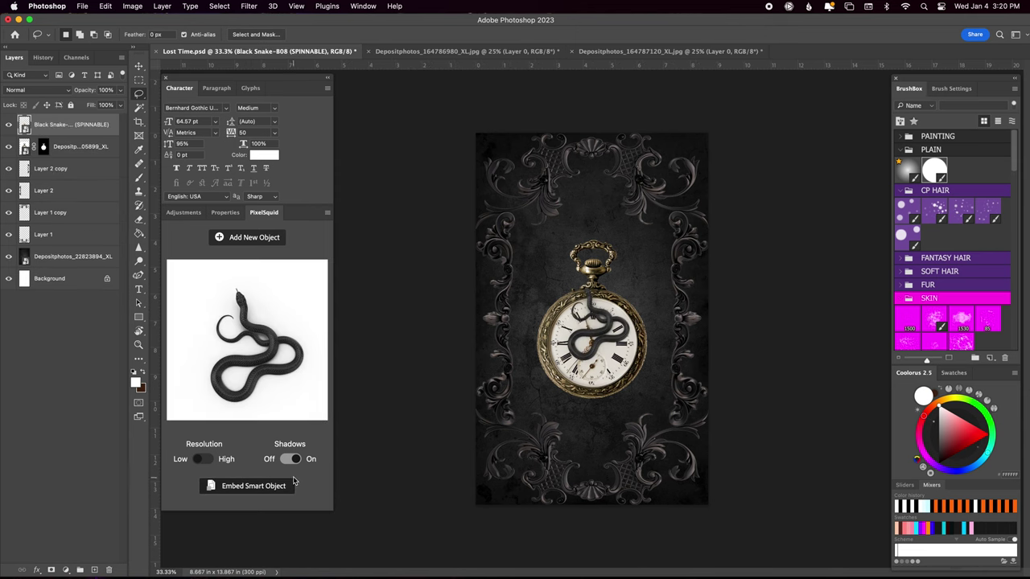
pyautogui.click(205, 459)
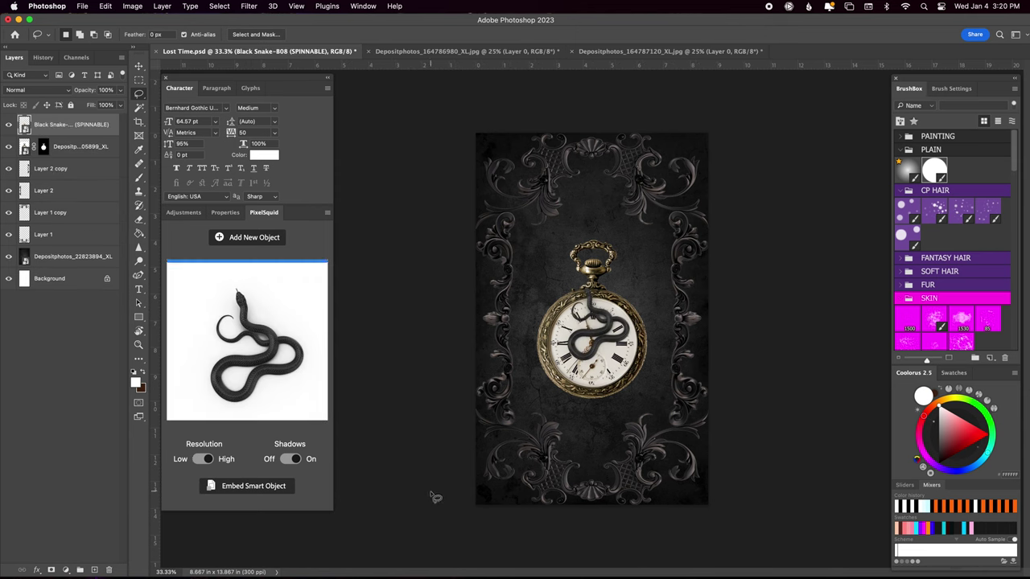
pyautogui.hotkey('ctrl', 't')
pyautogui.moveTo(620, 348)
pyautogui.mouseDown()
pyautogui.moveTo(607, 367)
pyautogui.moveTo(622, 315)
pyautogui.moveTo(611, 309)
pyautogui.mouseUp()
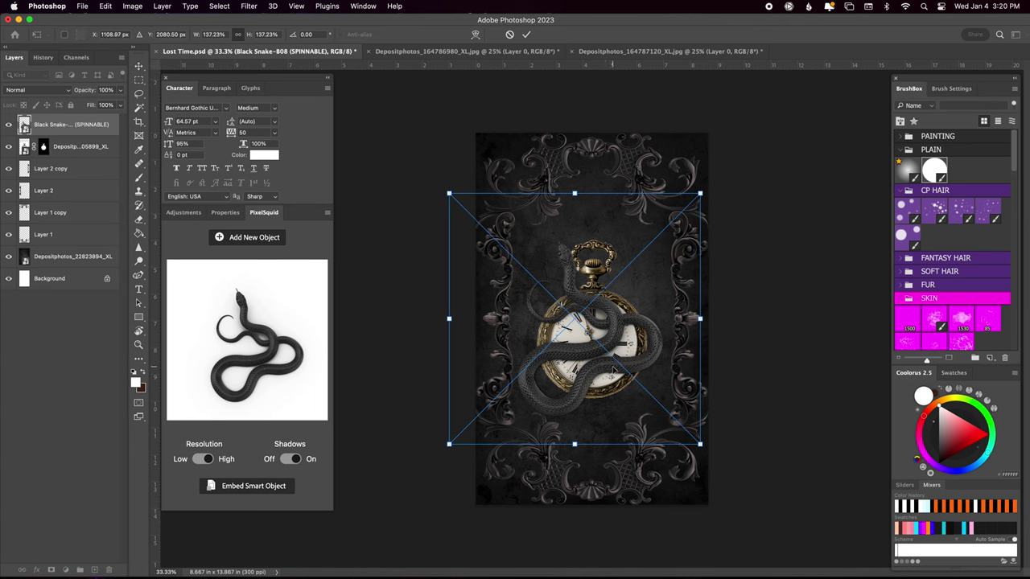
pyautogui.press('Return')
# - Repose the snake, embed it as a smart object, then rotate about 26° and enlarge
pyautogui.moveTo(295, 365); pyautogui.dragTo(303, 388)
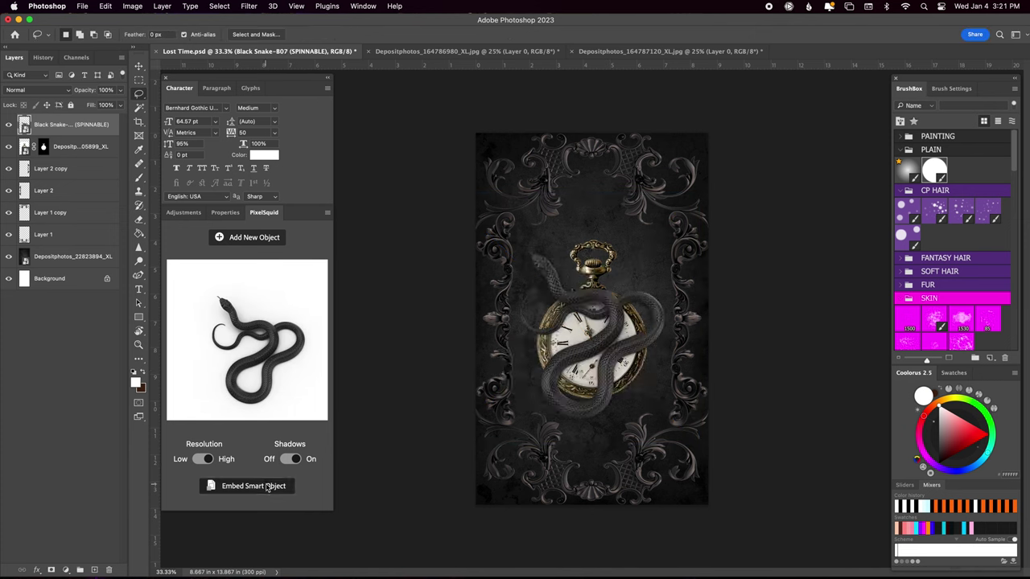
pyautogui.moveTo(300, 346); pyautogui.dragTo(296, 360)
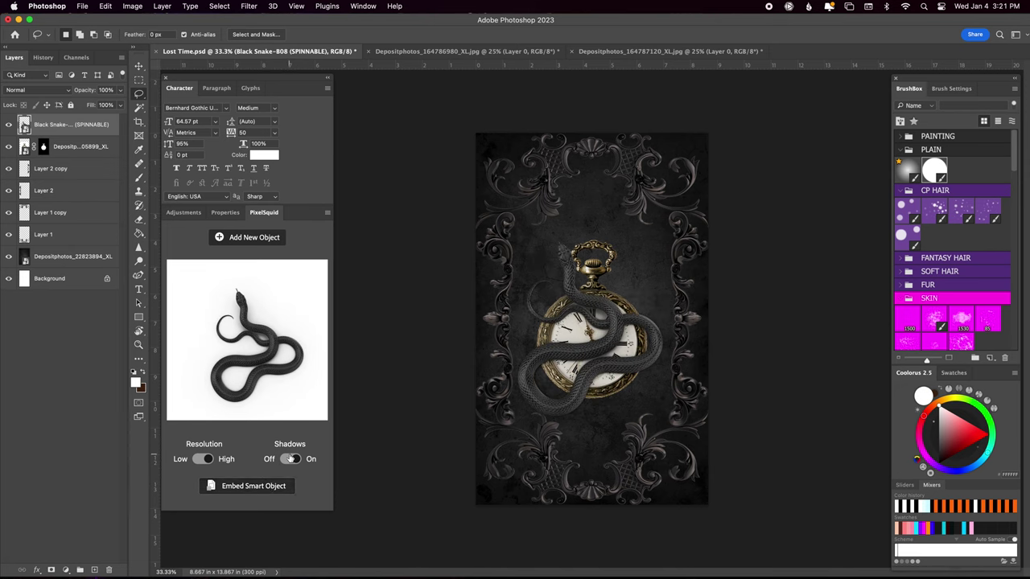
pyautogui.click(253, 485)
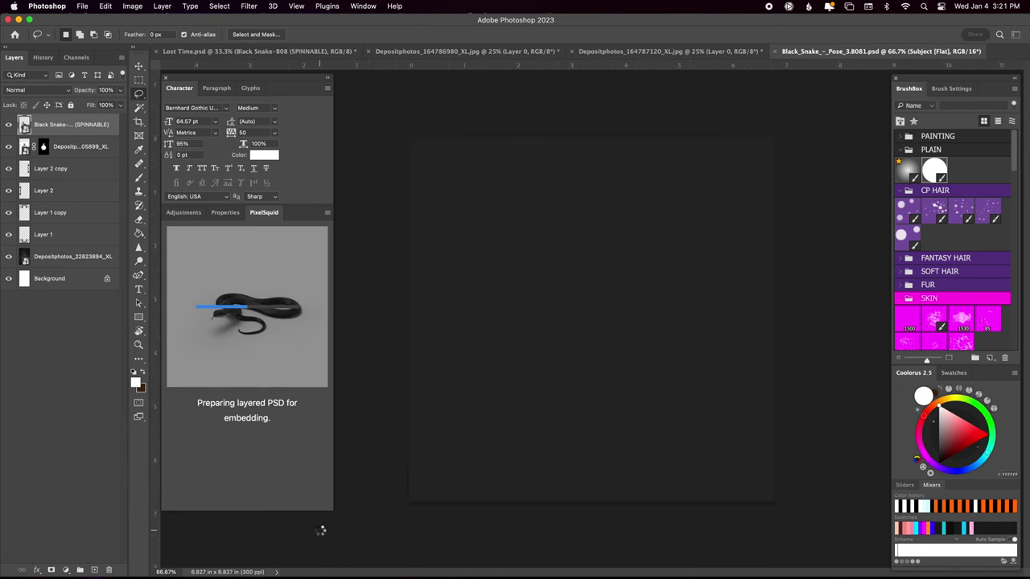
pyautogui.hotkey('ctrl', 't')
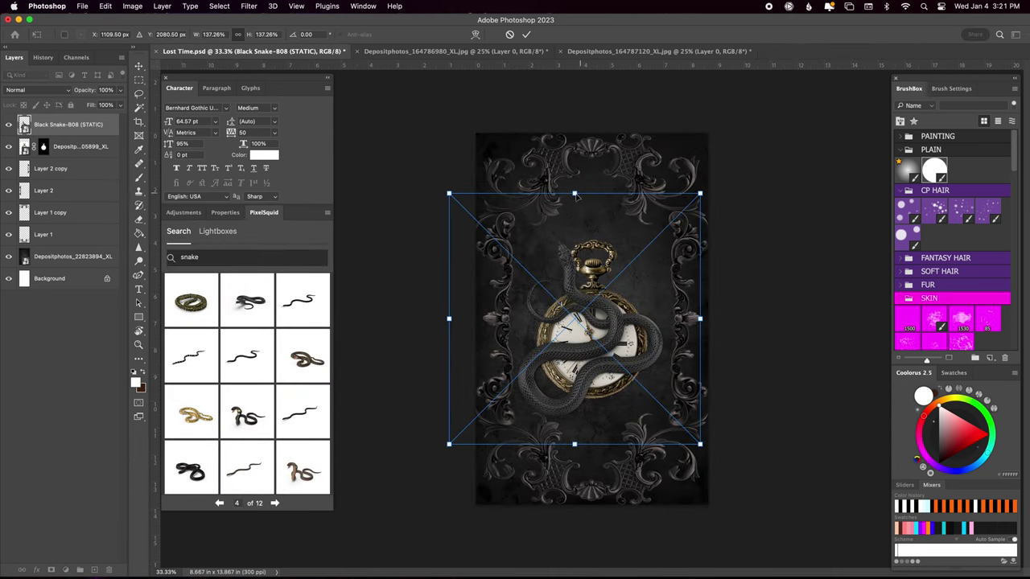
pyautogui.moveTo(696, 322); pyautogui.dragTo(680, 372)
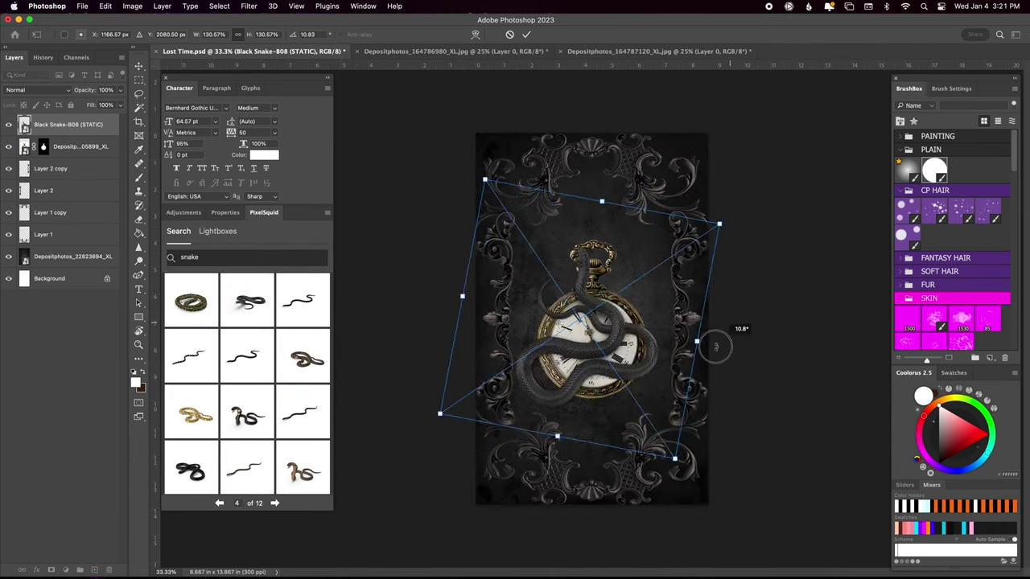
pyautogui.moveTo(621, 416); pyautogui.dragTo(650, 372)
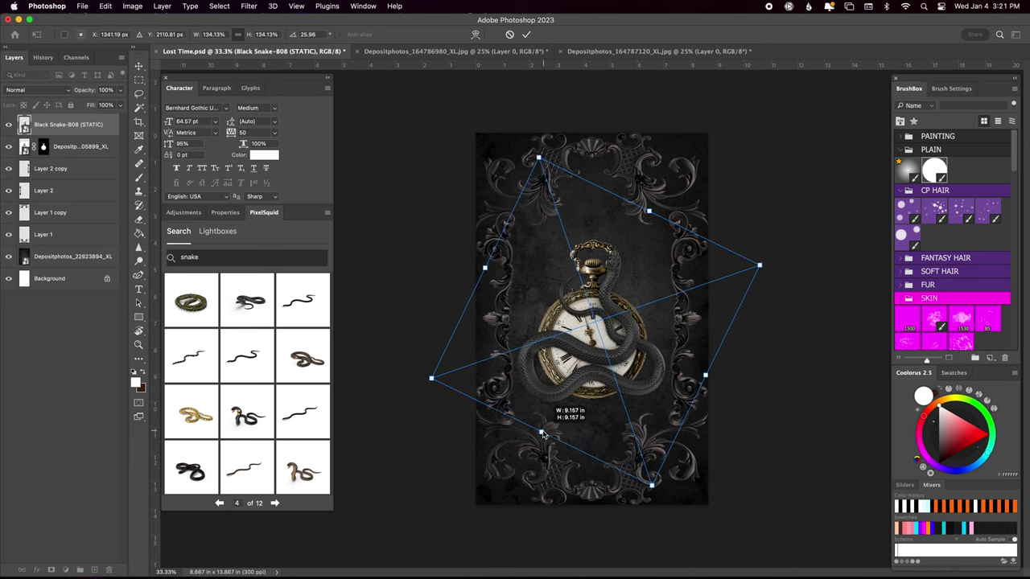
# - Add a layer mask to the snake and paint out its body over the lower clock face
pyautogui.press('Return')
pyautogui.press('l')
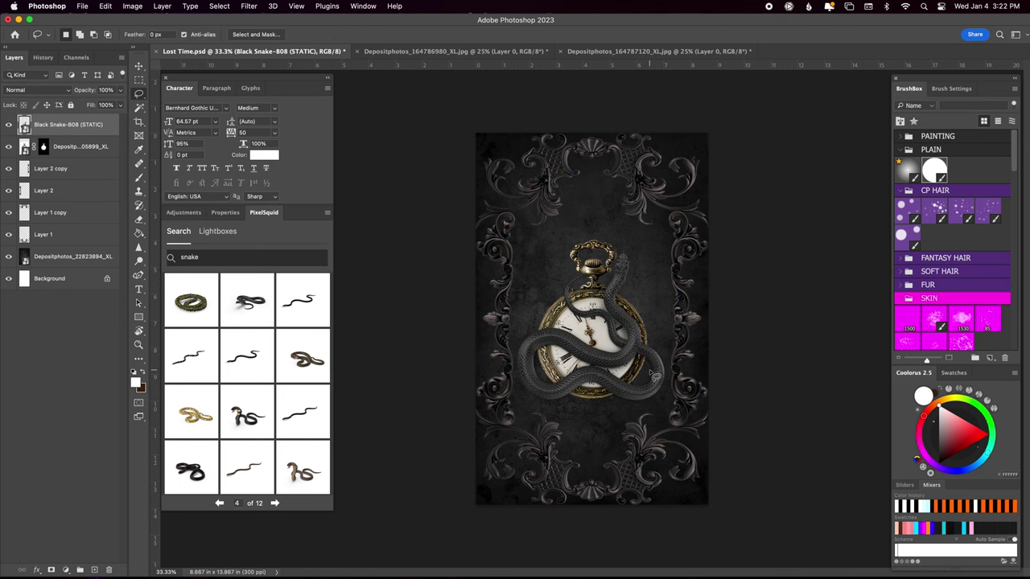
pyautogui.click(51, 569)
pyautogui.press('b')
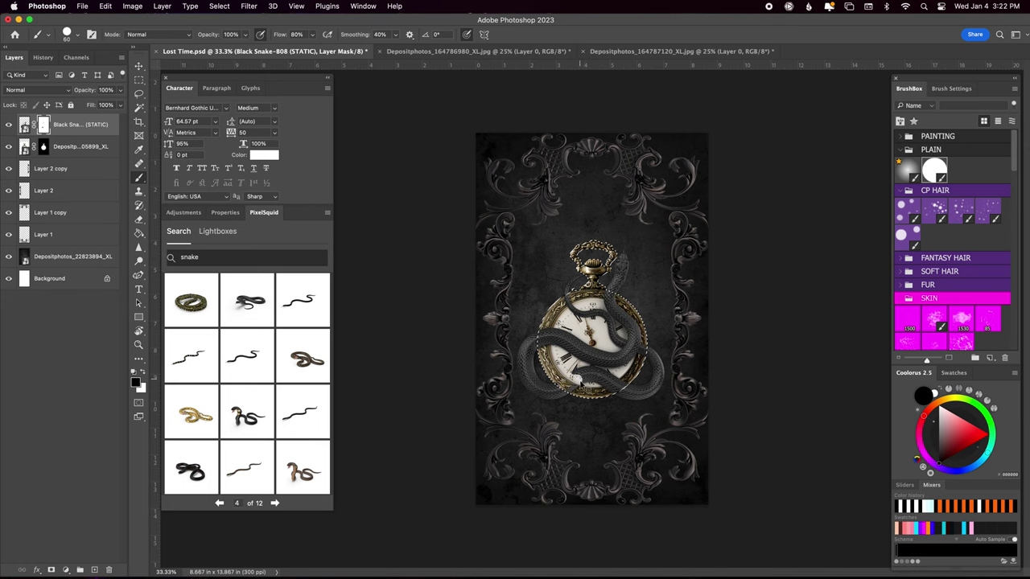
pyautogui.moveTo(580, 384); pyautogui.dragTo(616, 374)
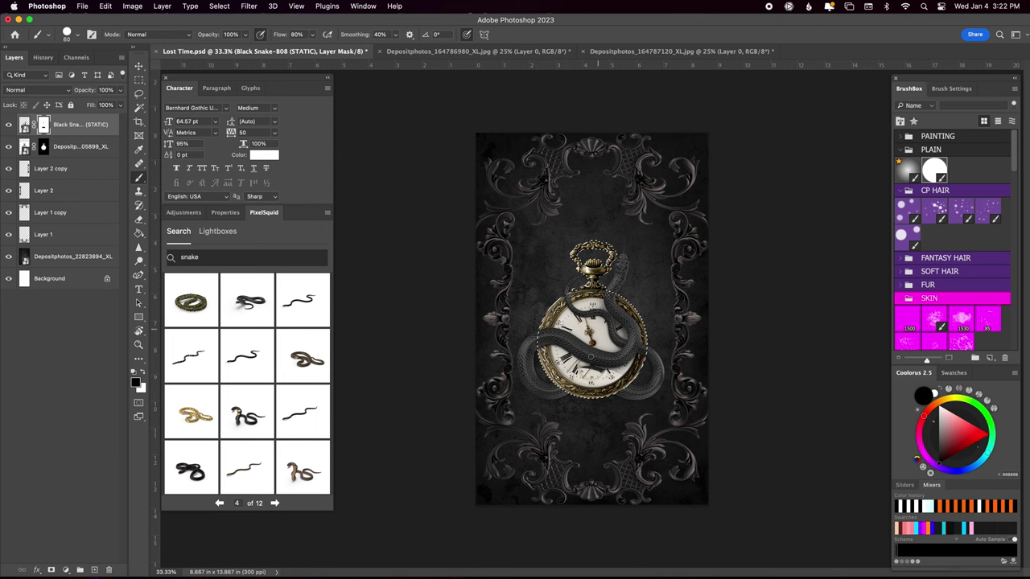
pyautogui.moveTo(592, 358); pyautogui.dragTo(601, 371)
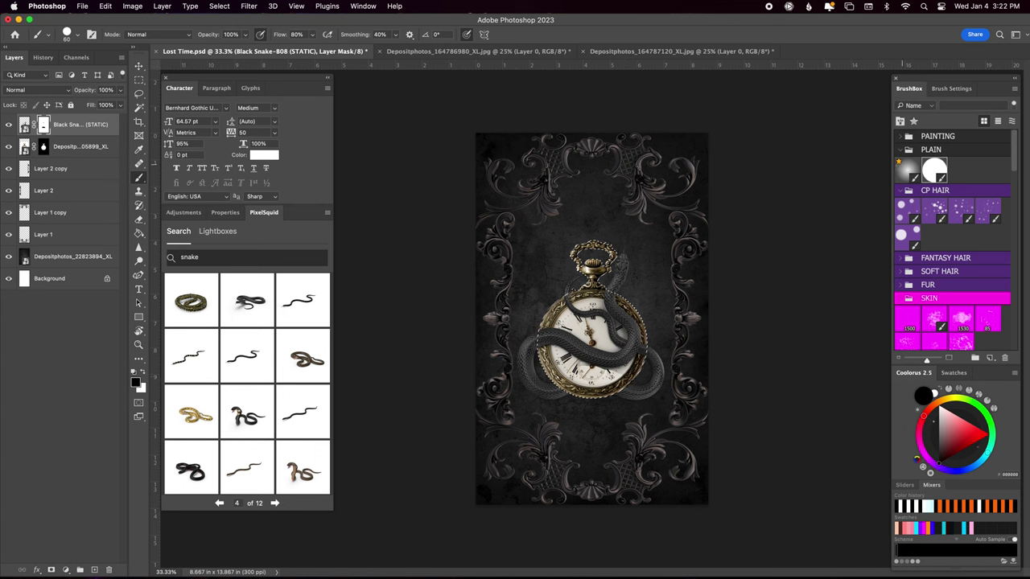
# - Zoom in and refine the snake mask with smaller and larger brush sizes
pyautogui.hotkey('ctrl', '1')
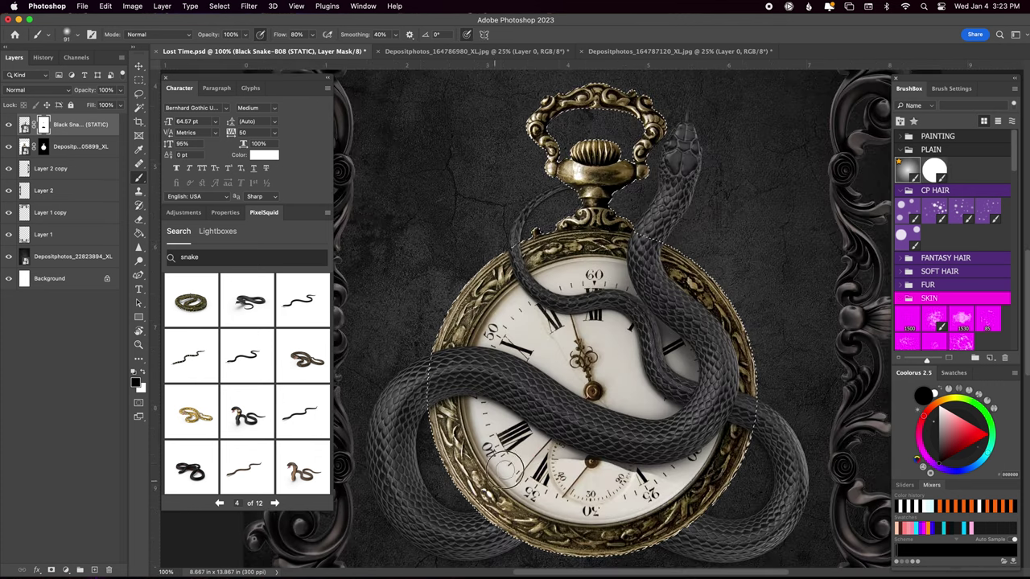
pyautogui.press('[')
pyautogui.press('[')
pyautogui.press('[')
pyautogui.press('[')
pyautogui.press('[')
pyautogui.press('[')
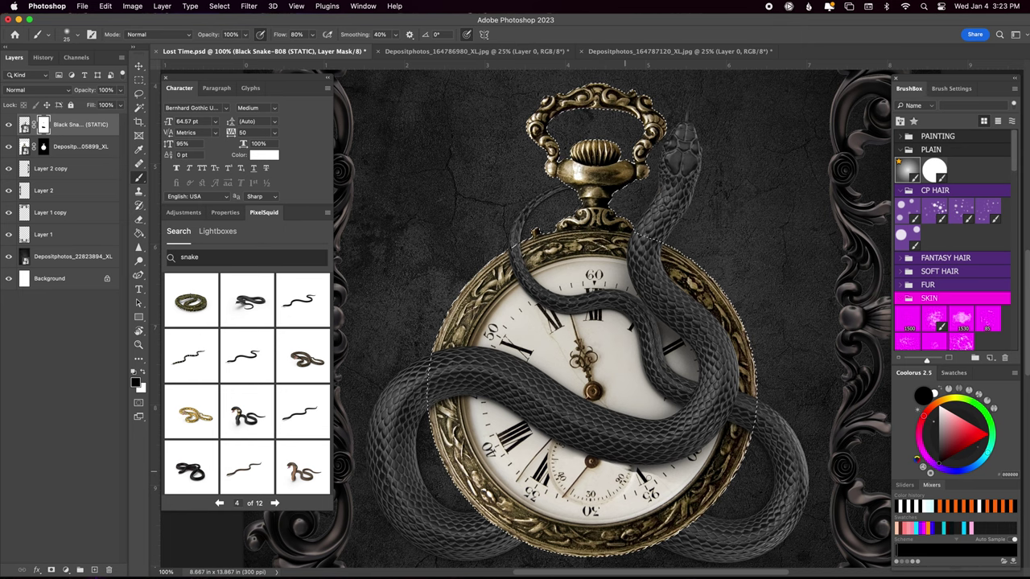
pyautogui.press(']')
pyautogui.press(']')
pyautogui.press(']')
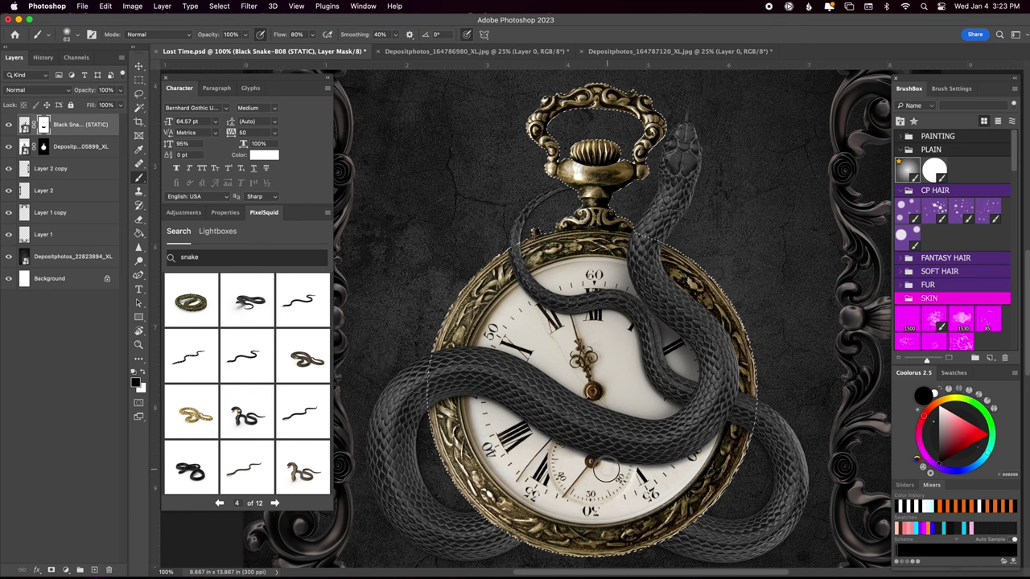
pyautogui.press('[')
pyautogui.press('[')
pyautogui.press('[')
pyautogui.scroll(2, 616, 510)
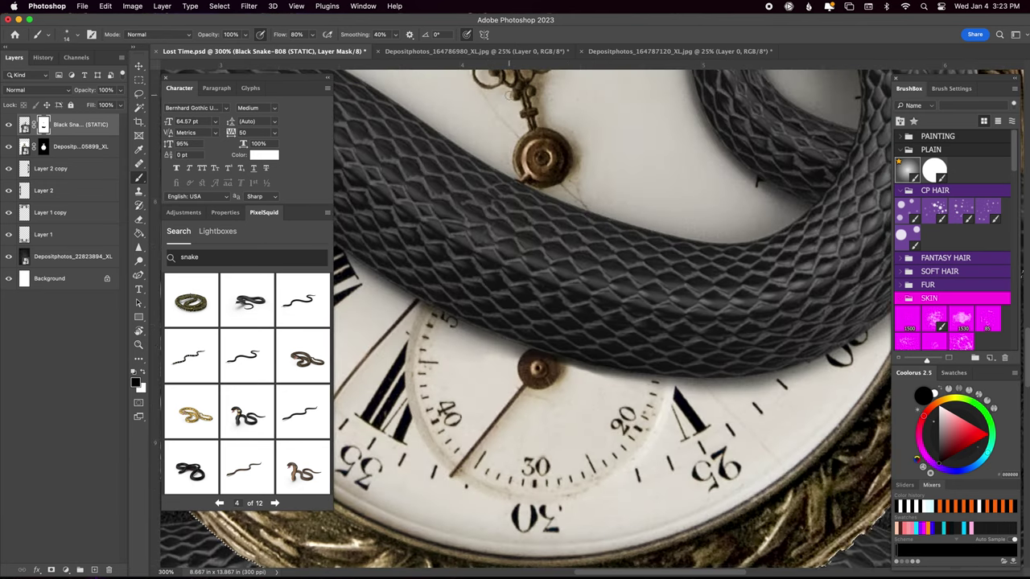
pyautogui.moveTo(509, 361); pyautogui.dragTo(551, 372)
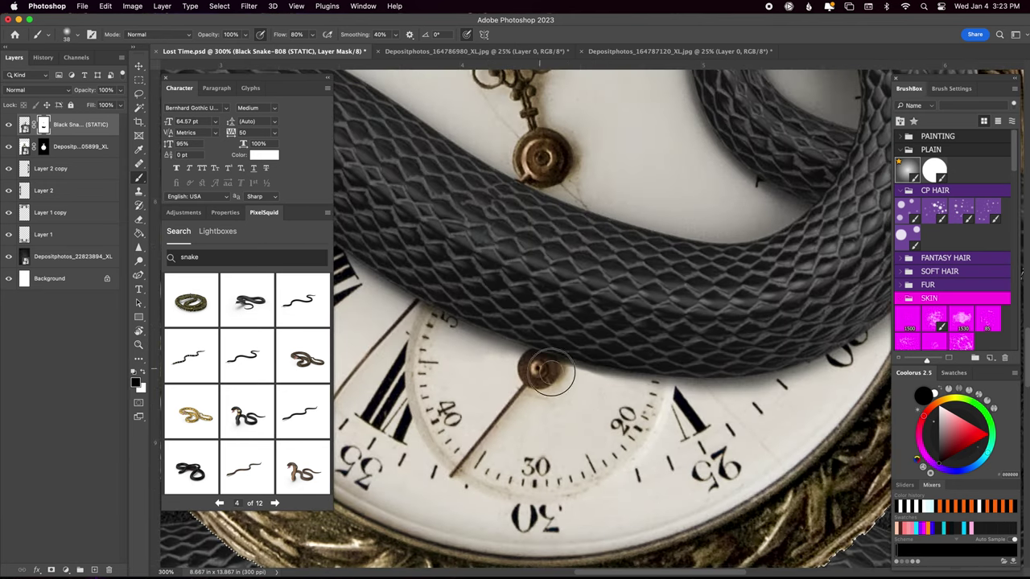
pyautogui.press('super+0')
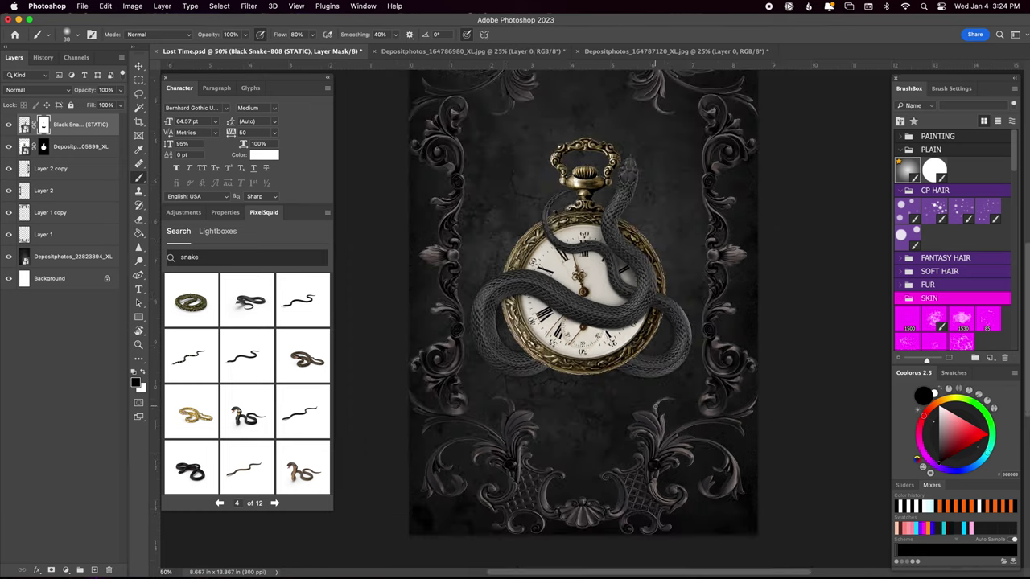
pyautogui.hotkey('alt', '[')
# - Shrink the brush and paint black and white on the layer mask around the upper snake coils
pyautogui.scroll(3, 561, 276)
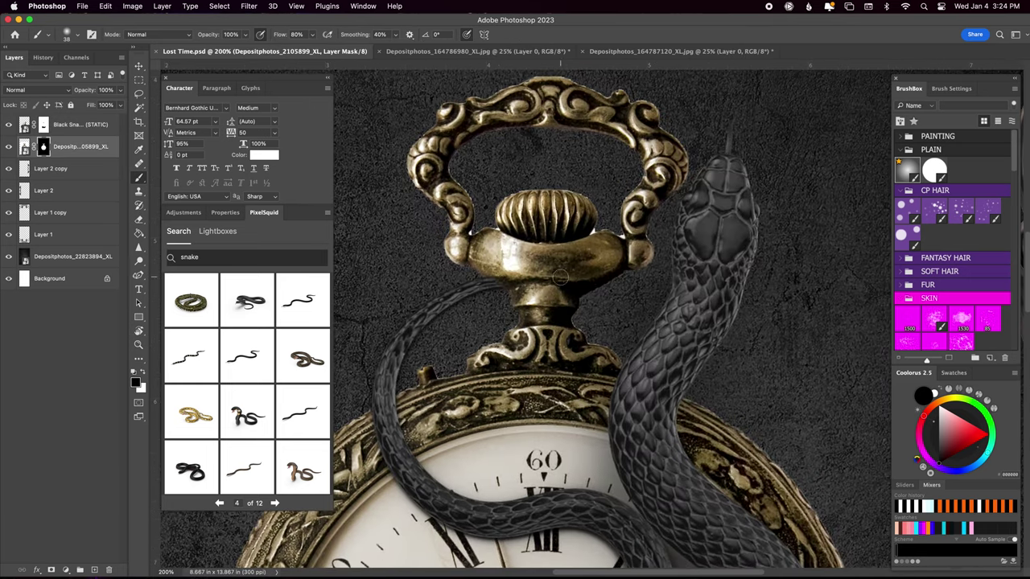
pyautogui.moveTo(483, 164); pyautogui.dragTo(464, 151)
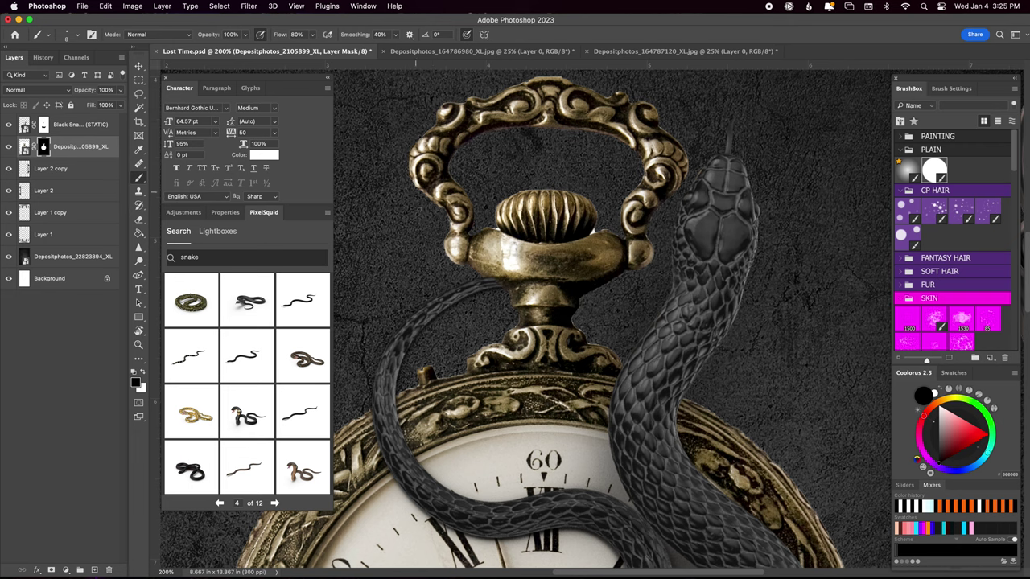
pyautogui.press('x')
pyautogui.press('x')
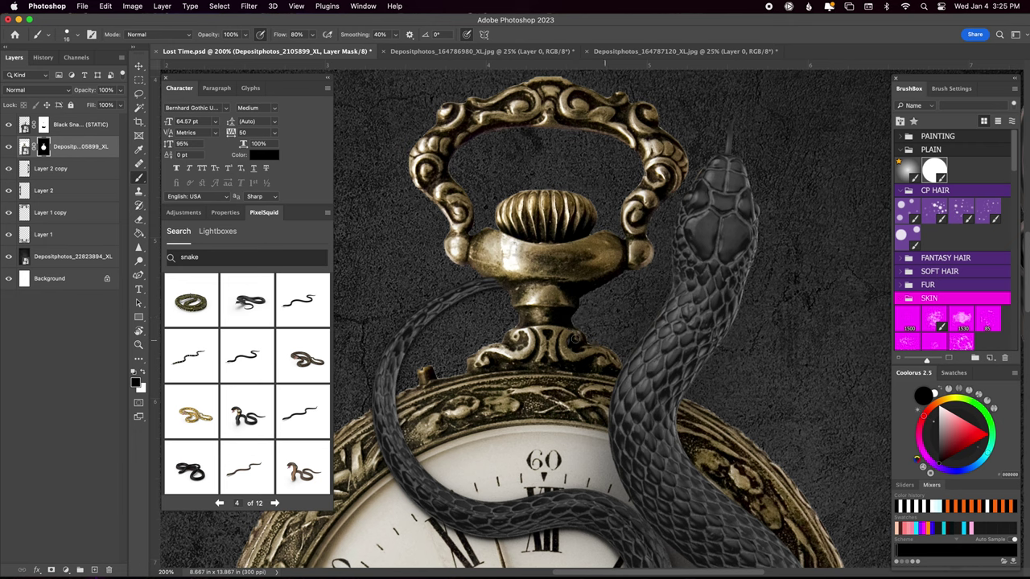
pyautogui.press('x')
pyautogui.press('x')
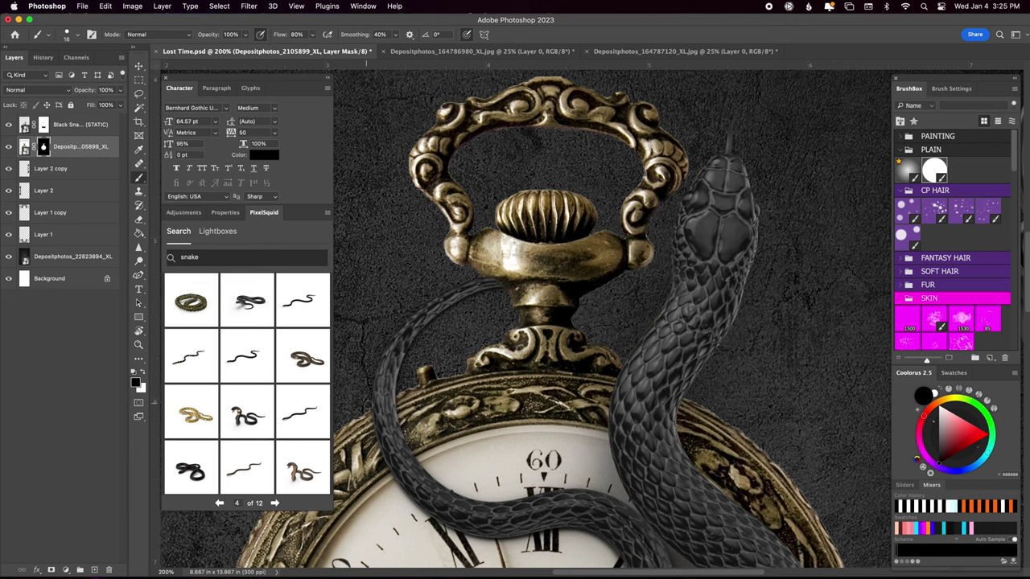
pyautogui.scroll(-5, 483, 338)
pyautogui.hscroll(3, 595, 265)
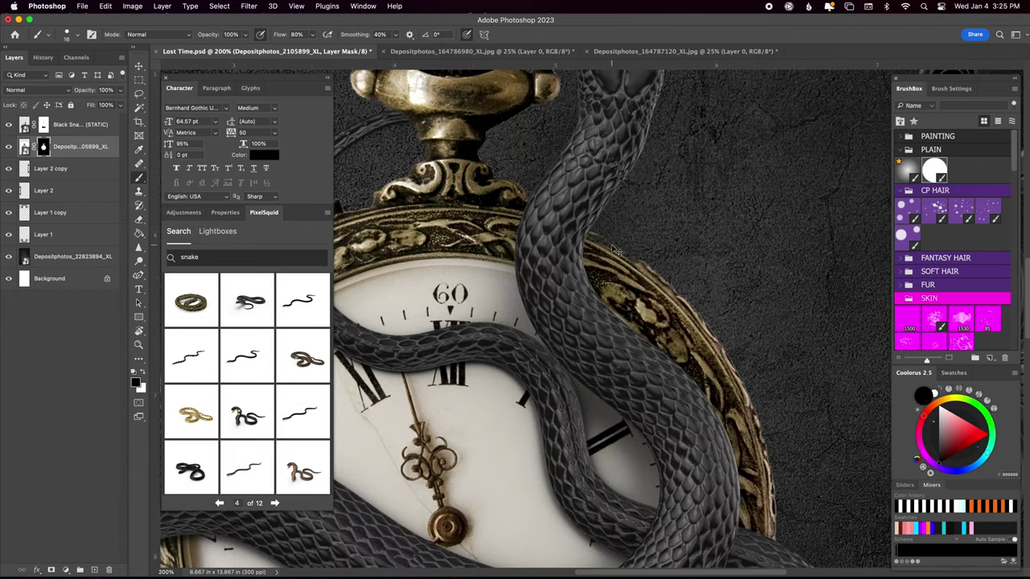
# - Refine the mask around the watch's bottom rim, then zoom out to the whole cover
pyautogui.press('x')
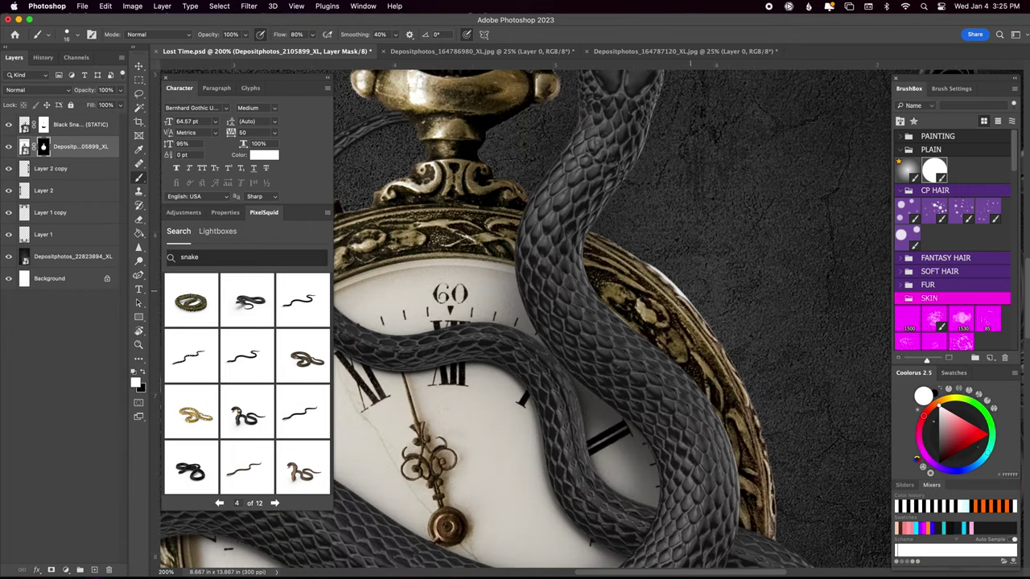
pyautogui.press('x')
pyautogui.scroll(-10, 686, 378)
pyautogui.moveTo(686, 378); pyautogui.dragTo(775, 340)
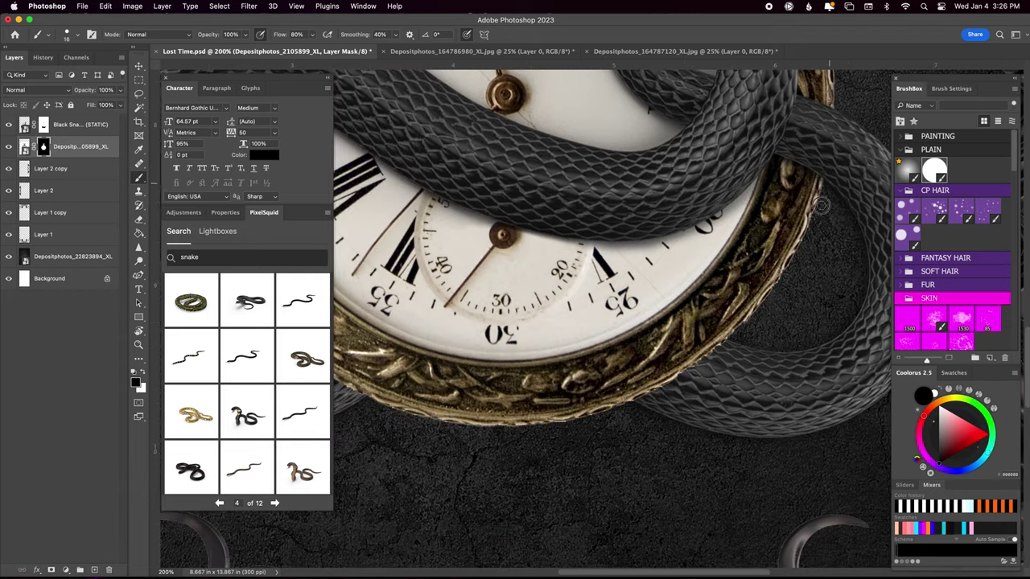
pyautogui.moveTo(669, 393); pyautogui.dragTo(821, 286)
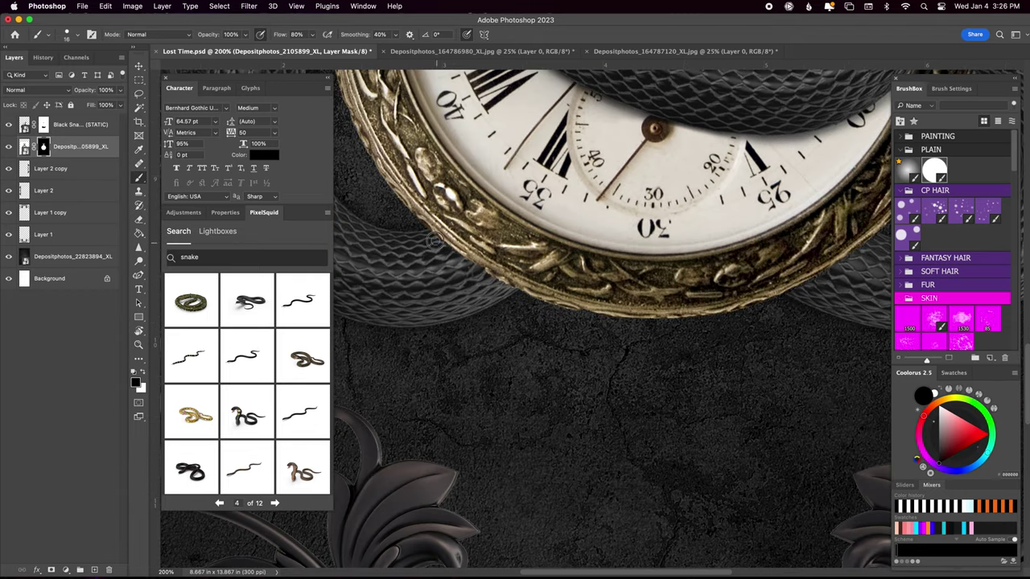
pyautogui.scroll(5, 466, 142)
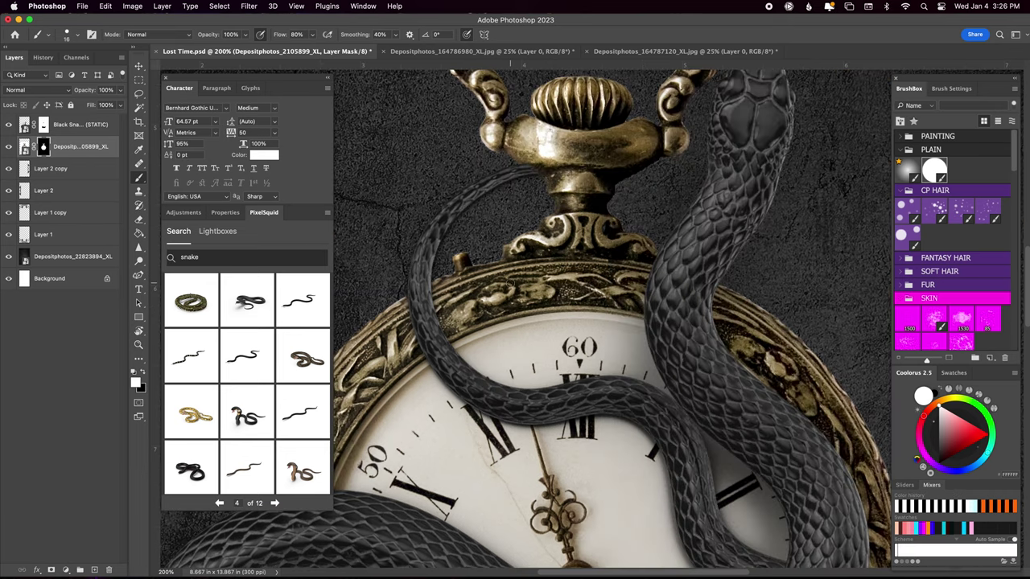
pyautogui.press('super+minus')
pyautogui.press('super+minus')
pyautogui.press('super+minus')
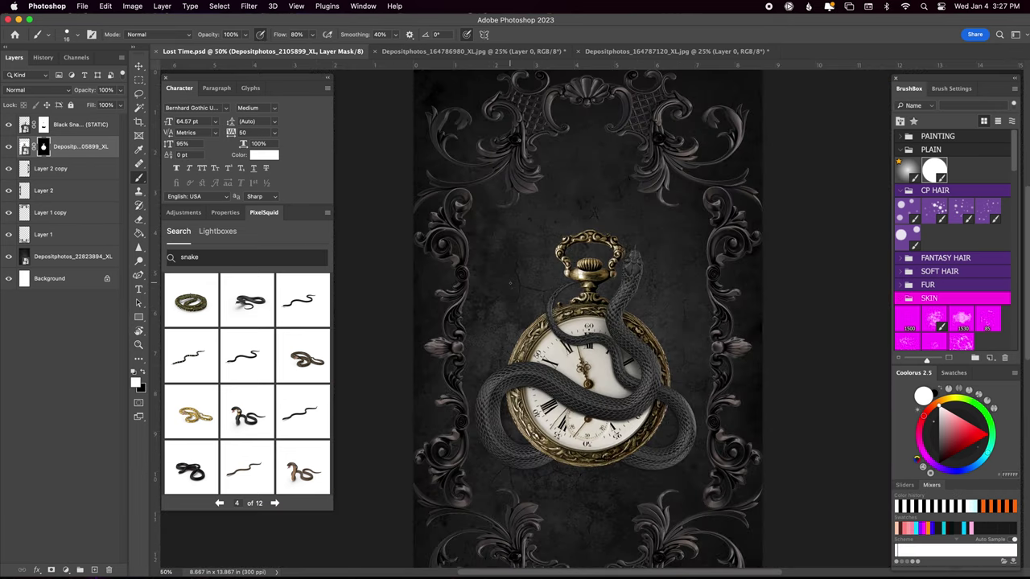
# - Merge the four painted layers, Layer 2 copy through Layer 1, into one layer
pyautogui.click(50, 168)
pyautogui.keyDown('shift'); pyautogui.click(83, 237); pyautogui.keyUp('shift')
pyautogui.press('super+e')
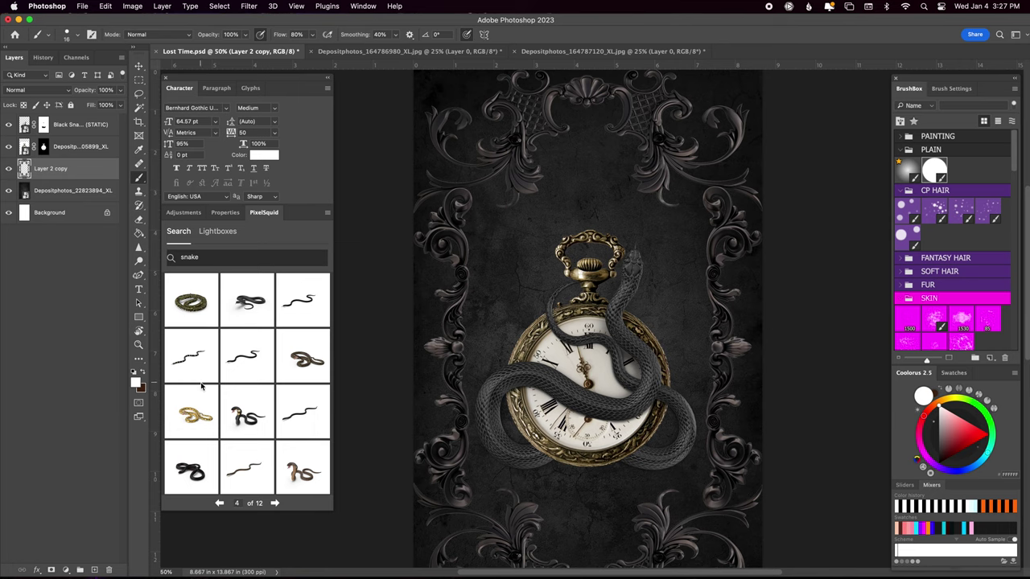
pyautogui.press('super+minus')
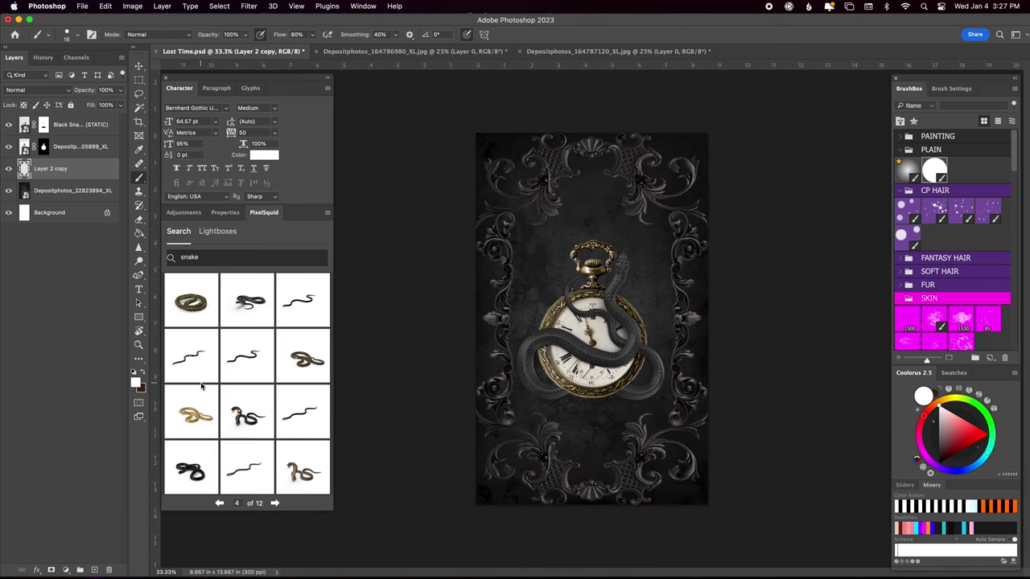
# - Select the background texture layer and search PixelSquid for 'fence'
pyautogui.click(170, 259)
pyautogui.click(97, 193)
pyautogui.write('trellis')
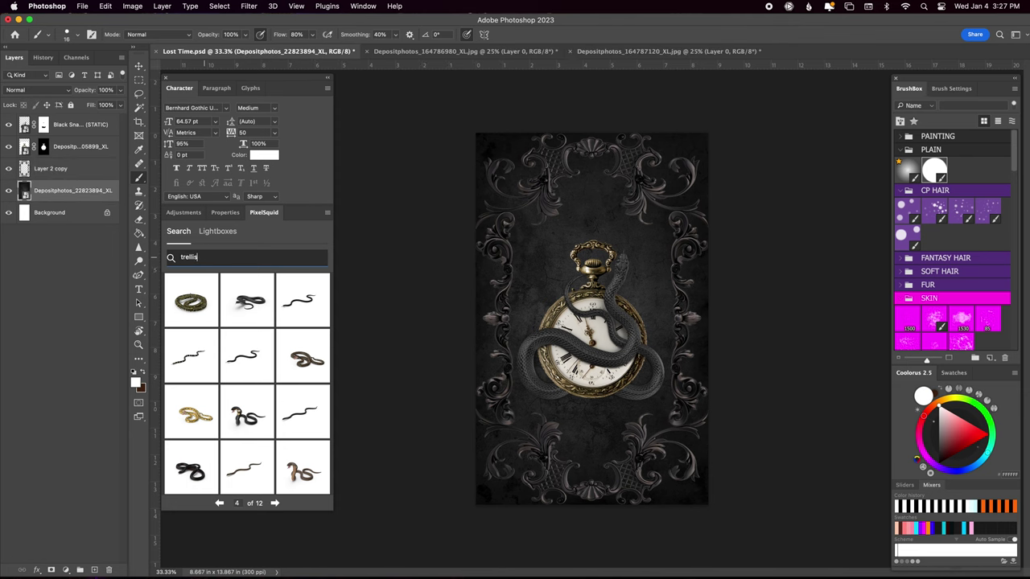
pyautogui.press('Return')
pyautogui.click(273, 503)
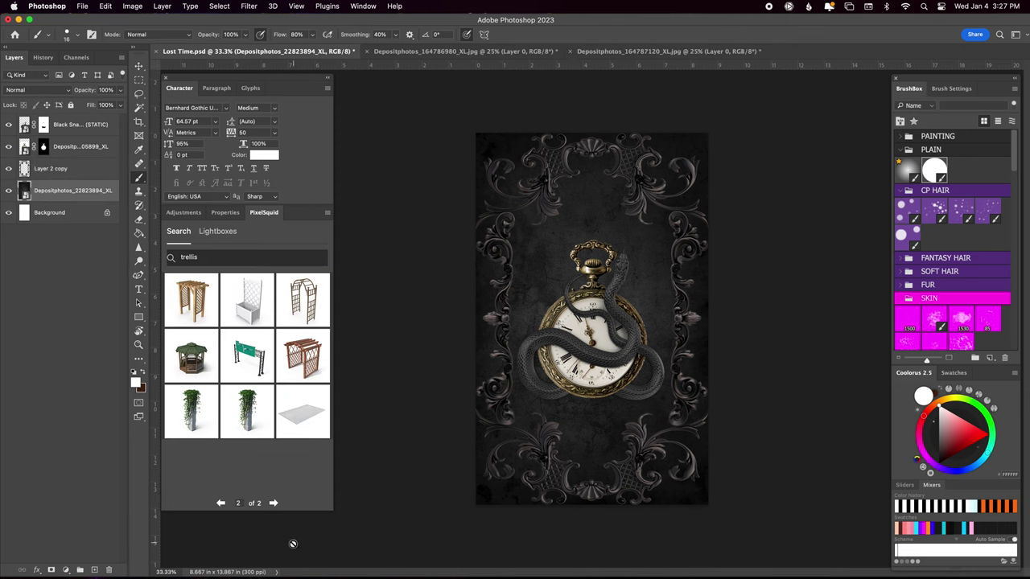
pyautogui.doubleClick(193, 257)
pyautogui.write('fence')
pyautogui.press('Return')
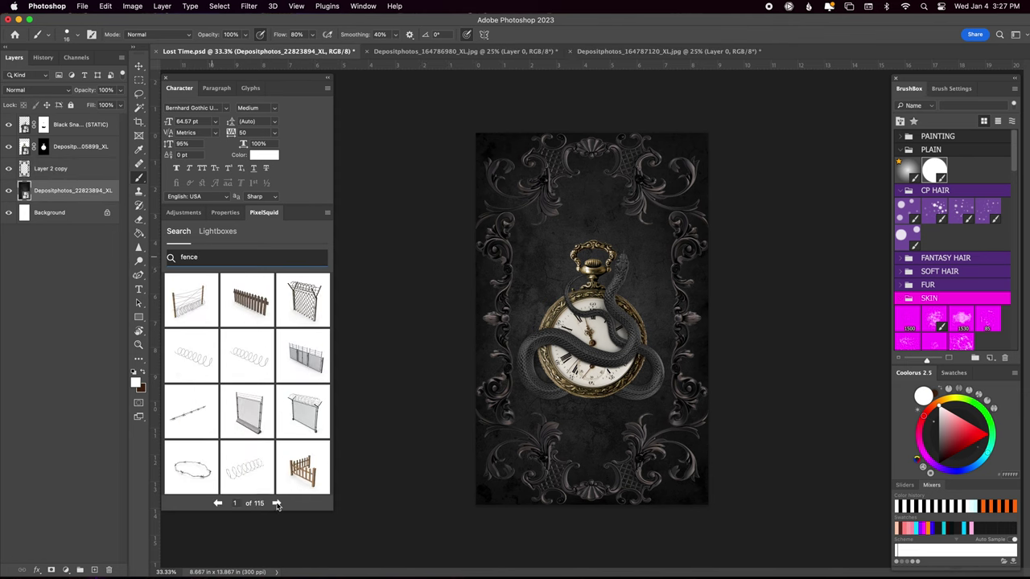
# - Page through the fence results to page 7 and add the forged metal fence
pyautogui.click(276, 503)
pyautogui.click(277, 503)
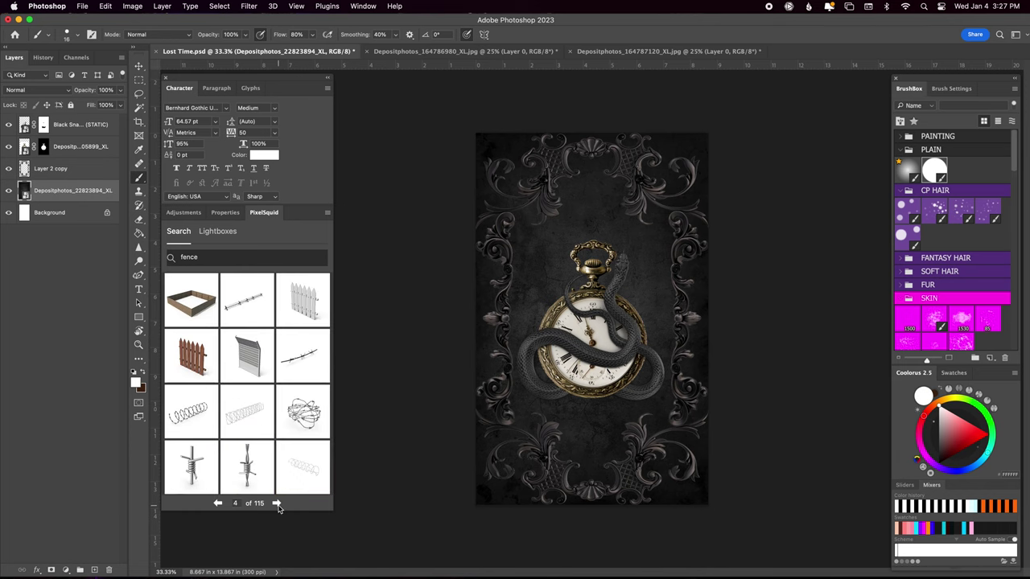
pyautogui.click(276, 505)
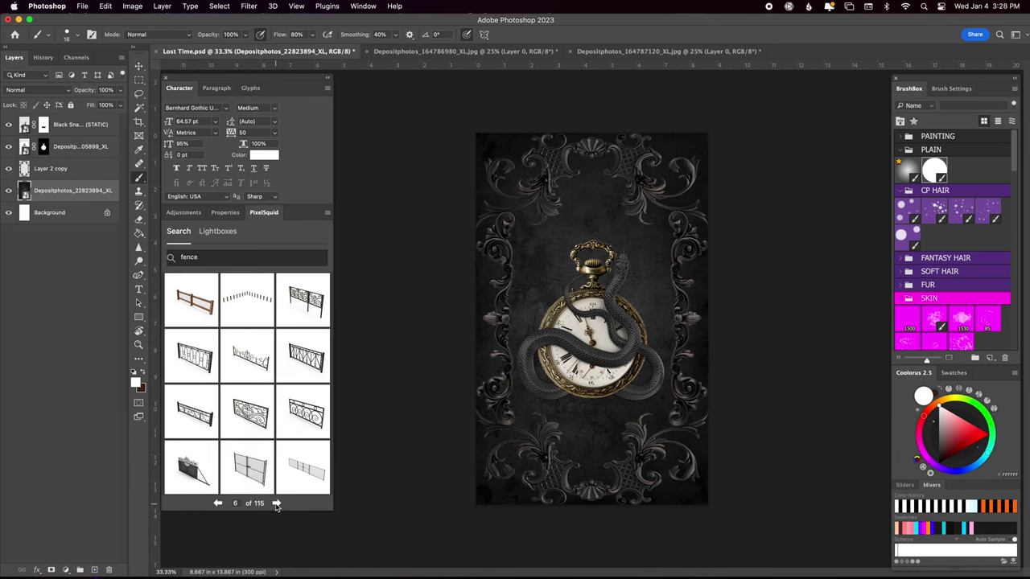
pyautogui.click(277, 504)
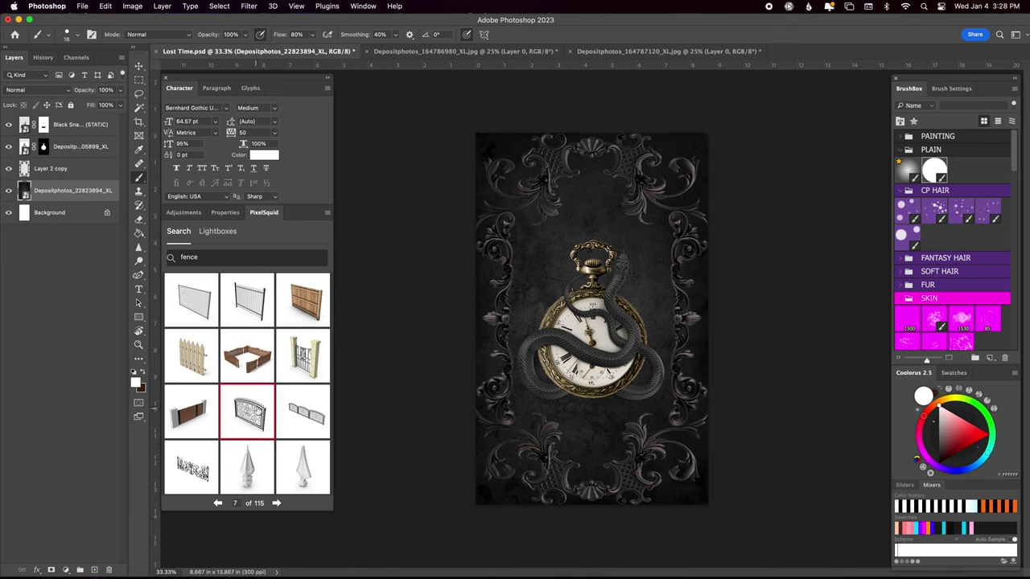
pyautogui.click(249, 414)
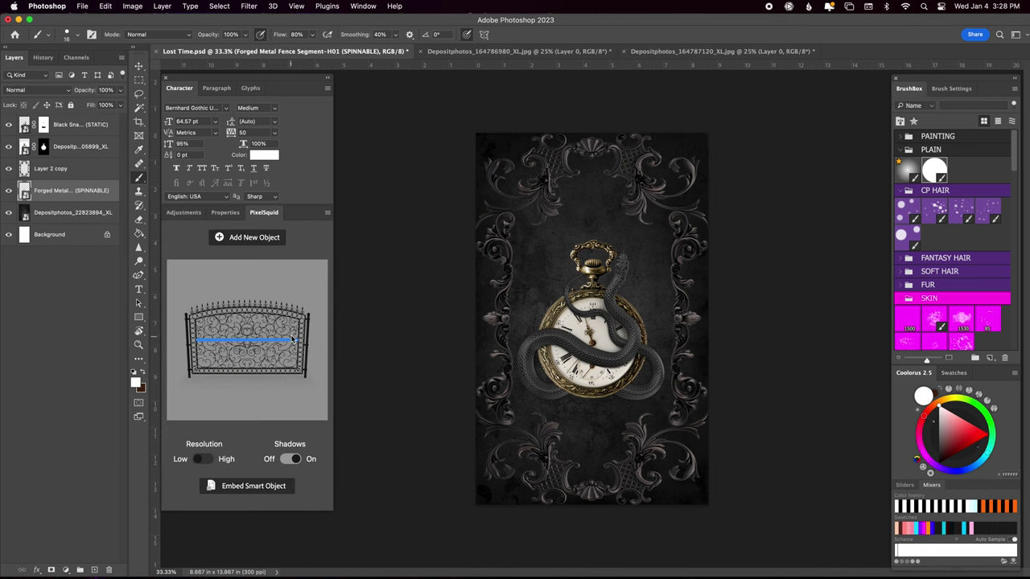
# - Spin the fence to a frontal view, set Resolution High and Shadows Off, and embed it
pyautogui.moveTo(286, 345); pyautogui.dragTo(291, 332)
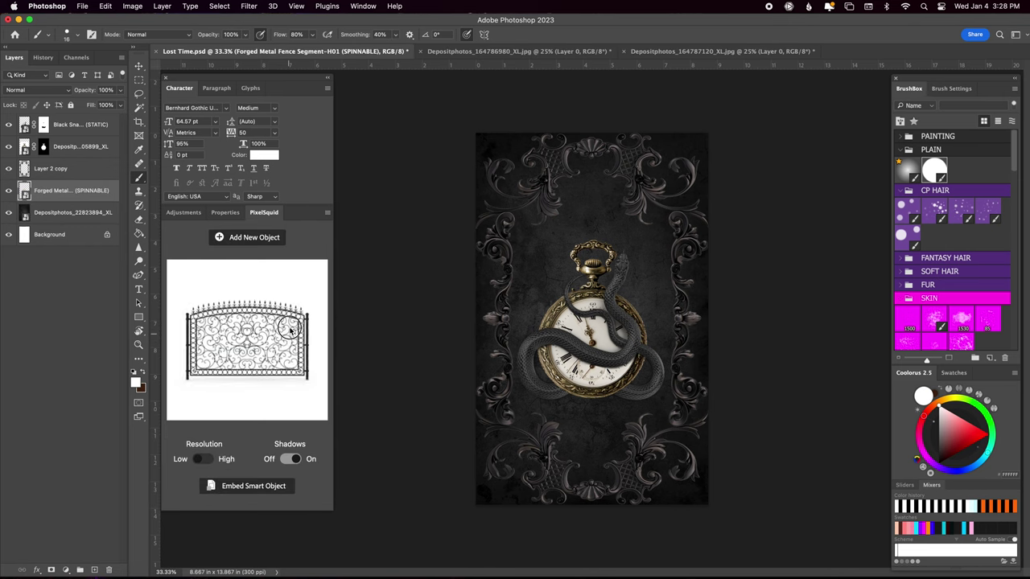
pyautogui.click(207, 460)
pyautogui.click(288, 461)
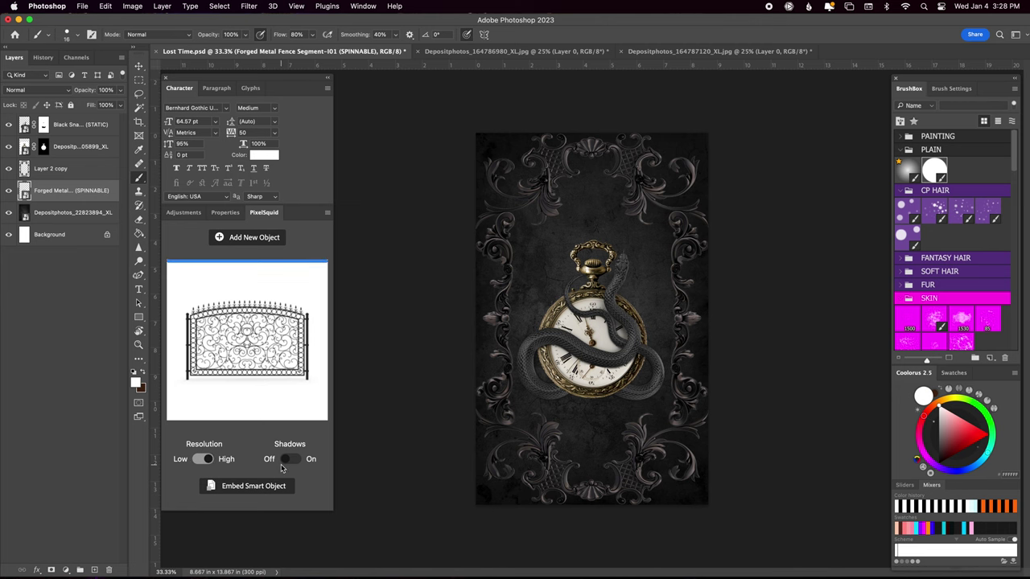
pyautogui.click(290, 486)
# - Cancel the first fence placement and embed the fence as a Smart Object again
pyautogui.press('super+minus')
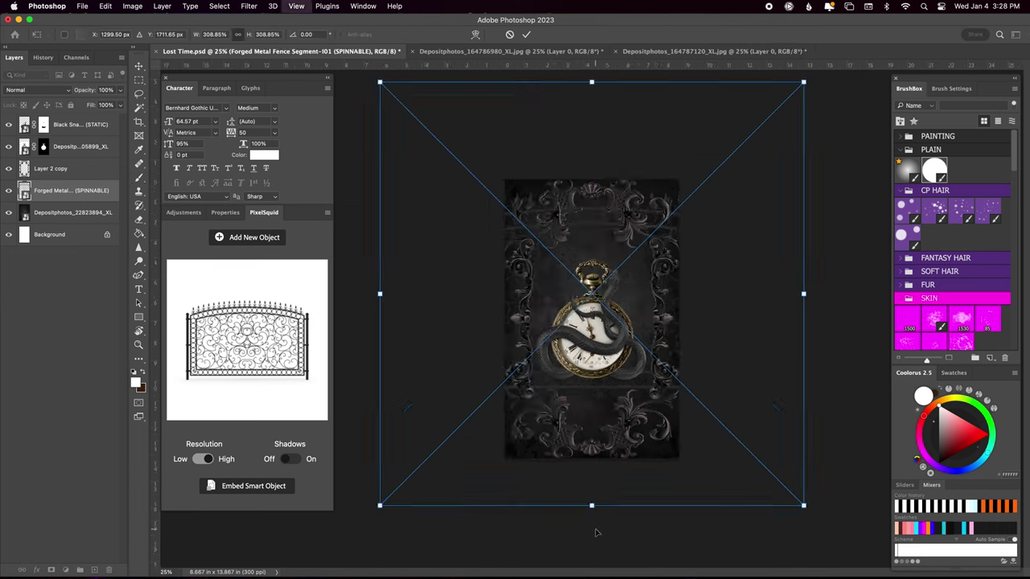
pyautogui.press('super+minus')
pyautogui.press('super+minus')
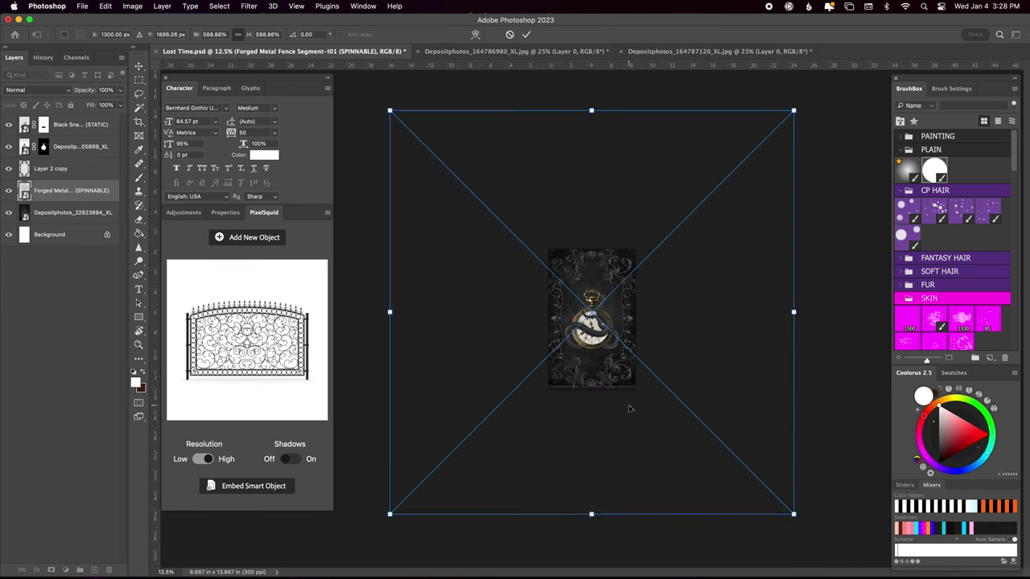
pyautogui.moveTo(591, 110); pyautogui.dragTo(603, 108)
pyautogui.press('Escape')
pyautogui.press('super+plus')
pyautogui.press('super+plus')
pyautogui.press('super+plus')
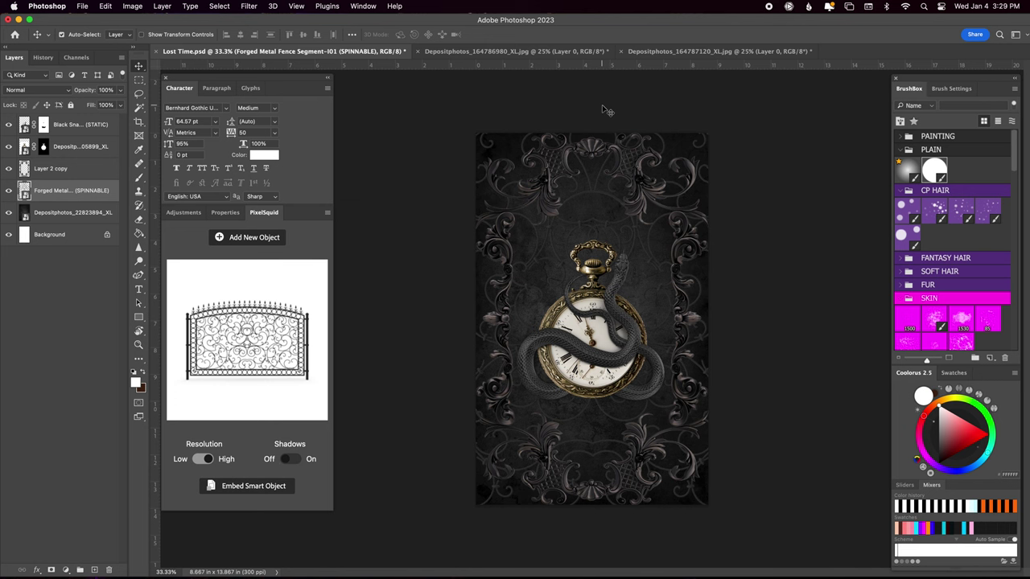
pyautogui.click(271, 494)
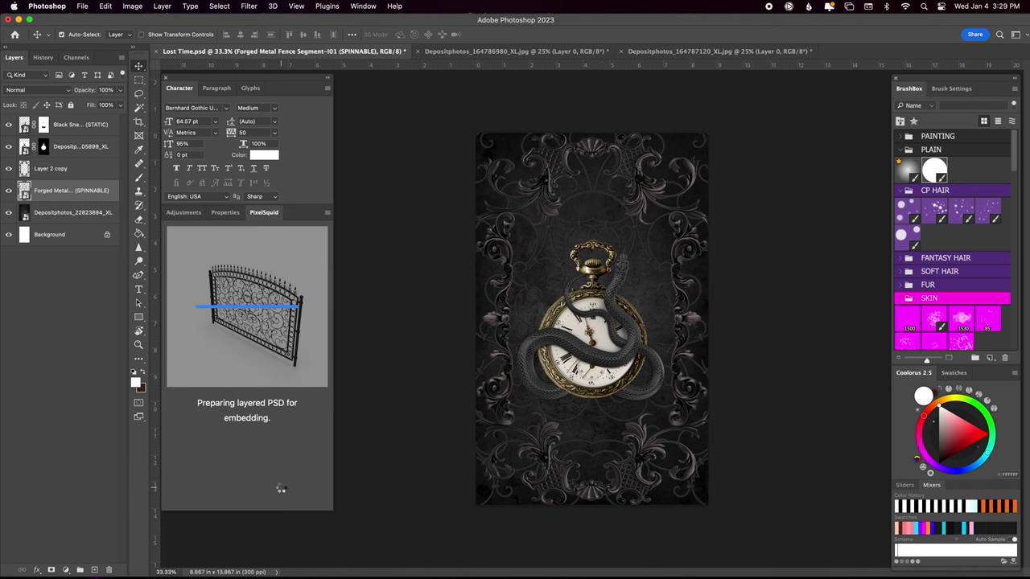
# - Apply a Levels adjustment that darkens the forged metal fence
pyautogui.press('super+l')
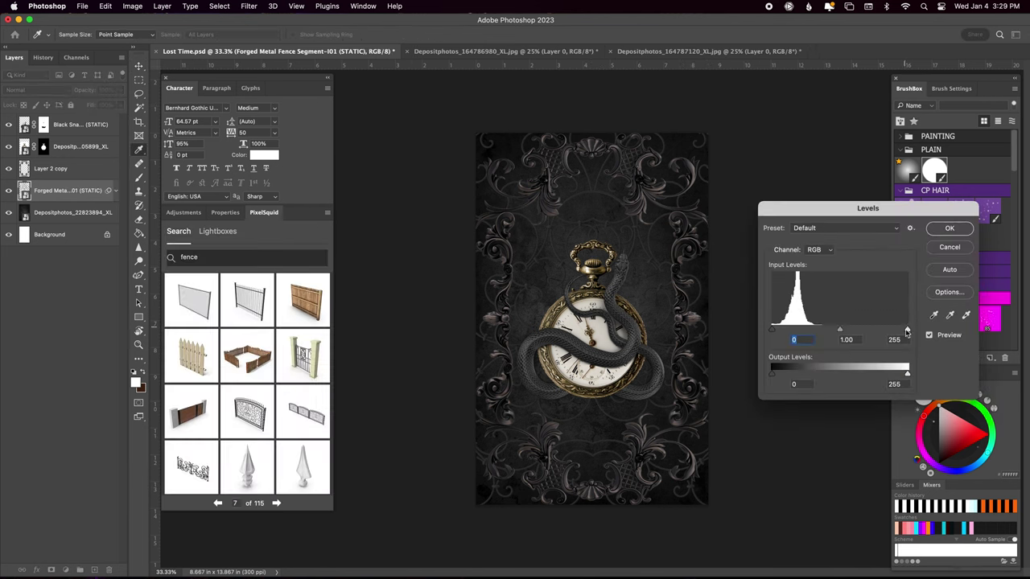
pyautogui.moveTo(906, 332); pyautogui.dragTo(845, 330)
pyautogui.moveTo(771, 330); pyautogui.dragTo(782, 330)
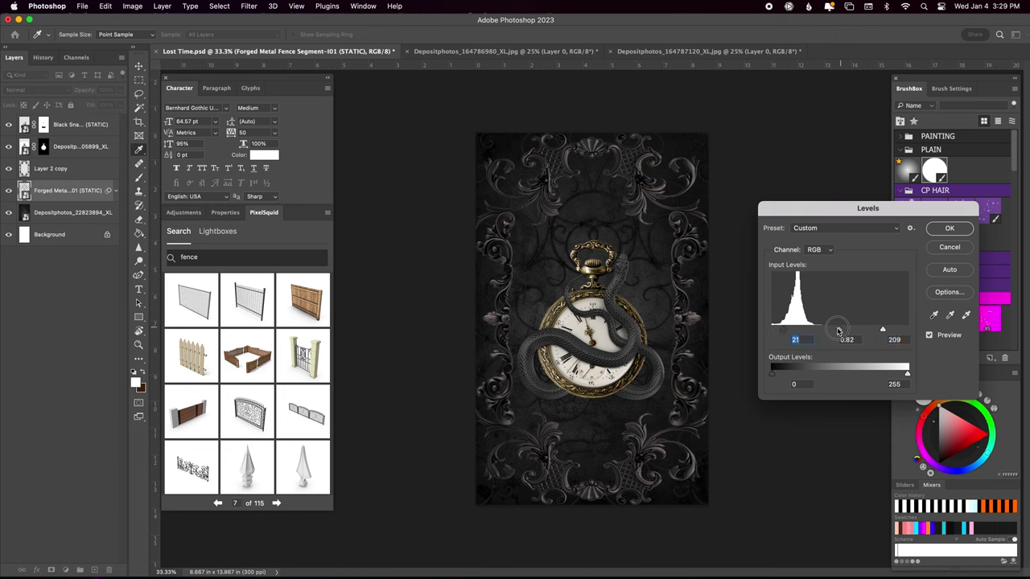
pyautogui.moveTo(882, 330)
pyautogui.mouseDown()
pyautogui.moveTo(786, 335)
pyautogui.moveTo(838, 330)
pyautogui.moveTo(792, 330)
pyautogui.moveTo(831, 330)
pyautogui.moveTo(795, 329)
pyautogui.moveTo(812, 331)
pyautogui.mouseUp()
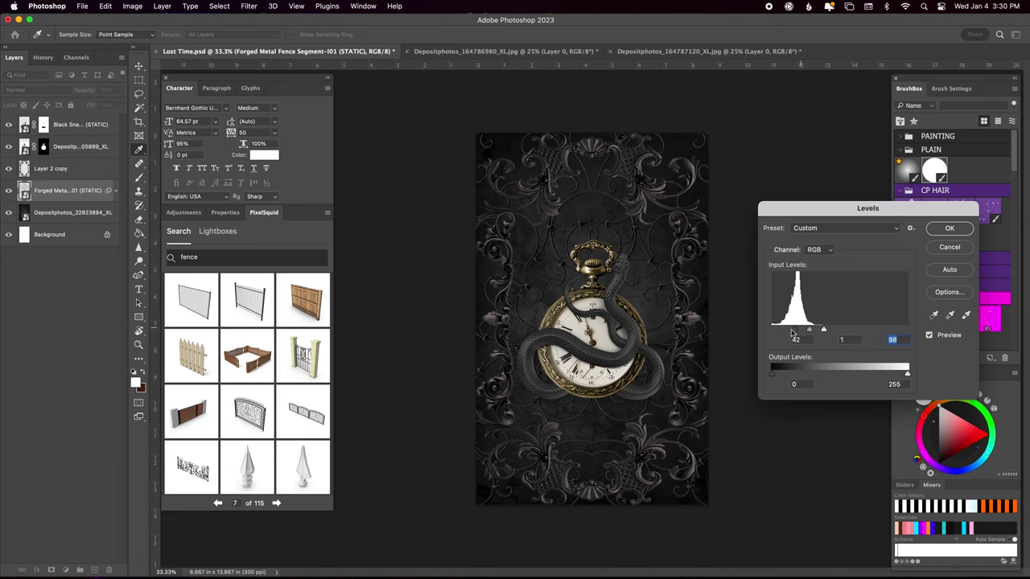
pyautogui.click(937, 230)
# - Apply Levels to Layer 2 copy, lowering the white point and raising contrast
pyautogui.doubleClick(49, 207)
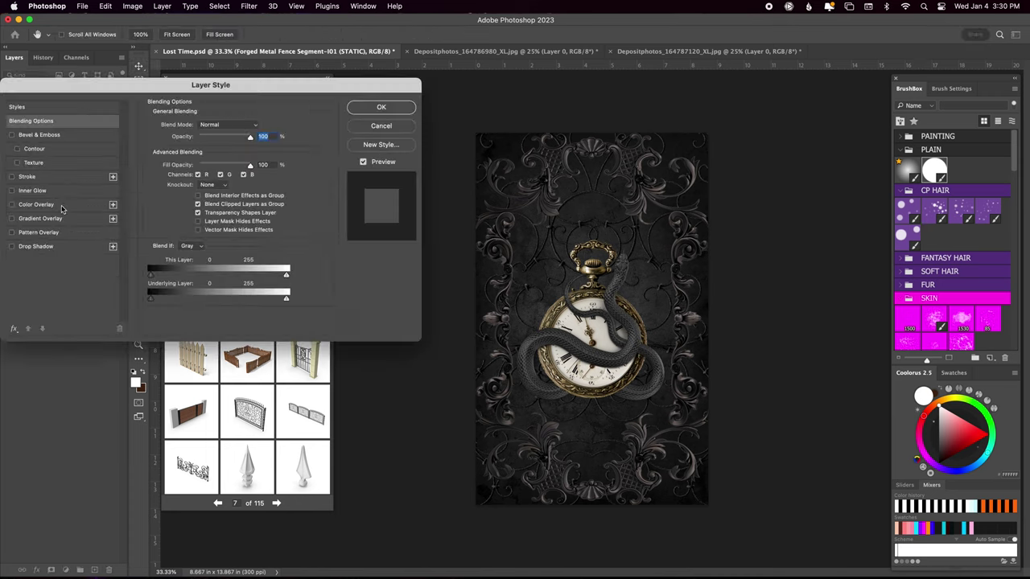
pyautogui.press('Escape')
pyautogui.click(51, 168)
pyautogui.hotkey('ctrl', 'l')
pyautogui.moveTo(906, 274); pyautogui.dragTo(893, 273)
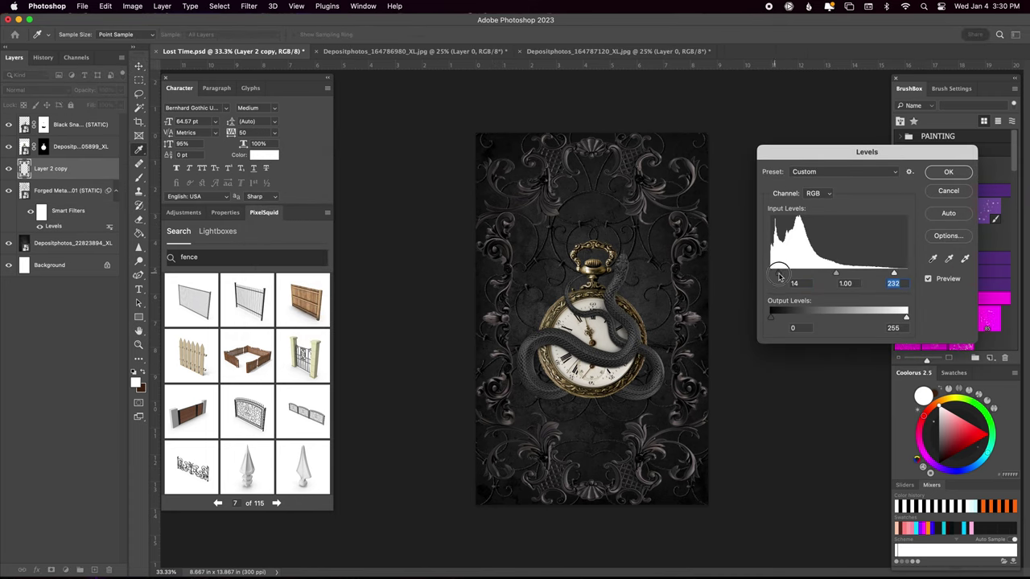
pyautogui.moveTo(771, 274); pyautogui.dragTo(775, 273)
pyautogui.moveTo(839, 275)
pyautogui.mouseDown()
pyautogui.moveTo(892, 273)
pyautogui.moveTo(832, 273)
pyautogui.moveTo(868, 273)
pyautogui.mouseUp()
pyautogui.press('Return')
# - Apply a Levels adjustment to the Depositphotos_2105899_XL layer
pyautogui.click(72, 146)
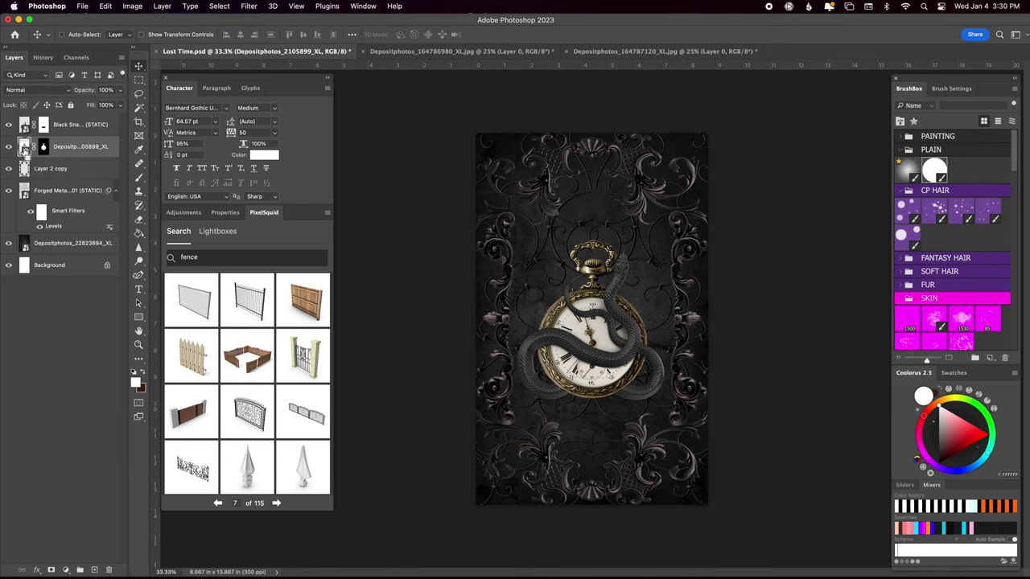
pyautogui.hotkey('ctrl', 'l')
pyautogui.moveTo(907, 329); pyautogui.dragTo(842, 332)
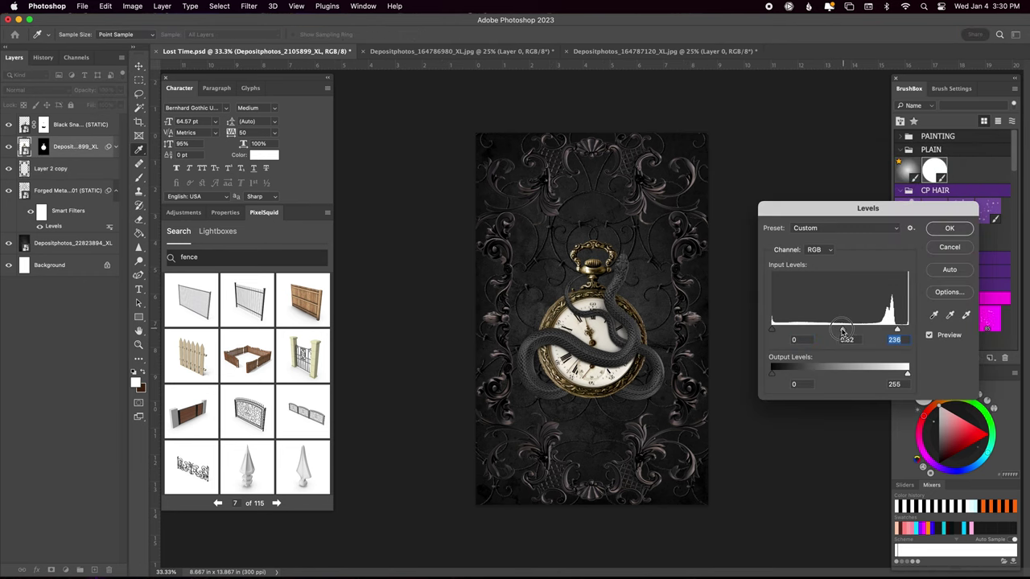
pyautogui.press('Return')
# - Darken the black snake with a Levels smart filter, entering 210 as an input value
pyautogui.hotkey('alt', ']')
pyautogui.hotkey('ctrl', 'l')
pyautogui.write('210')
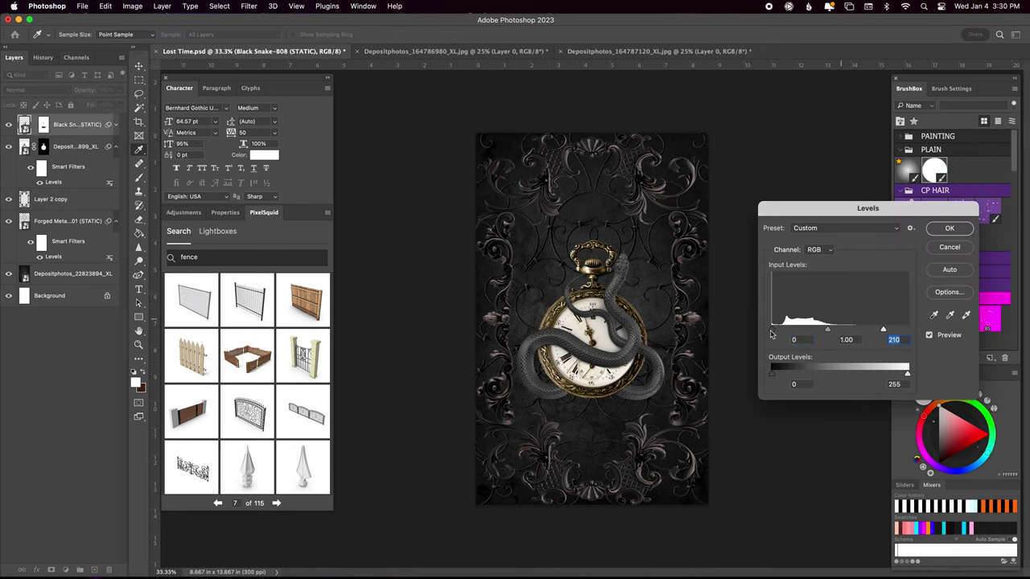
pyautogui.moveTo(771, 330); pyautogui.dragTo(793, 330)
pyautogui.click(829, 330)
pyautogui.moveTo(883, 330); pyautogui.dragTo(869, 329)
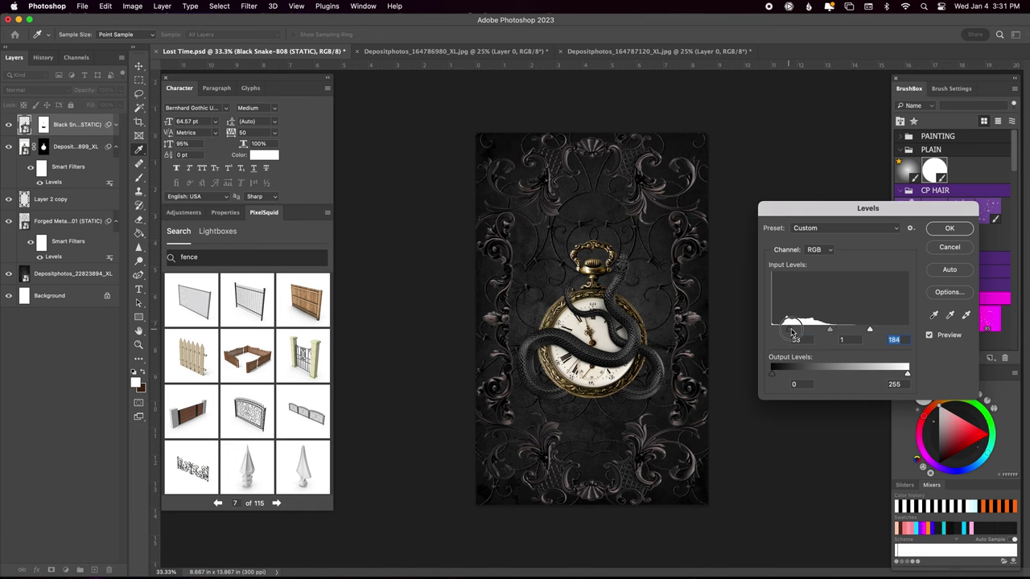
pyautogui.moveTo(792, 330); pyautogui.dragTo(857, 330)
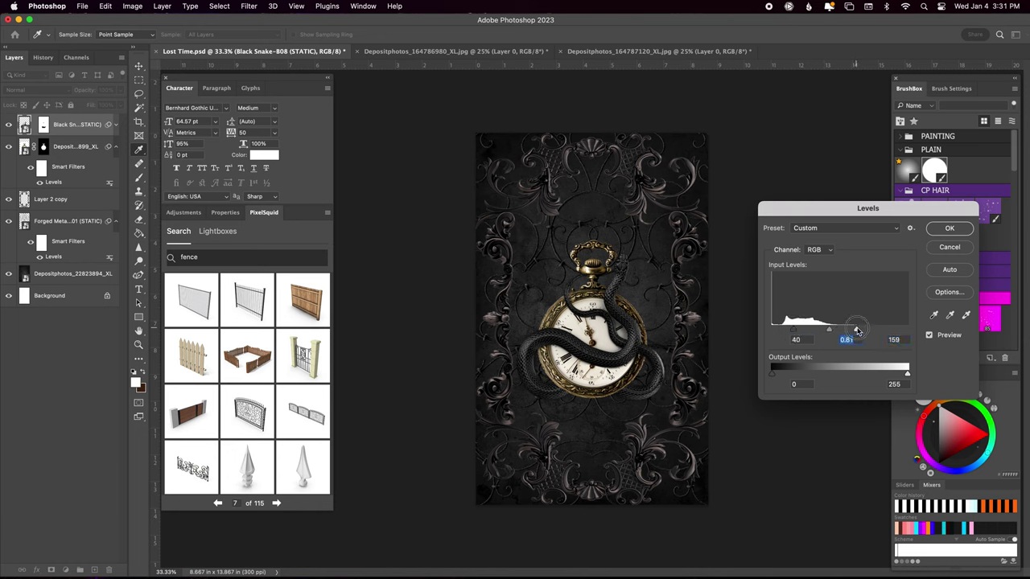
pyautogui.press('Return')
# - Add Hue/Saturation smart filters to the black snake and the forged metal frame
pyautogui.hotkey('ctrl', 'u')
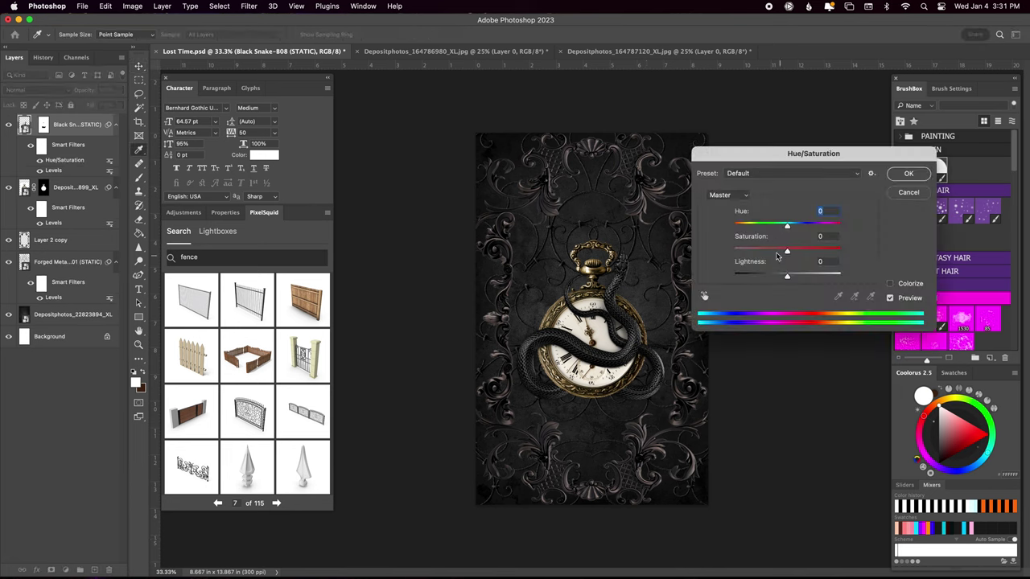
pyautogui.moveTo(787, 233); pyautogui.dragTo(768, 233)
pyautogui.press('Return')
pyautogui.hotkey('alt', '[')
pyautogui.hotkey('alt', '[')
pyautogui.hotkey('ctrl', 'u')
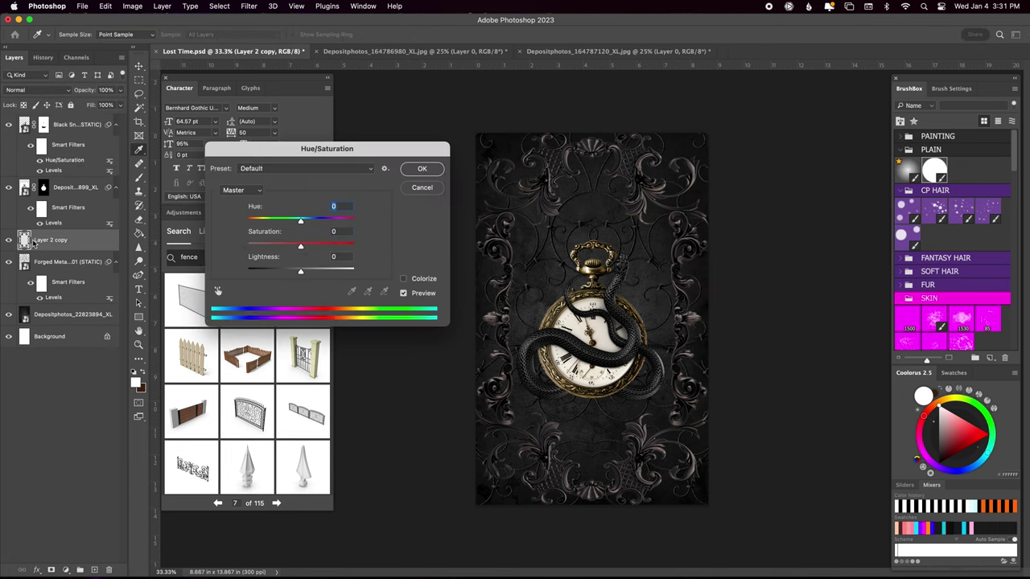
pyautogui.moveTo(326, 237); pyautogui.dragTo(335, 237)
pyautogui.press('Return')
pyautogui.hotkey('alt', '[')
pyautogui.hotkey('ctrl', 'u')
pyautogui.click(891, 168)
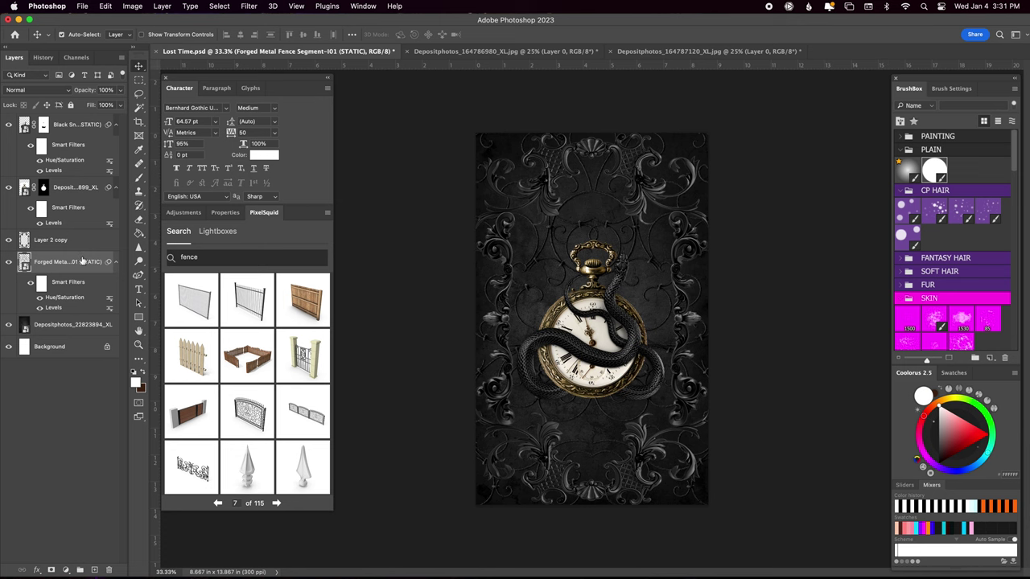
# - Give the metal frame a drop shadow with tuned opacity, distance and global lighting
pyautogui.doubleClick(103, 285)
pyautogui.click(63, 254)
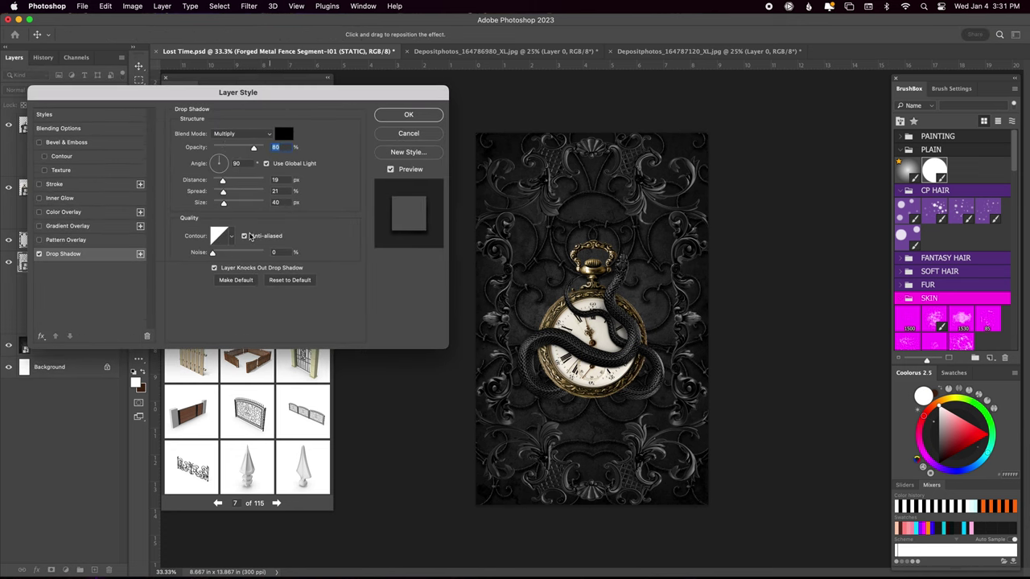
pyautogui.moveTo(224, 202)
pyautogui.mouseDown()
pyautogui.moveTo(231, 182)
pyautogui.moveTo(210, 165)
pyautogui.moveTo(240, 181)
pyautogui.moveTo(215, 159)
pyautogui.moveTo(246, 181)
pyautogui.moveTo(228, 148)
pyautogui.mouseUp()
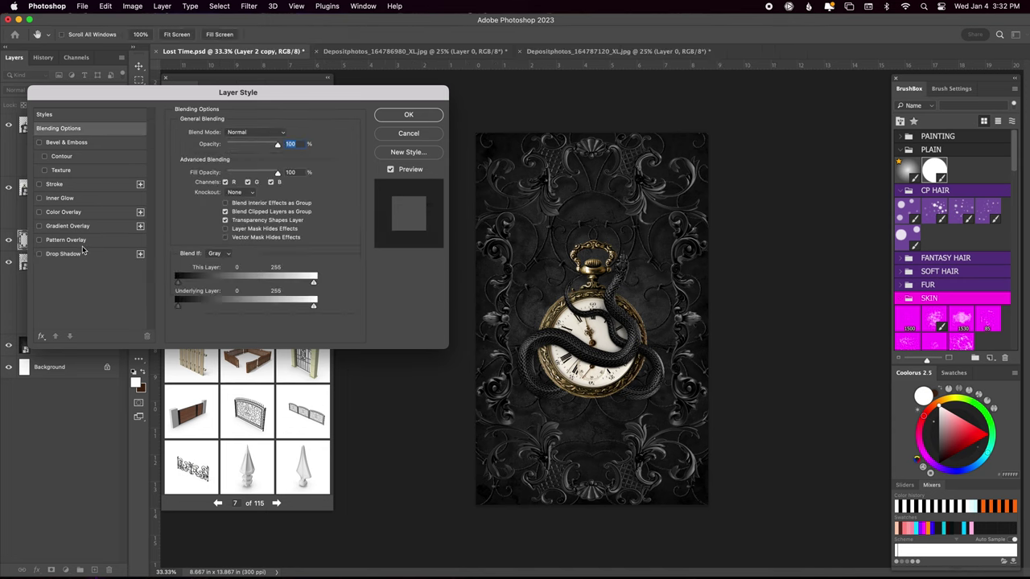
pyautogui.moveTo(228, 148)
pyautogui.mouseDown()
pyautogui.moveTo(237, 182)
pyautogui.moveTo(236, 148)
pyautogui.moveTo(230, 180)
pyautogui.moveTo(247, 148)
pyautogui.mouseUp()
pyautogui.click(267, 164)
pyautogui.click(266, 163)
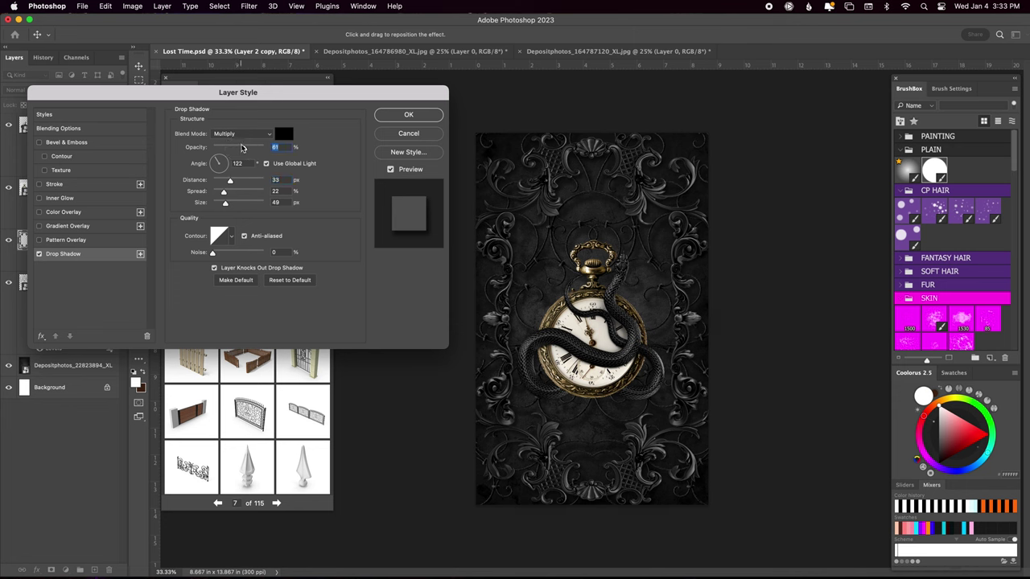
pyautogui.click(405, 118)
# - Shorten the Depositphotos_2105899 layer's drop shadow distance and save
pyautogui.doubleClick(72, 184)
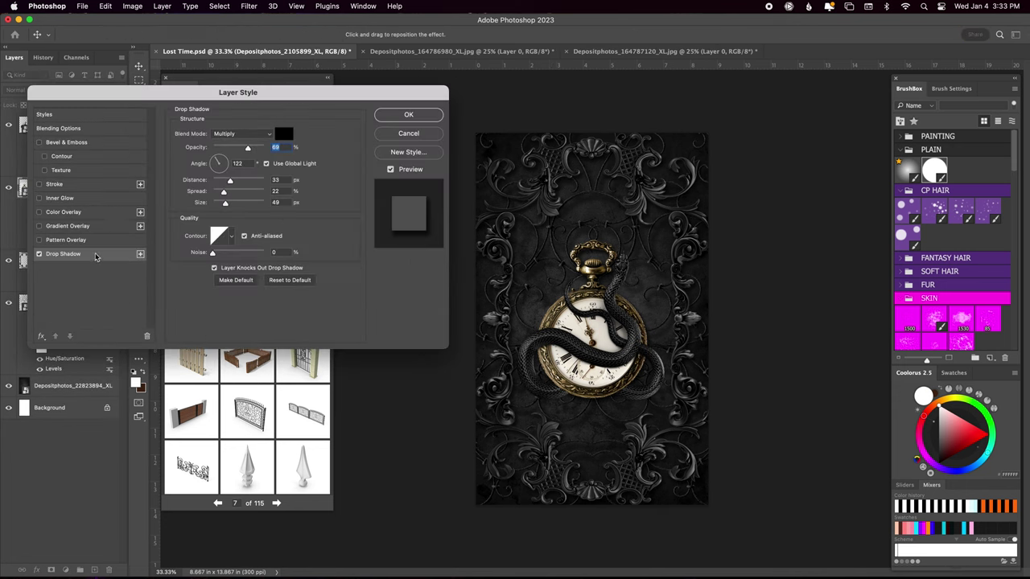
pyautogui.moveTo(231, 182); pyautogui.dragTo(220, 182)
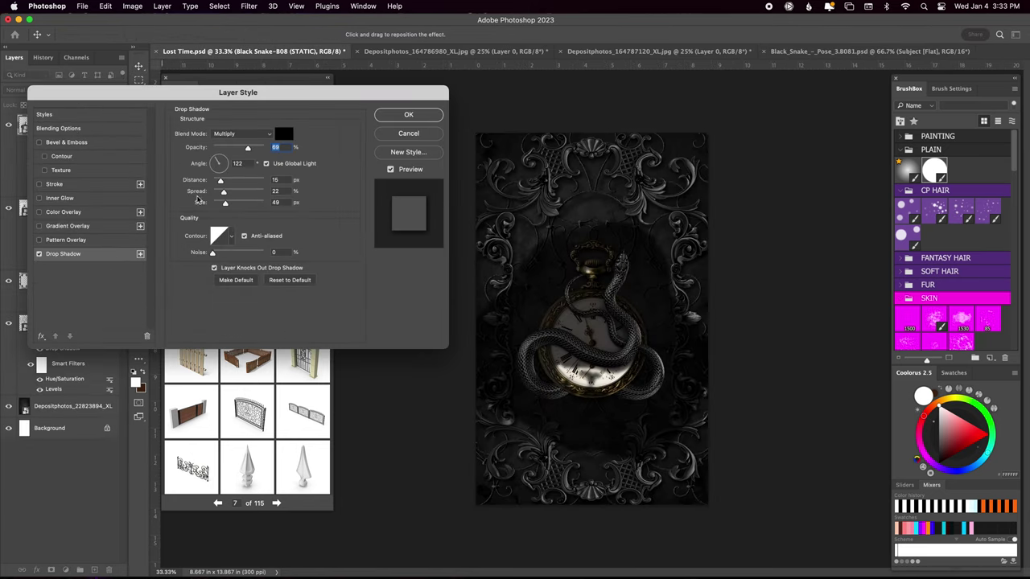
pyautogui.press('Return')
pyautogui.hotkey('ctrl', 's')
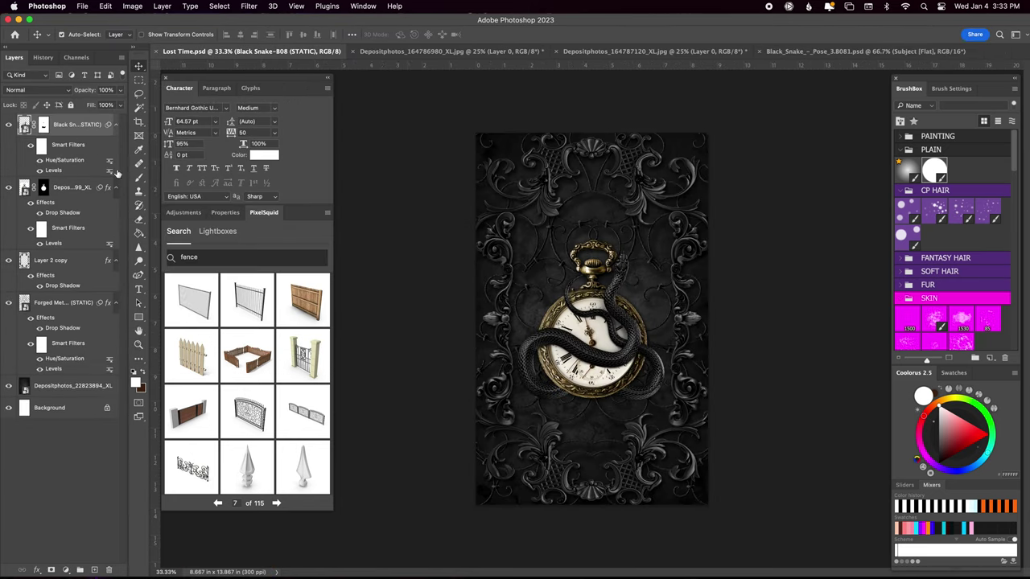
# - Add a close, softened drop shadow to the snake and save
pyautogui.doubleClick(63, 212)
pyautogui.moveTo(221, 182); pyautogui.dragTo(223, 204)
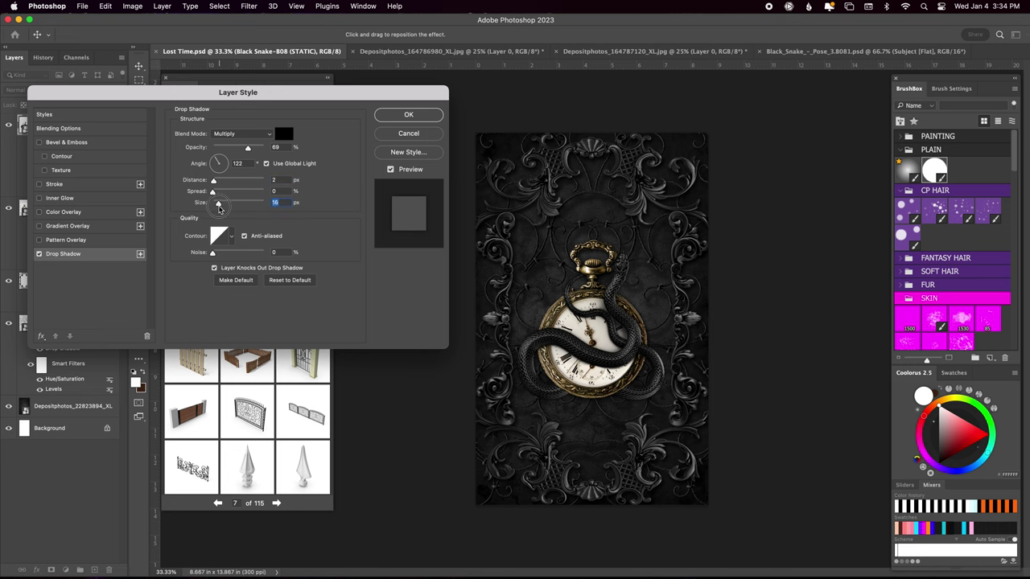
pyautogui.click(391, 170)
pyautogui.click(391, 170)
pyautogui.click(420, 114)
pyautogui.hotkey('ctrl', 's')
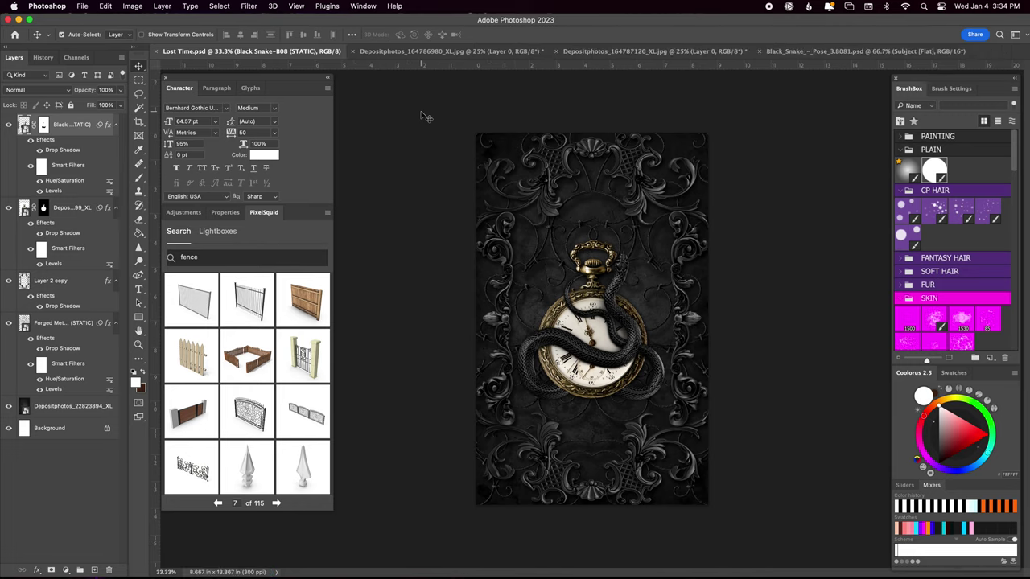
# - Paint black on the Black Snake mask near the clock's right edge and left coil, then save
pyautogui.keyDown('ctrl'); pyautogui.click(24, 322); pyautogui.keyUp('ctrl')
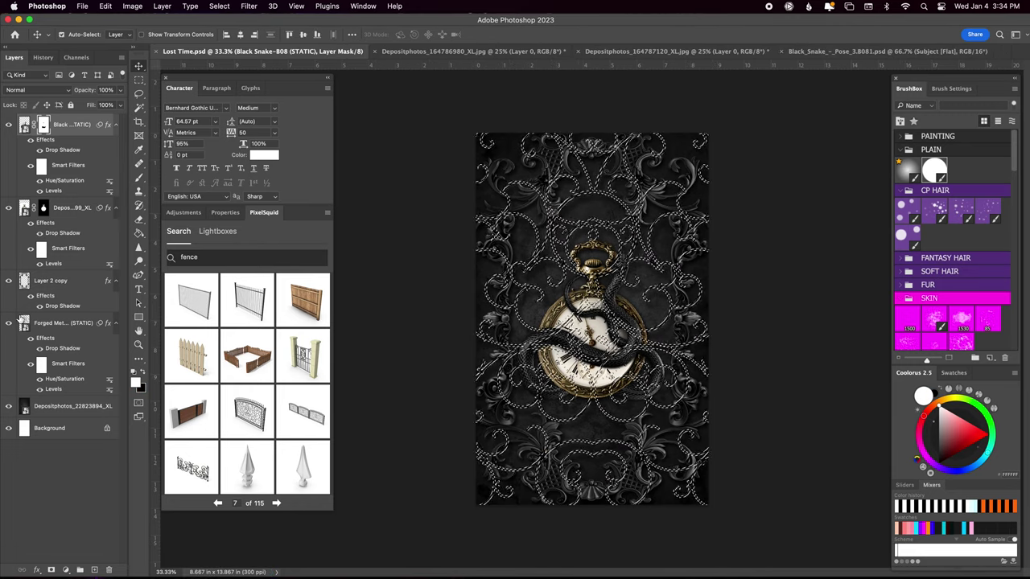
pyautogui.hotkey('ctrl', '+')
pyautogui.hotkey('ctrl', '+')
pyautogui.press('b')
pyautogui.press('x')
pyautogui.click(700, 218)
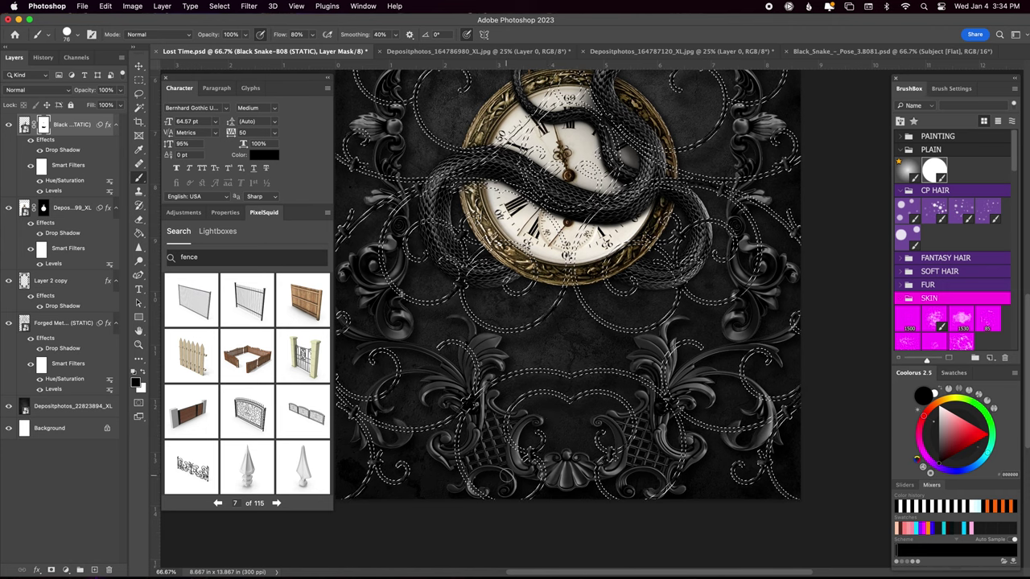
pyautogui.moveTo(463, 245); pyautogui.dragTo(453, 297)
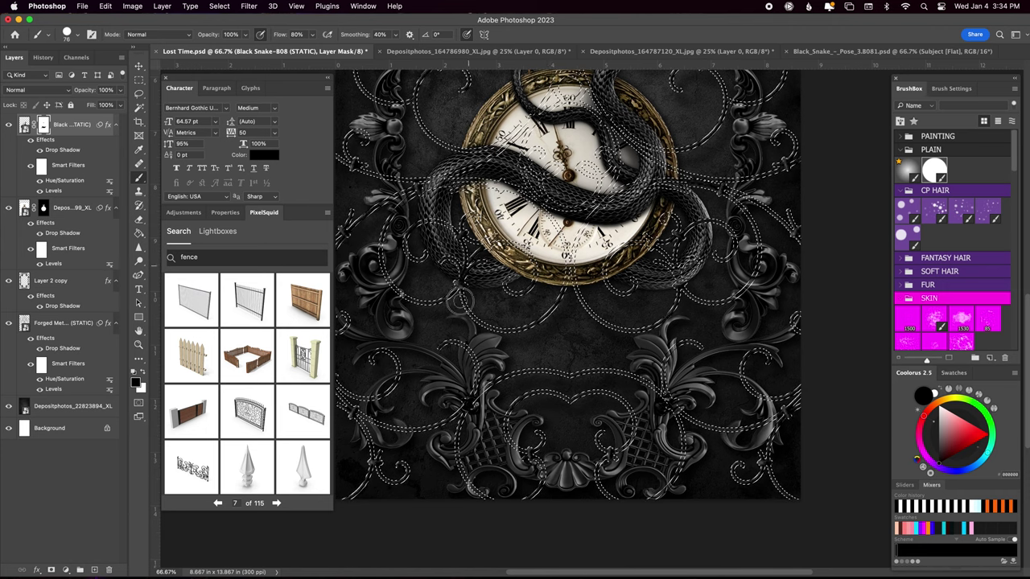
pyautogui.hotkey('ctrl', 'd')
pyautogui.hotkey('ctrl', 's')
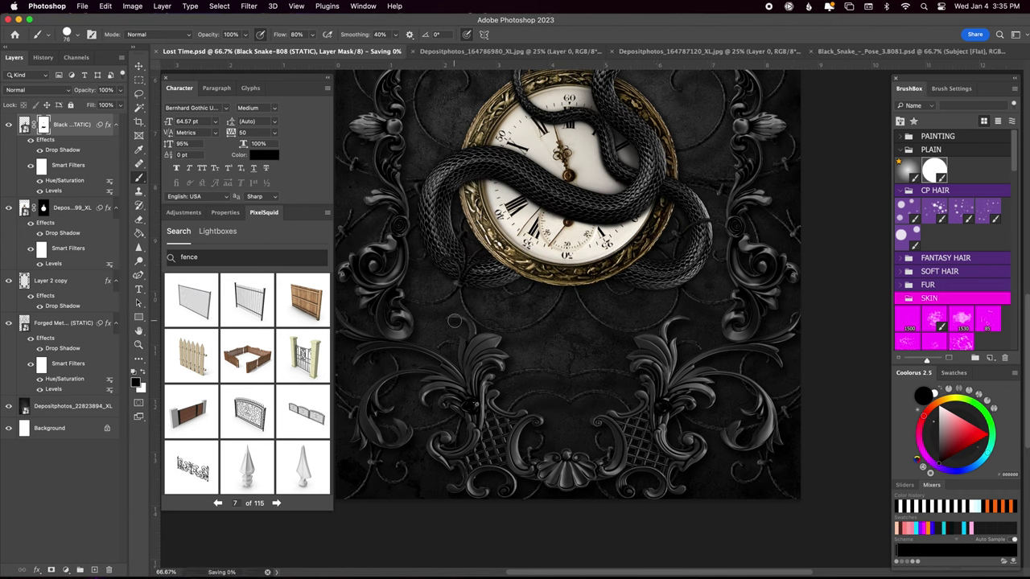
# - Refine the snake's mask around the clock once more, zoom out, and save
pyautogui.hotkey('ctrl', 'h')
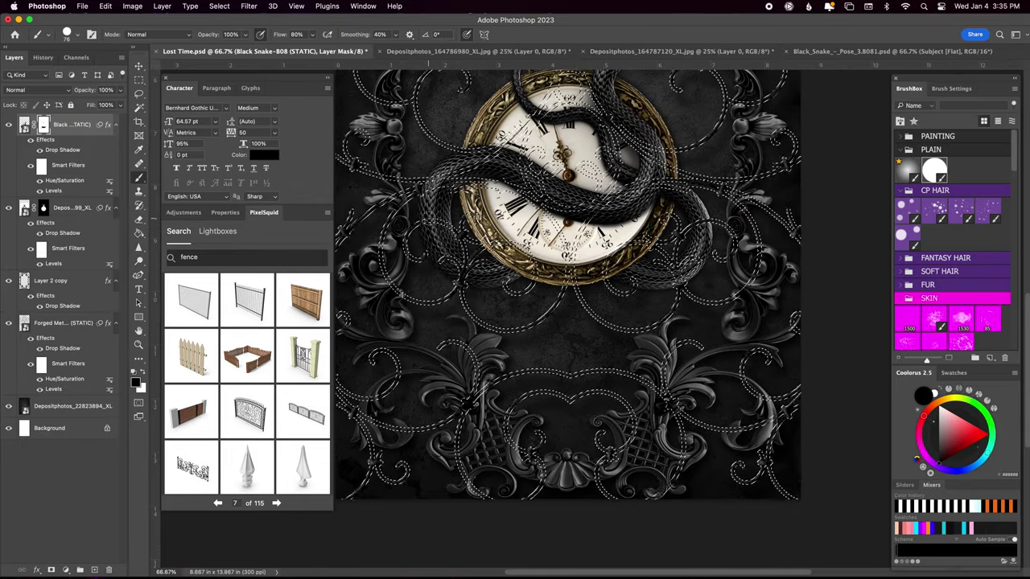
pyautogui.moveTo(515, 137); pyautogui.dragTo(439, 266)
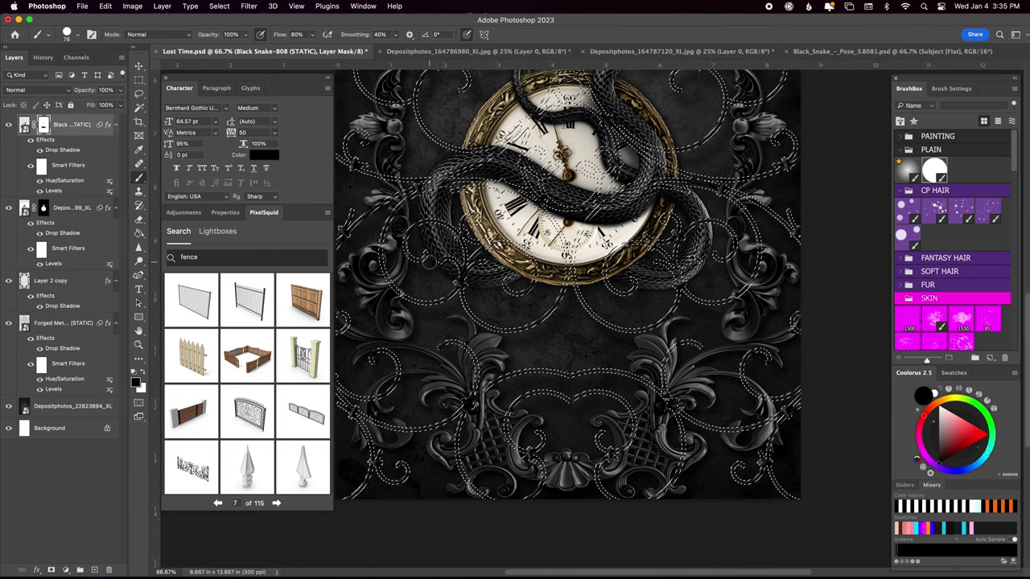
pyautogui.hotkey('ctrl', 'd')
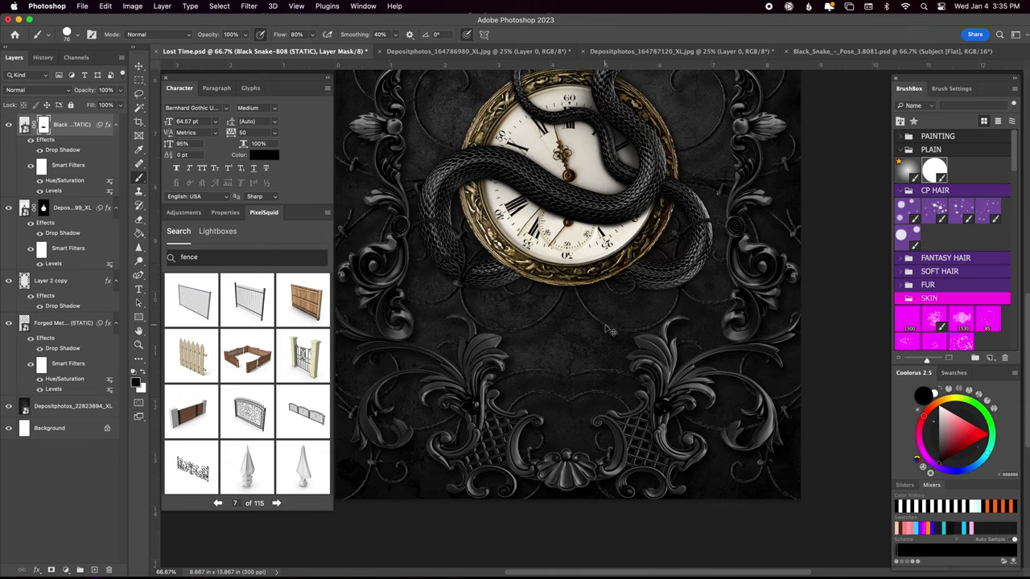
pyautogui.hotkey('ctrl', '-')
pyautogui.hotkey('ctrl', '-')
pyautogui.hotkey('ctrl', 's')
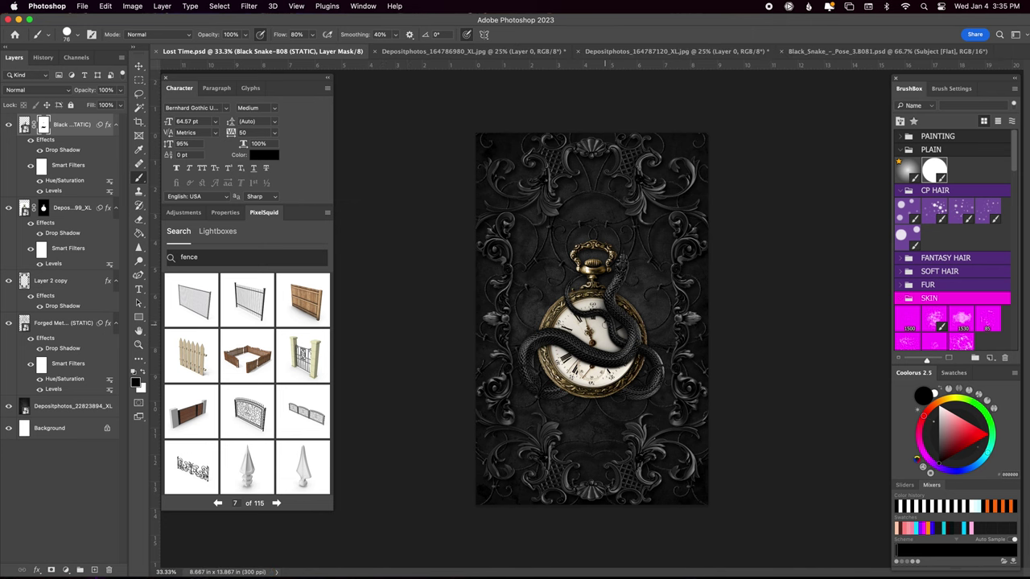
# - Select the Depositphotos background layer and open 2022 > 1- COVER DESIGN > 6- STOCK IMAGES > ELEMENTS
pyautogui.click(72, 406)
pyautogui.click(83, 256)
pyautogui.doubleClick(173, 113)
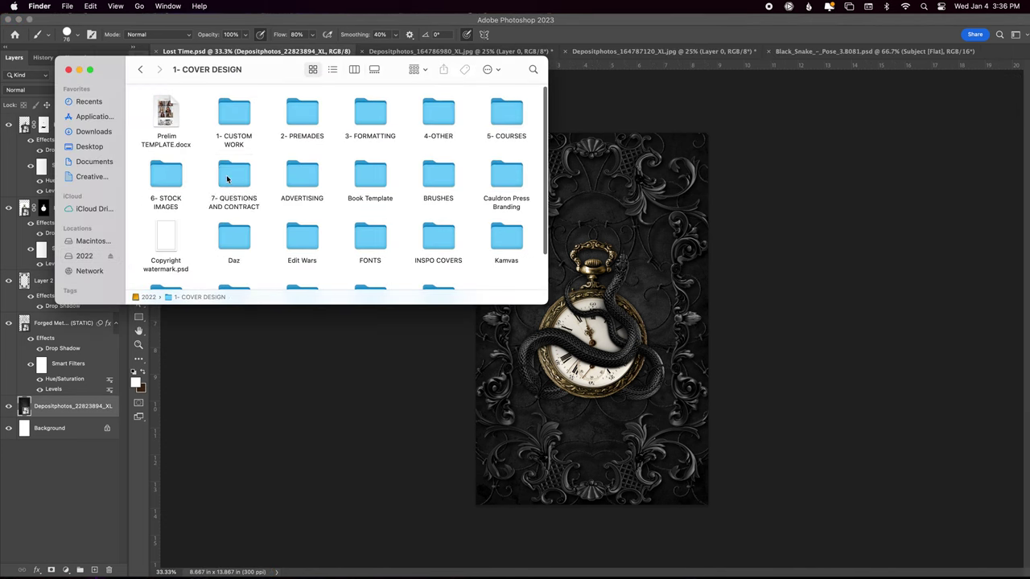
pyautogui.doubleClick(165, 174)
pyautogui.moveTo(265, 60); pyautogui.dragTo(448, 115)
pyautogui.doubleClick(402, 173)
# - Scroll down to red moon.jpg and drag it into the cover document
pyautogui.rightClick(652, 176)
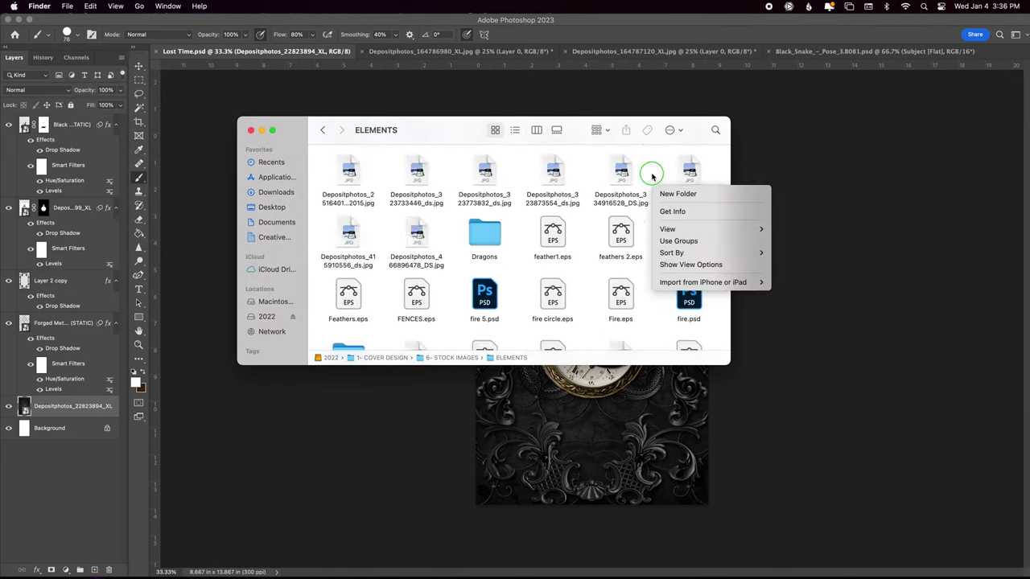
pyautogui.rightClick(649, 329)
pyautogui.click(656, 293)
pyautogui.scroll(-10, 654, 241)
pyautogui.scroll(-3, 654, 163)
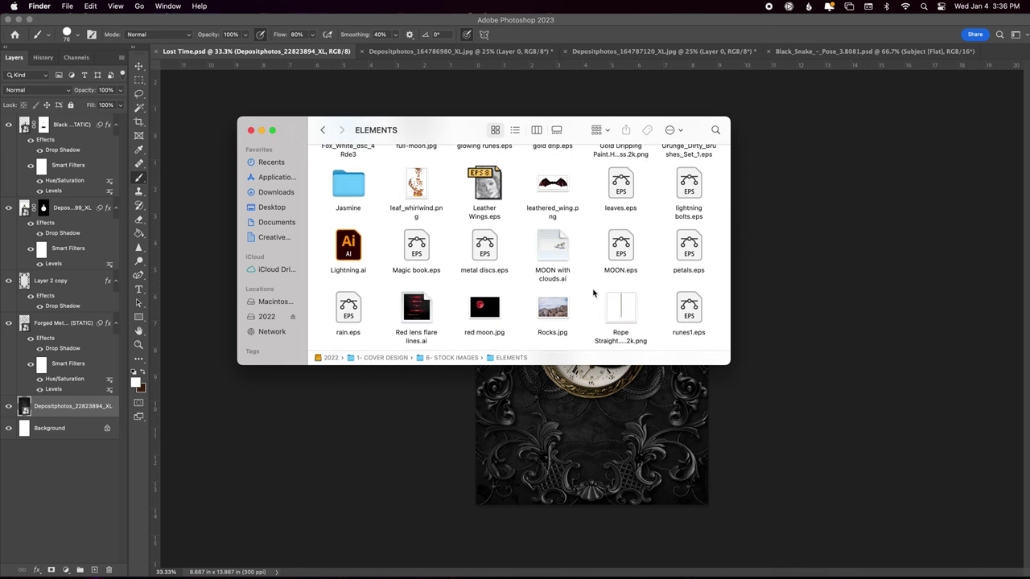
pyautogui.moveTo(484, 307); pyautogui.dragTo(570, 512)
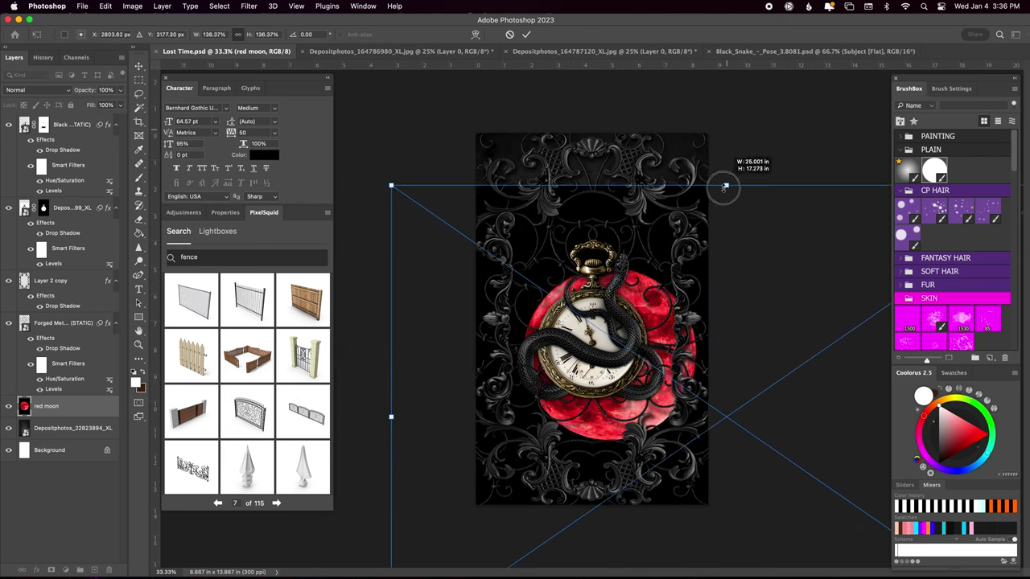
# - Enlarge the red moon behind the watch and set it to Linear Dodge (Add)
pyautogui.moveTo(622, 310); pyautogui.dragTo(621, 332)
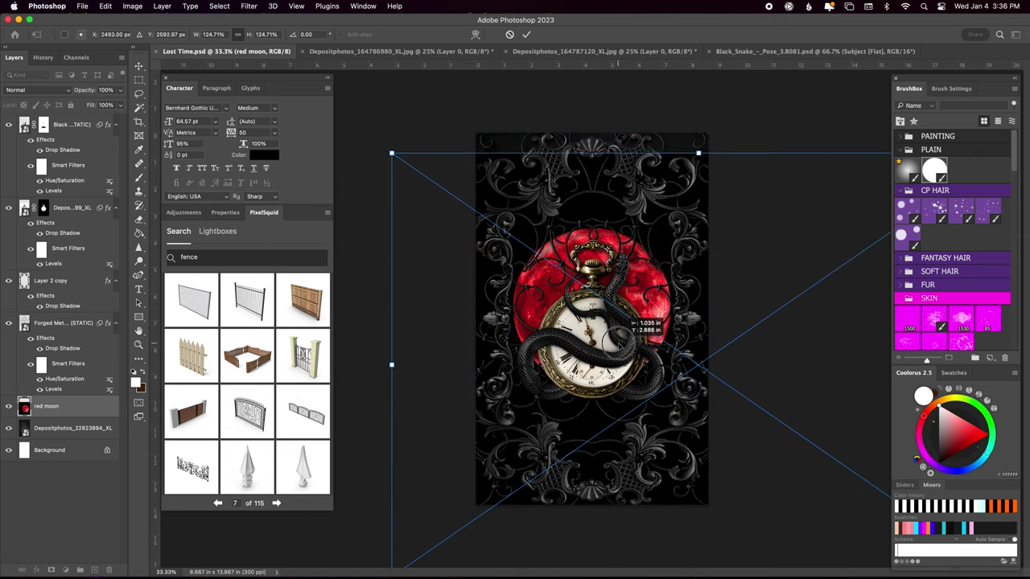
pyautogui.press('Return')
pyautogui.press('b')
pyautogui.click(36, 89)
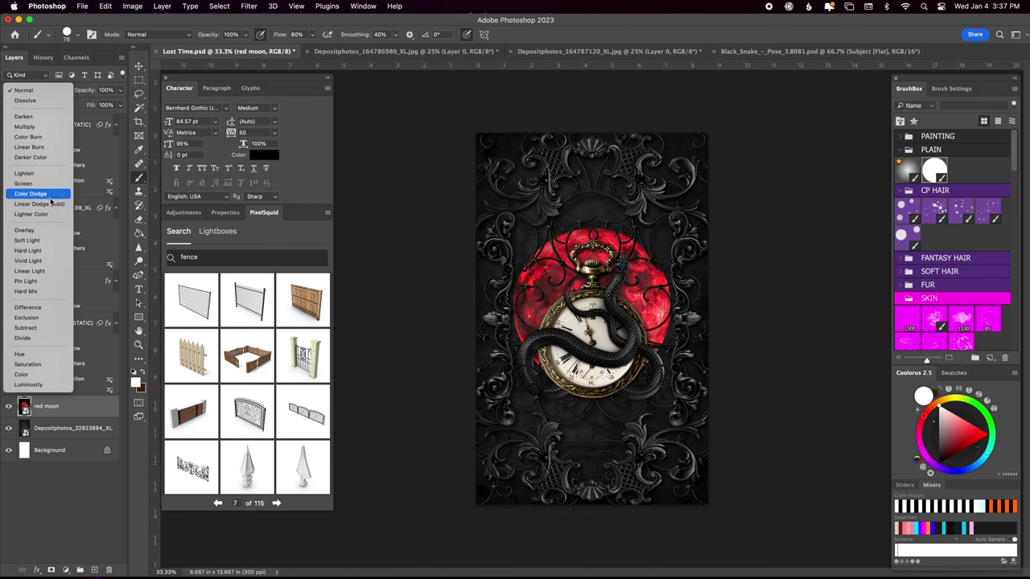
pyautogui.click(56, 205)
# - Shift the moon's hue to cyan with Hue/Saturation
pyautogui.hotkey('ctrl', 'u')
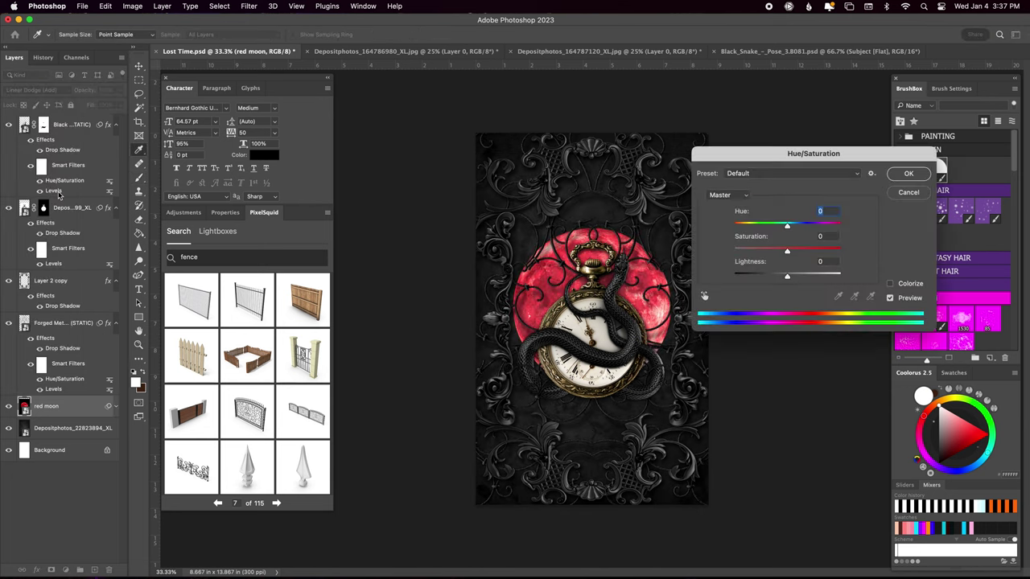
pyautogui.moveTo(788, 226); pyautogui.dragTo(841, 227)
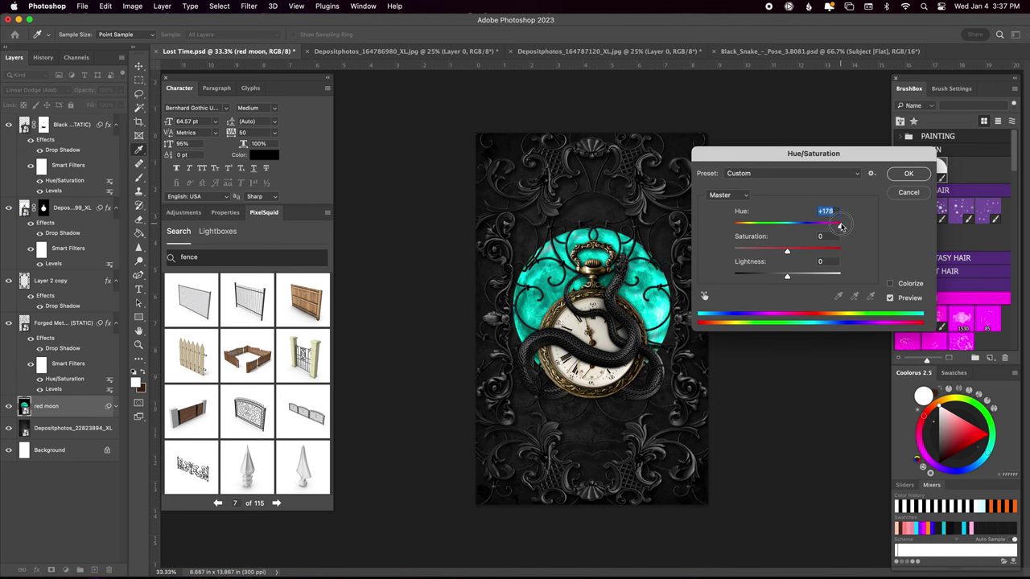
pyautogui.moveTo(840, 227)
pyautogui.mouseDown()
pyautogui.moveTo(759, 226)
pyautogui.moveTo(863, 218)
pyautogui.moveTo(733, 228)
pyautogui.moveTo(758, 253)
pyautogui.moveTo(761, 226)
pyautogui.moveTo(737, 227)
pyautogui.mouseUp()
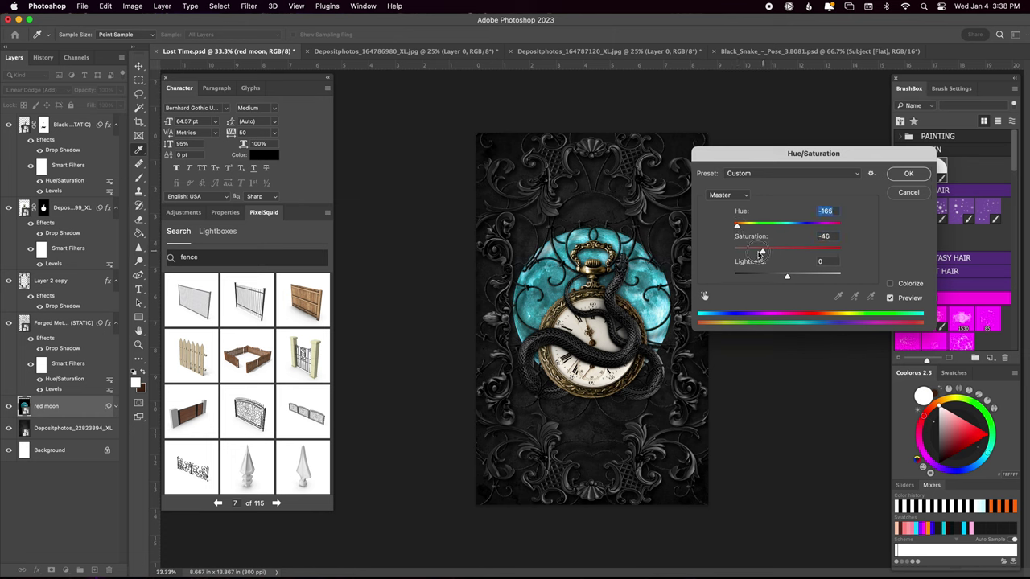
pyautogui.press('Return')
# - Try an outer glow on the moon, then add a new empty Layer 1 in Linear Dodge (Add)
pyautogui.doubleClick(89, 414)
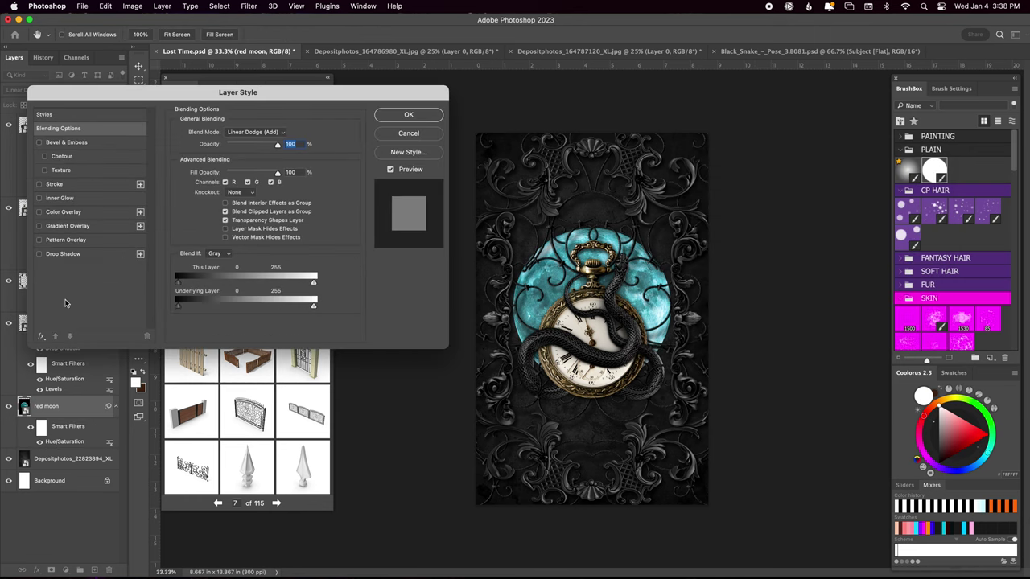
pyautogui.click(48, 427)
pyautogui.click(60, 458)
pyautogui.click(395, 135)
pyautogui.press('super+shift+alt+n')
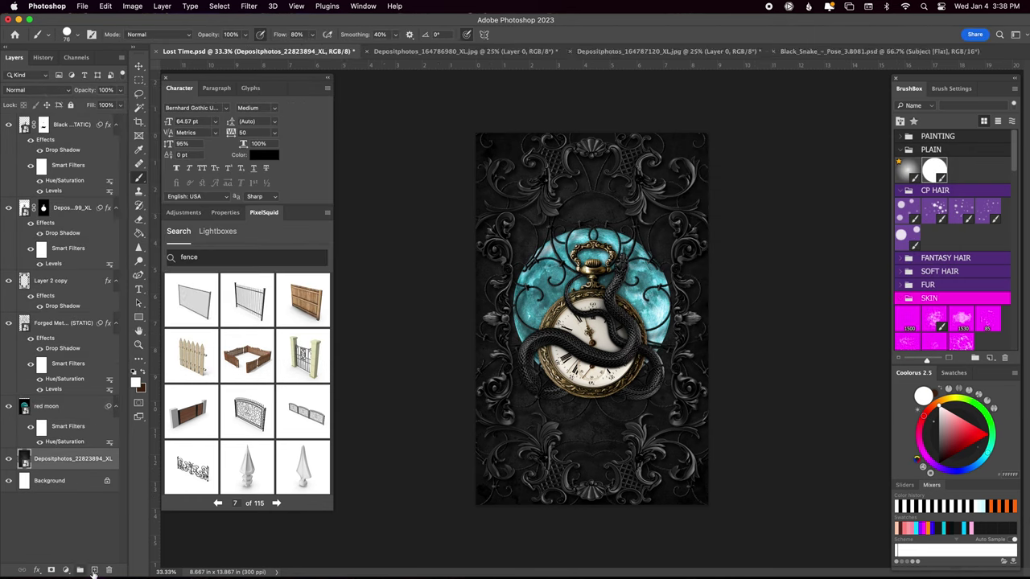
pyautogui.click(32, 89)
pyautogui.click(62, 235)
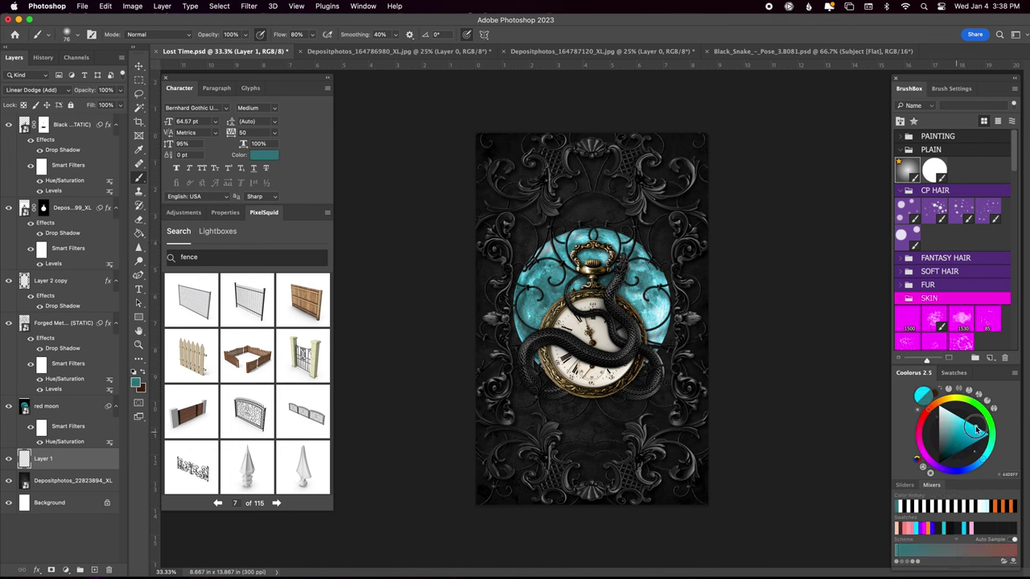
# - Sample the moon's cyan and paint glow over the moon, clock and snake head
pyautogui.keyDown('alt'); pyautogui.click(592, 295); pyautogui.keyUp('alt')
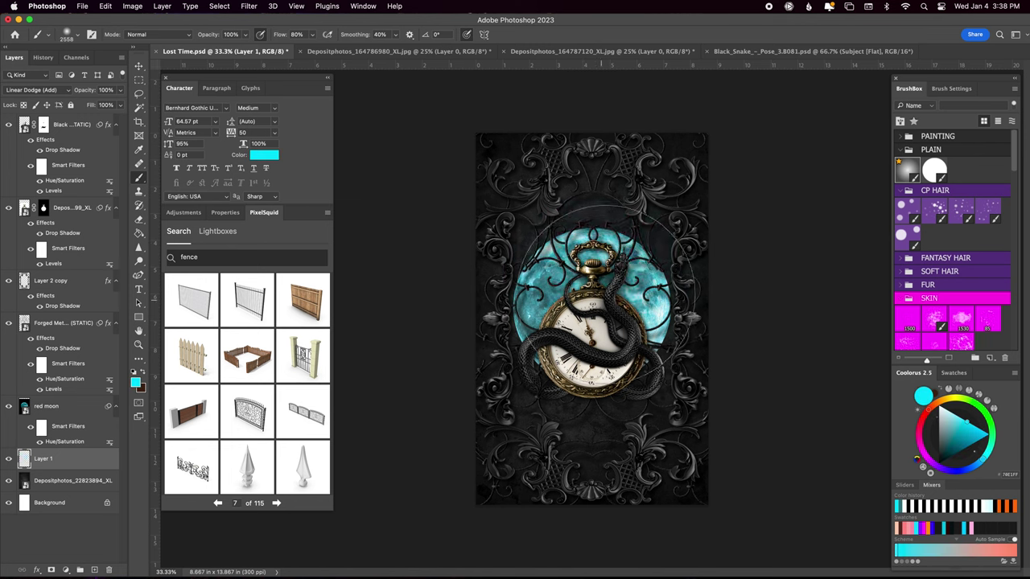
pyautogui.moveTo(595, 297); pyautogui.dragTo(599, 299)
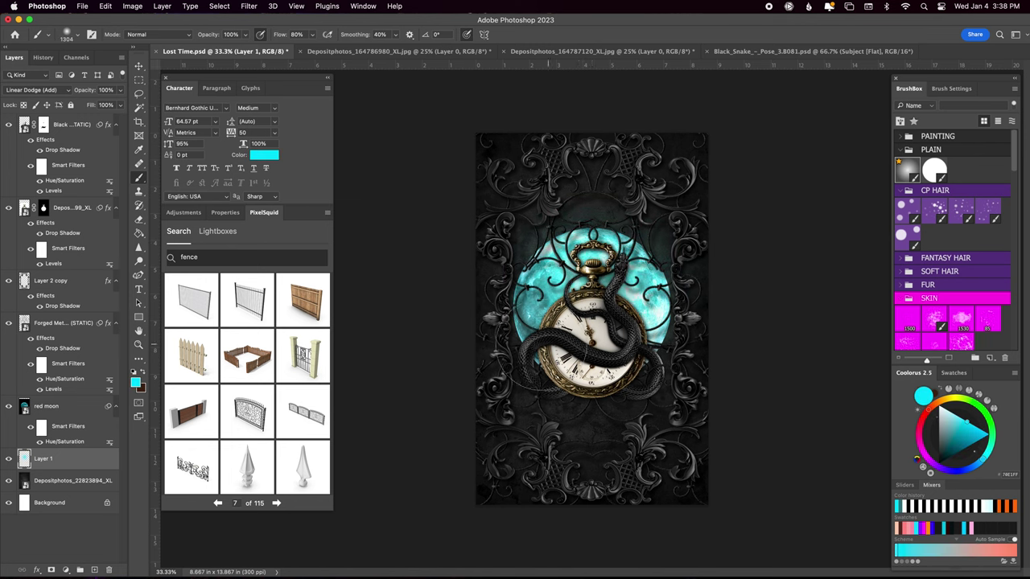
pyautogui.moveTo(592, 395); pyautogui.dragTo(599, 403)
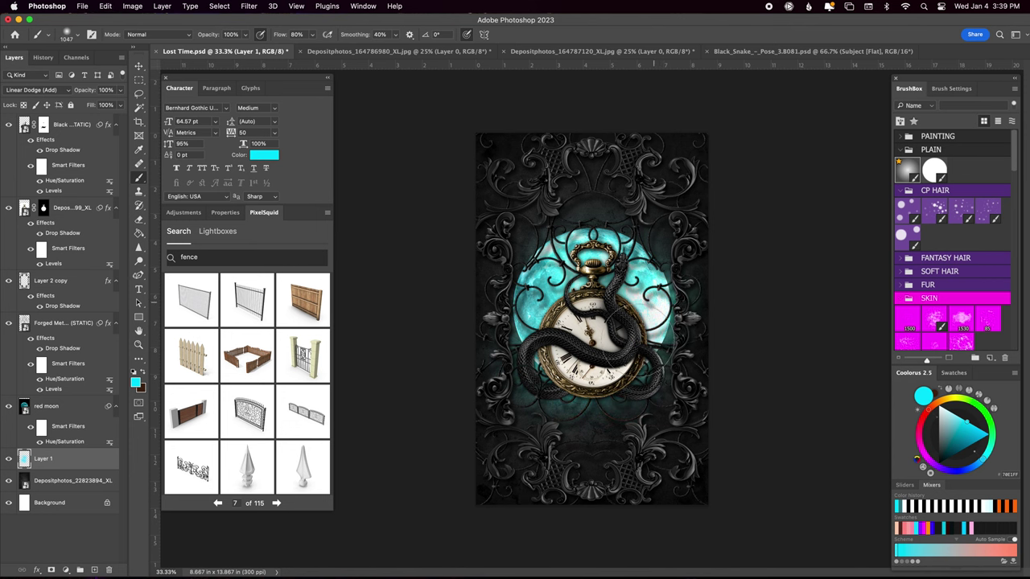
pyautogui.moveTo(627, 266); pyautogui.dragTo(660, 281)
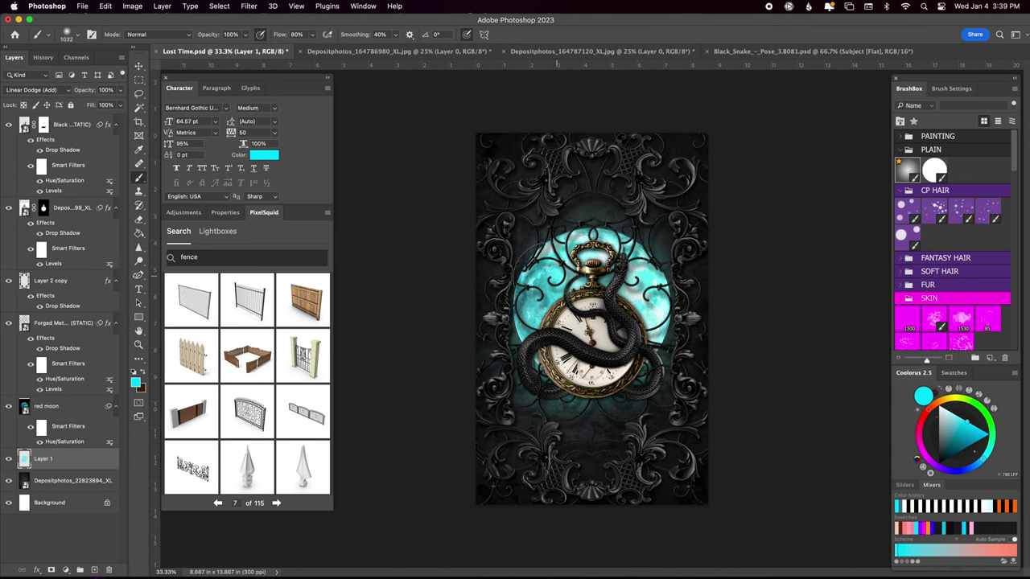
pyautogui.moveTo(538, 258); pyautogui.dragTo(523, 354)
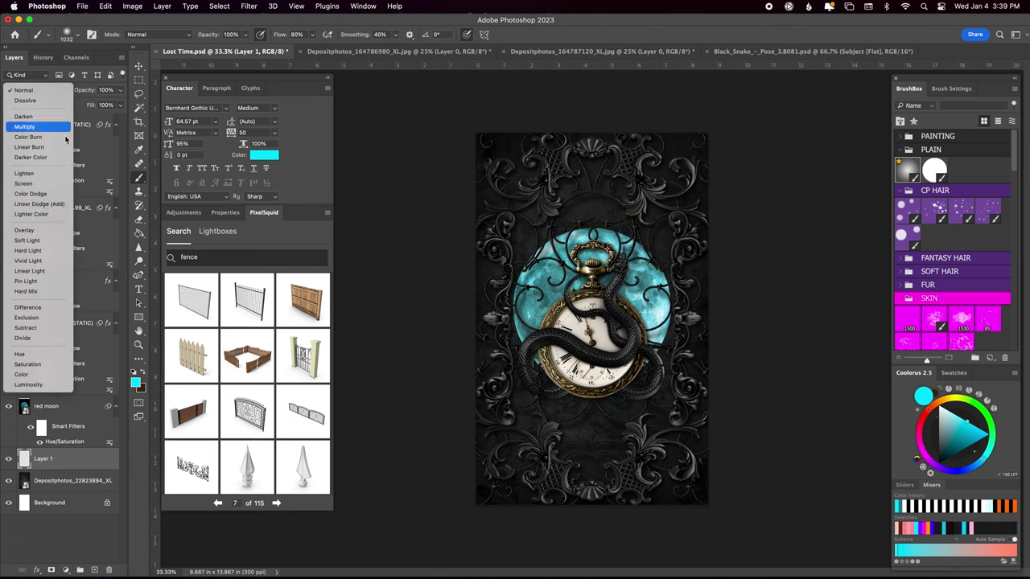
# - With a very large brush at 50% opacity, brighten the moon's left and lower edges
pyautogui.press('5')
pyautogui.moveTo(586, 307)
pyautogui.mouseDown()
pyautogui.moveTo(626, 316)
pyautogui.moveTo(591, 316)
pyautogui.mouseUp()
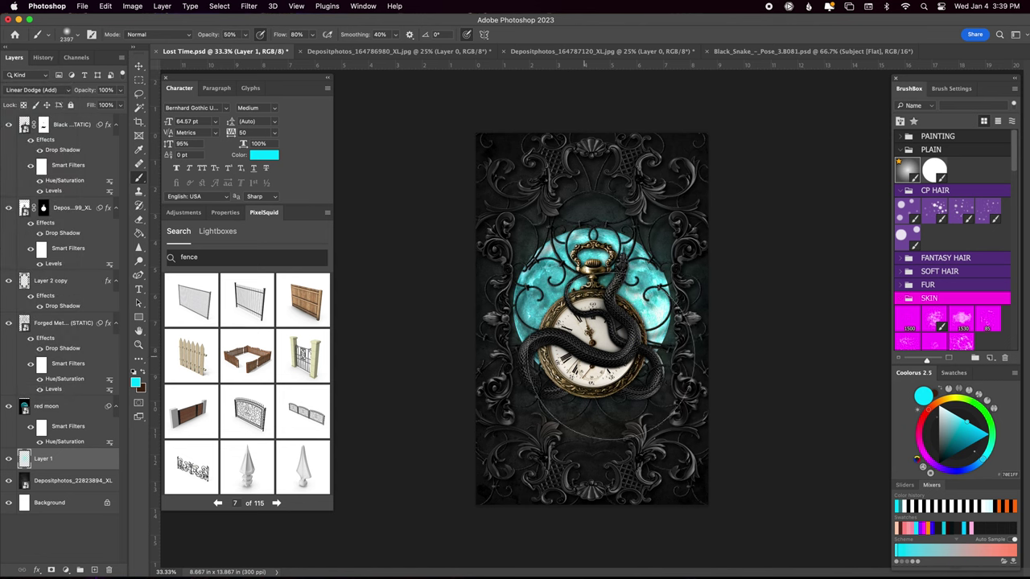
pyautogui.moveTo(531, 241); pyautogui.dragTo(519, 342)
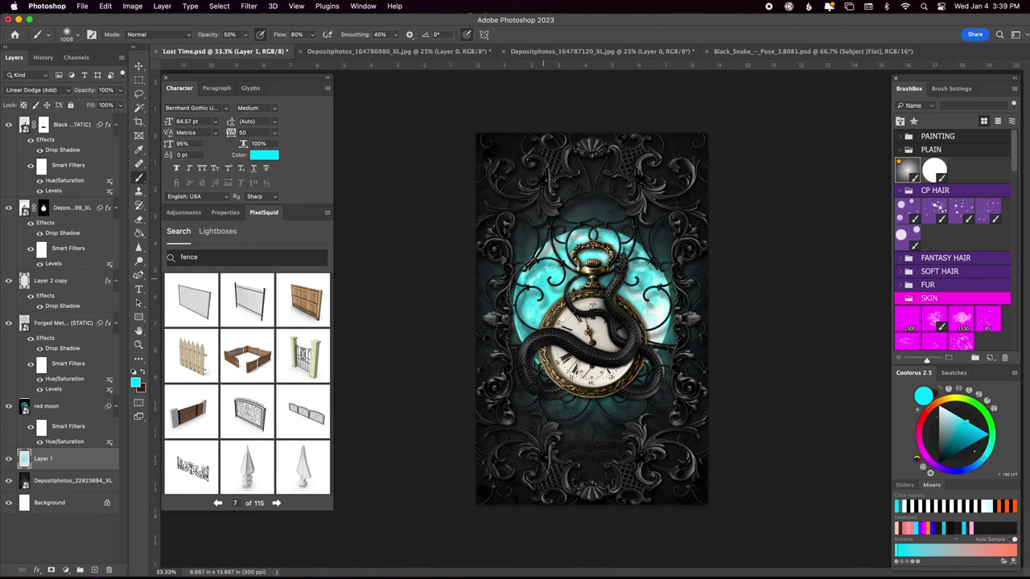
pyautogui.moveTo(587, 354)
pyautogui.mouseDown()
pyautogui.moveTo(563, 354)
pyautogui.moveTo(651, 354)
pyautogui.mouseUp()
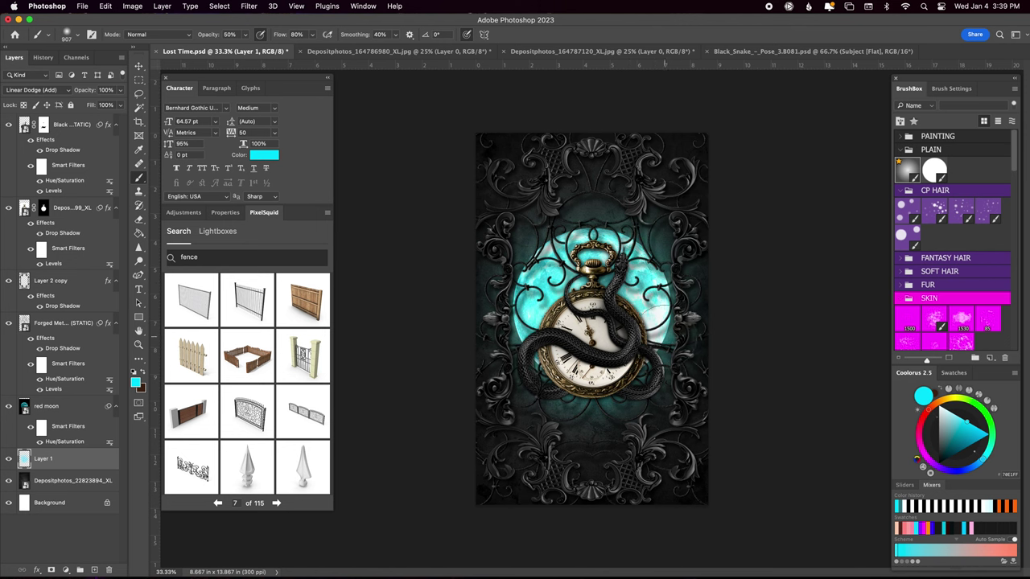
# - Add a mask to the glow layer, create an empty Layer 2, and reset colours
pyautogui.click(94, 570)
pyautogui.click(64, 480)
pyautogui.click(51, 570)
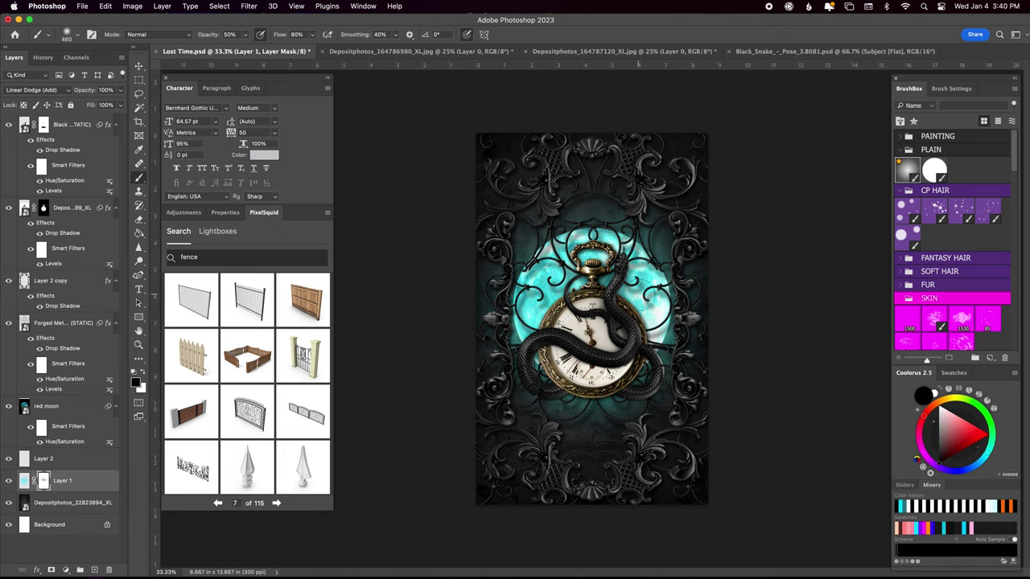
# - Pick cyan and set Layer 2 to the Color blend mode
pyautogui.keyDown('alt'); pyautogui.click(542, 284); pyautogui.keyUp('alt')
pyautogui.click(48, 459)
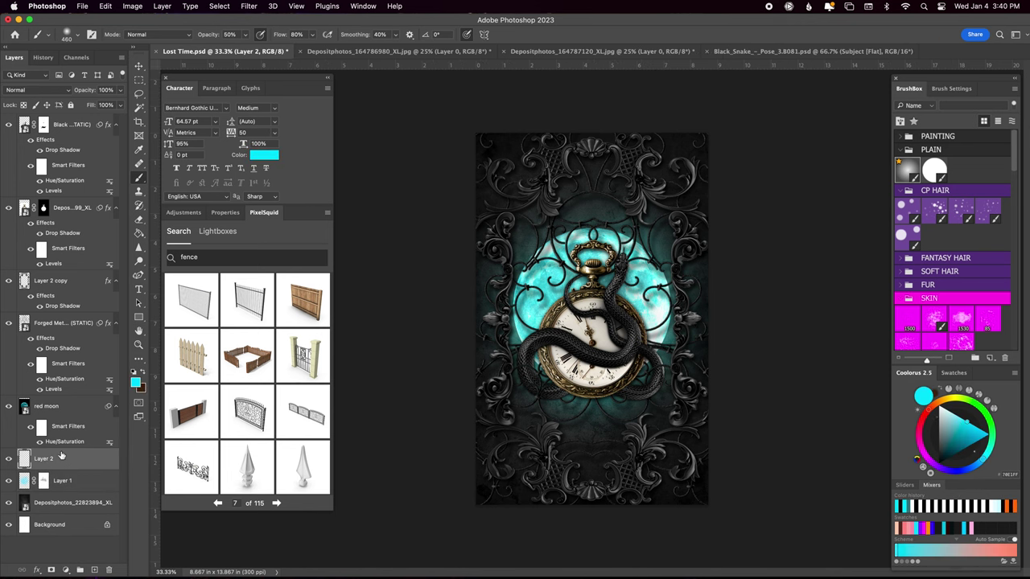
pyautogui.click(37, 90)
pyautogui.click(44, 378)
# - Add a Color-mode Layer 3 and paint a dark red tint across the cover's top
pyautogui.press('x')
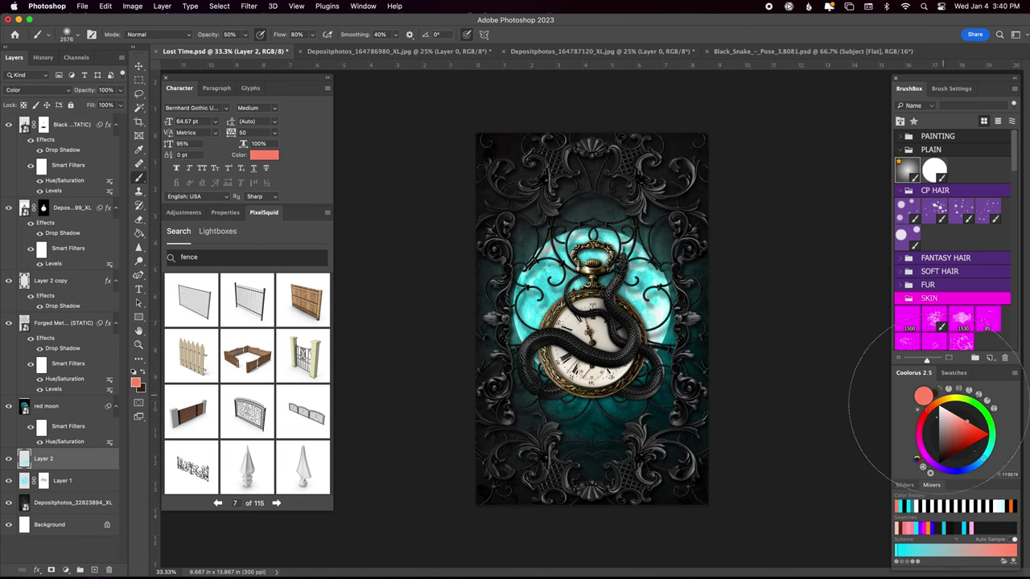
pyautogui.click(961, 440)
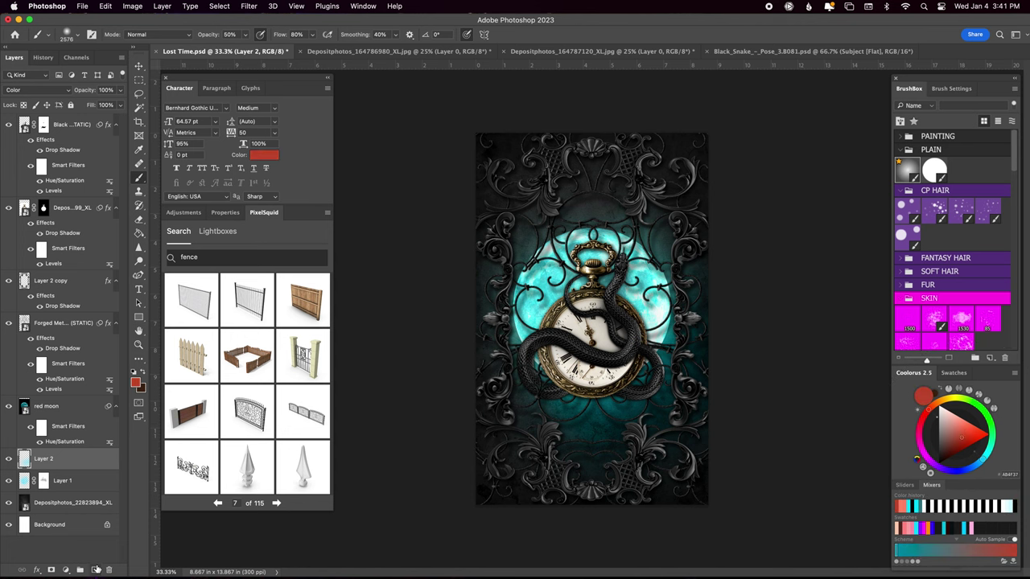
pyautogui.click(94, 569)
pyautogui.click(39, 90)
pyautogui.click(21, 374)
pyautogui.moveTo(596, 169); pyautogui.dragTo(436, 241)
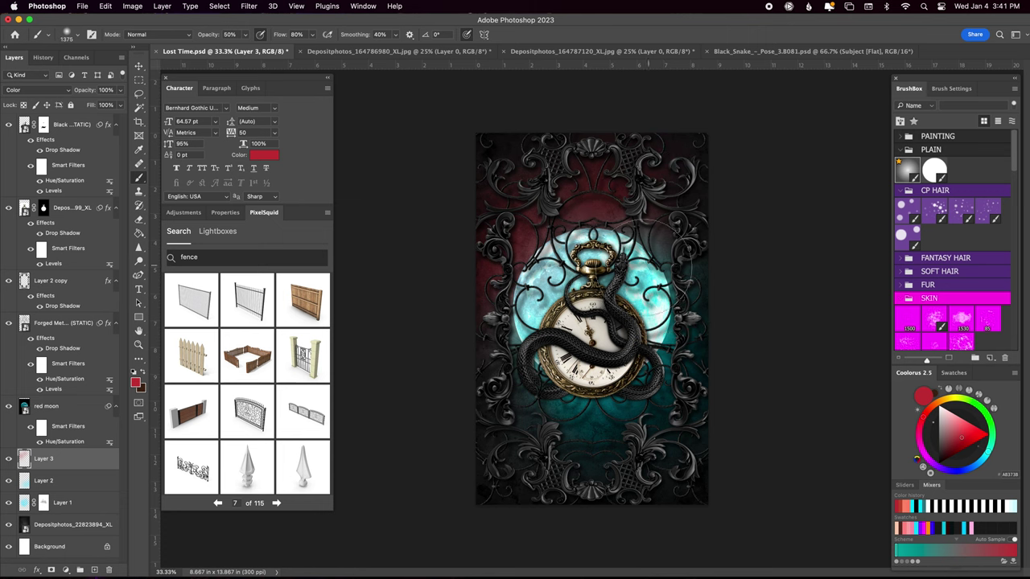
# - Lower the red tint's opacity, shift its hue in Hue/Saturation, and save
pyautogui.moveTo(89, 90); pyautogui.dragTo(85, 105)
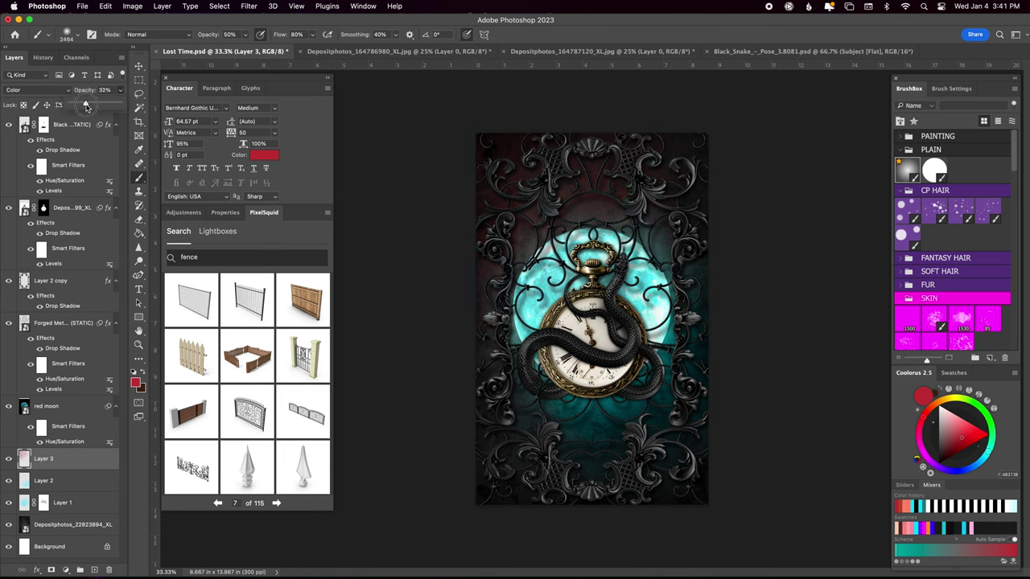
pyautogui.hotkey('ctrl', 'u')
pyautogui.moveTo(304, 219); pyautogui.dragTo(282, 219)
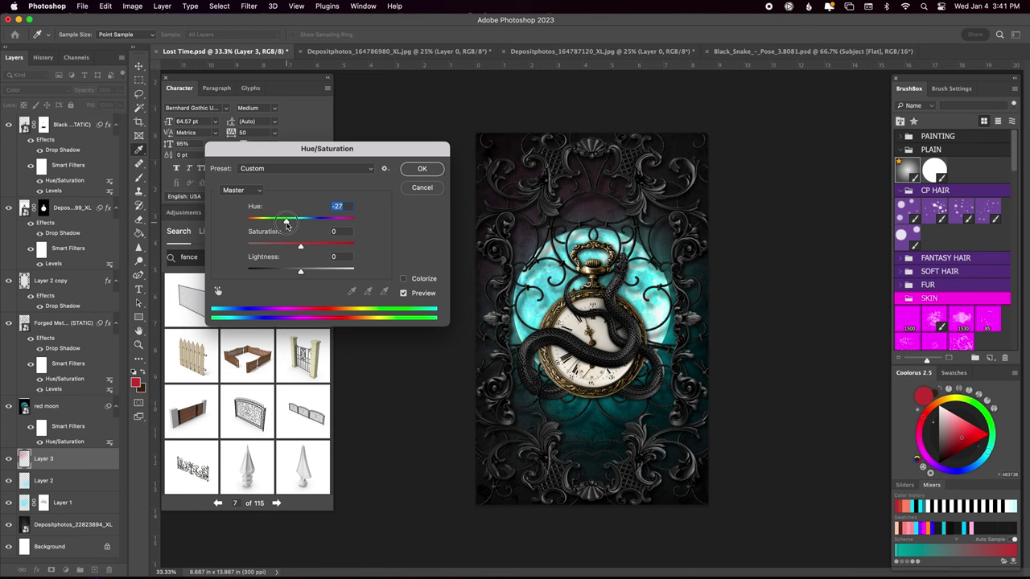
pyautogui.click(416, 171)
pyautogui.hotkey('ctrl', 's')
pyautogui.click(85, 481)
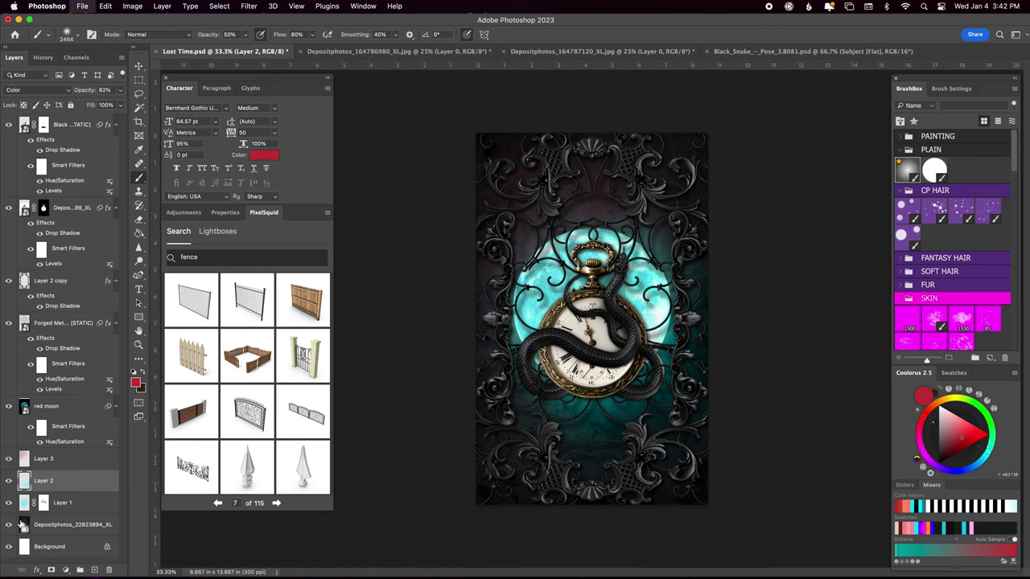
pyautogui.press('cmd+s')
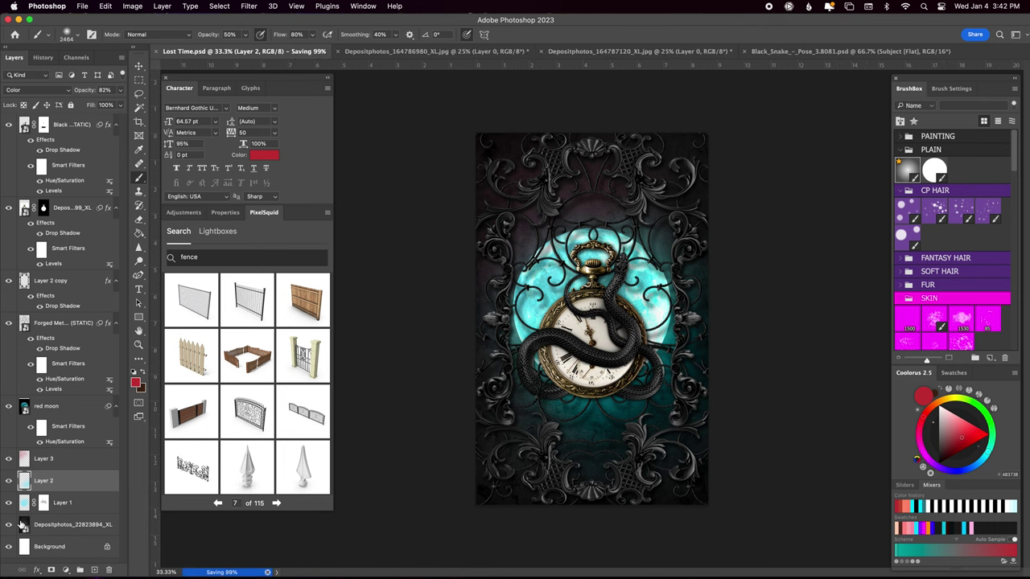
# - Open the blue glow balls file in Illustrator and paste one glow ball into the cover
pyautogui.click(72, 124)
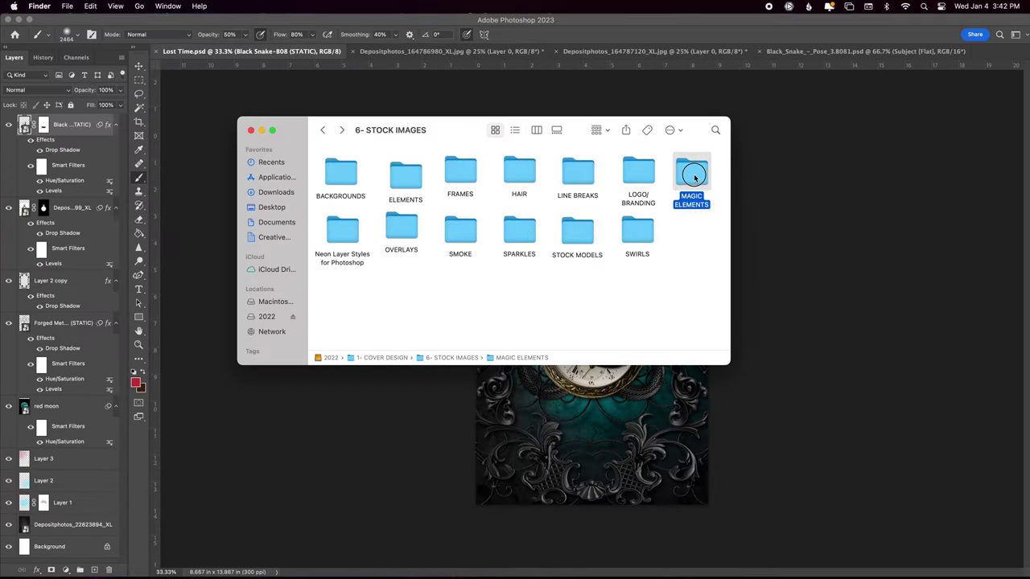
pyautogui.doubleClick(689, 165)
pyautogui.click(517, 174)
pyautogui.rightClick(519, 175)
pyautogui.click(715, 219)
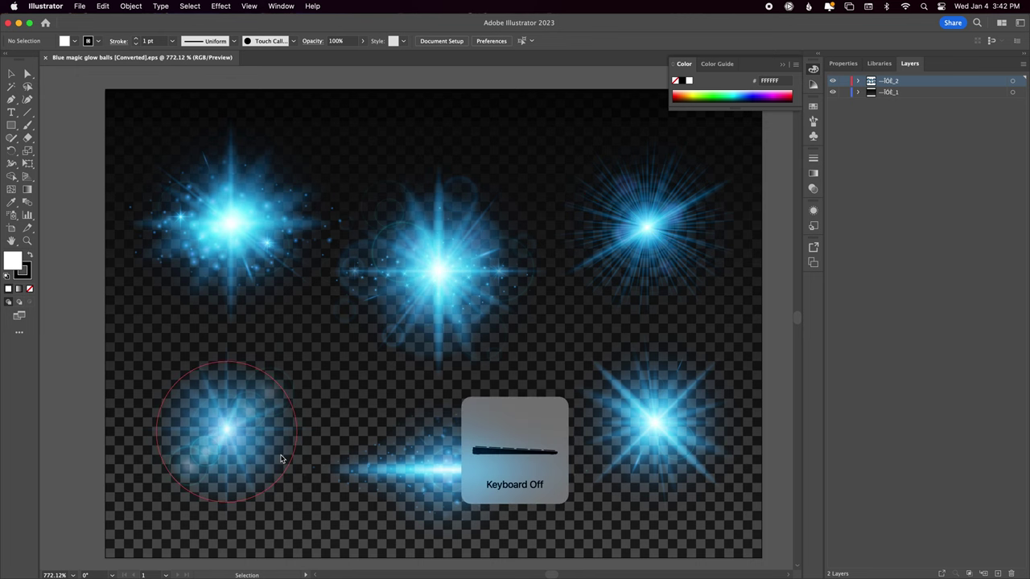
pyautogui.click(249, 430)
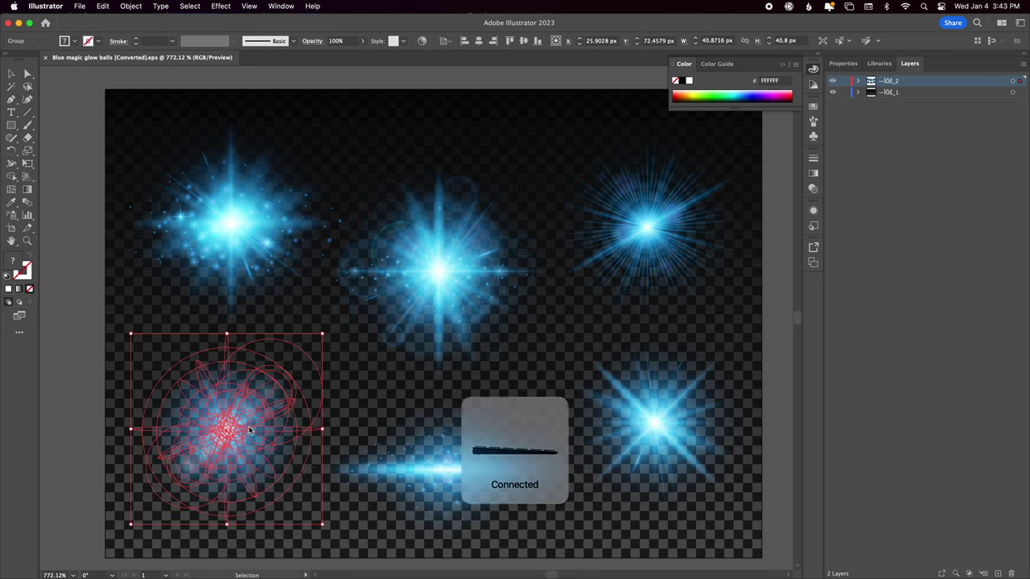
pyautogui.press('super+Tab')
pyautogui.press('super+v')
# - Move the glow ball up-left, set Linear Dodge blending, and shift its hue
pyautogui.moveTo(620, 253); pyautogui.dragTo(503, 194)
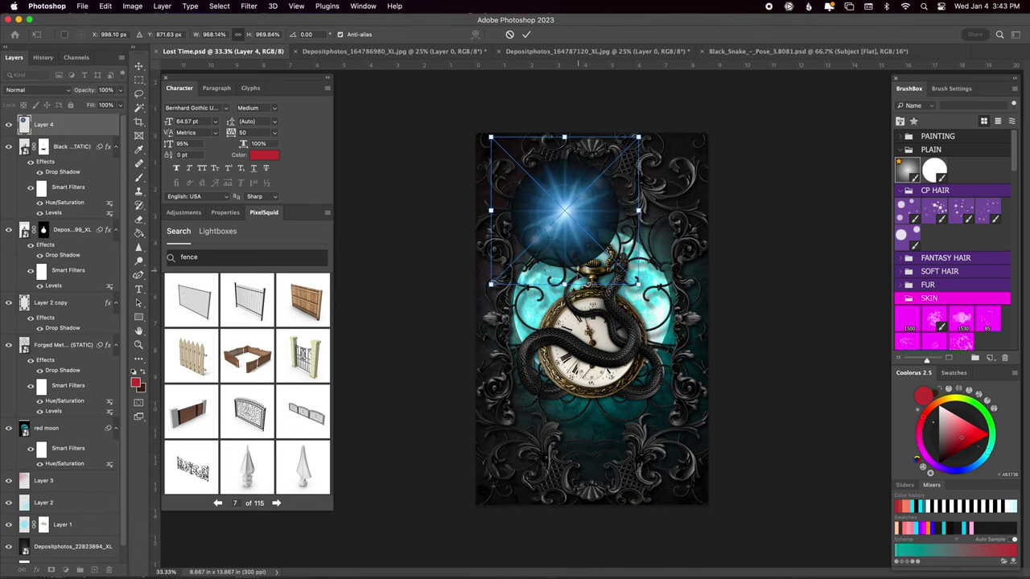
pyautogui.press('Return')
pyautogui.click(28, 89)
pyautogui.click(46, 145)
pyautogui.hotkey('ctrl', 'u')
pyautogui.moveTo(301, 221)
pyautogui.mouseDown()
pyautogui.moveTo(349, 221)
pyautogui.moveTo(293, 221)
pyautogui.mouseUp()
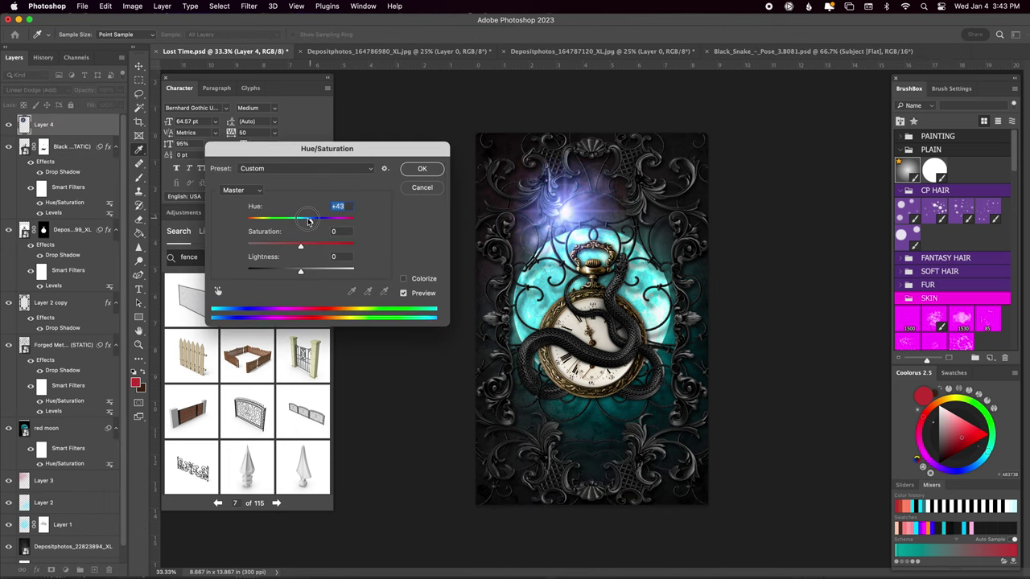
pyautogui.press('Return')
# - Paint glow strokes over the clock and soften Layer 4 with a large Gaussian Blur
pyautogui.press('b')
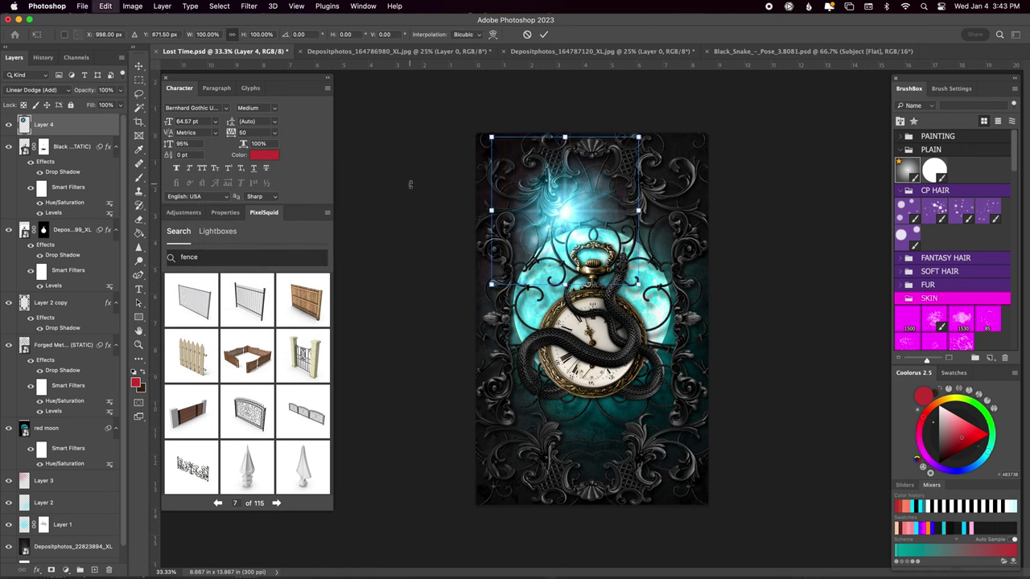
pyautogui.moveTo(611, 266); pyautogui.dragTo(667, 298)
pyautogui.click(248, 6)
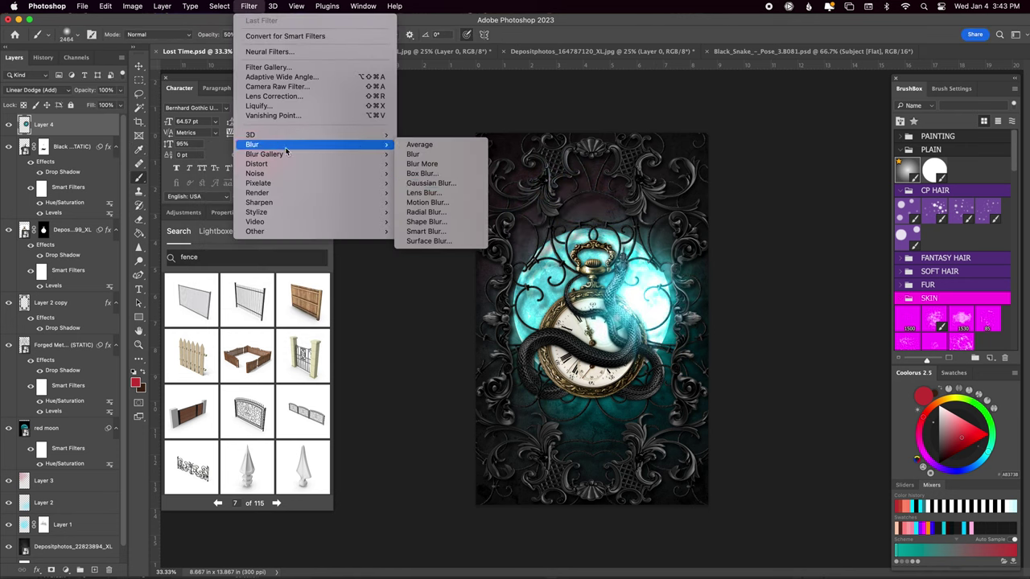
pyautogui.click(434, 192)
pyautogui.moveTo(319, 307); pyautogui.dragTo(308, 314)
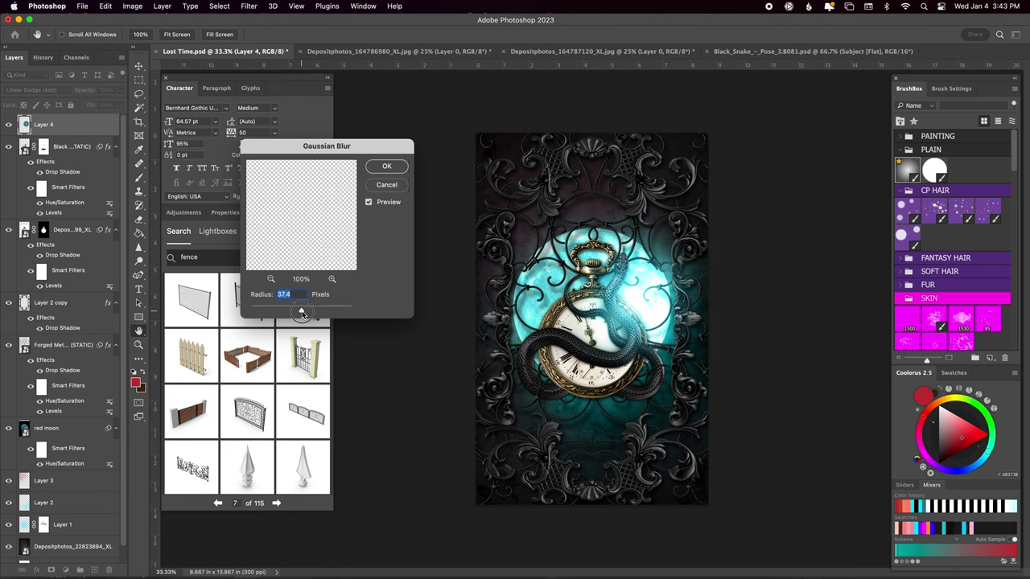
pyautogui.press('Return')
# - Shrink the glow to about three quarters and warp it along the clock and snake
pyautogui.hotkey('ctrl', 't')
pyautogui.moveTo(724, 205)
pyautogui.mouseDown()
pyautogui.moveTo(704, 316)
pyautogui.moveTo(529, 308)
pyautogui.moveTo(557, 312)
pyautogui.mouseUp()
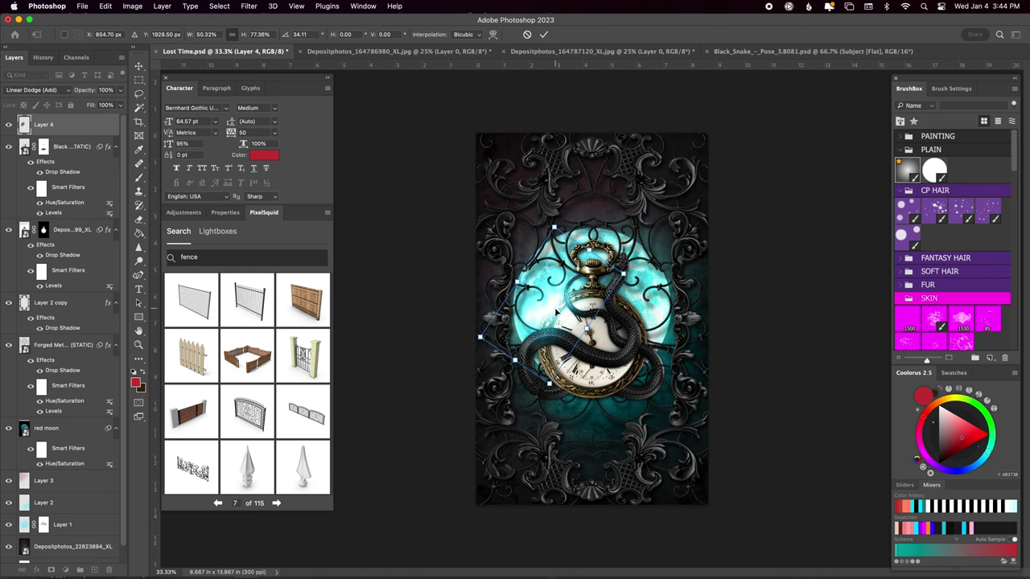
pyautogui.click(105, 6)
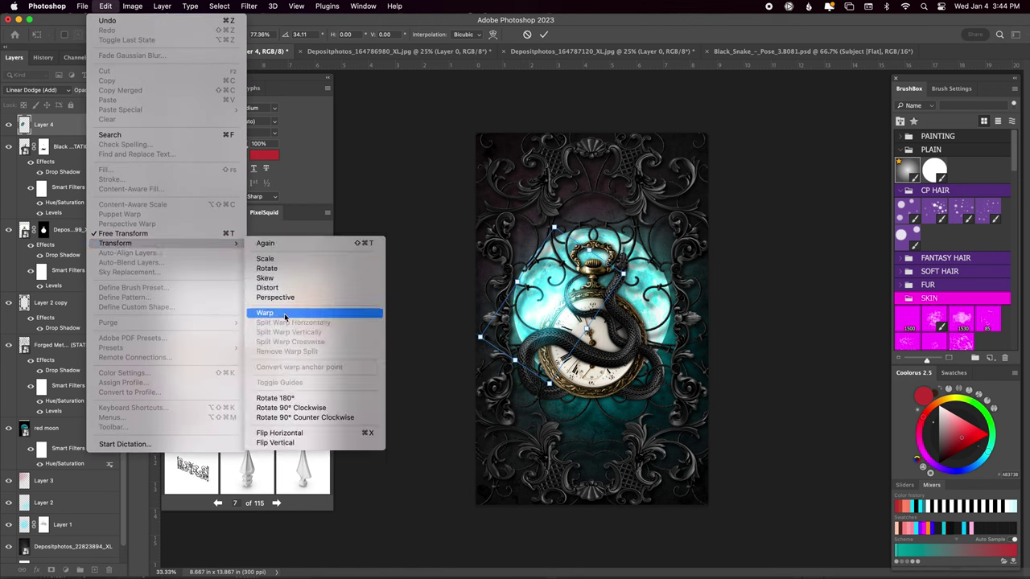
pyautogui.click(293, 314)
pyautogui.moveTo(597, 272); pyautogui.dragTo(564, 313)
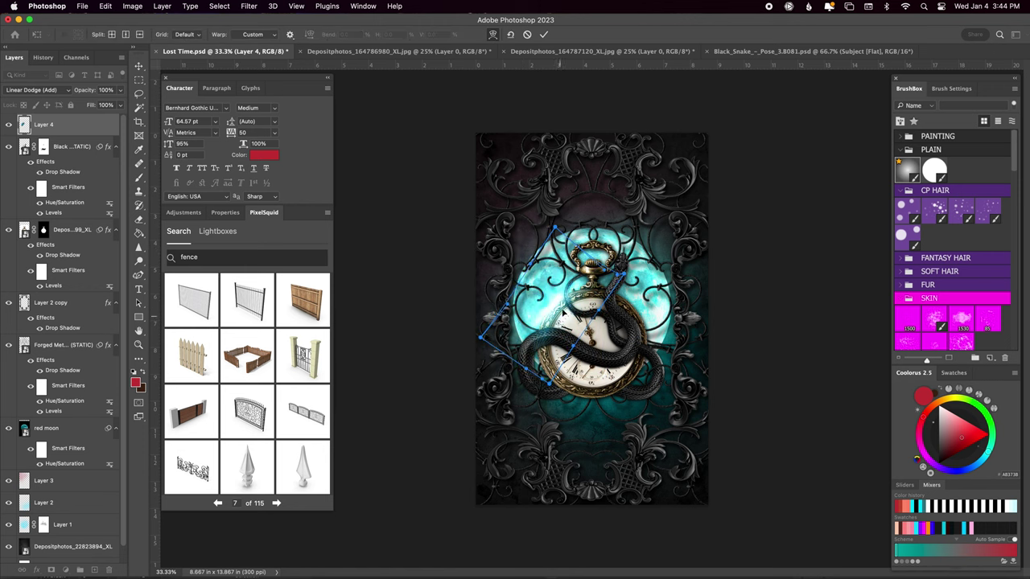
pyautogui.press('Return')
pyautogui.hotkey('ctrl', 'y')
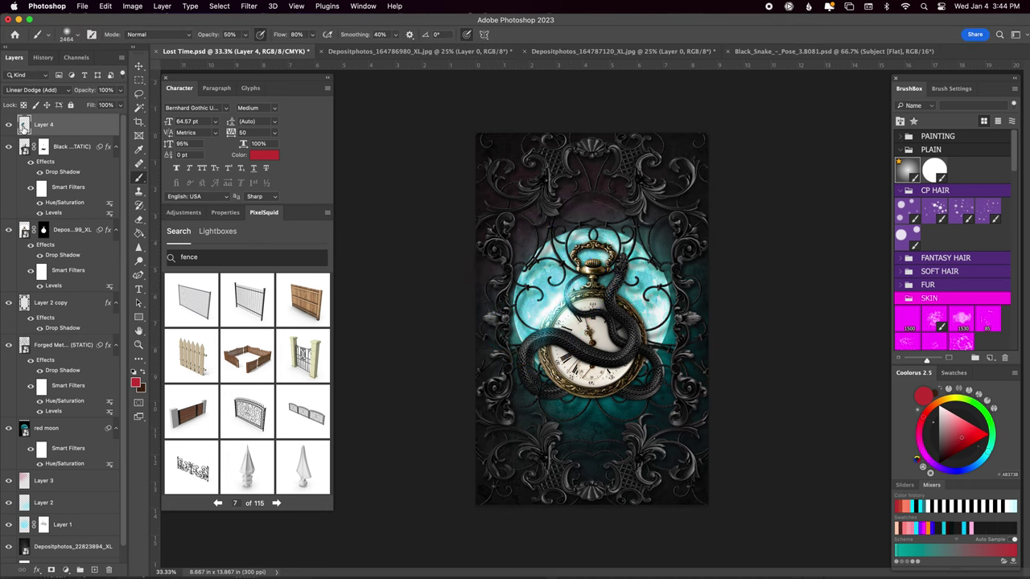
# - Nudge the glow over the clock, duplicate it, and set up a stronger eraser
pyautogui.hotkey('ctrl', 't')
pyautogui.moveTo(563, 314); pyautogui.dragTo(547, 312)
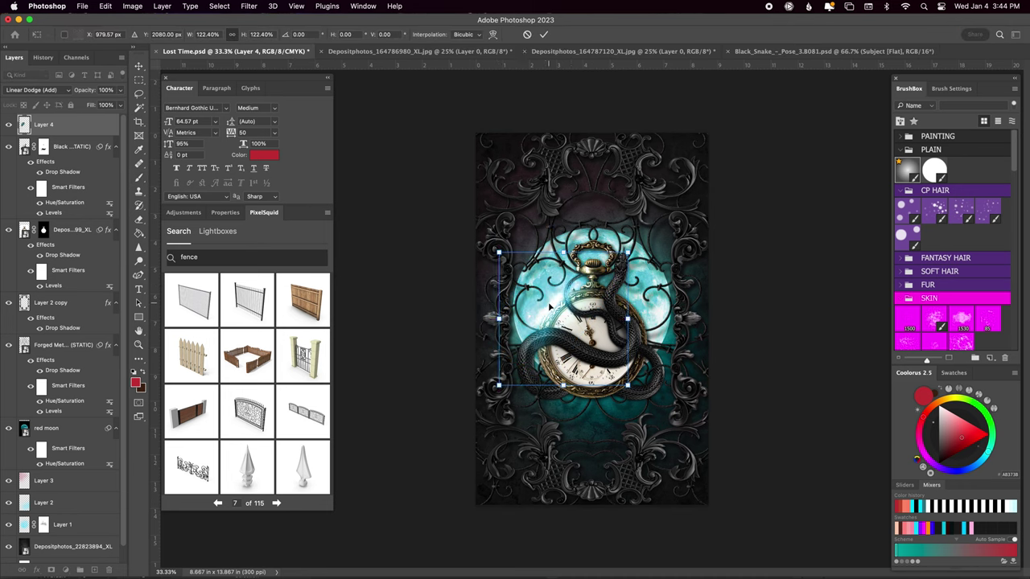
pyautogui.press('Return')
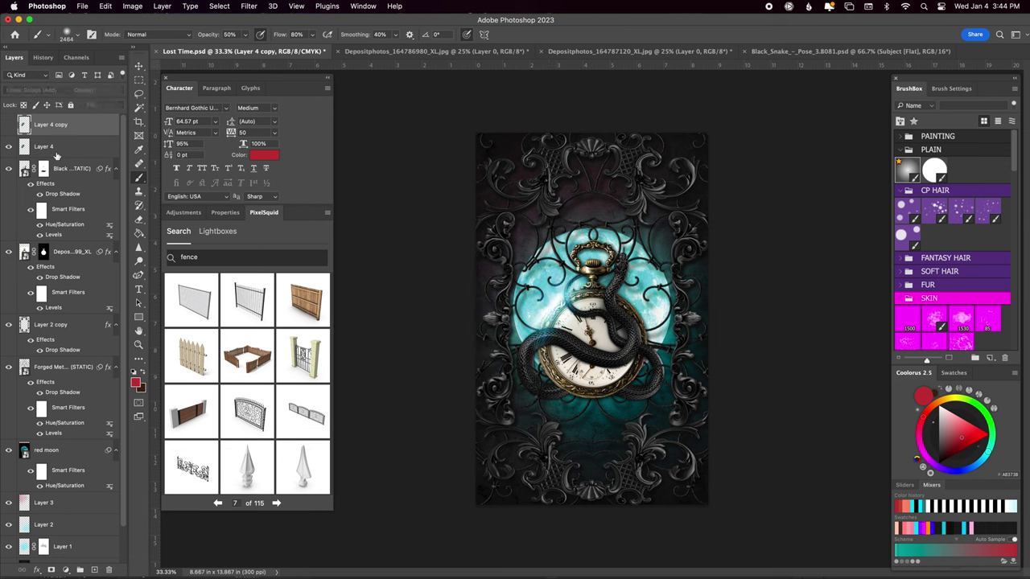
pyautogui.hotkey('ctrl', 'j')
pyautogui.press('e')
pyautogui.press('4')
pyautogui.press('9')
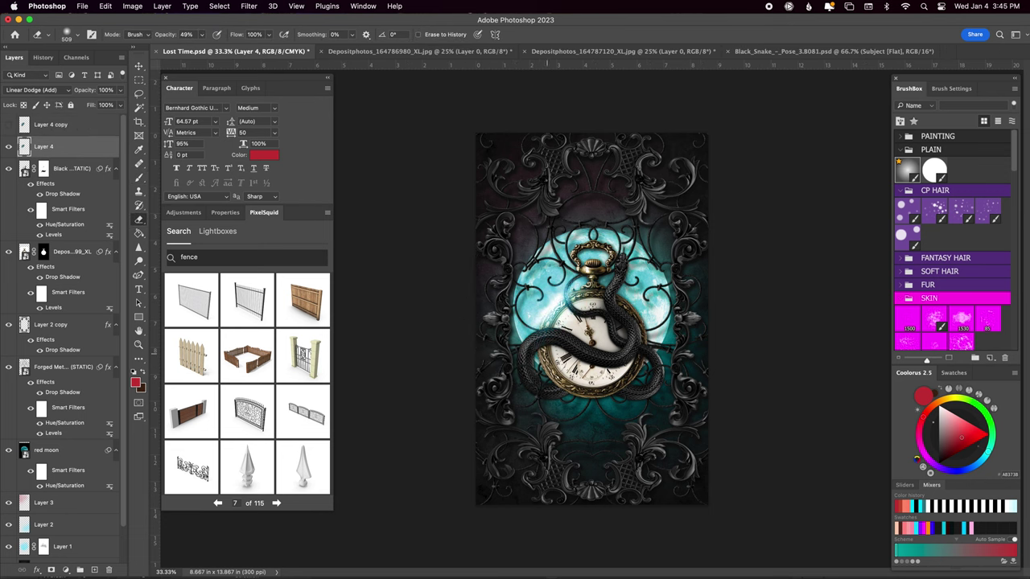
pyautogui.moveTo(571, 291); pyautogui.dragTo(563, 293)
pyautogui.moveTo(563, 293); pyautogui.dragTo(595, 295)
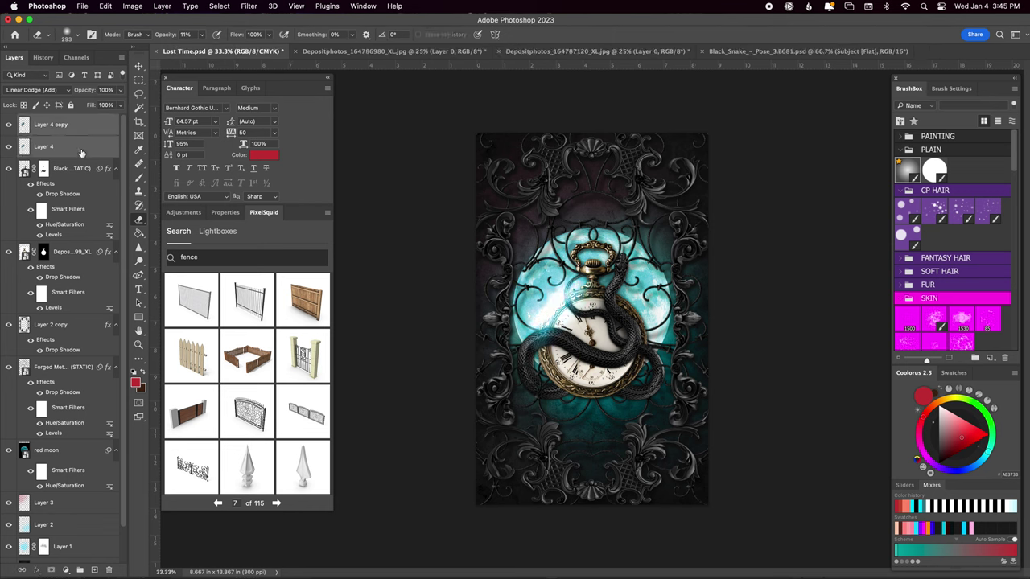
# - Paste the blue orb, move it left, and set it to Linear Dodge (Add)
pyautogui.hotkey('ctrl', 'v')
pyautogui.press('Return')
pyautogui.moveTo(615, 308)
pyautogui.mouseDown()
pyautogui.moveTo(550, 319)
pyautogui.moveTo(636, 302)
pyautogui.moveTo(602, 268)
pyautogui.moveTo(614, 259)
pyautogui.moveTo(599, 275)
pyautogui.mouseUp()
pyautogui.hotkey('alt', 'shift', 'w')
pyautogui.hotkey('ctrl', 'u')
pyautogui.press('Escape')
pyautogui.hotkey('ctrl', 't')
pyautogui.press('Return')
# - Transform the orb into place on the snake's head
pyautogui.press('e')
pyautogui.hotkey('ctrl', 't')
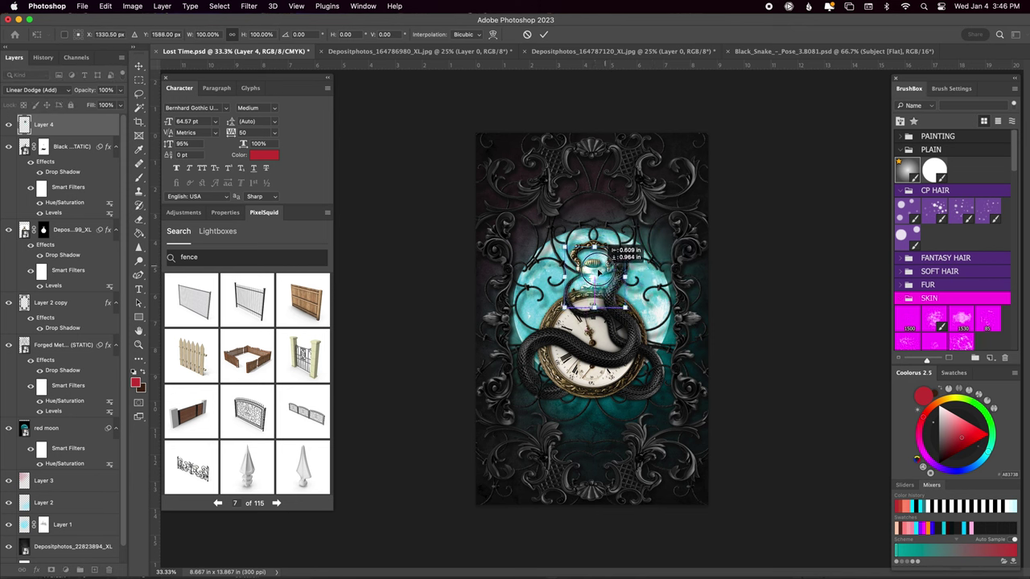
pyautogui.press('Return')
pyautogui.press('e')
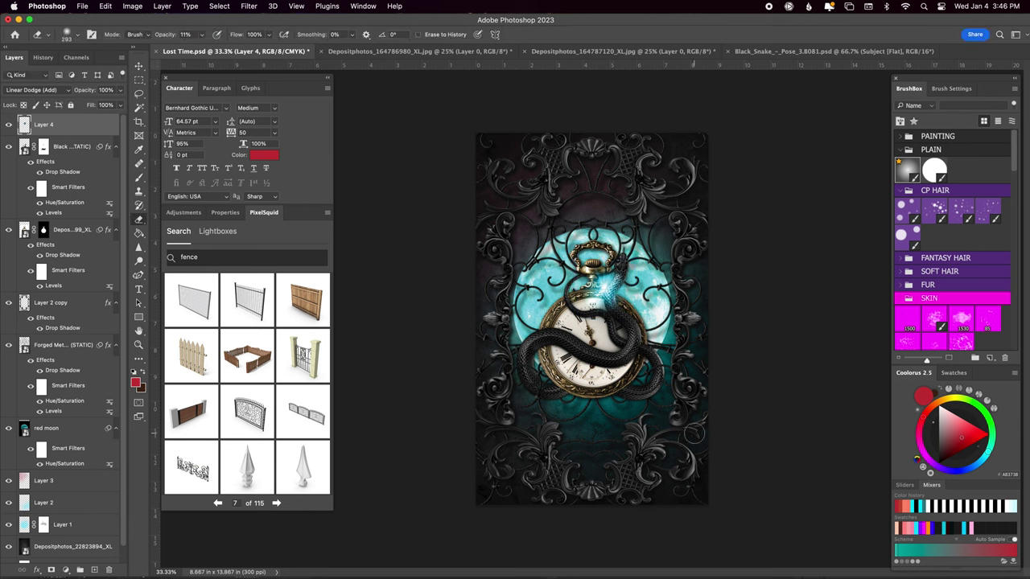
pyautogui.hotkey('ctrl', 't')
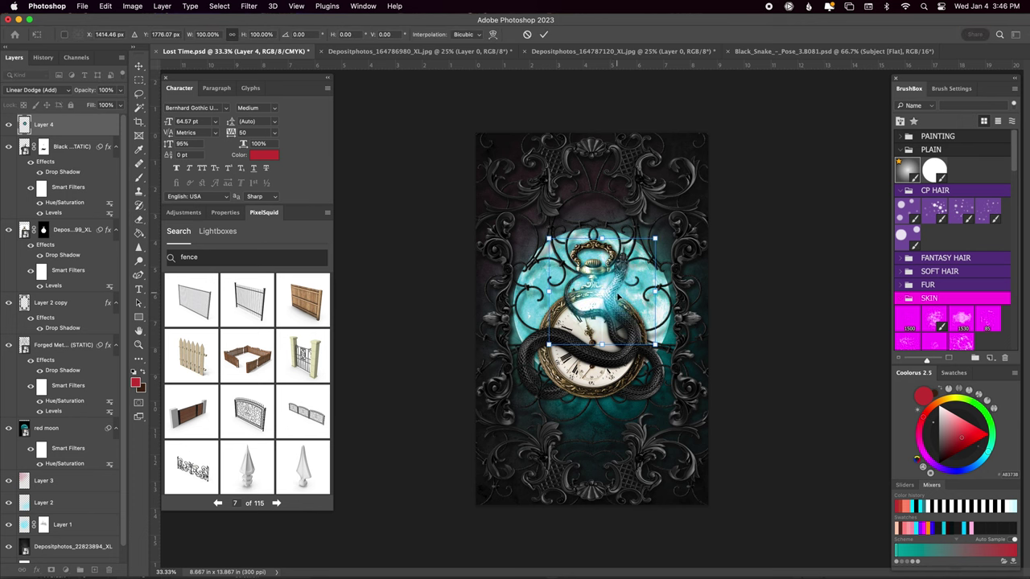
pyautogui.moveTo(618, 298)
pyautogui.mouseDown()
pyautogui.moveTo(659, 338)
pyautogui.moveTo(599, 322)
pyautogui.moveTo(537, 342)
pyautogui.moveTo(590, 318)
pyautogui.mouseUp()
pyautogui.press('Return')
# - Duplicate the orb, save, and lower the copy's opacity to 84%
pyautogui.hotkey('ctrl', 'j')
pyautogui.hotkey('ctrl', 't')
pyautogui.press('Return')
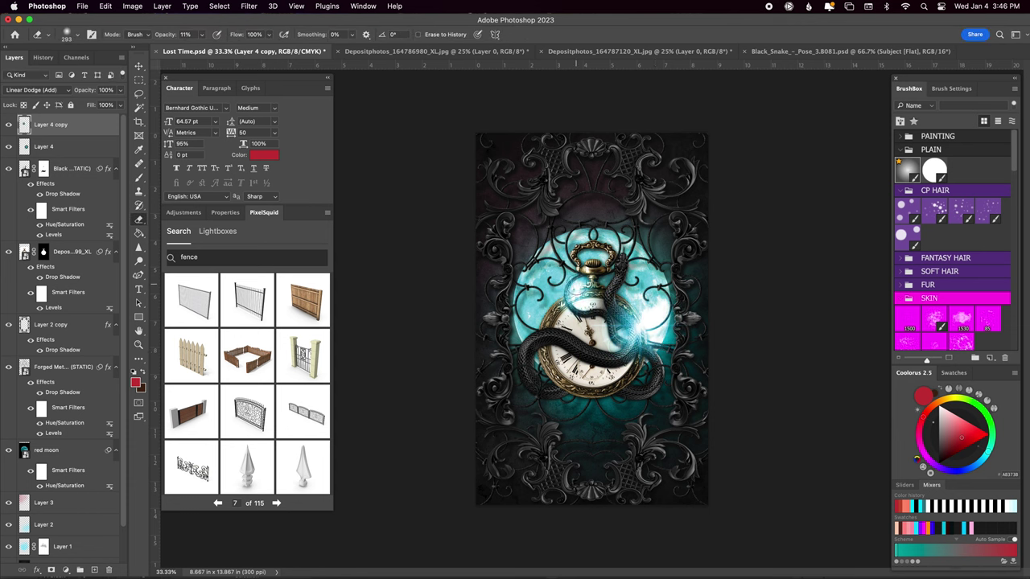
pyautogui.hotkey('ctrl', 's')
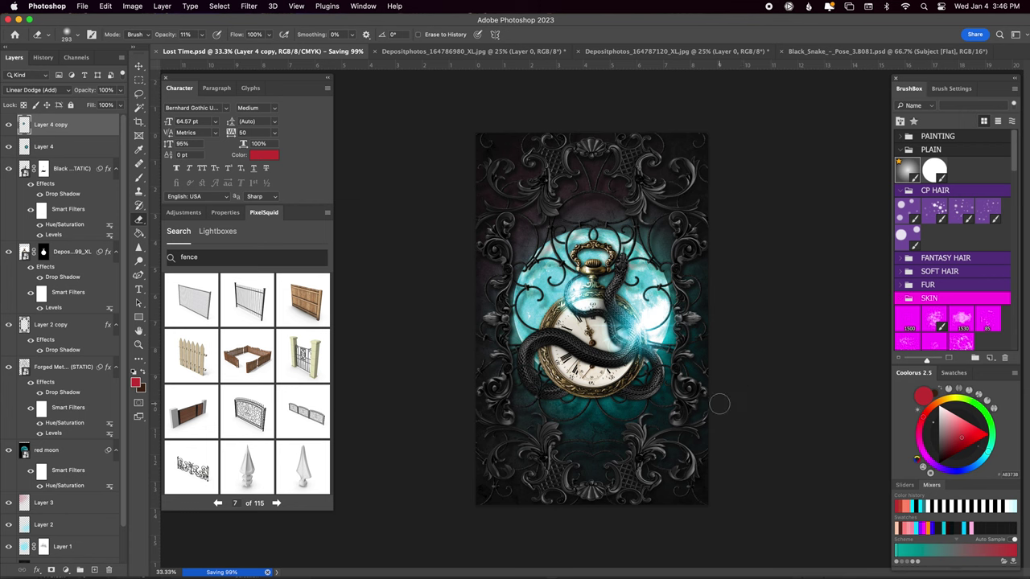
pyautogui.click(120, 90)
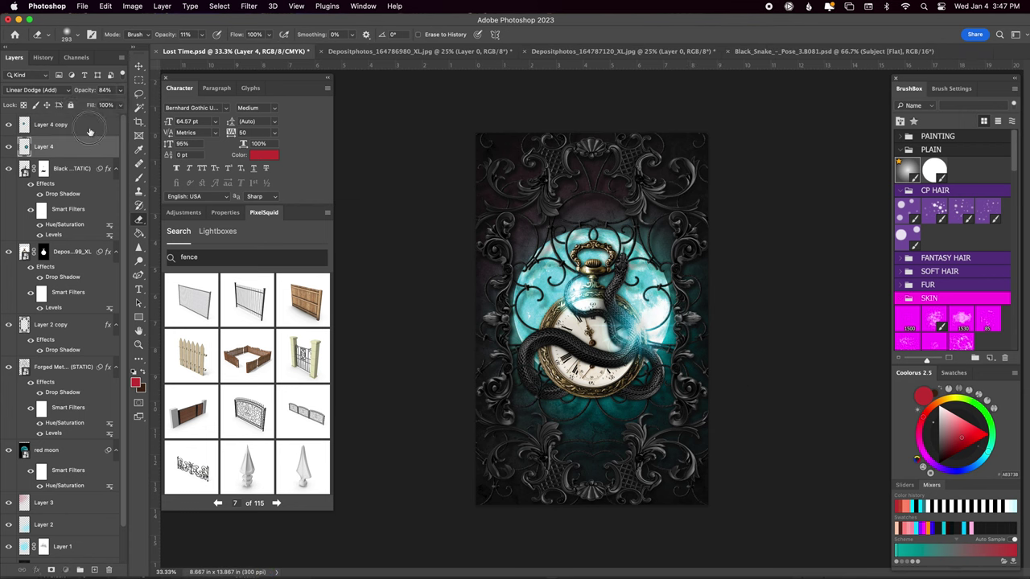
pyautogui.moveTo(115, 105); pyautogui.dragTo(110, 107)
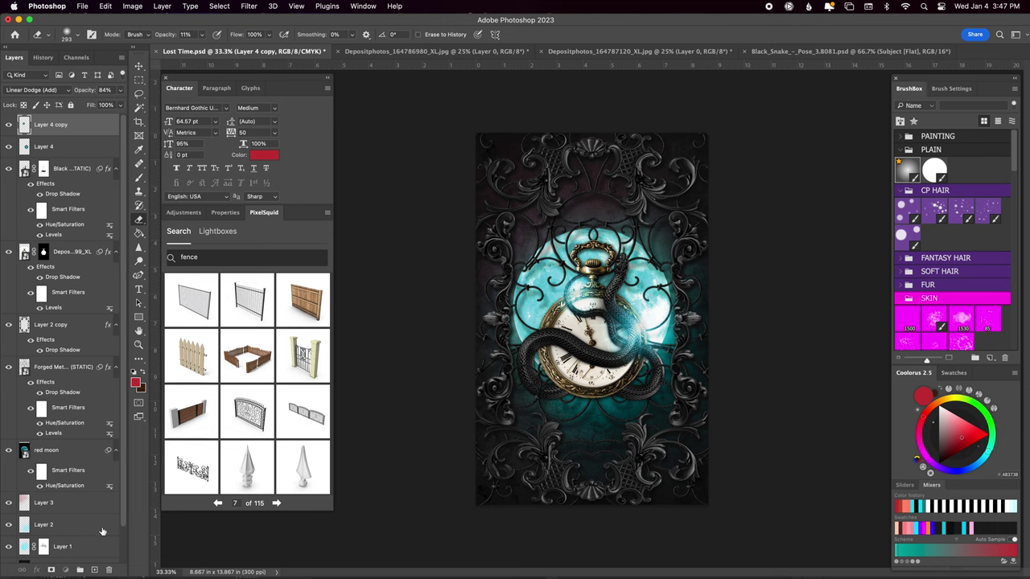
# - Confirm the Forged Metal frame's Drop Shadow, save, and duplicate the Black Snake layer
pyautogui.doubleClick(93, 367)
pyautogui.click(63, 254)
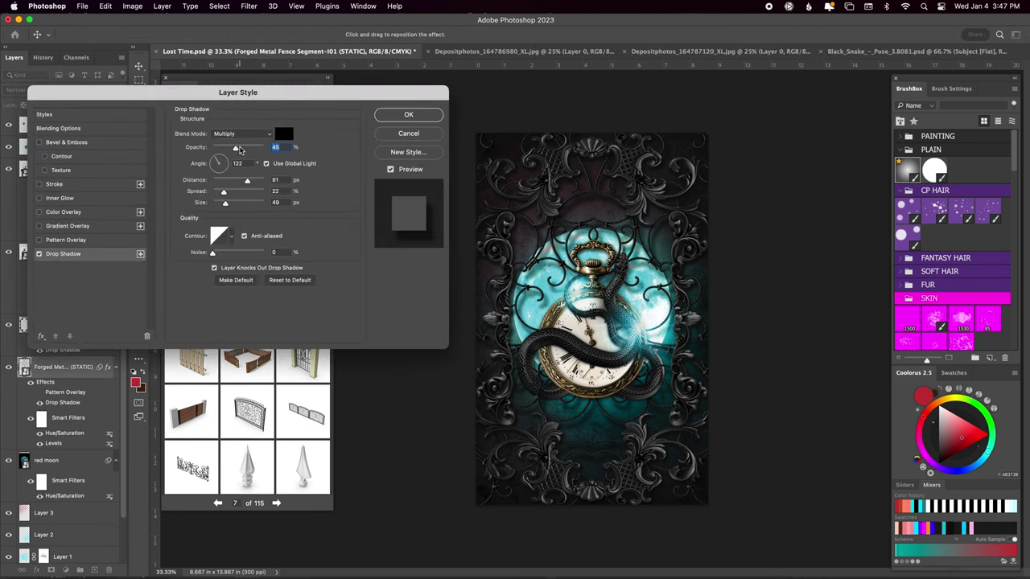
pyautogui.click(394, 117)
pyautogui.hotkey('ctrl', 's')
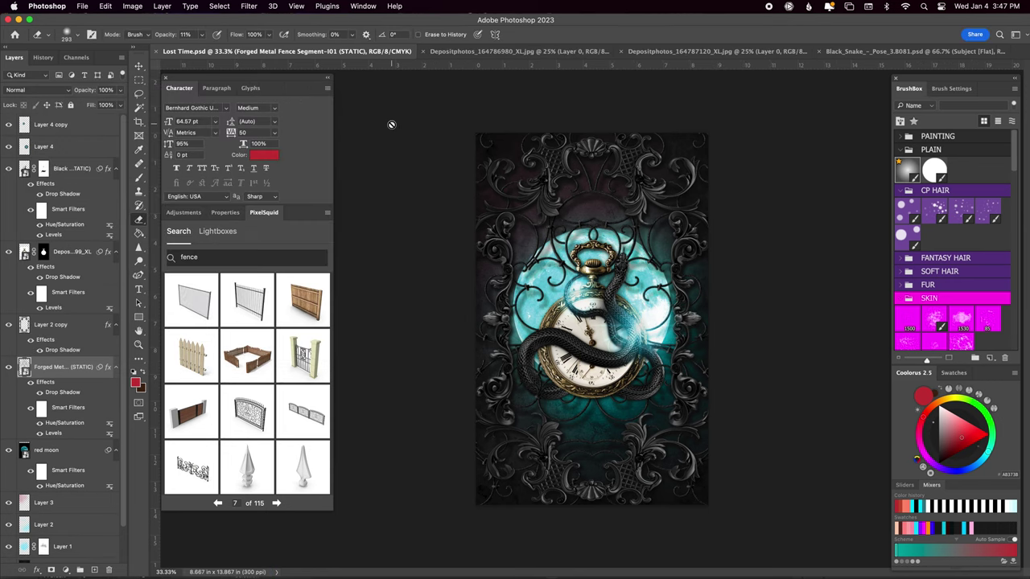
pyautogui.click(60, 168)
pyautogui.hotkey('ctrl', 'j')
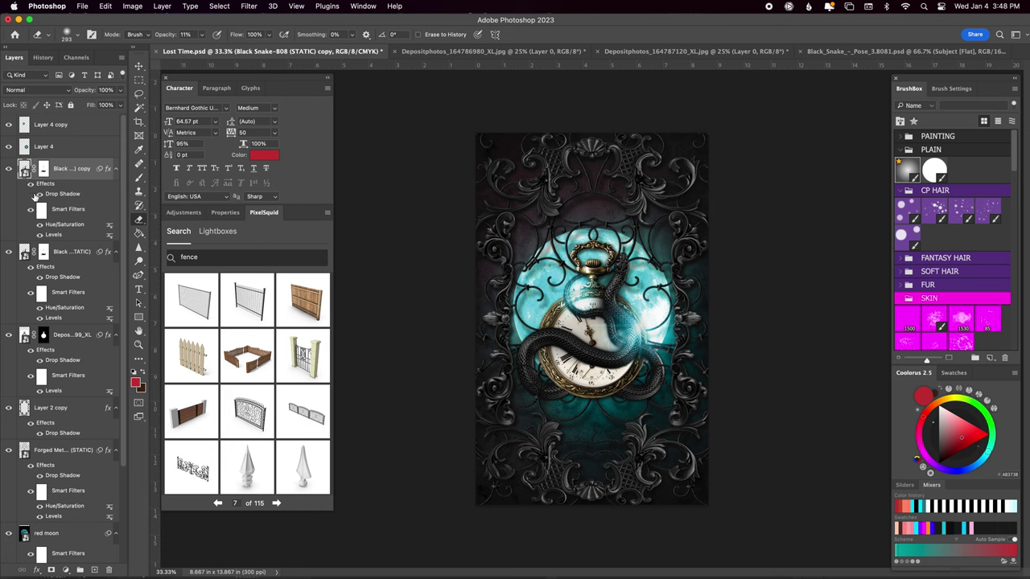
# - Try a Dry Brush Filter Gallery effect on the snake copy, then undo it
pyautogui.click(37, 194)
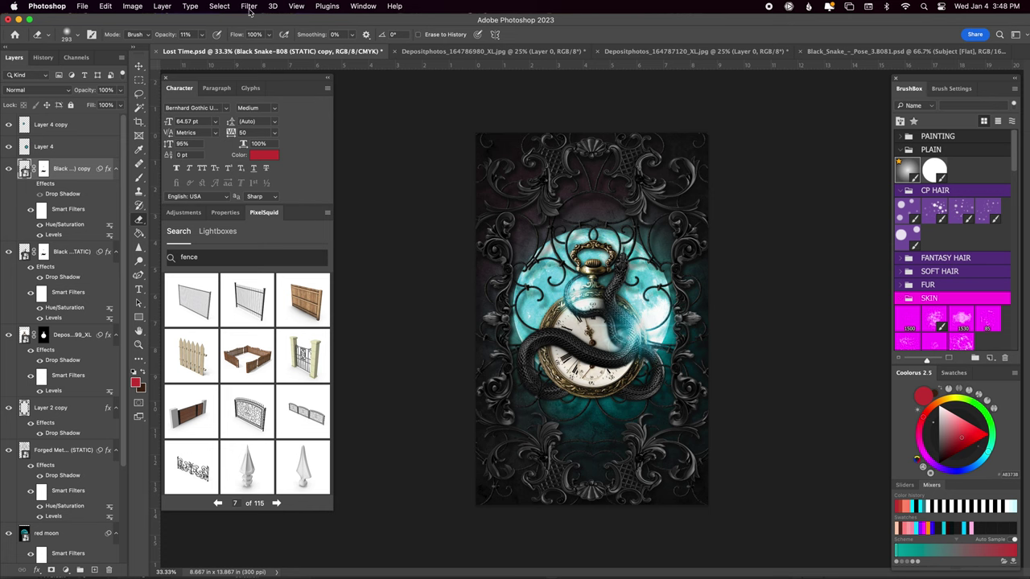
pyautogui.click(248, 5)
pyautogui.click(255, 69)
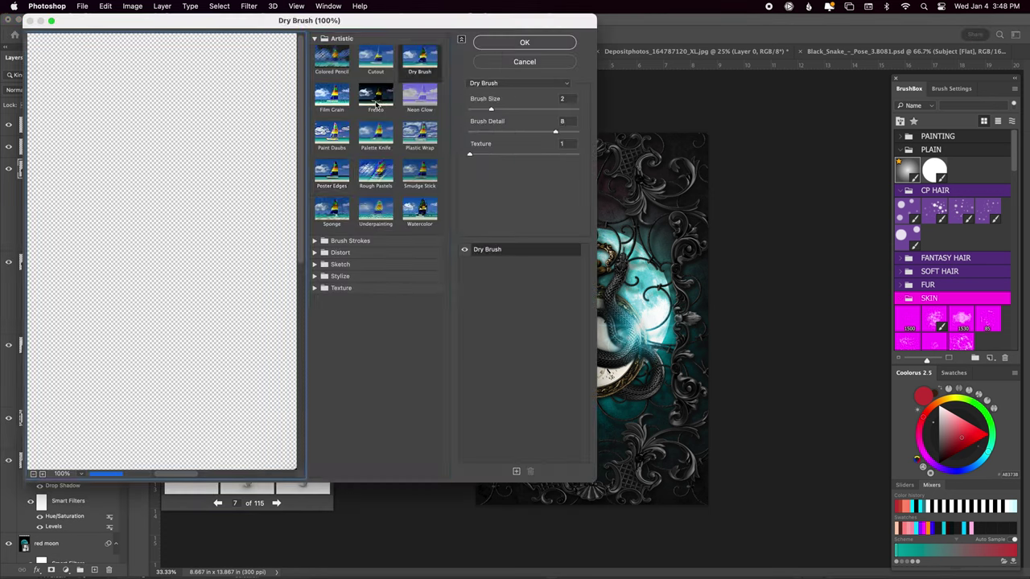
pyautogui.click(487, 44)
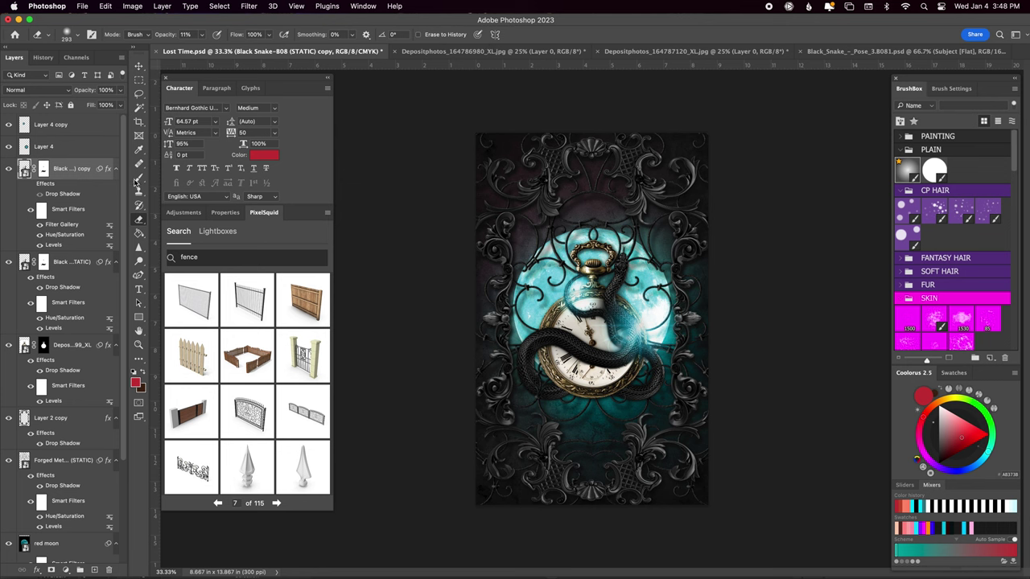
pyautogui.hotkey('ctrl', 'z')
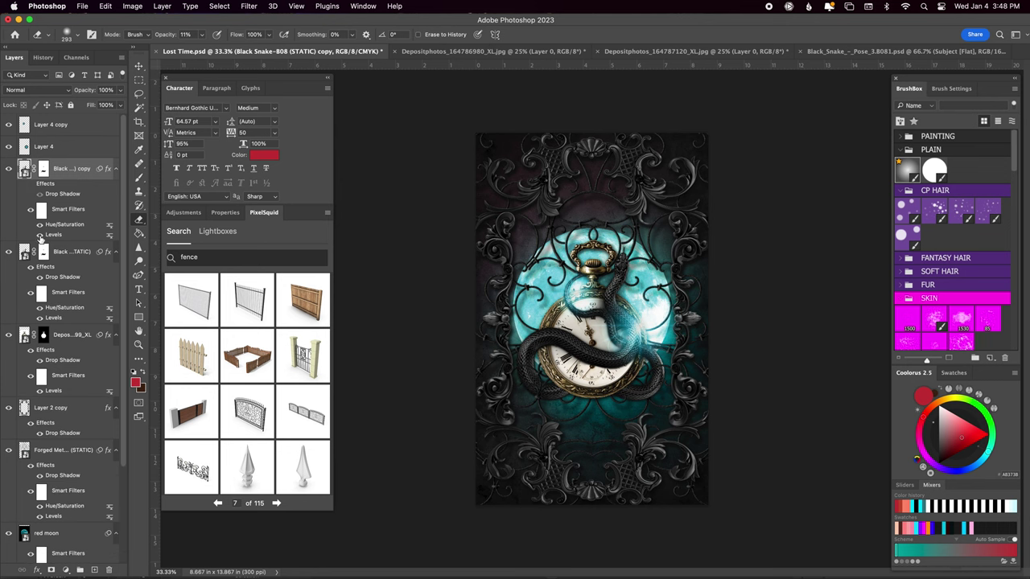
pyautogui.click(40, 234)
pyautogui.click(40, 233)
pyautogui.hotkey('ctrl', 'j')
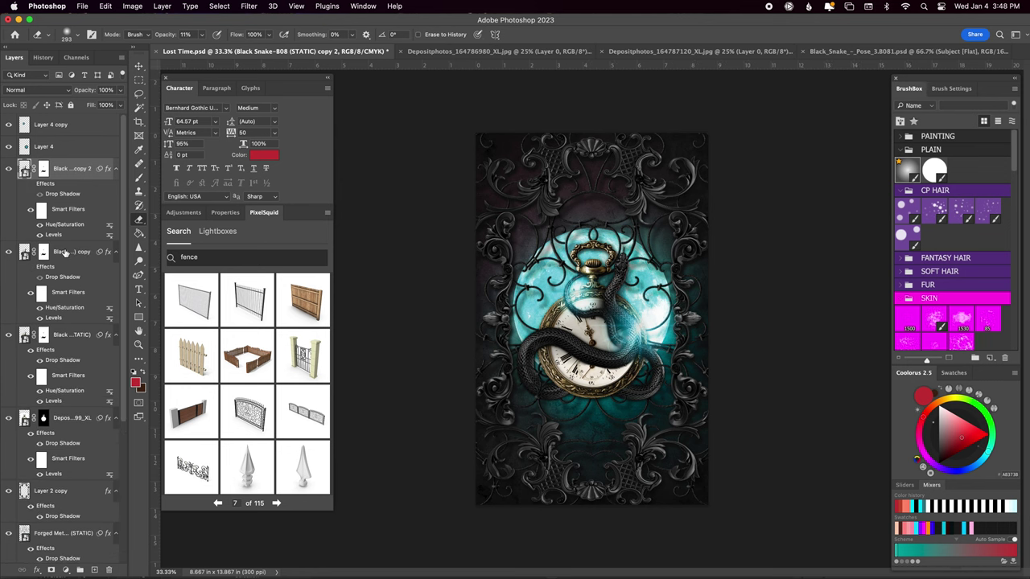
pyautogui.hotkey('ctrl', 'z')
# - Rasterize the snake copy and apply the Poster Edges filter
pyautogui.click(600, 308)
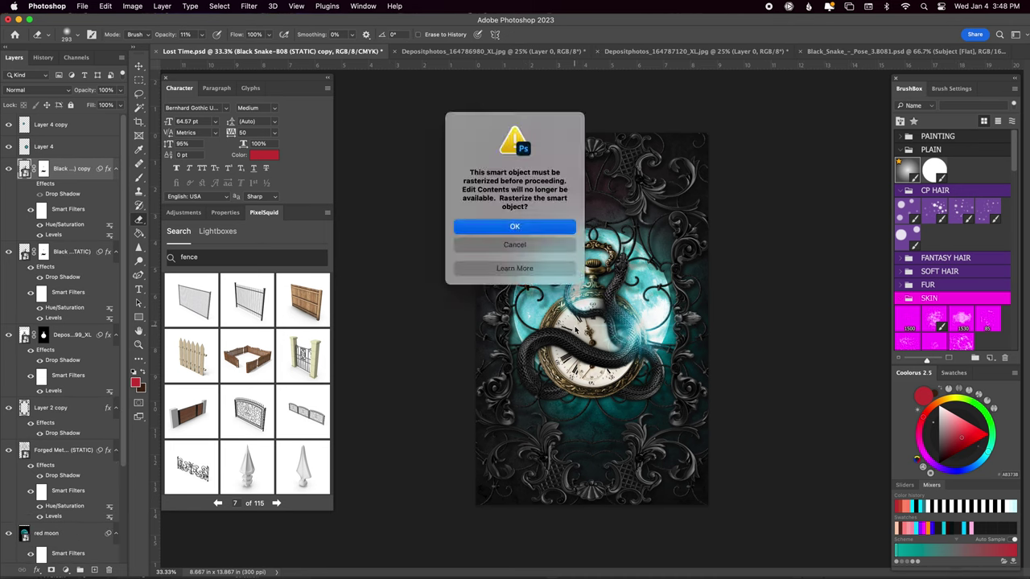
pyautogui.press('Return')
pyautogui.click(248, 5)
pyautogui.click(266, 77)
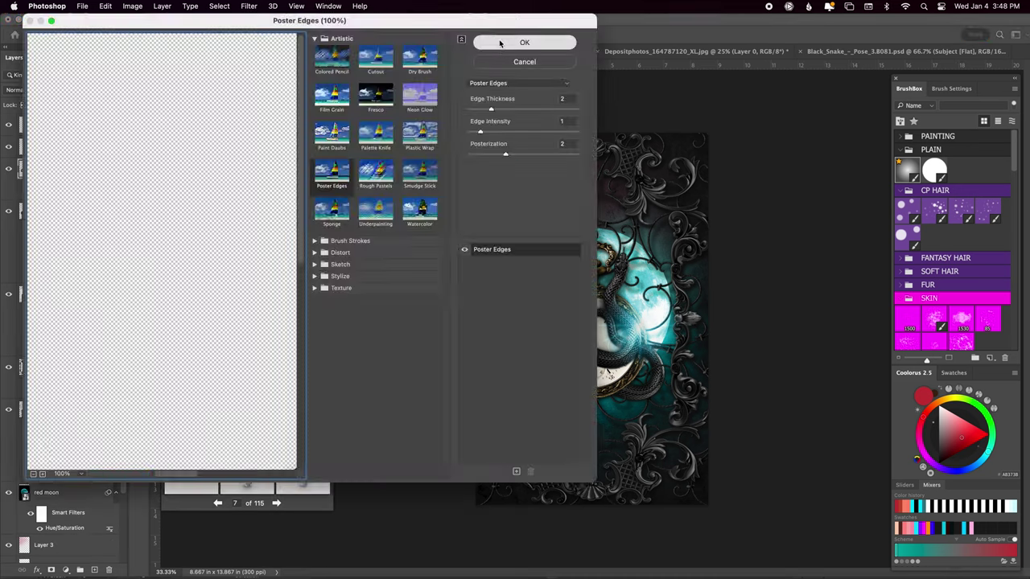
pyautogui.click(497, 39)
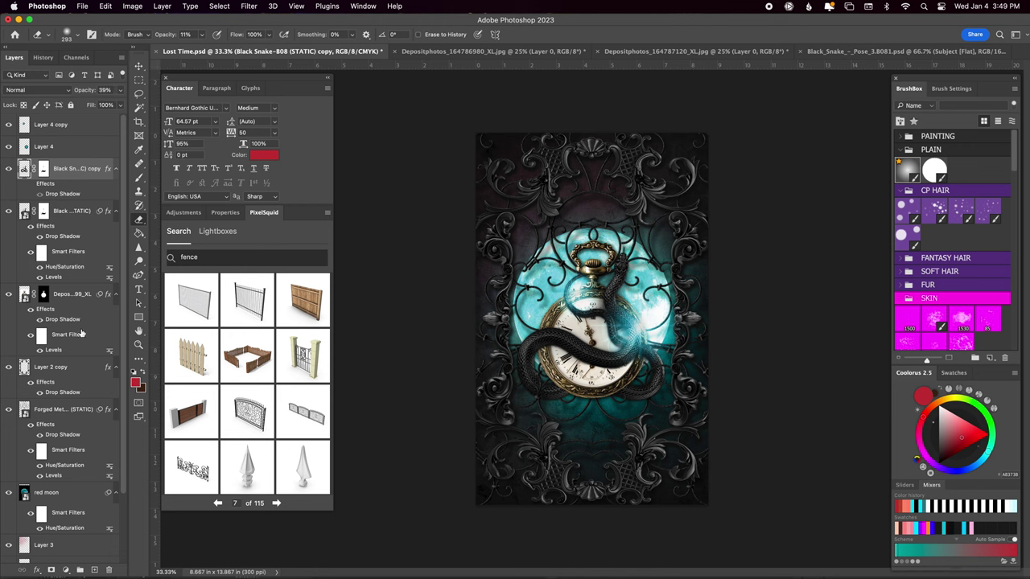
# - Duplicate the clock photo layer and reapply the last filter to the copy
pyautogui.click(72, 295)
pyautogui.hotkey('ctrl', 'j')
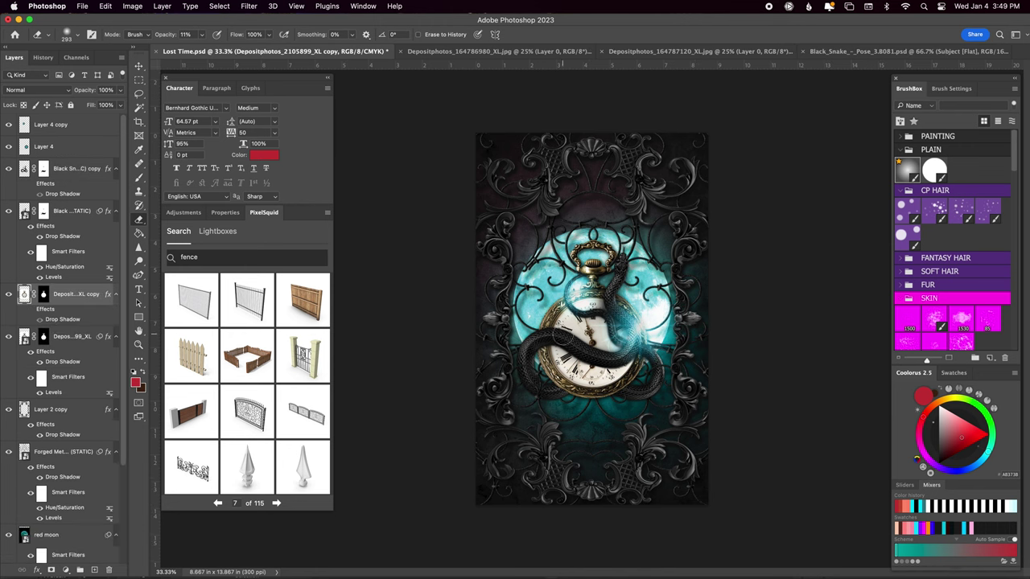
pyautogui.click(248, 5)
pyautogui.click(253, 18)
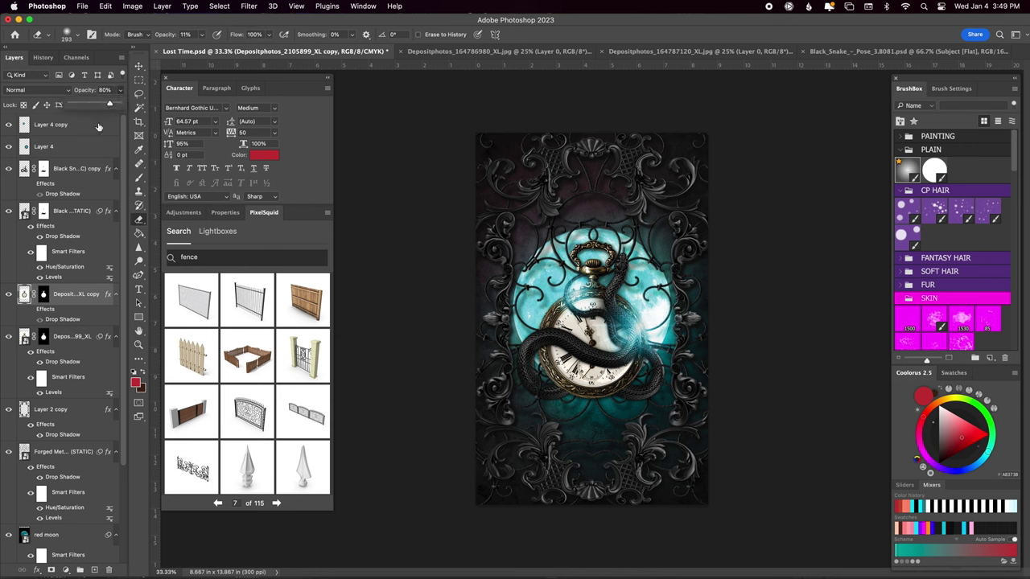
# - Group the two clock layers and the two snake layers, naming the latter 'snake'
pyautogui.hotkey('ctrl', 'g')
pyautogui.write('ck')
pyautogui.click(72, 168)
pyautogui.keyDown('shift'); pyautogui.click(72, 211); pyautogui.keyUp('shift')
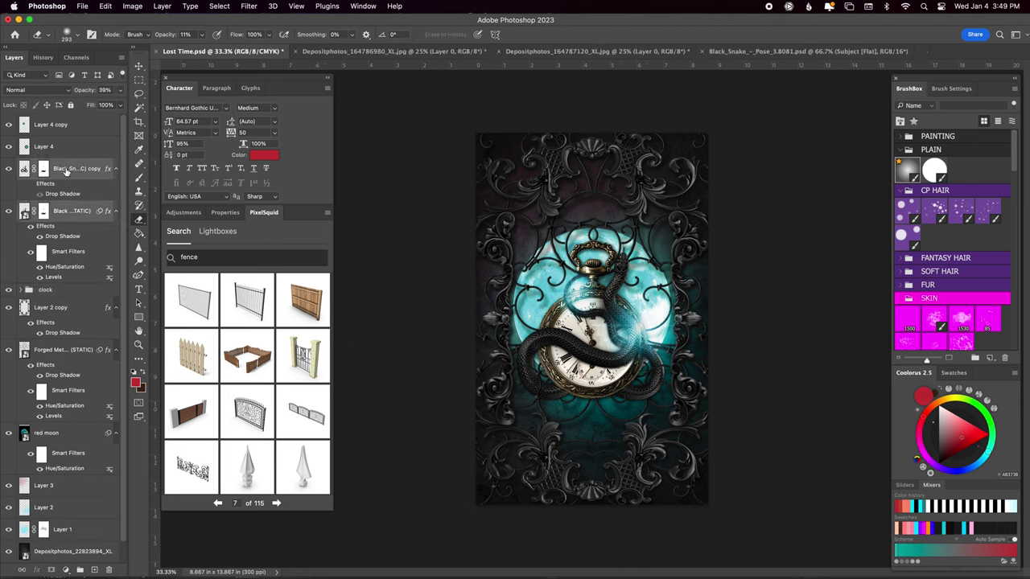
pyautogui.hotkey('ctrl', 'g')
pyautogui.doubleClick(45, 164)
pyautogui.write('snake')
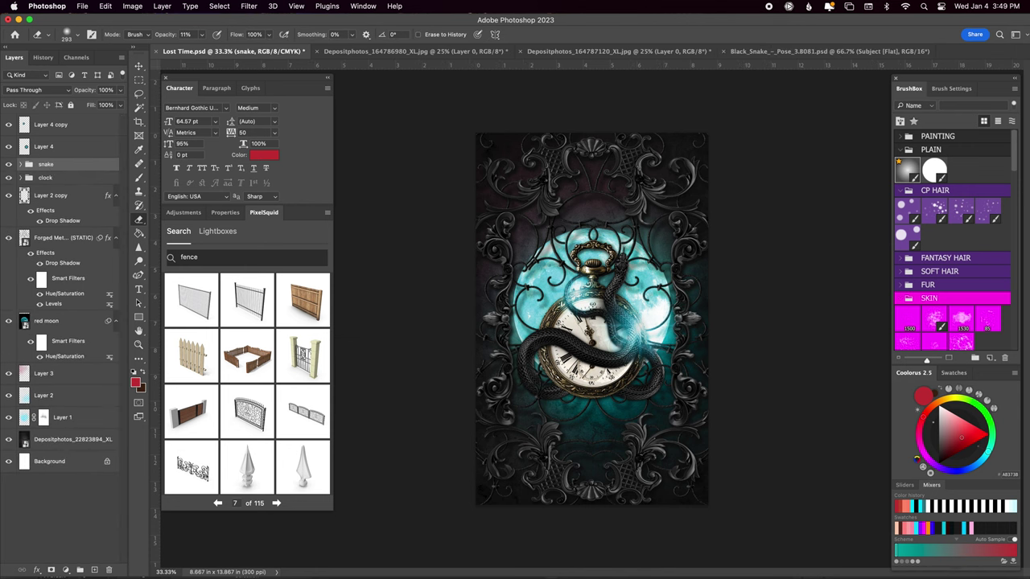
# - Add two Color Lookup adjustments, one loading the Kodak 5205 Fuji 3510 look
pyautogui.click(244, 247)
pyautogui.click(261, 301)
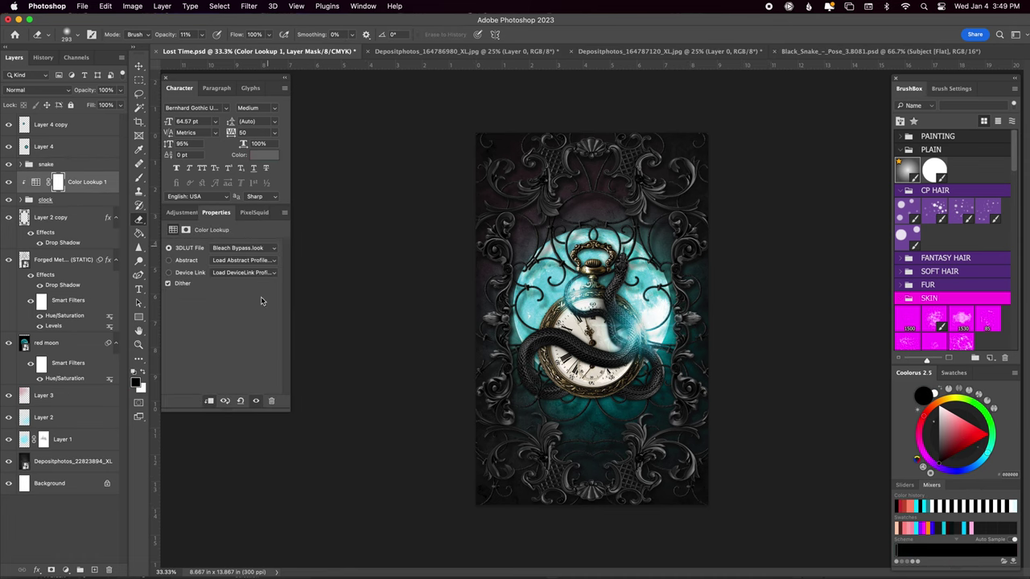
pyautogui.click(182, 212)
pyautogui.click(267, 245)
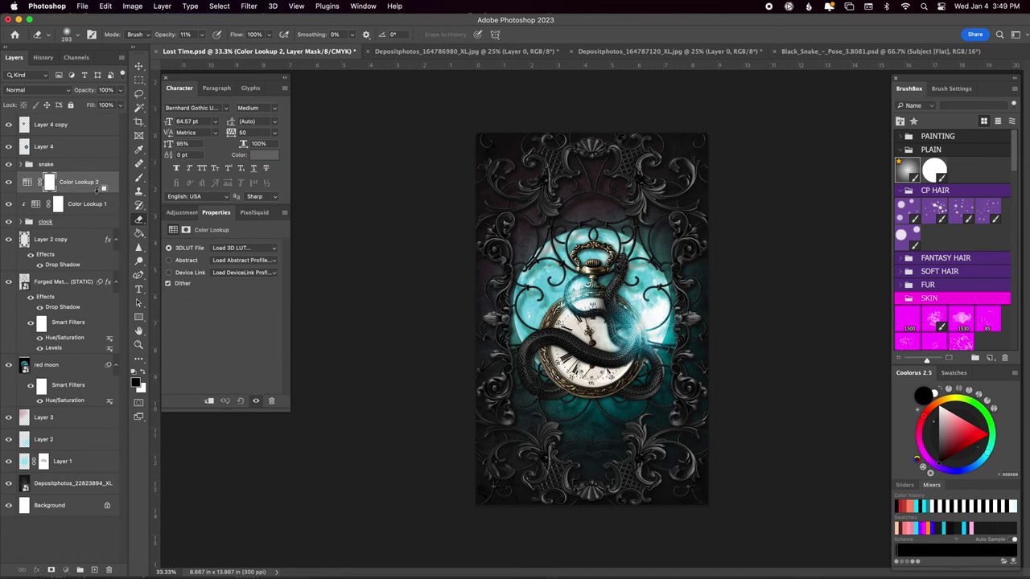
pyautogui.click(257, 384)
pyautogui.click(244, 248)
pyautogui.click(260, 322)
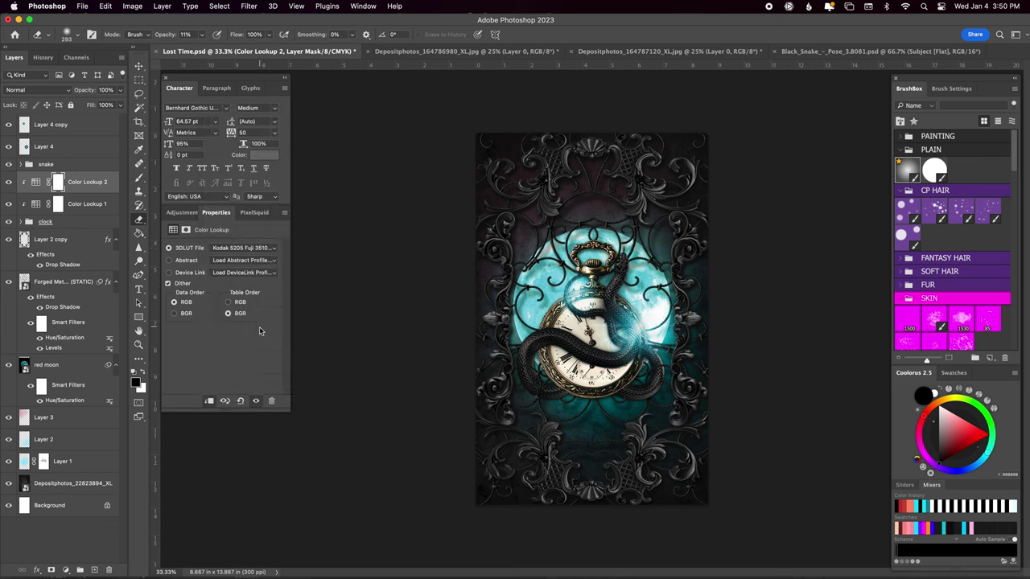
# - Add a Selective Color adjustment, adding black to Blacks and reducing it in Neutrals
pyautogui.click(182, 213)
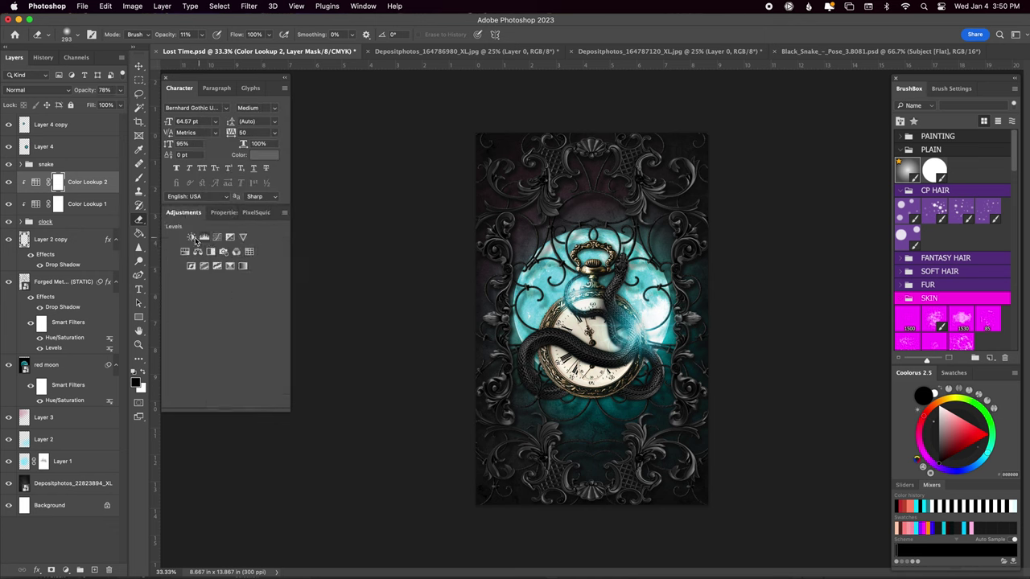
pyautogui.click(230, 270)
pyautogui.click(234, 260)
pyautogui.click(209, 326)
pyautogui.moveTo(221, 343); pyautogui.dragTo(226, 343)
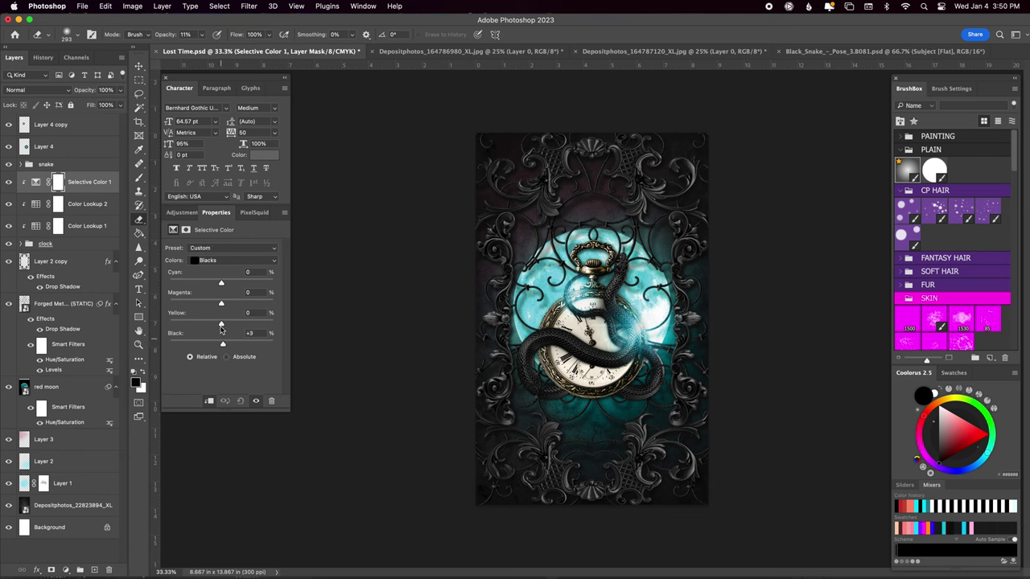
pyautogui.click(233, 259)
pyautogui.click(226, 258)
pyautogui.moveTo(222, 344); pyautogui.dragTo(213, 354)
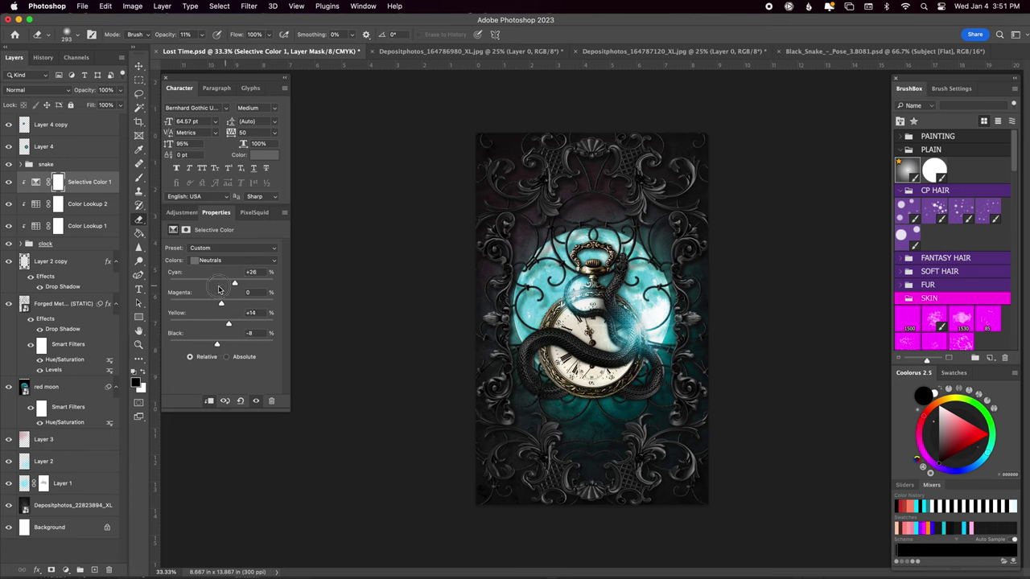
# - Add black to the Whites, return to the Blacks range, and save the cover
pyautogui.click(233, 260)
pyautogui.click(225, 247)
pyautogui.moveTo(195, 347); pyautogui.dragTo(237, 346)
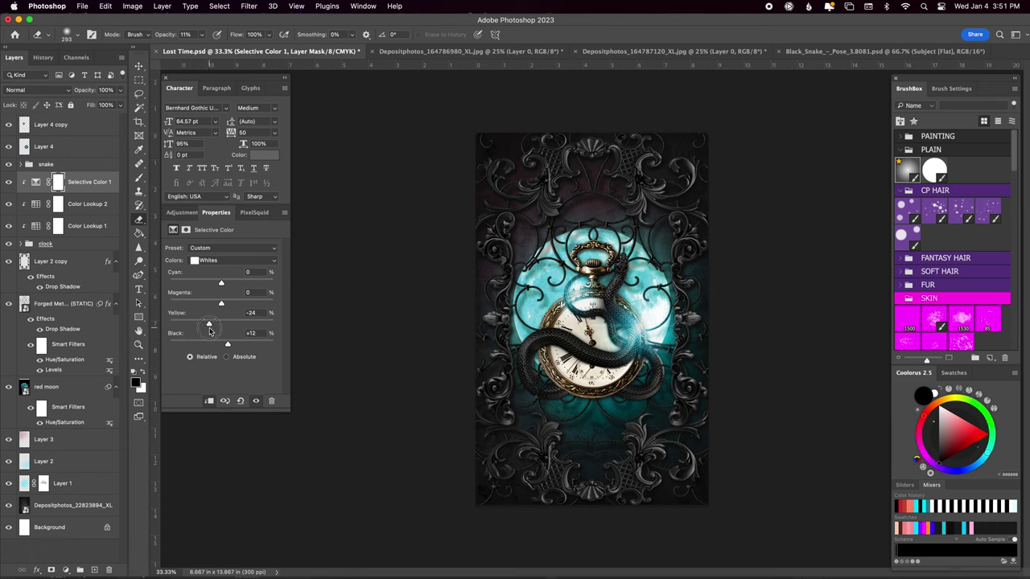
pyautogui.click(233, 260)
pyautogui.click(227, 280)
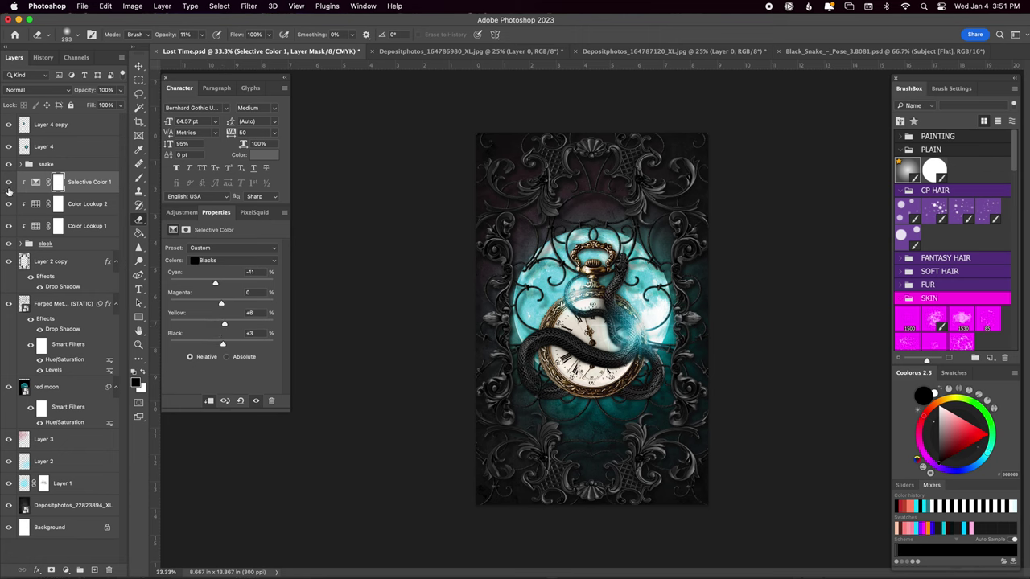
pyautogui.press('super+s')
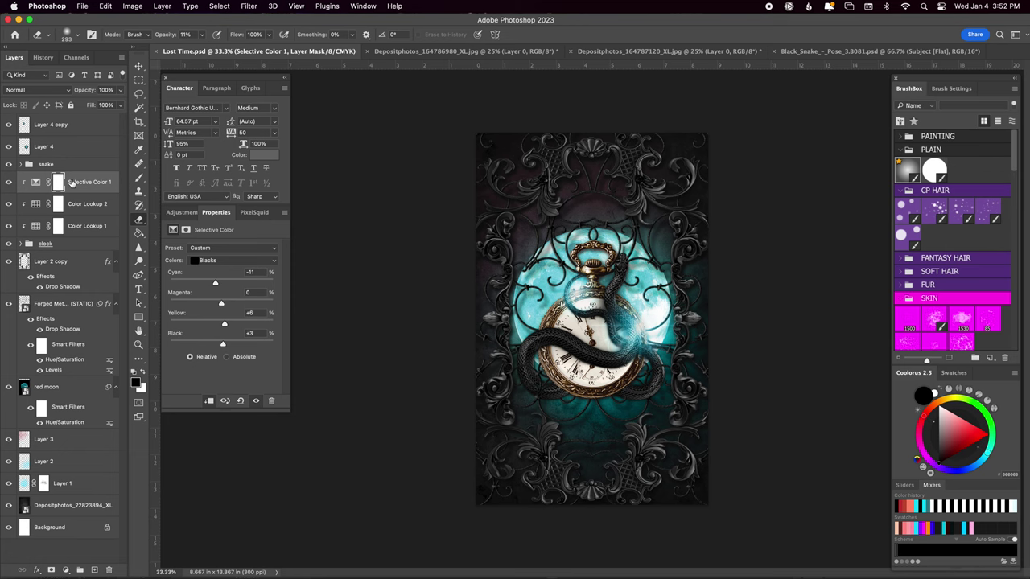
# - Duplicate the frame layer copy, merge both copies into one layer, and save
pyautogui.click(50, 262)
pyautogui.hotkey('ctrl', 'j')
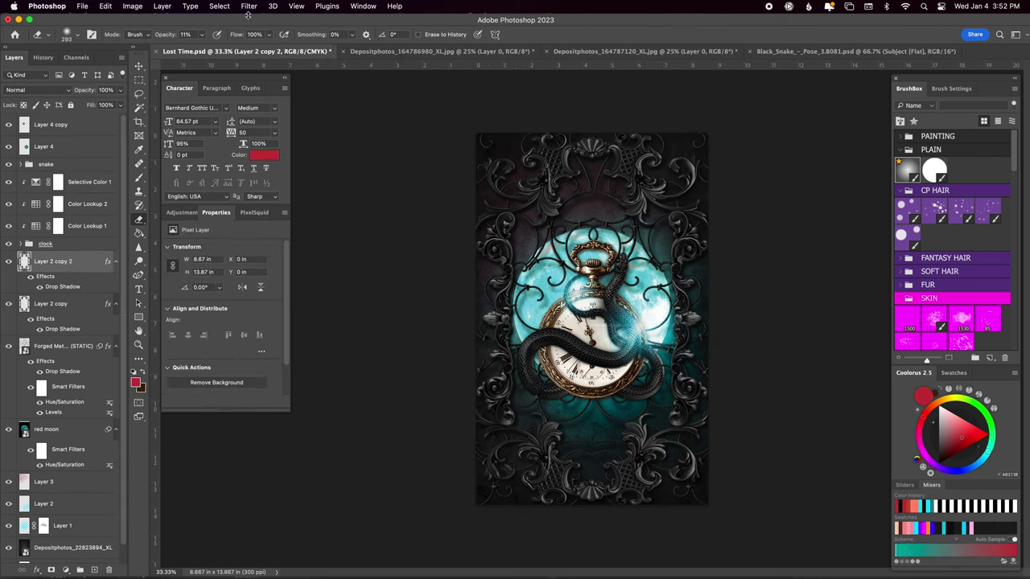
pyautogui.hotkey('ctrl', 's')
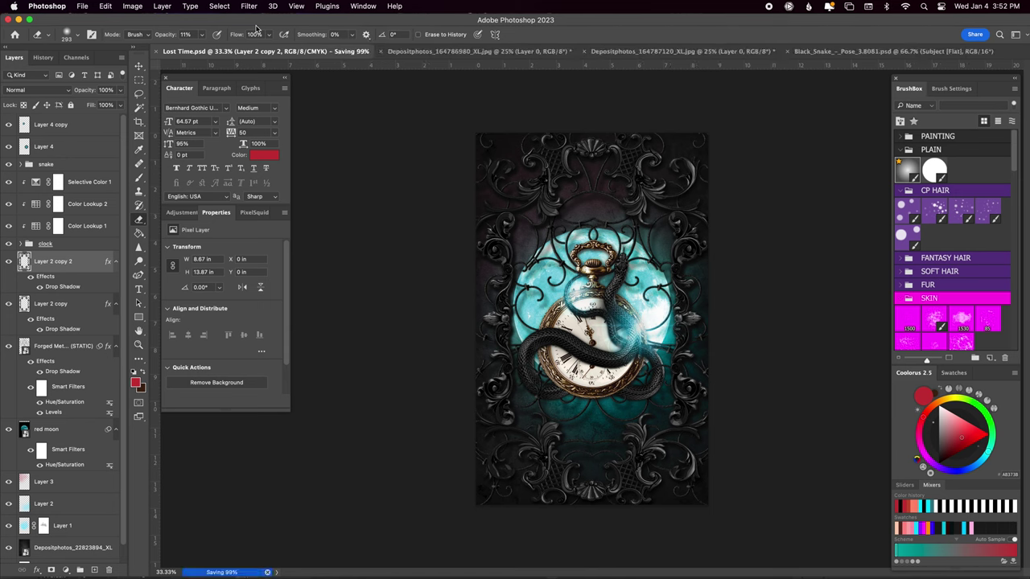
pyautogui.keyDown('shift'); pyautogui.click(50, 305); pyautogui.keyUp('shift')
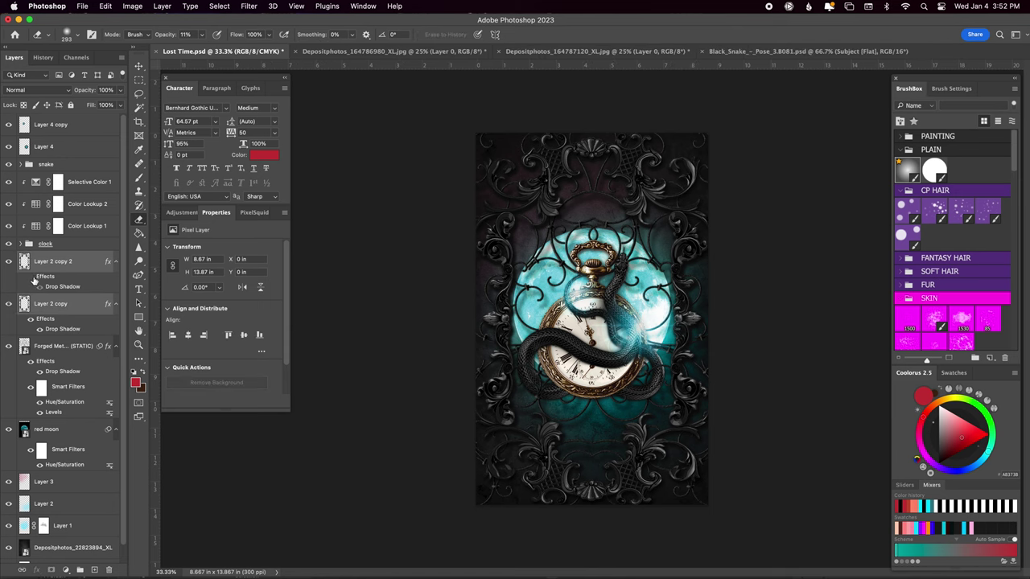
pyautogui.click(8, 262)
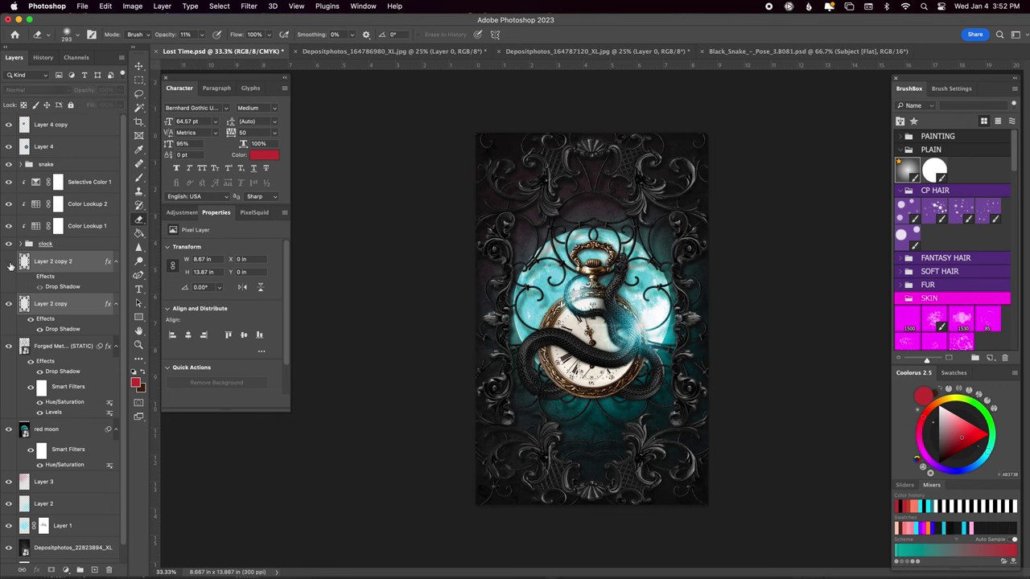
pyautogui.hotkey('ctrl', 'e')
pyautogui.hotkey('ctrl', 's')
# - Add a new empty layer set to the Color blend mode
pyautogui.click(183, 213)
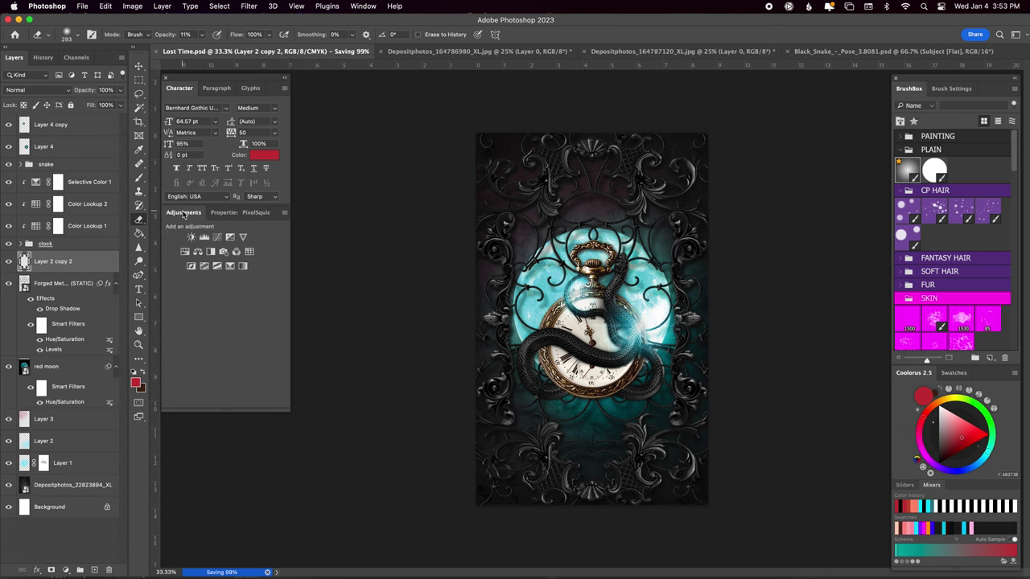
pyautogui.click(94, 569)
pyautogui.click(38, 90)
pyautogui.click(44, 376)
# - Brush a faint cyan tint over the frame at 20%, with the layer at 72% opacity
pyautogui.press('b')
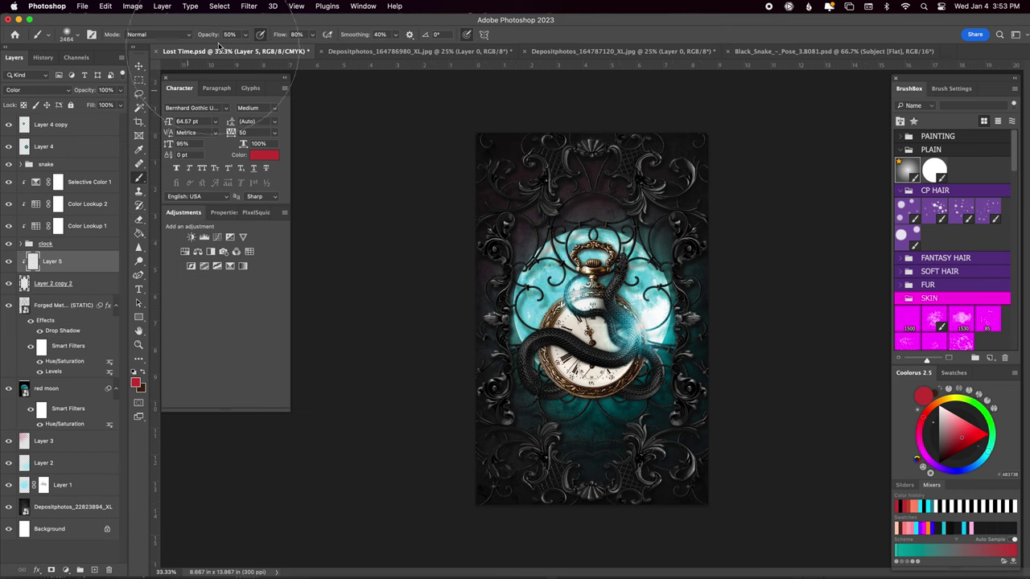
pyautogui.press('2')
pyautogui.press(']')
pyautogui.press('[')
pyautogui.press('[')
pyautogui.press('[')
pyautogui.moveTo(569, 298); pyautogui.dragTo(612, 298)
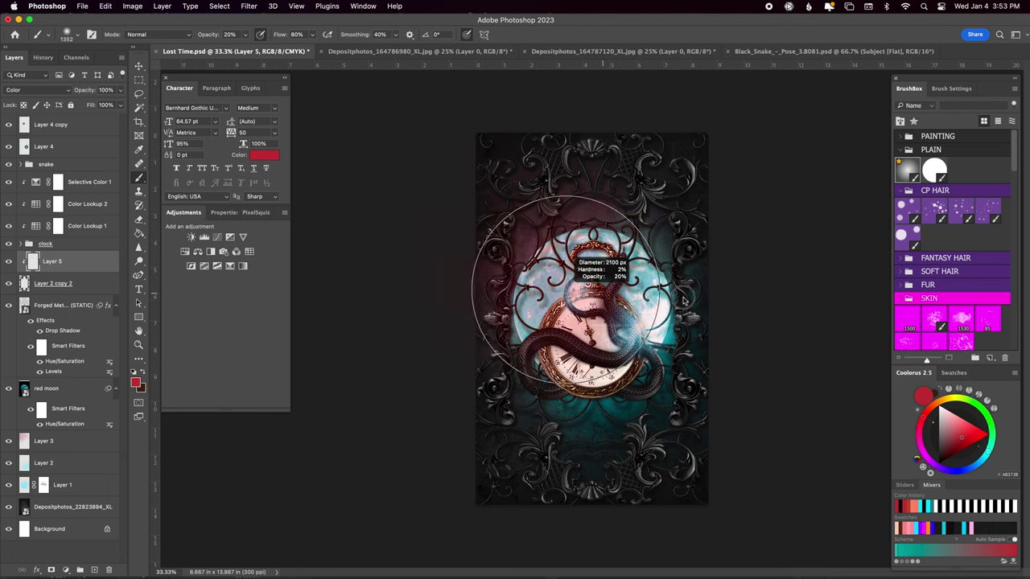
pyautogui.moveTo(120, 89); pyautogui.dragTo(104, 105)
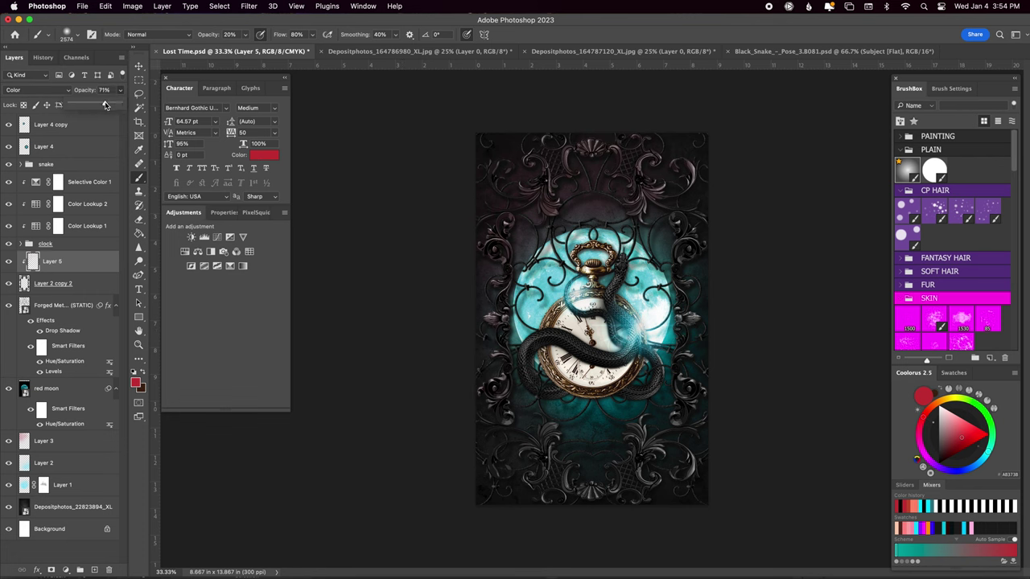
pyautogui.moveTo(989, 455); pyautogui.dragTo(927, 409)
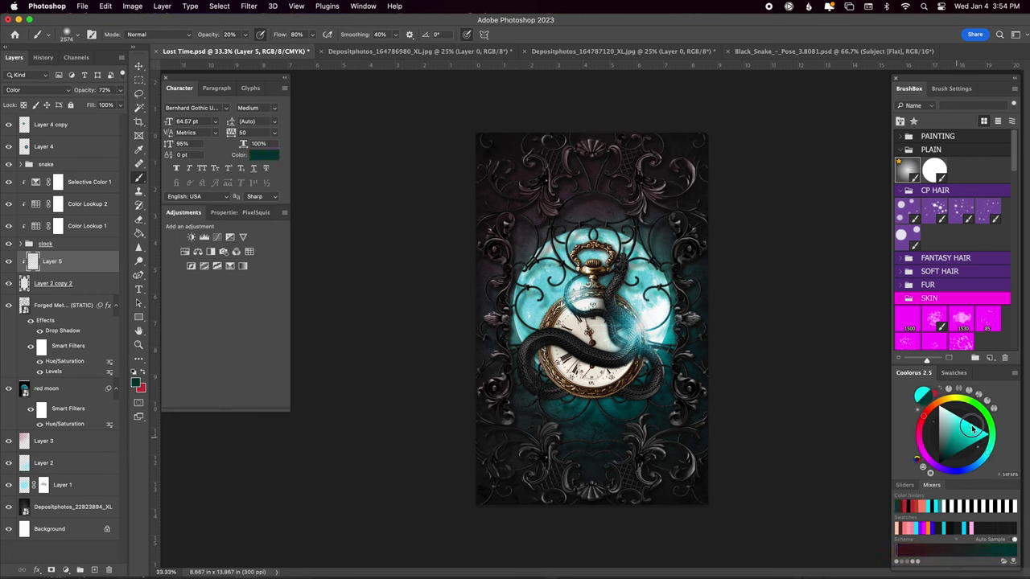
pyautogui.click(983, 435)
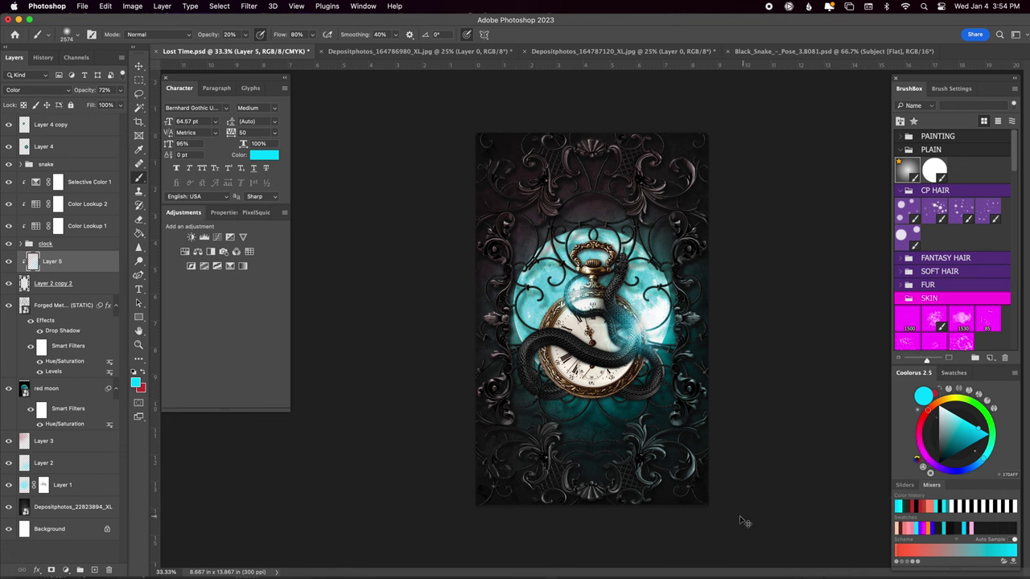
pyautogui.hotkey('ctrl', 's')
# - Group the merged frame and Forged Metal layers into a group named 'frames'
pyautogui.click(52, 283)
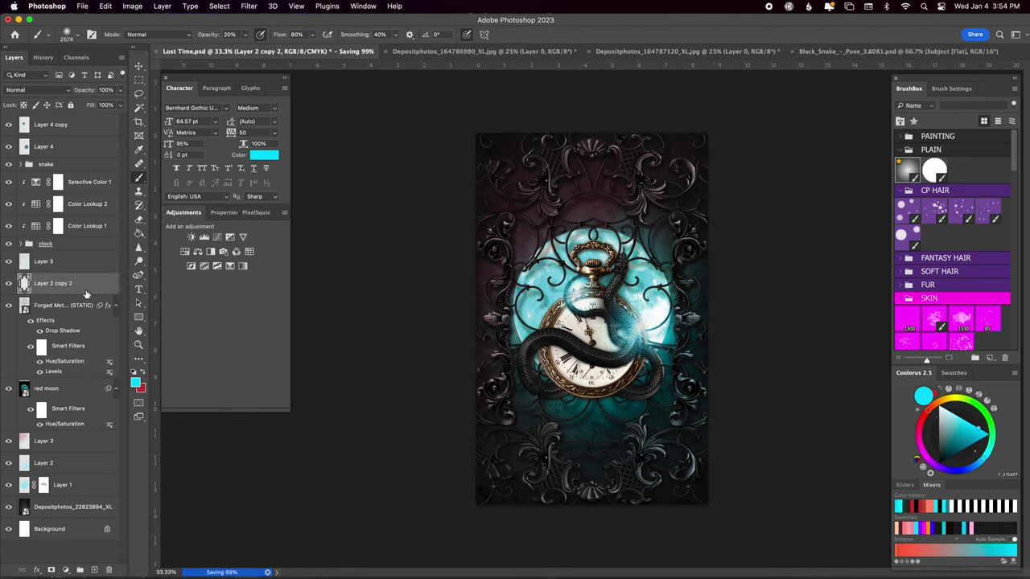
pyautogui.keyDown('shift'); pyautogui.click(53, 305); pyautogui.keyUp('shift')
pyautogui.hotkey('ctrl', 'g')
pyautogui.doubleClick(44, 278)
pyautogui.write('frames')
pyautogui.click(84, 261)
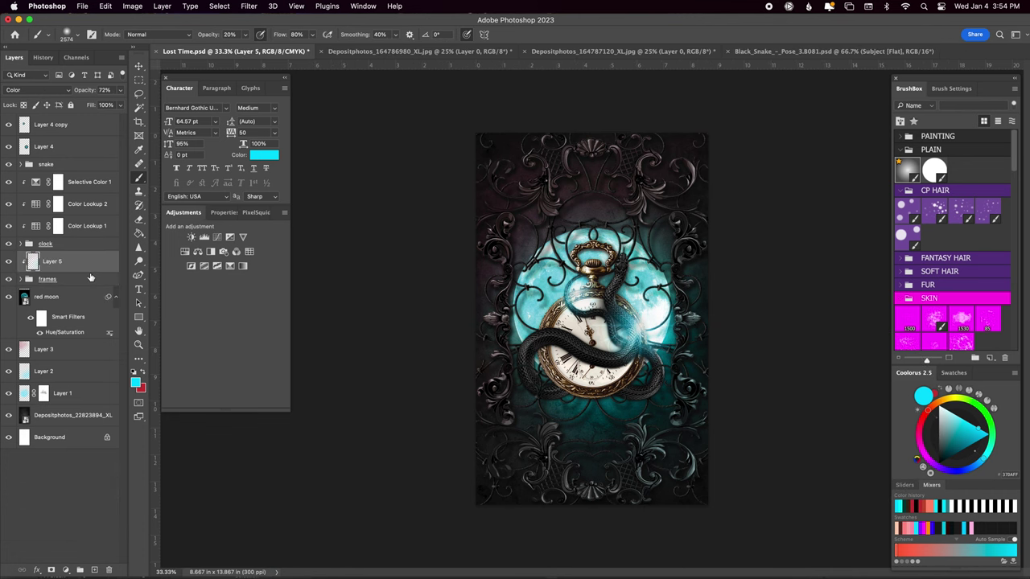
# - Revert in History to the Brush Tool (Save) state, undoing the grouping, and save
pyautogui.hotkey('alt', 'F9')
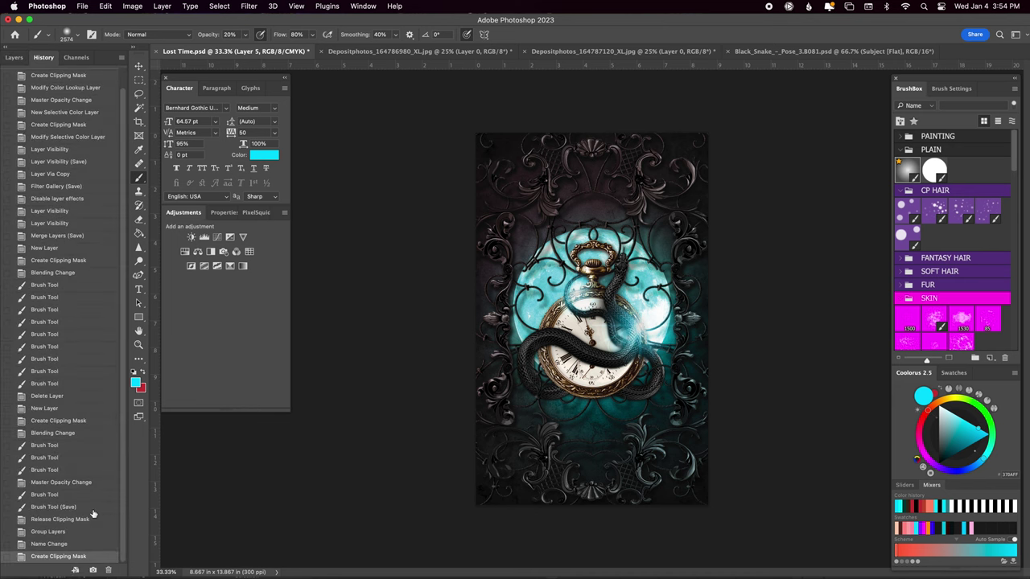
pyautogui.click(93, 510)
pyautogui.click(82, 557)
pyautogui.click(95, 506)
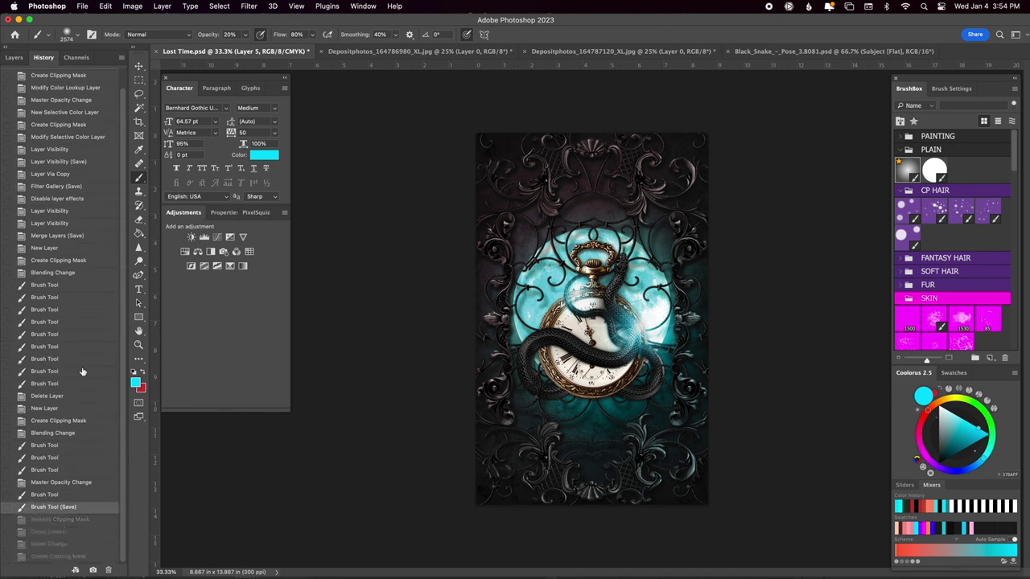
pyautogui.click(14, 57)
pyautogui.hotkey('ctrl', 's')
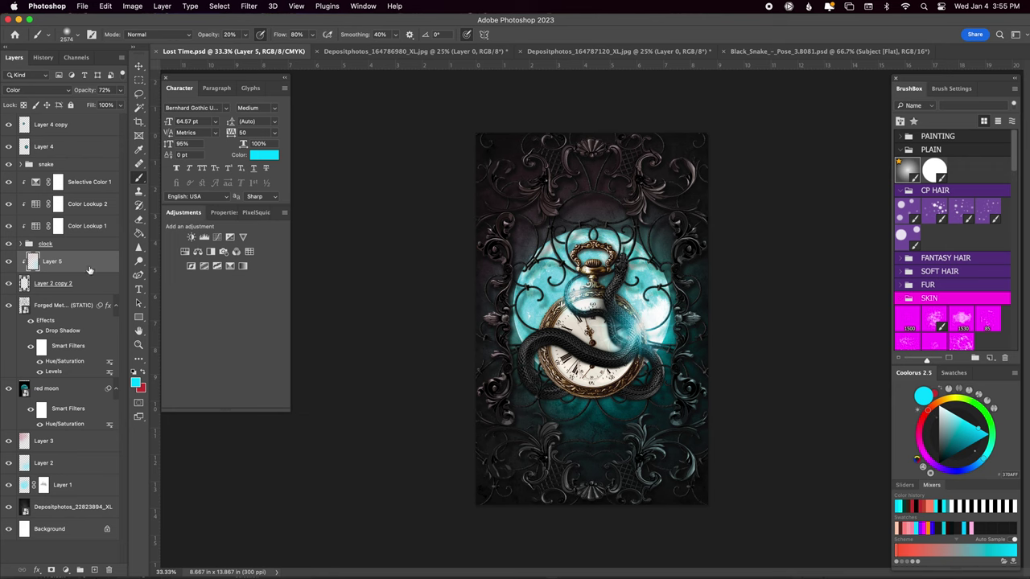
# - Add a Color Lookup adjustment at the top of the stack using Bleach Bypass
pyautogui.click(56, 164)
pyautogui.click(248, 251)
pyautogui.click(241, 295)
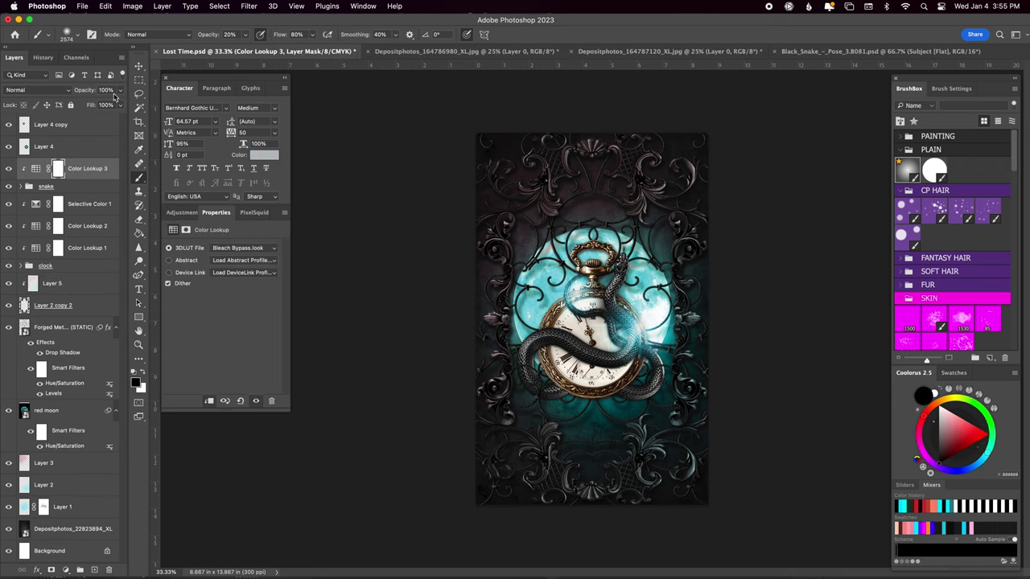
# - Add a second Color Lookup using Fuji ETERNA 250D at 40% opacity, then save
pyautogui.click(181, 213)
pyautogui.click(251, 262)
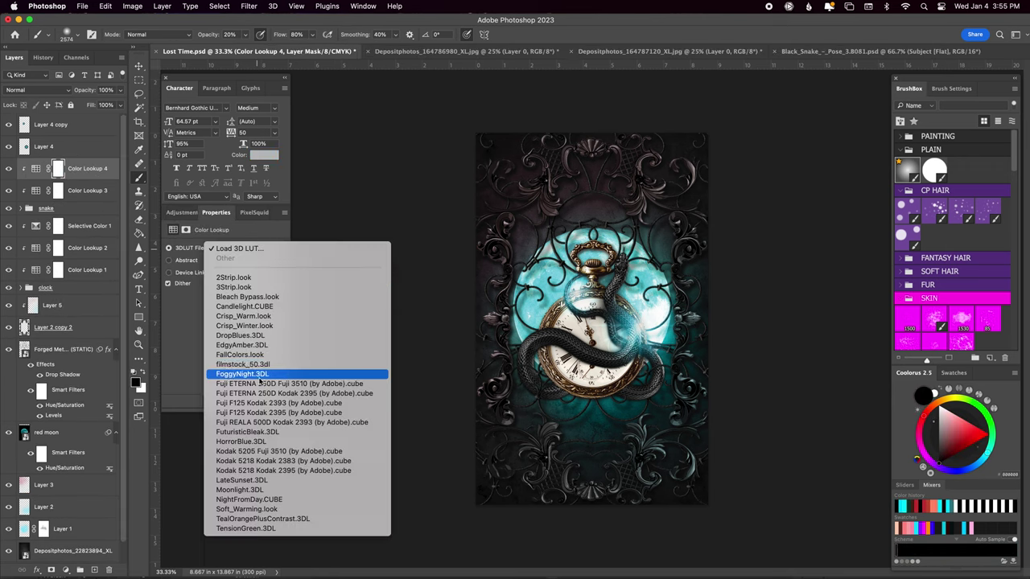
pyautogui.click(259, 381)
pyautogui.click(251, 249)
pyautogui.click(256, 317)
pyautogui.click(250, 248)
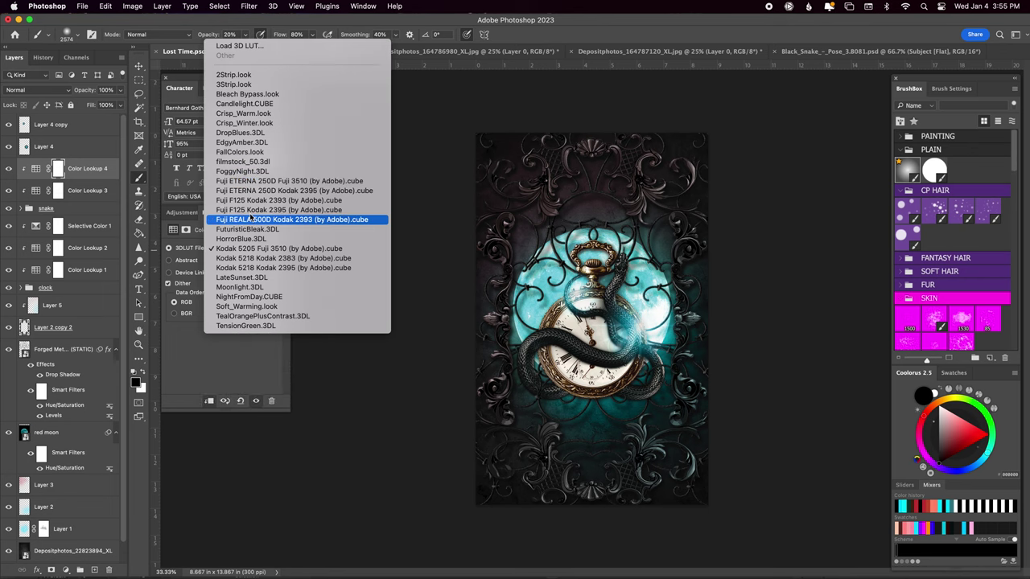
pyautogui.click(266, 181)
pyautogui.moveTo(120, 89); pyautogui.dragTo(91, 107)
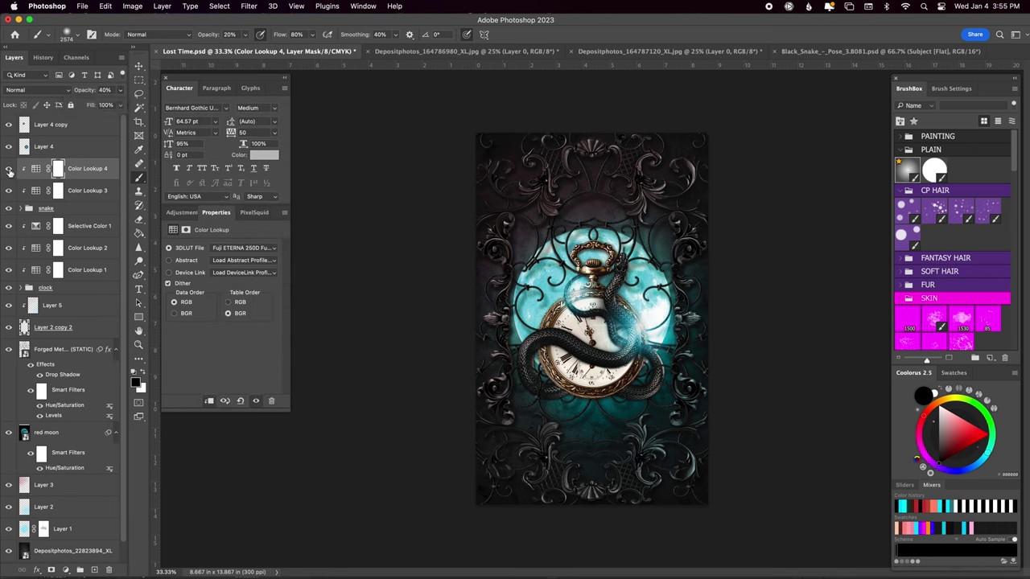
pyautogui.hotkey('ctrl', 's')
# - Create a Color Dodge glow layer with cyan selected and a full-opacity brush
pyautogui.hotkey('ctrl', 'shift', 'alt', 'n')
pyautogui.click(38, 89)
pyautogui.click(38, 203)
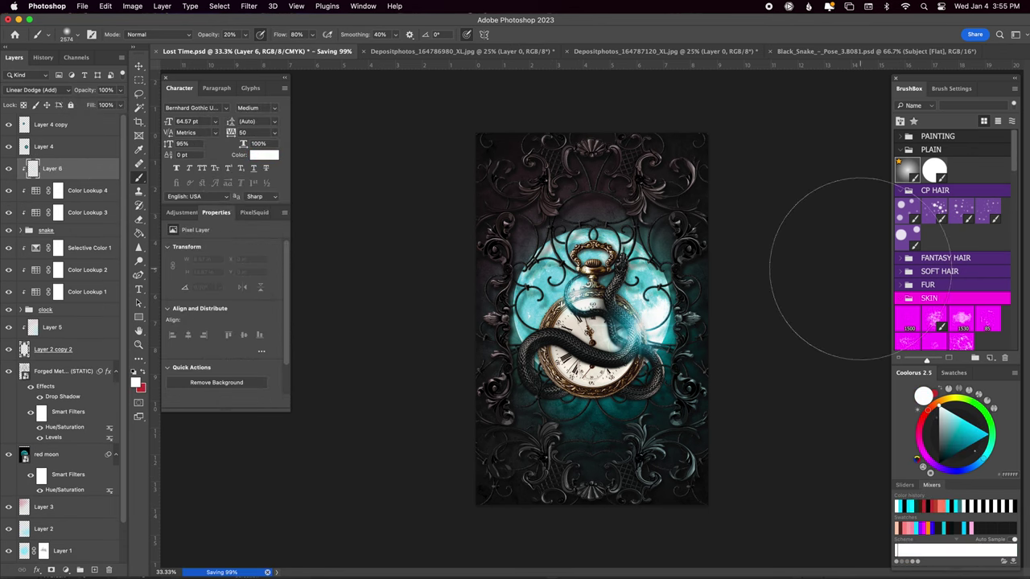
pyautogui.click(38, 89)
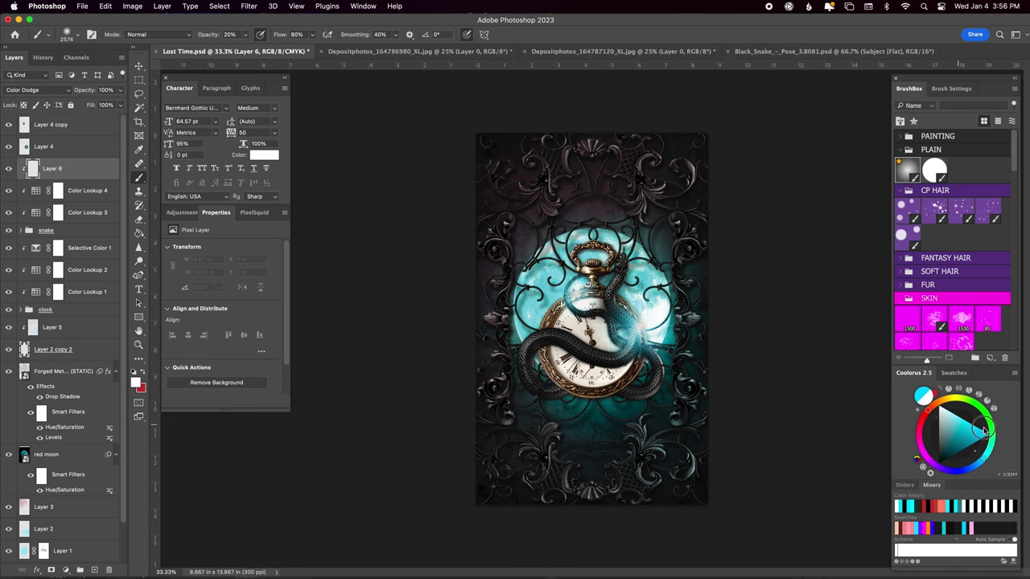
pyautogui.keyDown('alt'); pyautogui.click(641, 316); pyautogui.keyUp('alt')
pyautogui.press('0')
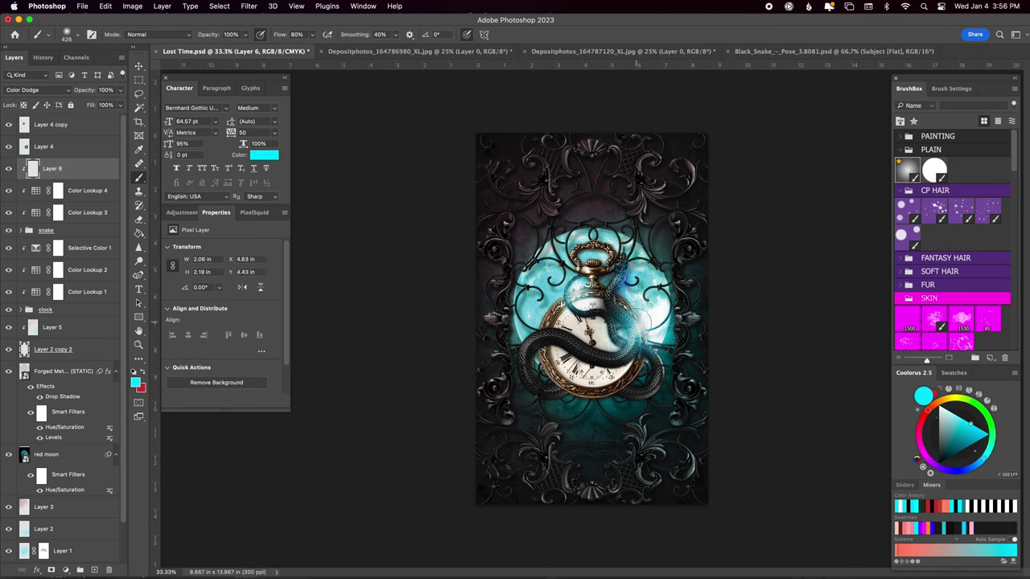
# - Paint cyan glow around the snake's head and lower coils, then save
pyautogui.click(626, 279)
pyautogui.moveTo(621, 291); pyautogui.dragTo(632, 257)
pyautogui.moveTo(580, 279)
pyautogui.mouseDown()
pyautogui.moveTo(579, 310)
pyautogui.moveTo(567, 304)
pyautogui.moveTo(580, 320)
pyautogui.mouseUp()
pyautogui.hotkey('ctrl', 'z')
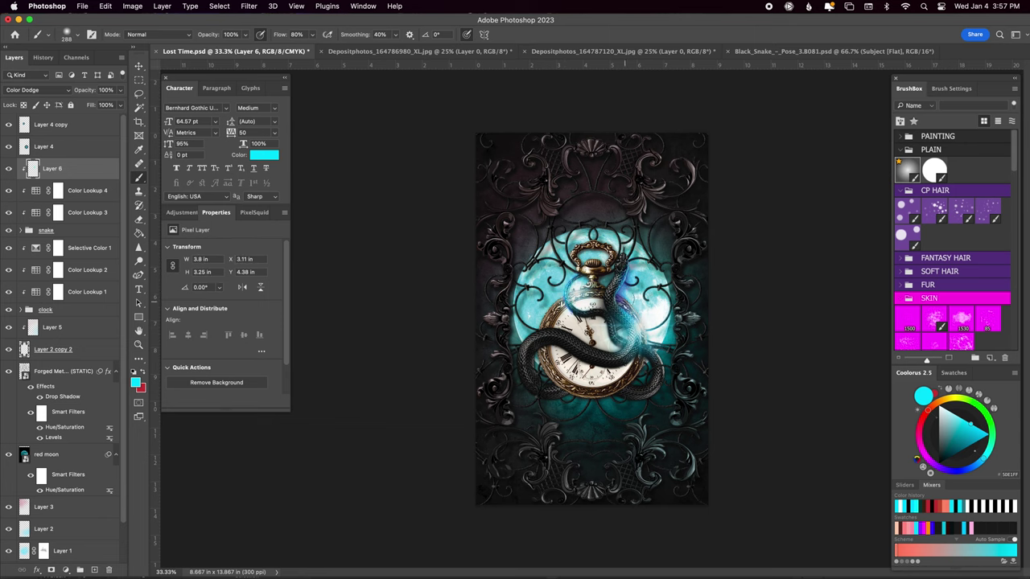
pyautogui.moveTo(615, 322); pyautogui.dragTo(627, 342)
pyautogui.moveTo(563, 342)
pyautogui.mouseDown()
pyautogui.moveTo(654, 360)
pyautogui.moveTo(672, 394)
pyautogui.moveTo(632, 406)
pyautogui.mouseUp()
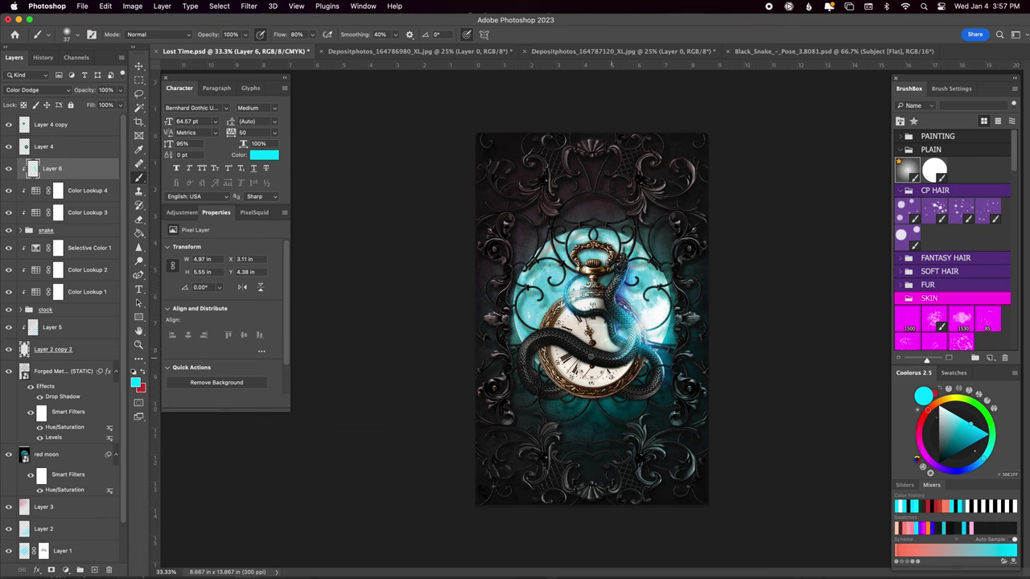
pyautogui.press('5')
pyautogui.moveTo(636, 391); pyautogui.dragTo(533, 360)
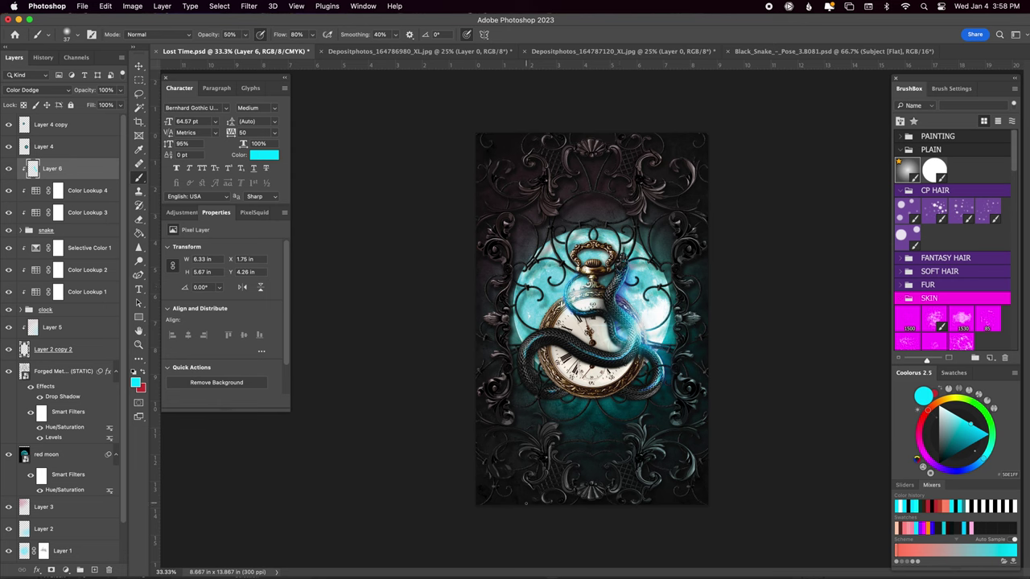
pyautogui.hotkey('ctrl', 's')
pyautogui.hotkey('ctrl', 'shift', 'alt', 'n')
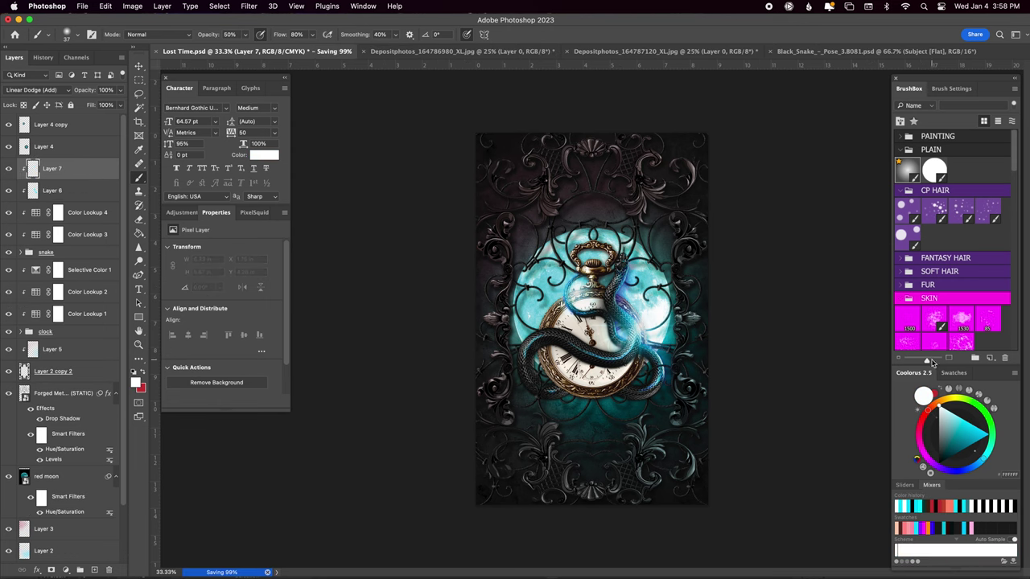
# - Paint white highlights with a small full-opacity brush near the snake's head and right coil
pyautogui.click(626, 263)
pyautogui.press('[')
pyautogui.press('[')
pyautogui.press('0')
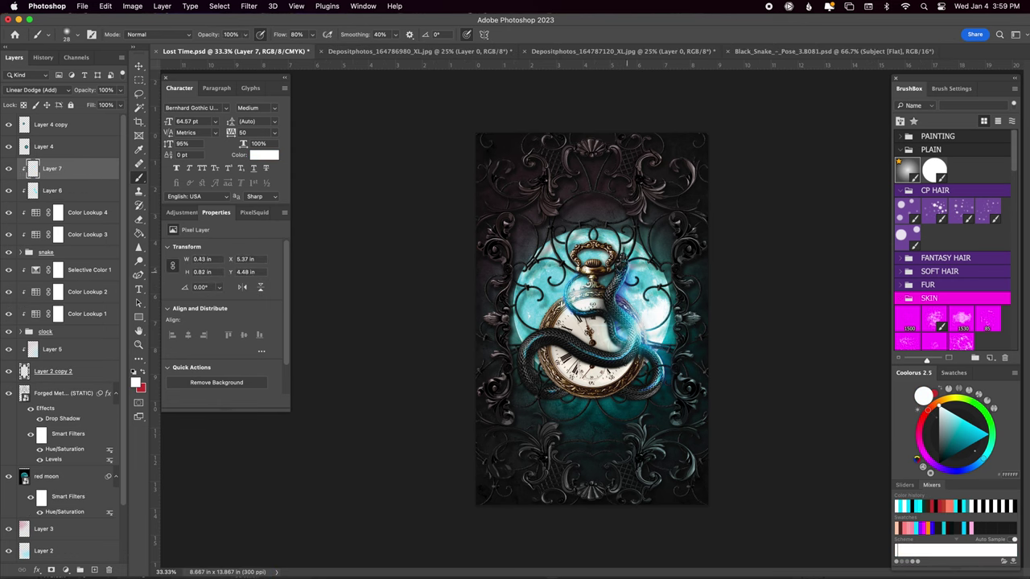
pyautogui.hotkey('ctrl', 'z')
pyautogui.hotkey('ctrl', '+')
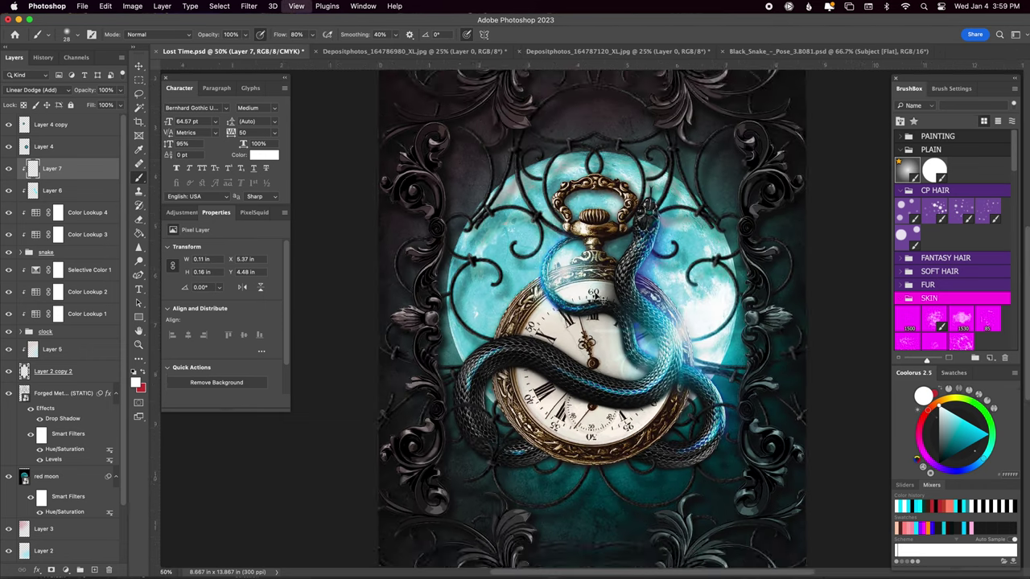
pyautogui.hotkey('ctrl', '+')
pyautogui.moveTo(651, 211)
pyautogui.mouseDown()
pyautogui.moveTo(665, 227)
pyautogui.moveTo(650, 259)
pyautogui.mouseUp()
pyautogui.moveTo(654, 304); pyautogui.dragTo(679, 392)
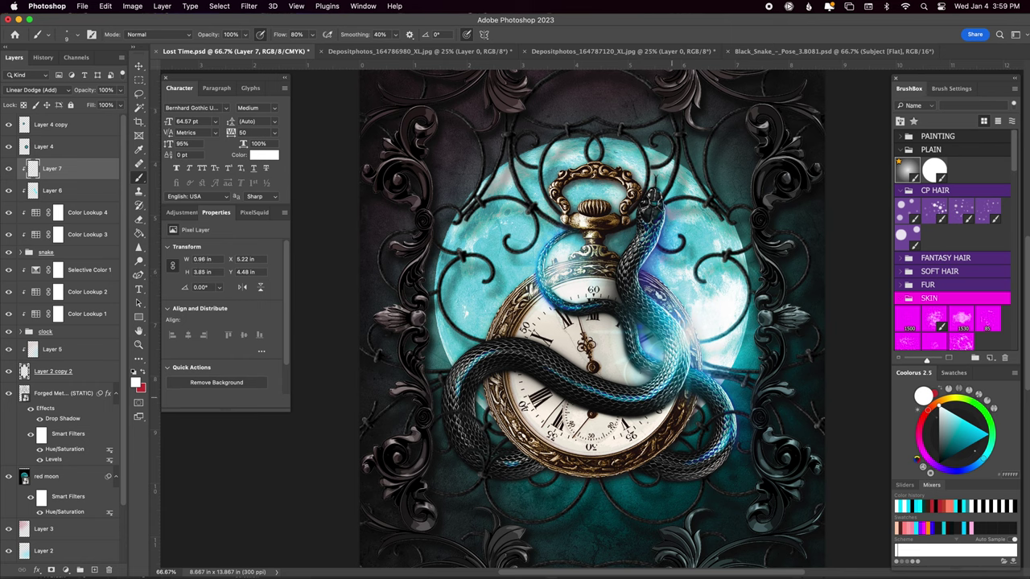
pyautogui.moveTo(638, 332); pyautogui.dragTo(648, 354)
pyautogui.moveTo(547, 238)
pyautogui.mouseDown()
pyautogui.moveTo(557, 236)
pyautogui.moveTo(539, 263)
pyautogui.mouseUp()
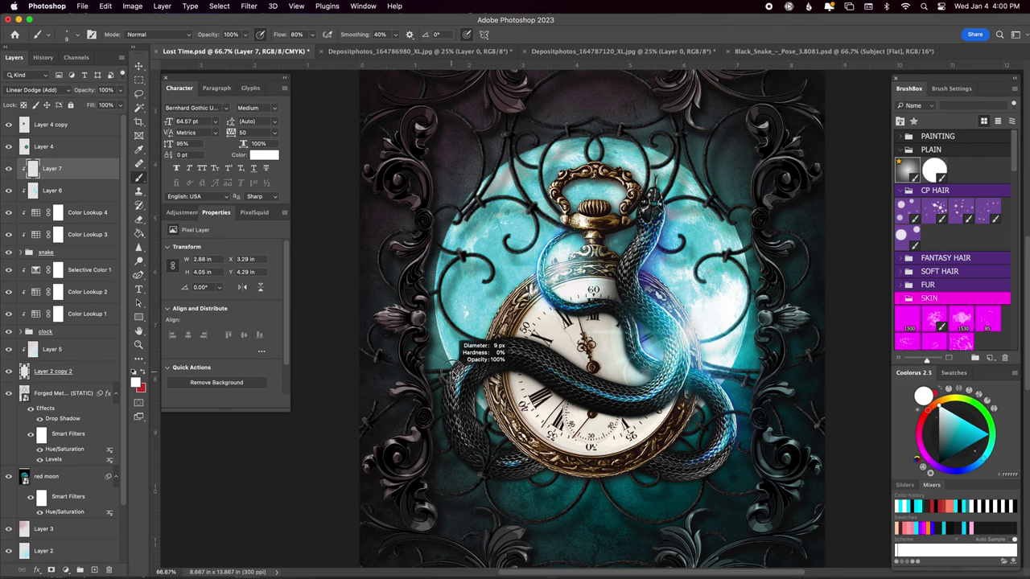
# - Paint a broader bluish glow along the snake's coils, undoing bad strokes, and save
pyautogui.moveTo(505, 343)
pyautogui.mouseDown()
pyautogui.moveTo(444, 376)
pyautogui.moveTo(656, 390)
pyautogui.mouseUp()
pyautogui.hotkey('ctrl', 'z')
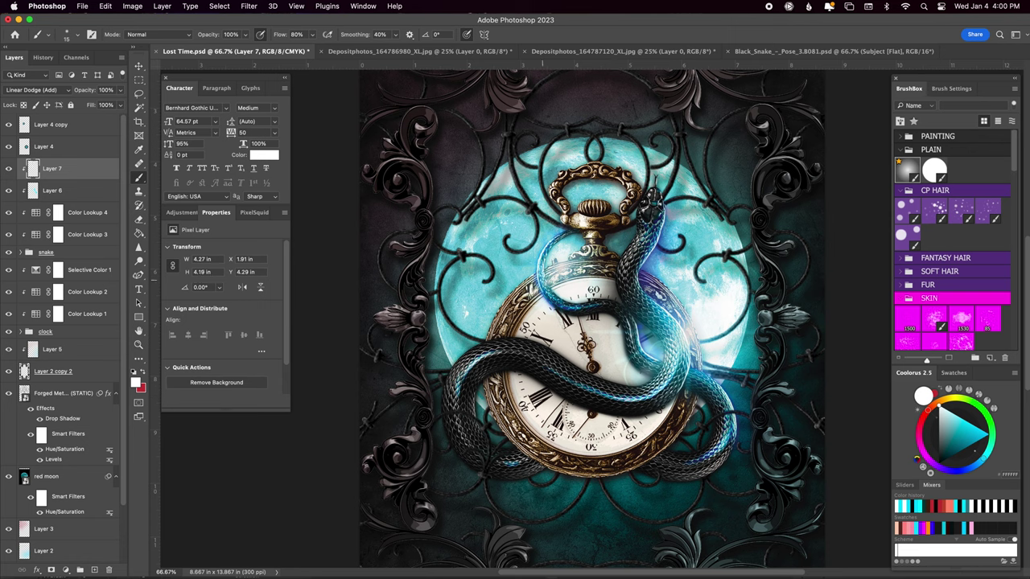
pyautogui.hotkey('ctrl', 'z')
pyautogui.moveTo(705, 378); pyautogui.dragTo(693, 375)
pyautogui.moveTo(736, 426); pyautogui.dragTo(736, 435)
pyautogui.moveTo(460, 434); pyautogui.dragTo(467, 371)
pyautogui.hotkey('ctrl', 'z')
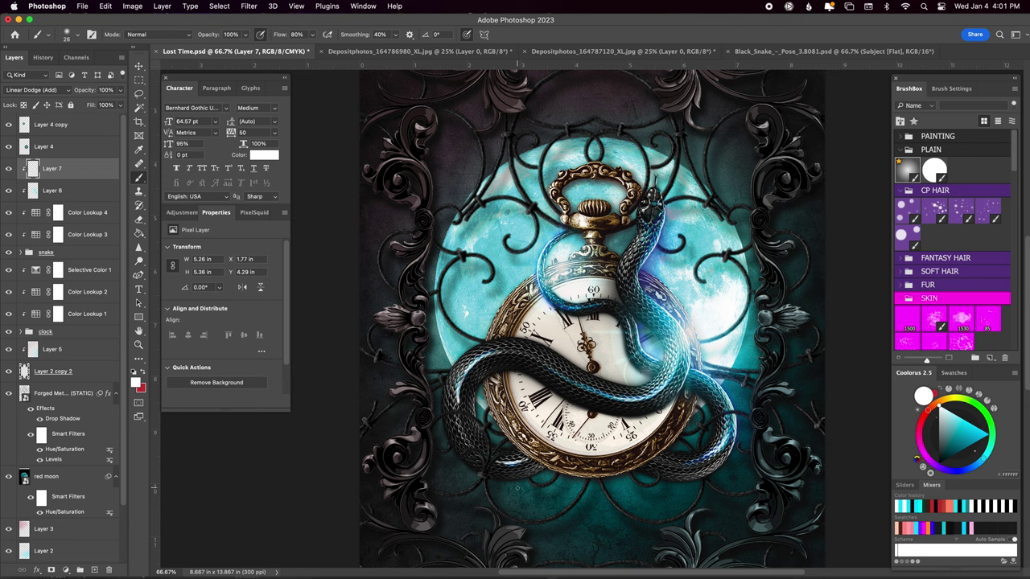
pyautogui.press(']')
pyautogui.press(']')
pyautogui.press(']')
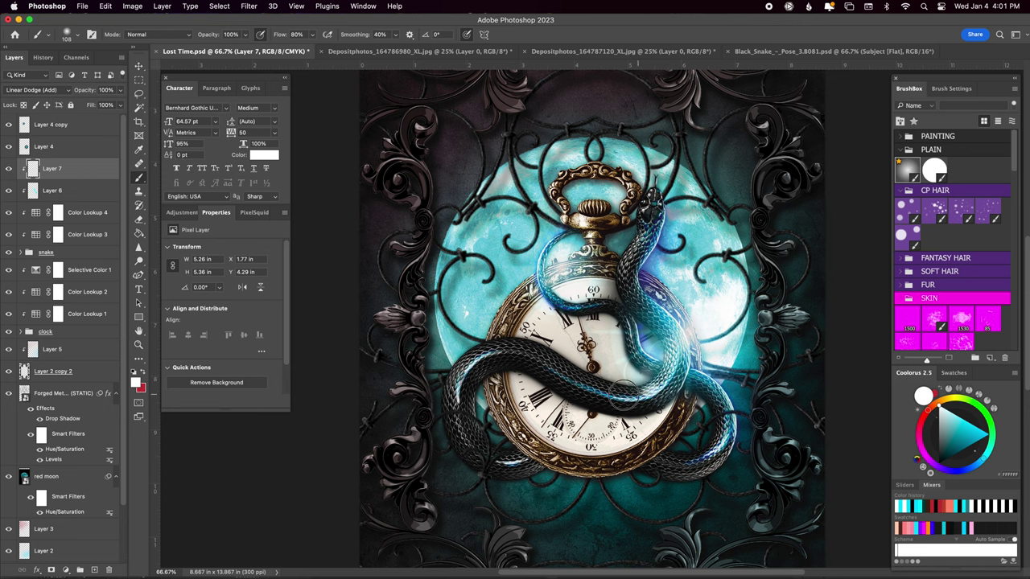
pyautogui.moveTo(660, 378); pyautogui.dragTo(681, 305)
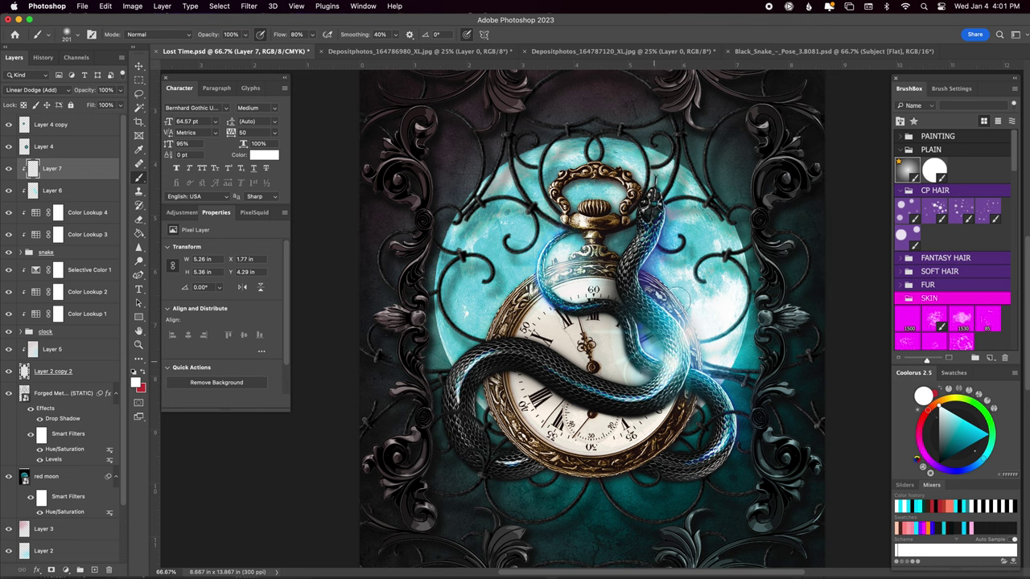
pyautogui.hotkey('ctrl', '-')
pyautogui.hotkey('ctrl', '-')
pyautogui.hotkey('ctrl', 's')
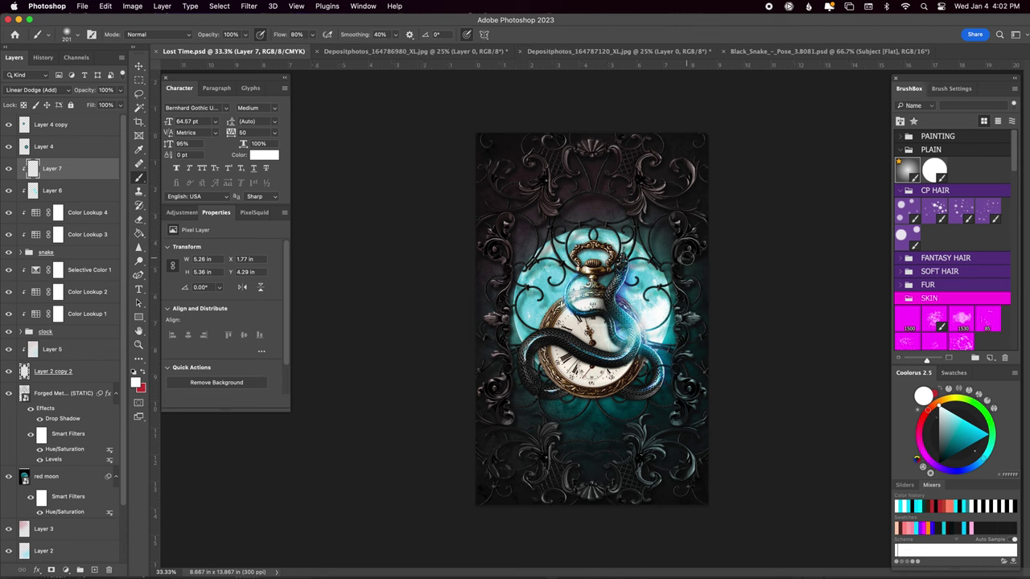
# - Add a Color-mode layer and sweep a faint cyan wash across the snake with a soft brush
pyautogui.click(94, 569)
pyautogui.click(36, 89)
pyautogui.click(32, 378)
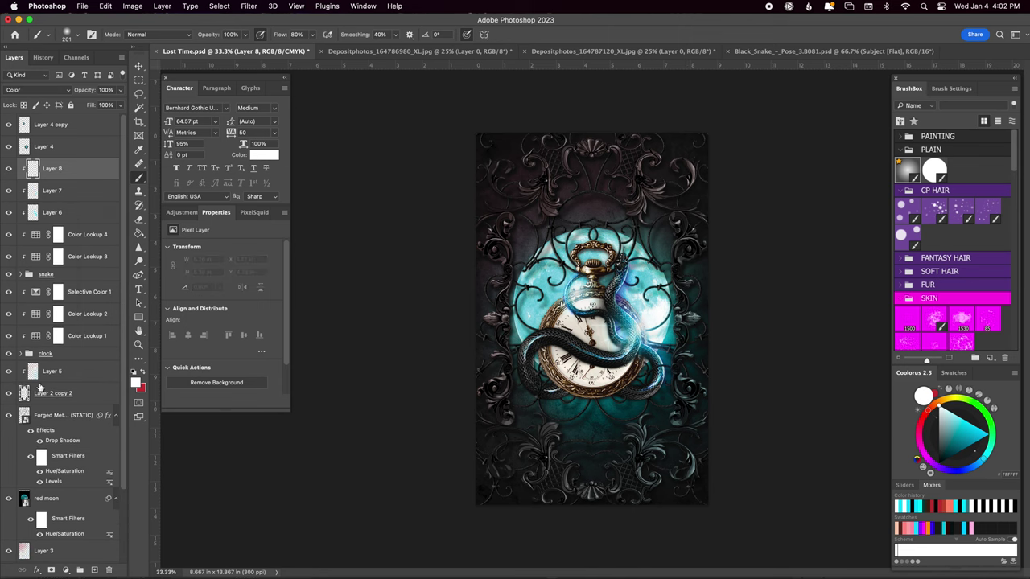
pyautogui.click(898, 506)
pyautogui.click(904, 173)
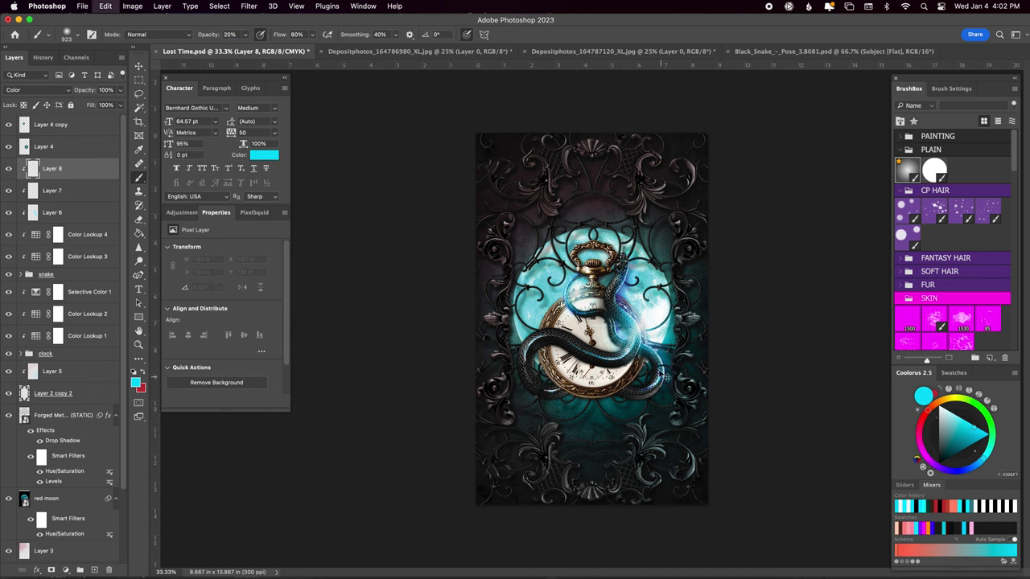
pyautogui.moveTo(662, 369); pyautogui.dragTo(541, 325)
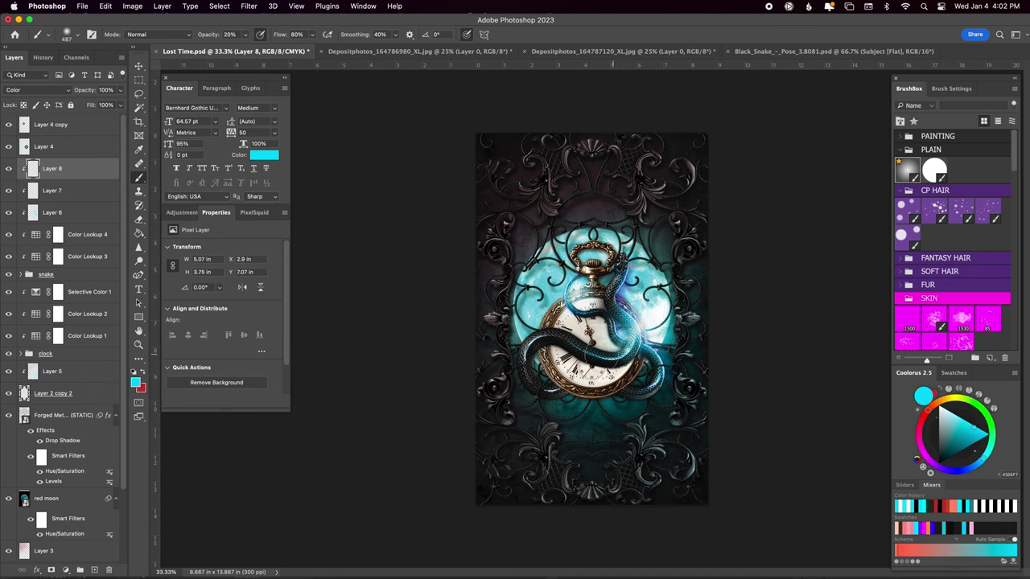
pyautogui.press('super+z')
pyautogui.moveTo(541, 349); pyautogui.dragTo(545, 333)
pyautogui.moveTo(663, 344); pyautogui.dragTo(617, 282)
# - Add a Color Dodge layer above Selective Color 1 and brighten the snake's body at 50%
pyautogui.click(81, 291)
pyautogui.click(94, 570)
pyautogui.click(38, 89)
pyautogui.click(36, 308)
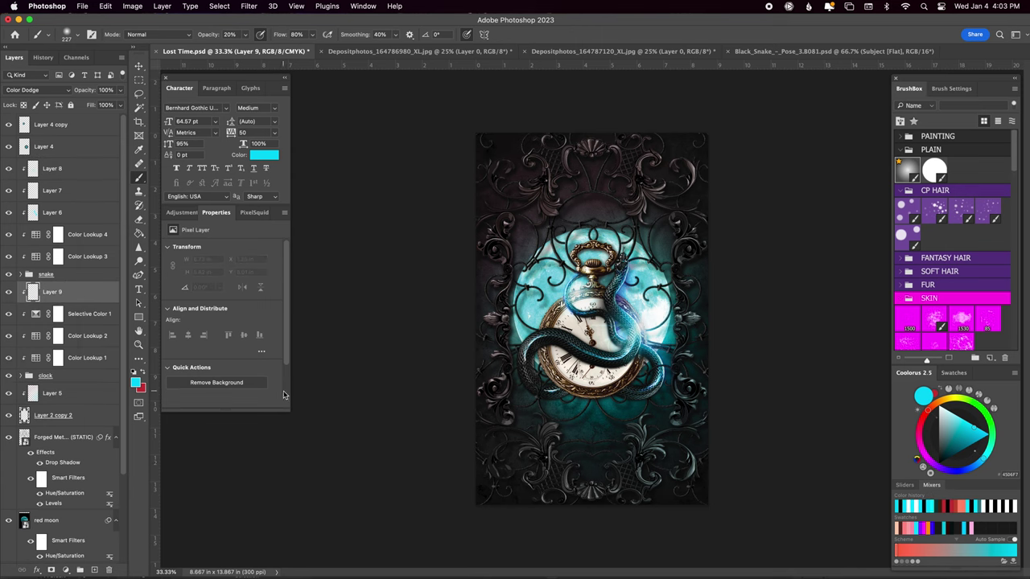
pyautogui.press('4')
pyautogui.press('5')
pyautogui.moveTo(705, 353); pyautogui.dragTo(625, 292)
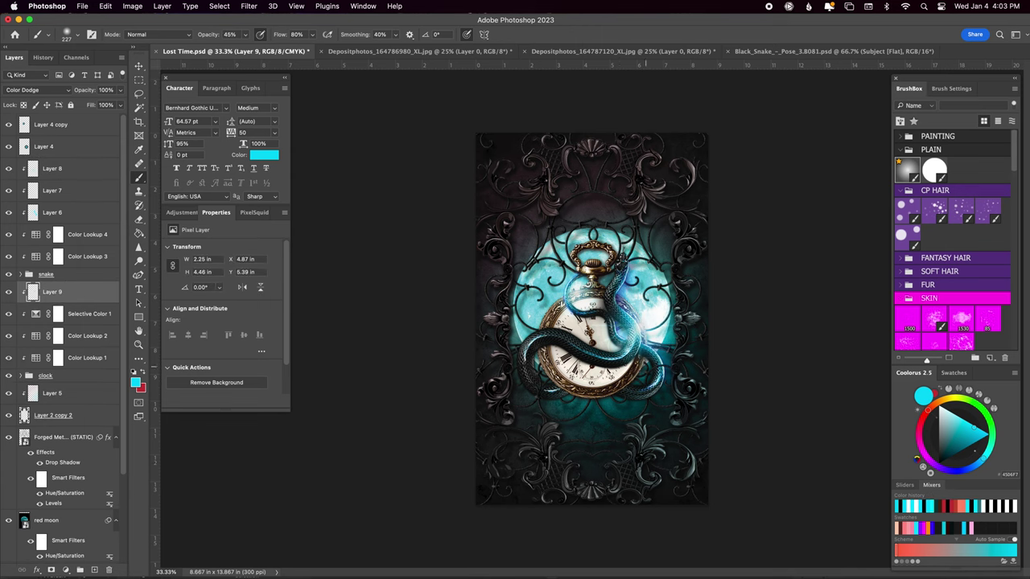
pyautogui.moveTo(640, 374); pyautogui.dragTo(614, 262)
# - Switch that layer to Linear Dodge (Add) and paint full-opacity highlights on the snake's scales
pyautogui.hotkey('alt', 'shift', 'w')
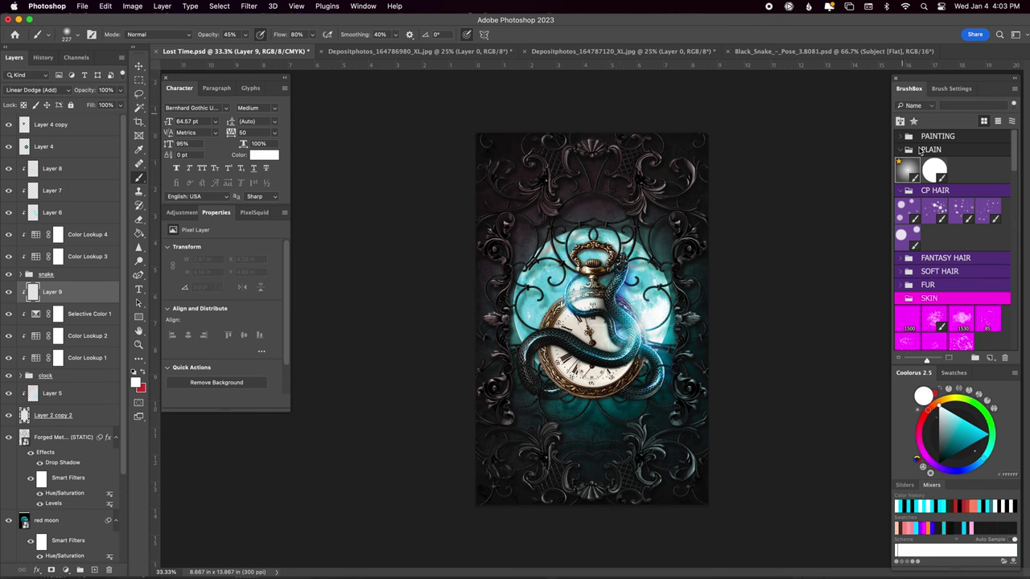
pyautogui.press('0')
pyautogui.press('super+equal')
pyautogui.press('super+equal')
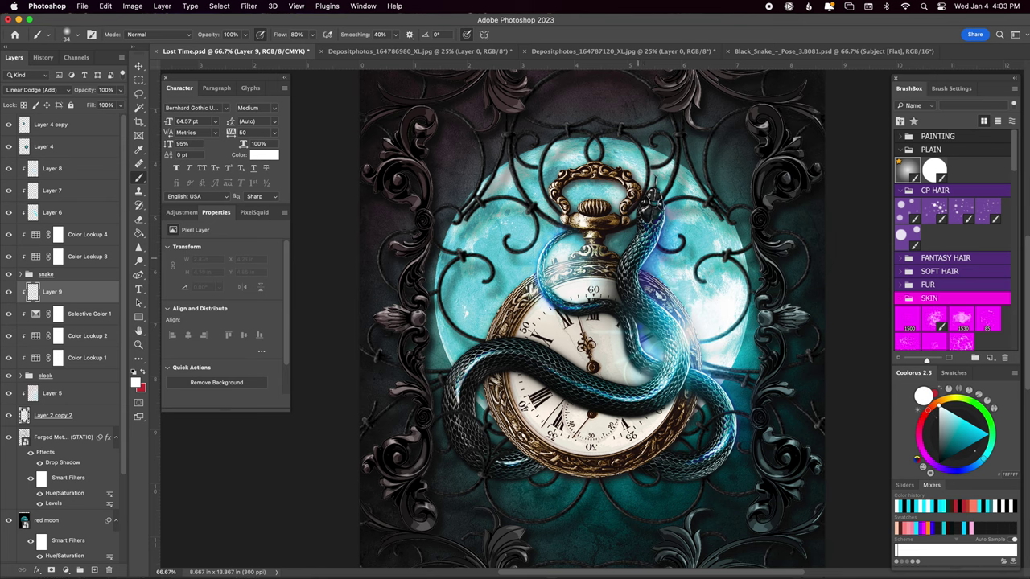
pyautogui.moveTo(664, 275); pyautogui.dragTo(680, 309)
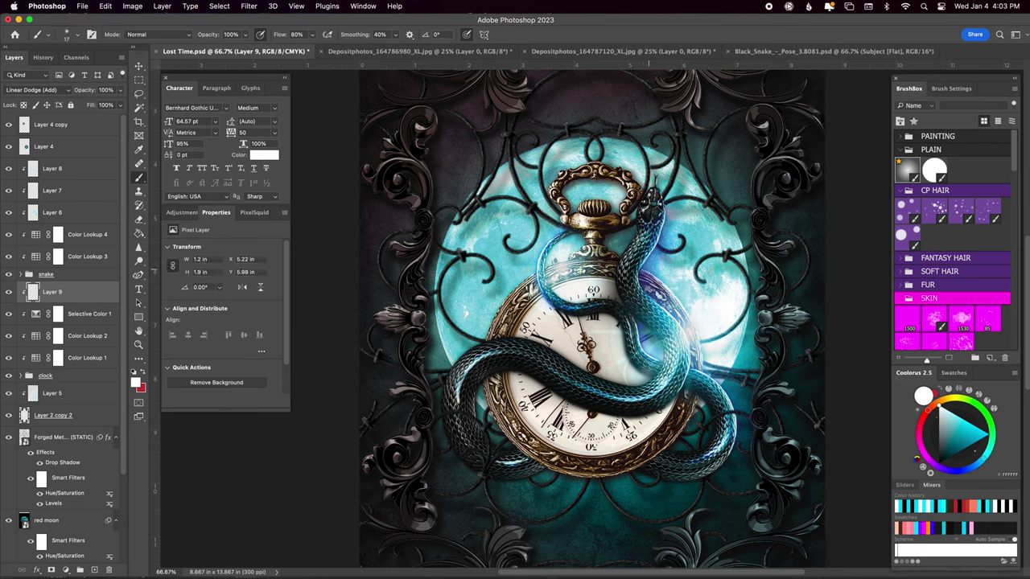
pyautogui.moveTo(630, 210)
pyautogui.mouseDown()
pyautogui.moveTo(657, 173)
pyautogui.moveTo(607, 284)
pyautogui.mouseUp()
pyautogui.moveTo(527, 280); pyautogui.dragTo(492, 326)
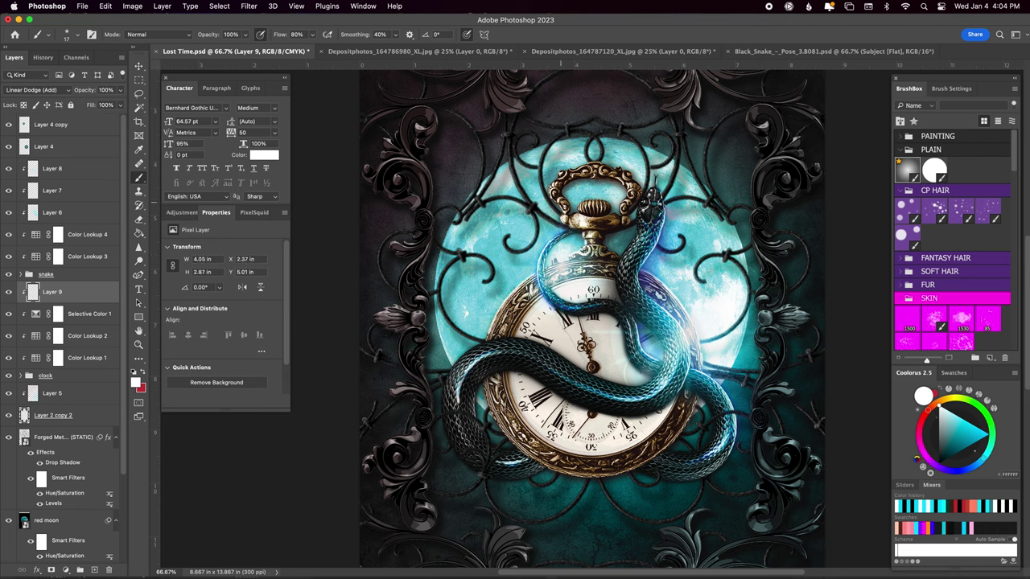
pyautogui.hotkey('ctrl', '-')
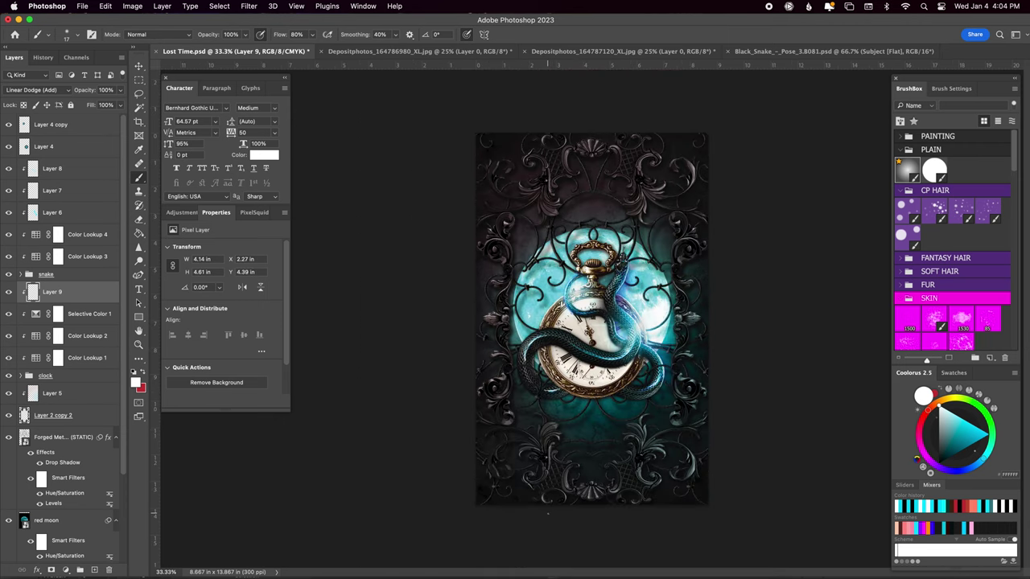
pyautogui.hotkey('ctrl', '+')
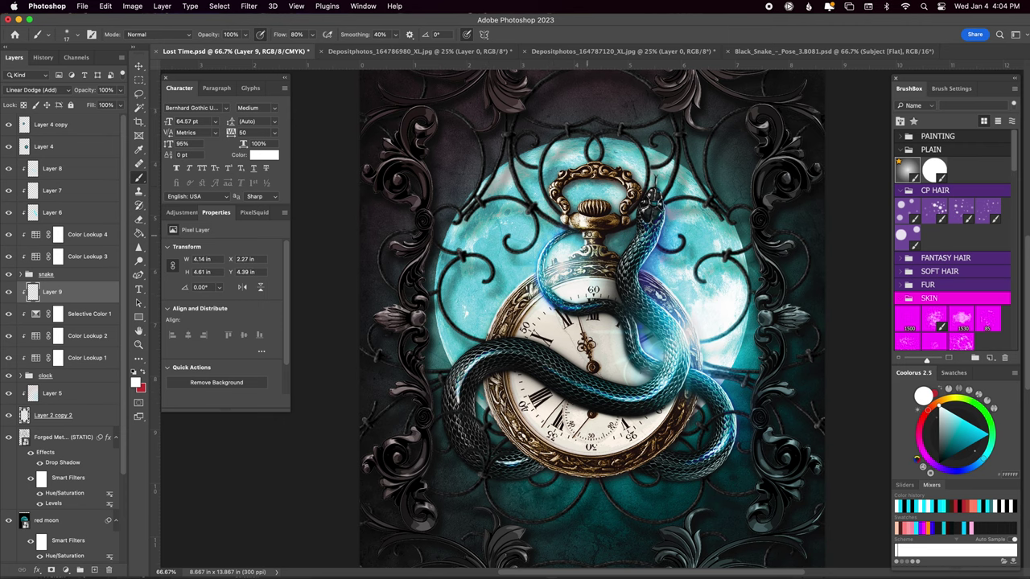
pyautogui.hotkey('ctrl', '-')
pyautogui.hotkey('ctrl', '-')
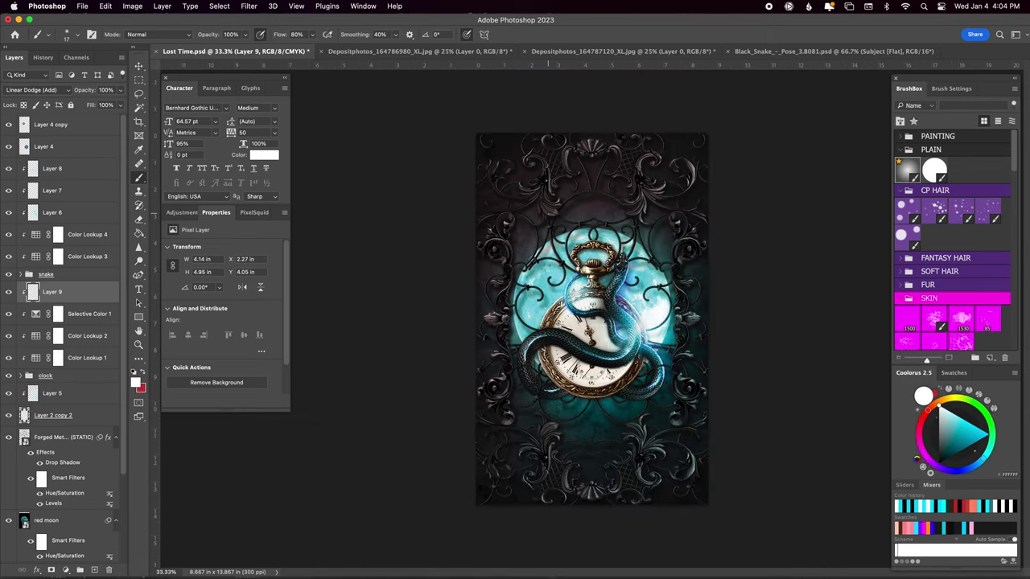
pyautogui.hotkey('ctrl', 'shift', 'alt', 'n')
# - Set Layer 10 to Color mode and tint the upper snake and clock cyan at 20%
pyautogui.click(36, 89)
pyautogui.click(32, 380)
pyautogui.press('2')
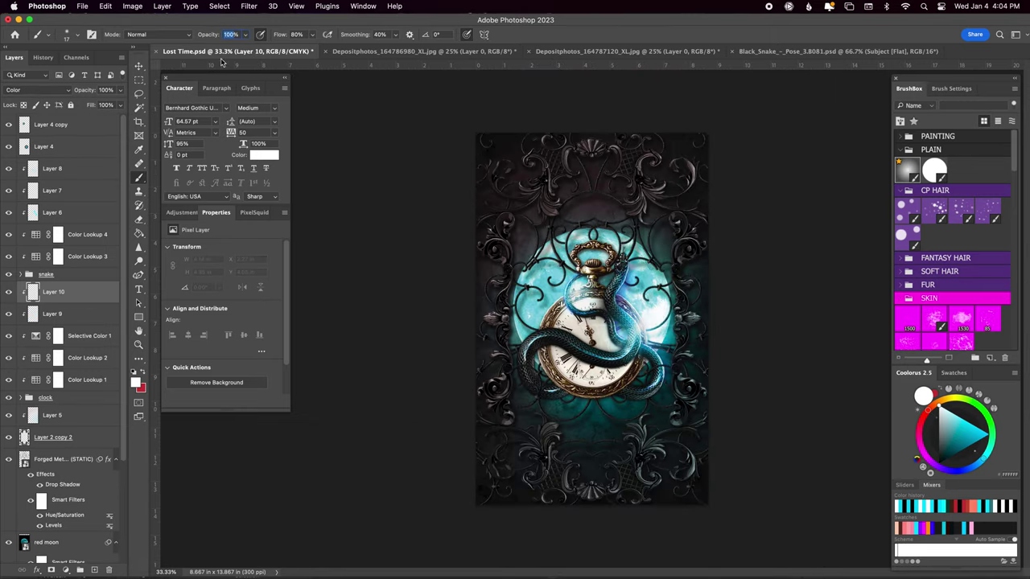
pyautogui.keyDown('alt'); pyautogui.click(623, 374); pyautogui.keyUp('alt')
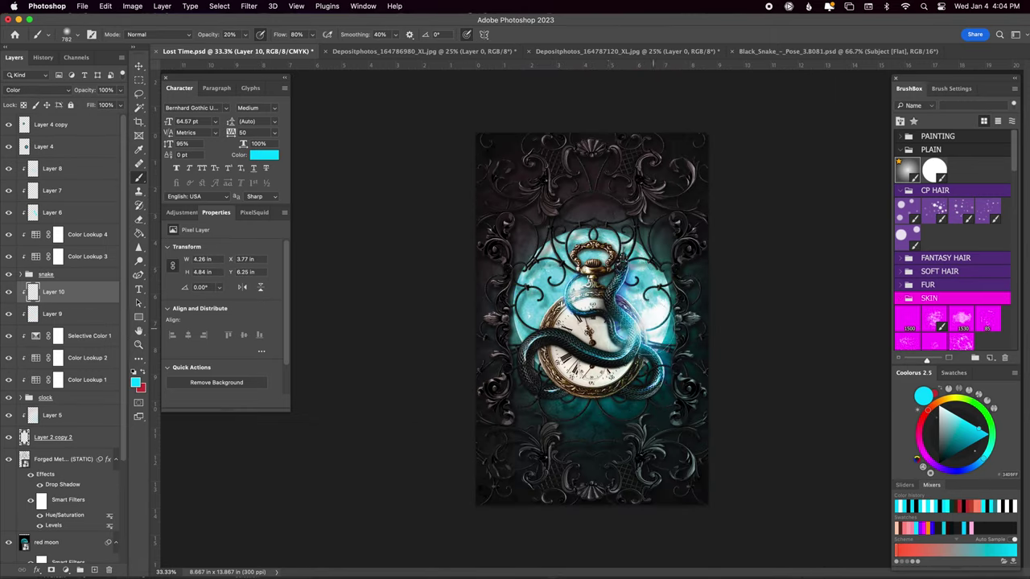
pyautogui.moveTo(595, 337)
pyautogui.mouseDown()
pyautogui.moveTo(637, 304)
pyautogui.moveTo(643, 273)
pyautogui.mouseUp()
# - Paint a faint red tint around the clock on Layer 8, then return to Layer 10 and save
pyautogui.press('x')
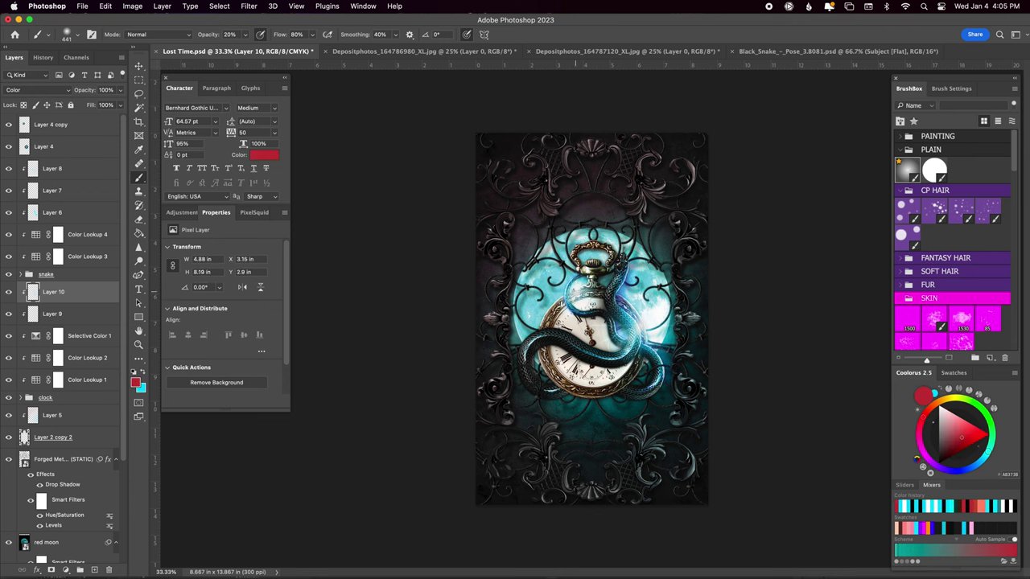
pyautogui.click(52, 168)
pyautogui.moveTo(518, 387); pyautogui.dragTo(527, 395)
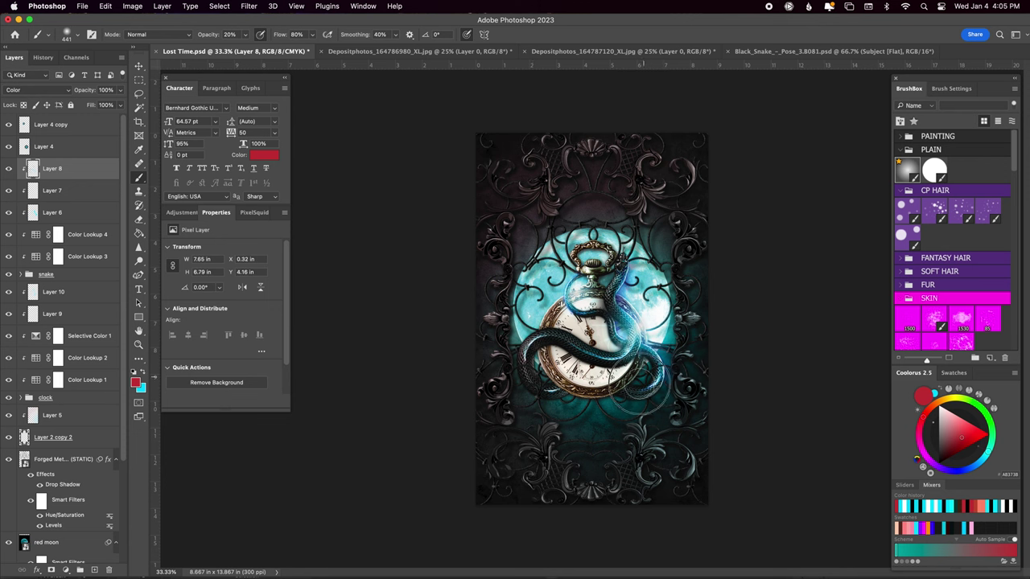
pyautogui.moveTo(539, 363); pyautogui.dragTo(571, 269)
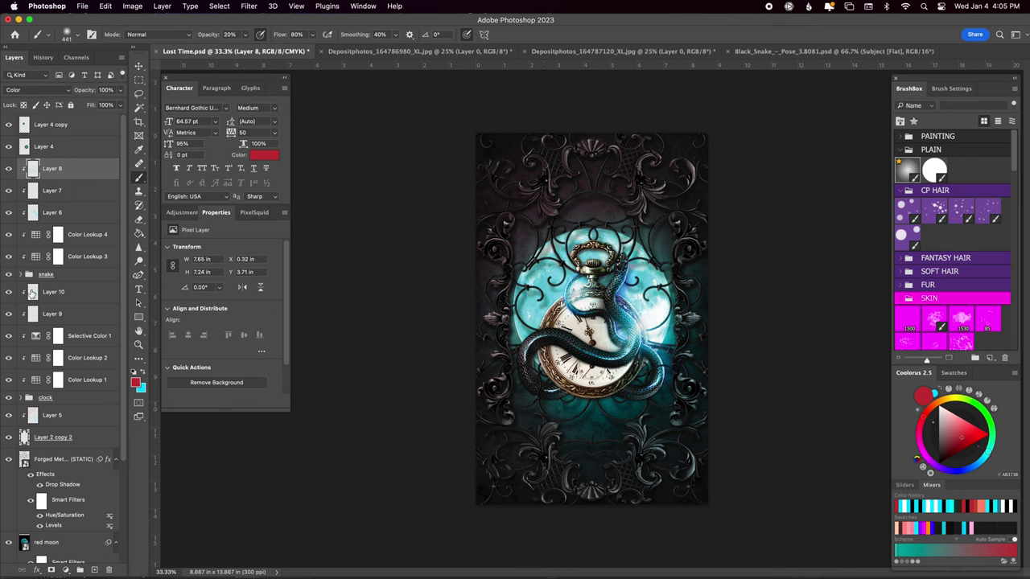
pyautogui.click(48, 292)
pyautogui.press('super+s')
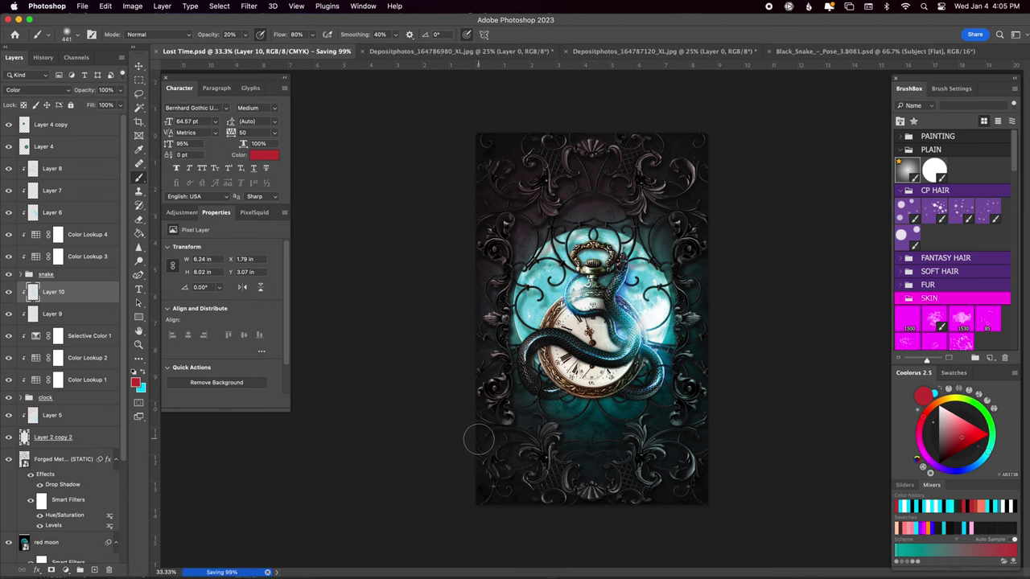
# - Add a new layer above Layer 5 with a fine plain white brush, zoomed to the cover's top
pyautogui.click(58, 415)
pyautogui.click(94, 570)
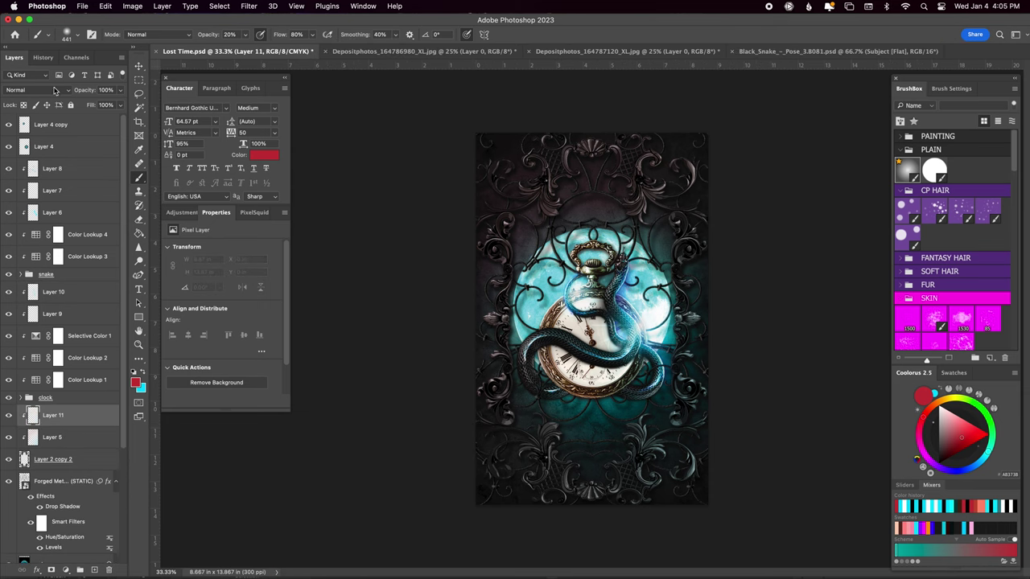
pyautogui.click(907, 171)
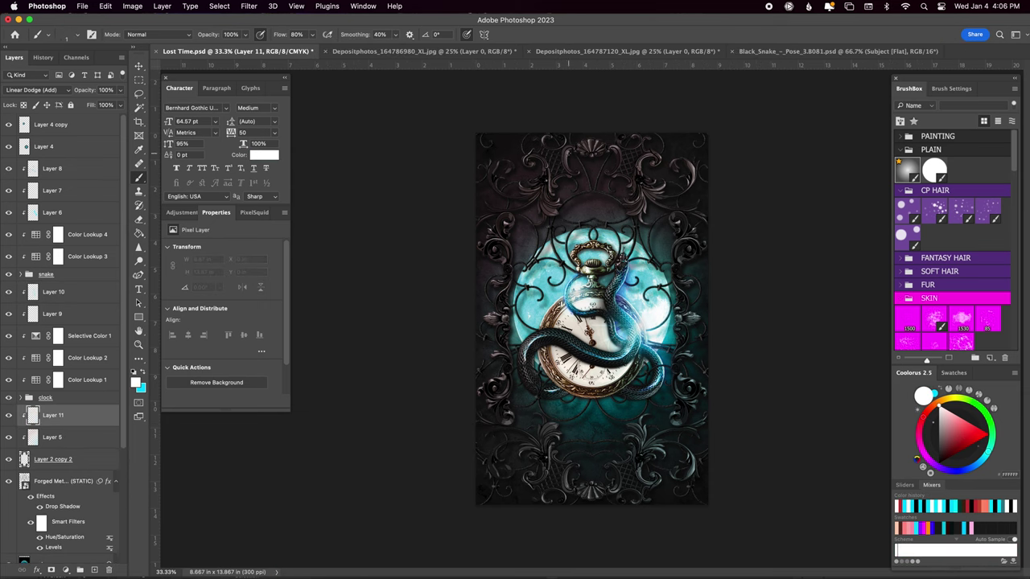
pyautogui.press('[')
pyautogui.press('[')
pyautogui.press('[')
pyautogui.hotkey('ctrl', '+')
pyautogui.hotkey('ctrl', '+')
pyautogui.hotkey('ctrl', '-')
pyautogui.hotkey('ctrl', '-')
pyautogui.click(10, 461)
pyautogui.hotkey('ctrl', '+')
pyautogui.hotkey('ctrl', '+')
pyautogui.hotkey('ctrl', '+')
pyautogui.hotkey('ctrl', '-')
pyautogui.scroll(5, 513, 421)
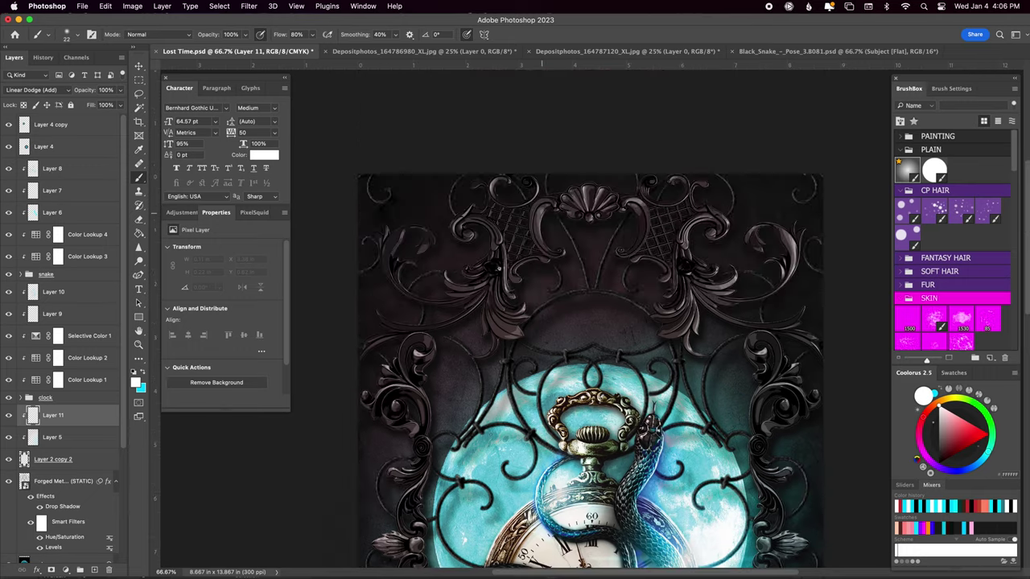
pyautogui.hotkey('ctrl', '-')
pyautogui.hotkey('ctrl', '-')
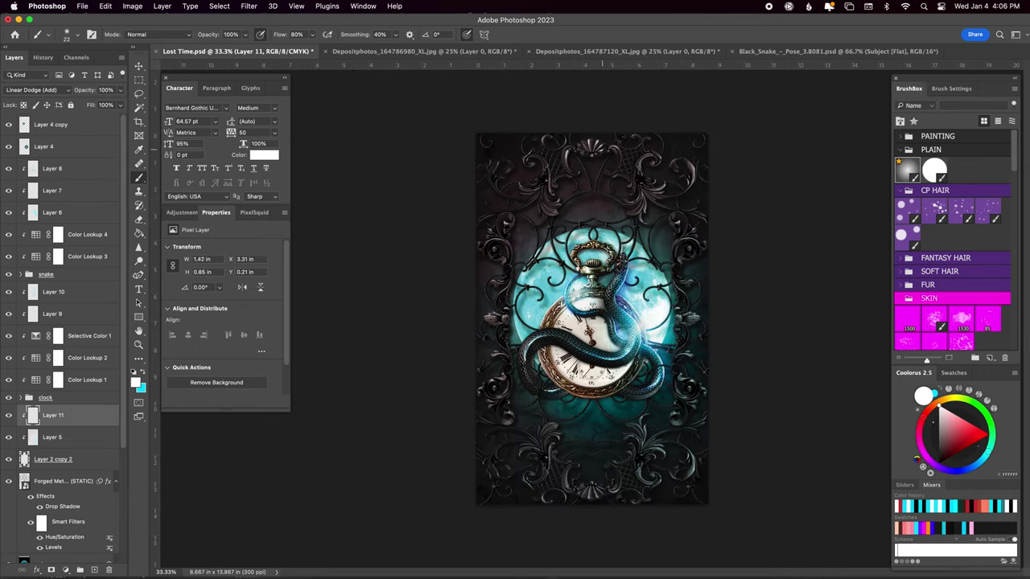
# - Paint white highlights along the top frame ornaments
pyautogui.moveTo(586, 149); pyautogui.dragTo(544, 139)
pyautogui.moveTo(533, 139); pyautogui.dragTo(527, 139)
pyautogui.hotkey('ctrl', 'z')
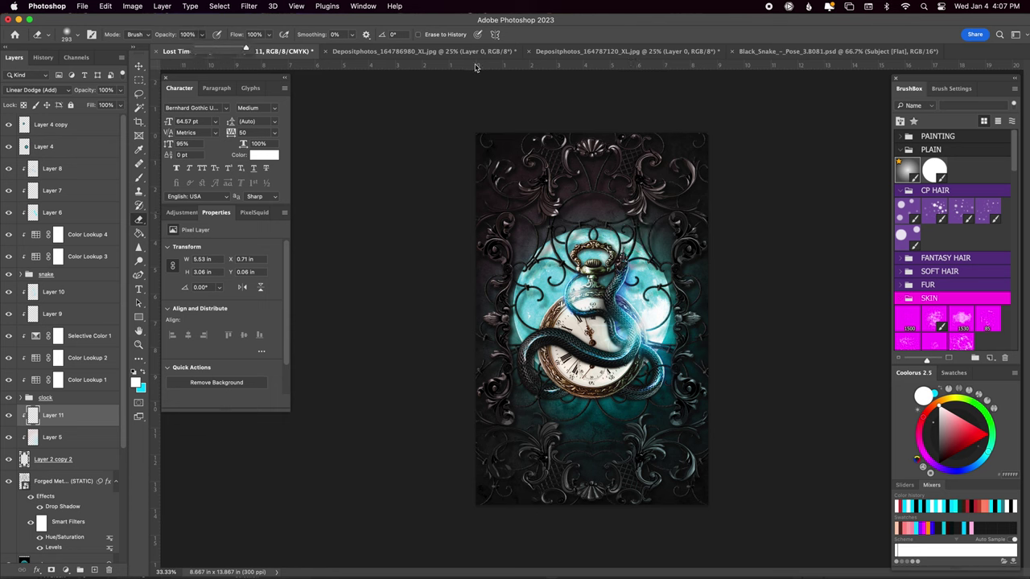
pyautogui.hotkey('ctrl', 'shift', 'z')
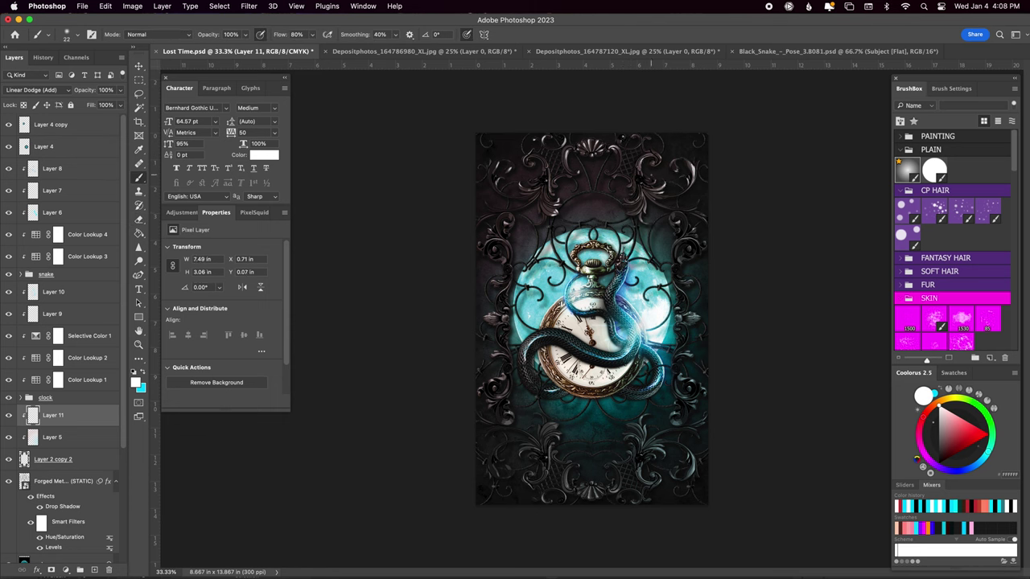
pyautogui.moveTo(679, 234); pyautogui.dragTo(680, 241)
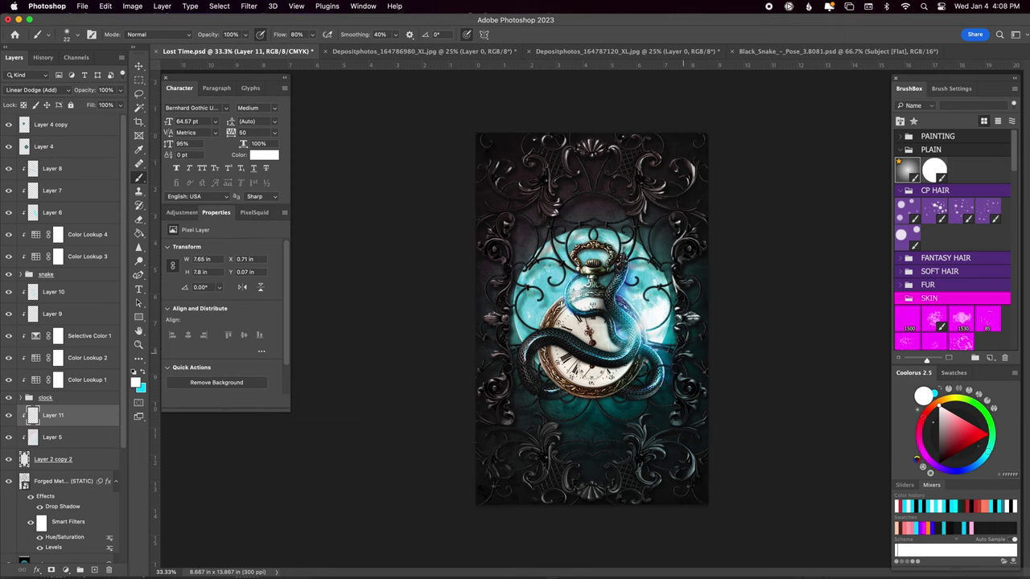
# - Paint bright glow dabs beside the clock and snake, enlarging the brush for a lower dab
pyautogui.click(679, 378)
pyautogui.click(678, 384)
pyautogui.press(']')
pyautogui.press(']')
pyautogui.click(683, 423)
pyautogui.moveTo(684, 403)
pyautogui.mouseDown()
pyautogui.moveTo(674, 401)
pyautogui.moveTo(683, 407)
pyautogui.mouseUp()
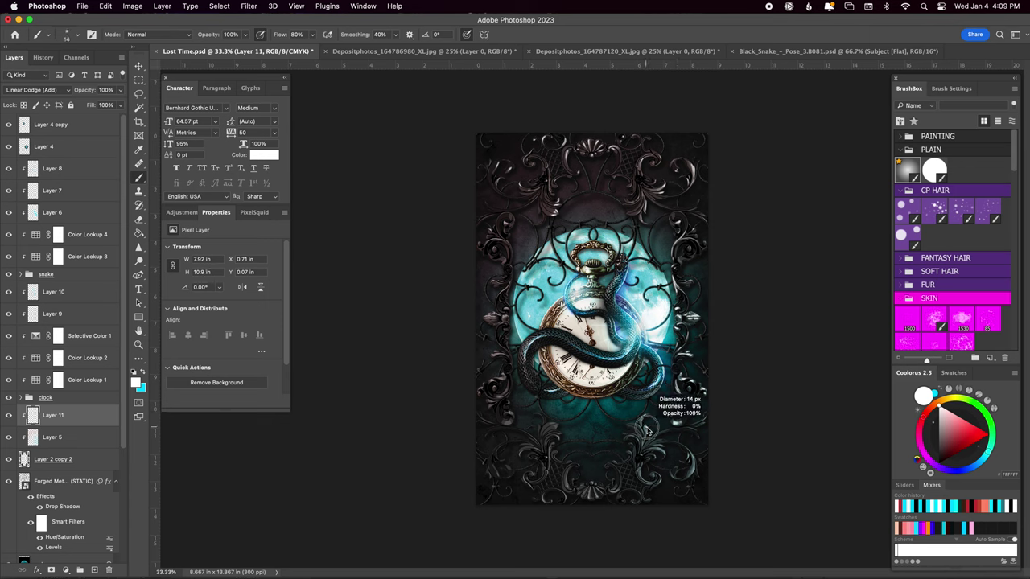
# - Add more small glow dabs near the snake and left side, then save the cover
pyautogui.click(645, 427)
pyautogui.press('super+z')
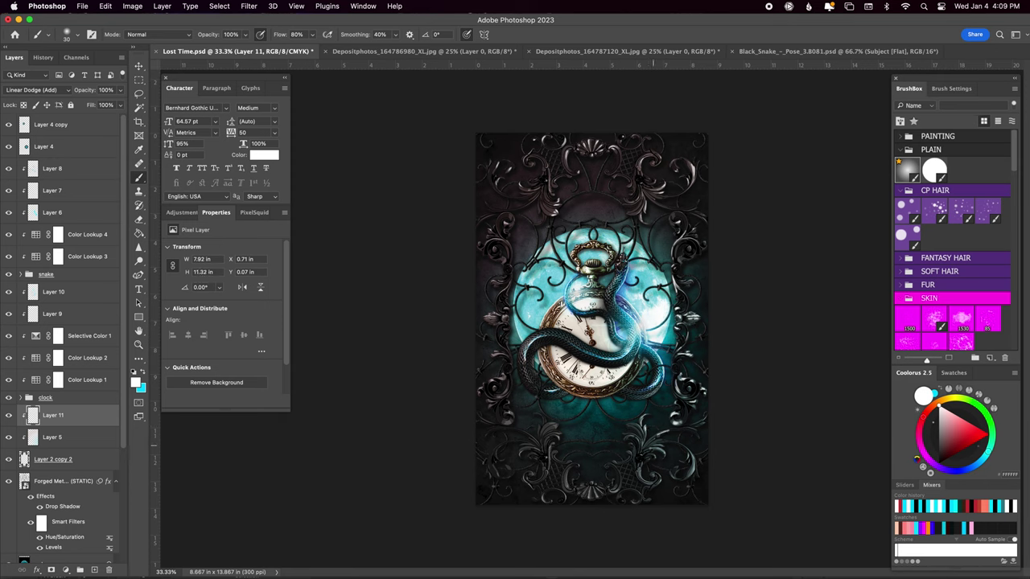
pyautogui.click(693, 463)
pyautogui.click(509, 310)
pyautogui.moveTo(495, 278); pyautogui.dragTo(511, 277)
pyautogui.hotkey('ctrl', 's')
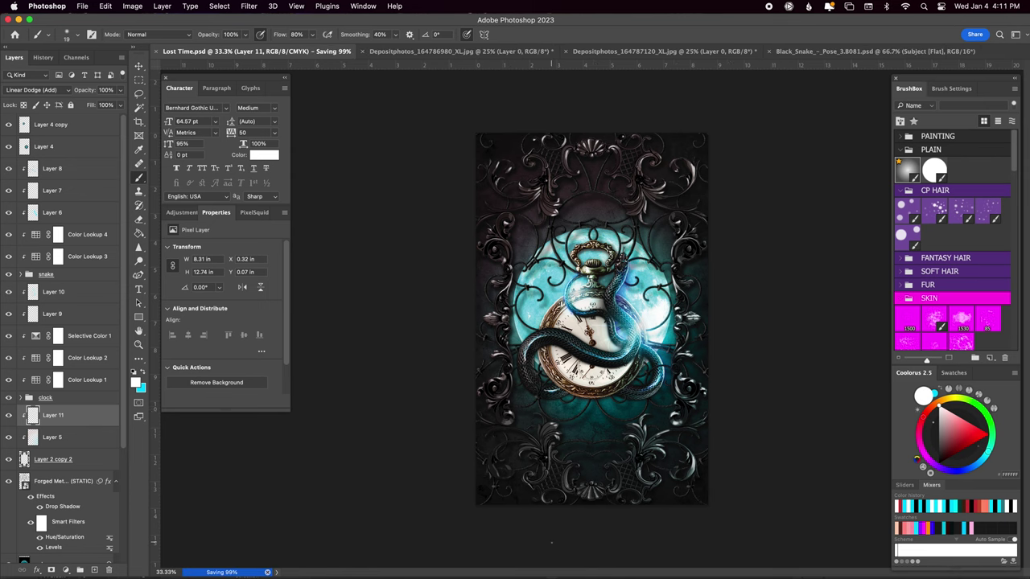
# - Add the text 'LOST' near the top of the cover above Layer 4 copy
pyautogui.click(51, 125)
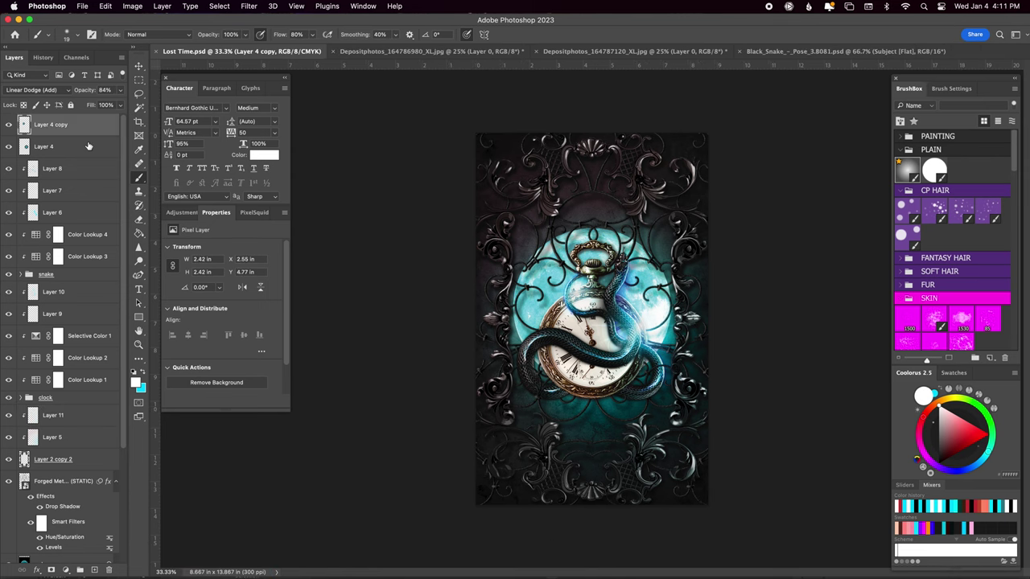
pyautogui.press('t')
pyautogui.click(510, 200)
pyautogui.write('lost')
pyautogui.press('BackSpace')
pyautogui.press('BackSpace')
pyautogui.press('BackSpace')
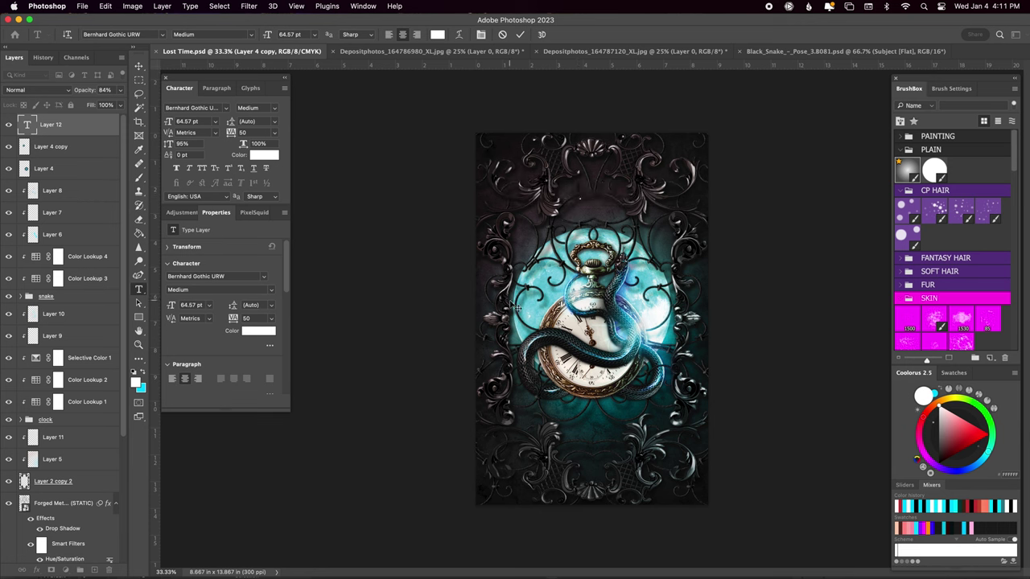
pyautogui.write('LOST')
pyautogui.hotkey('ctrl', 'Return')
# - Try Brilon, then Nomos Regular on LOST with tracking 0, and enlarge it
pyautogui.click(190, 108)
pyautogui.write('Brilon')
pyautogui.press('Return')
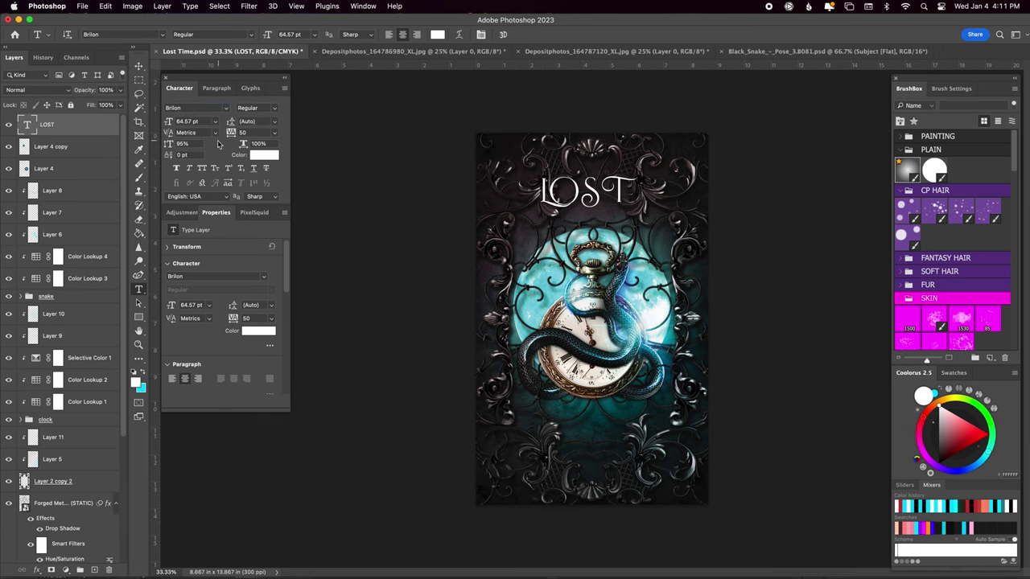
pyautogui.click(226, 108)
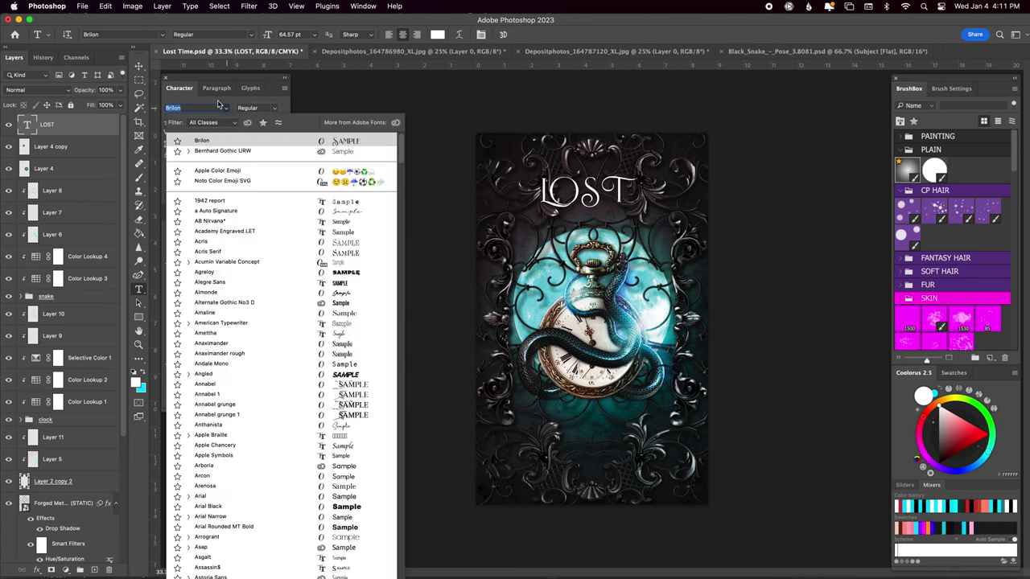
pyautogui.write('nomos')
pyautogui.click(241, 179)
pyautogui.click(274, 132)
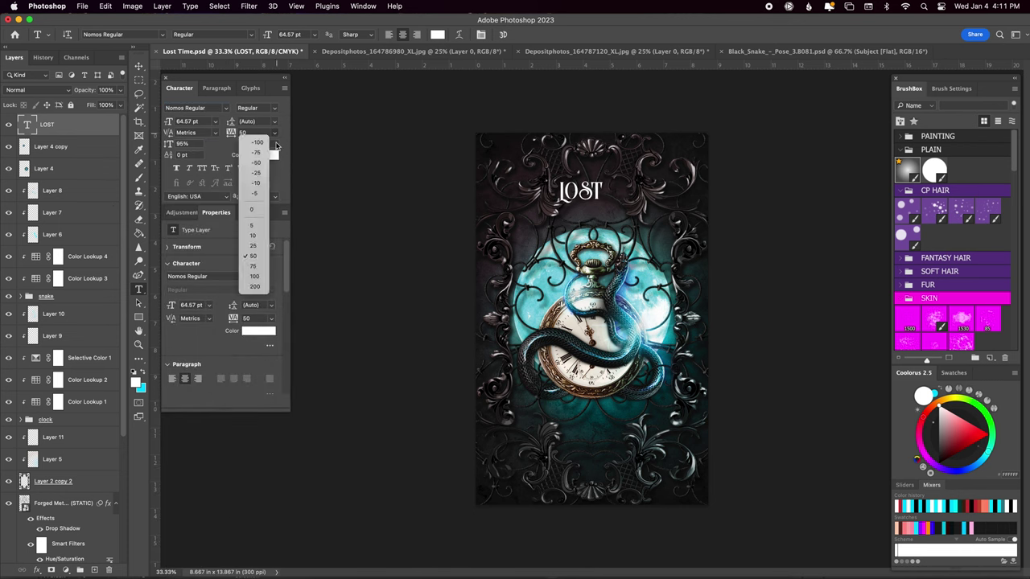
pyautogui.click(254, 211)
pyautogui.hotkey('ctrl', 't')
pyautogui.moveTo(602, 202)
pyautogui.mouseDown()
pyautogui.moveTo(599, 256)
pyautogui.moveTo(620, 213)
pyautogui.mouseUp()
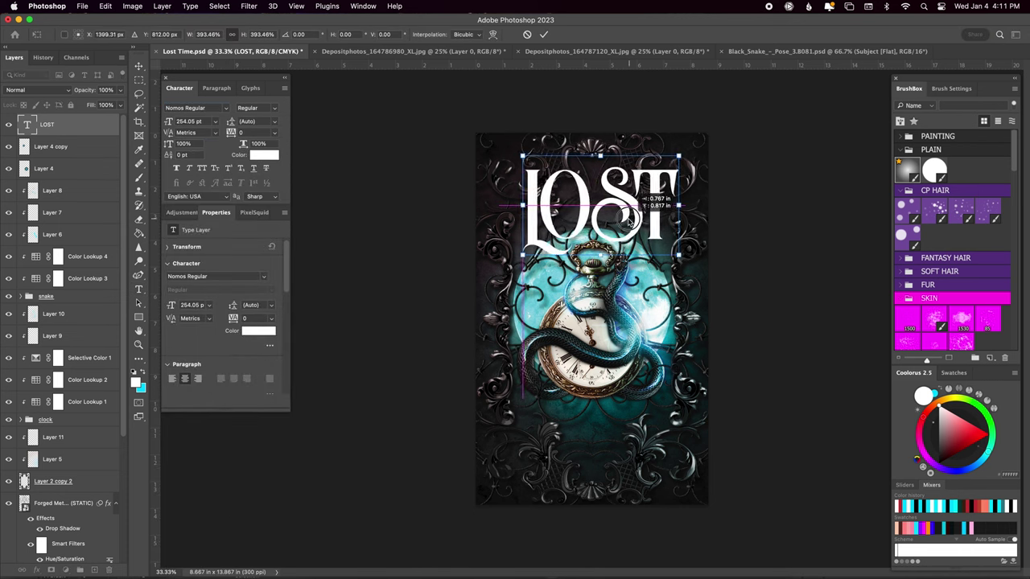
pyautogui.press('Return')
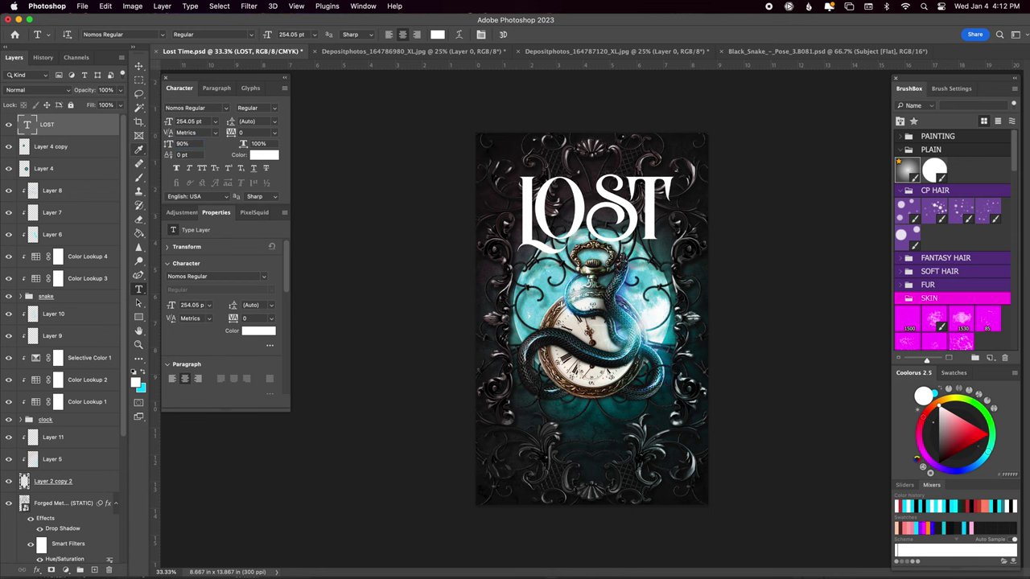
# - Switch LOST to Battlesbridge and scale it to fit the cover width
pyautogui.click(226, 107)
pyautogui.scroll(-5, 395, 165)
pyautogui.scroll(1, 395, 165)
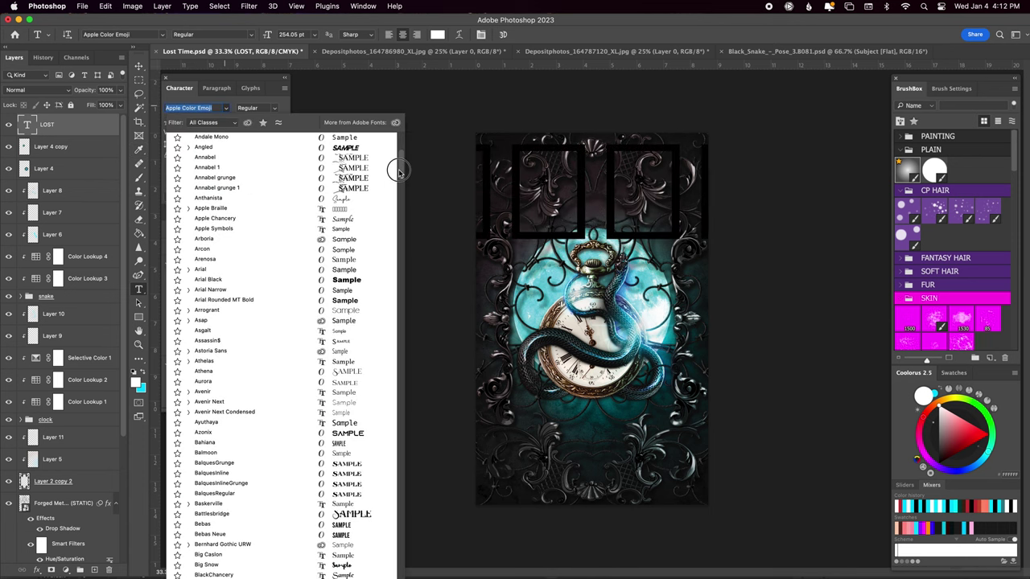
pyautogui.click(352, 517)
pyautogui.hotkey('ctrl', 't')
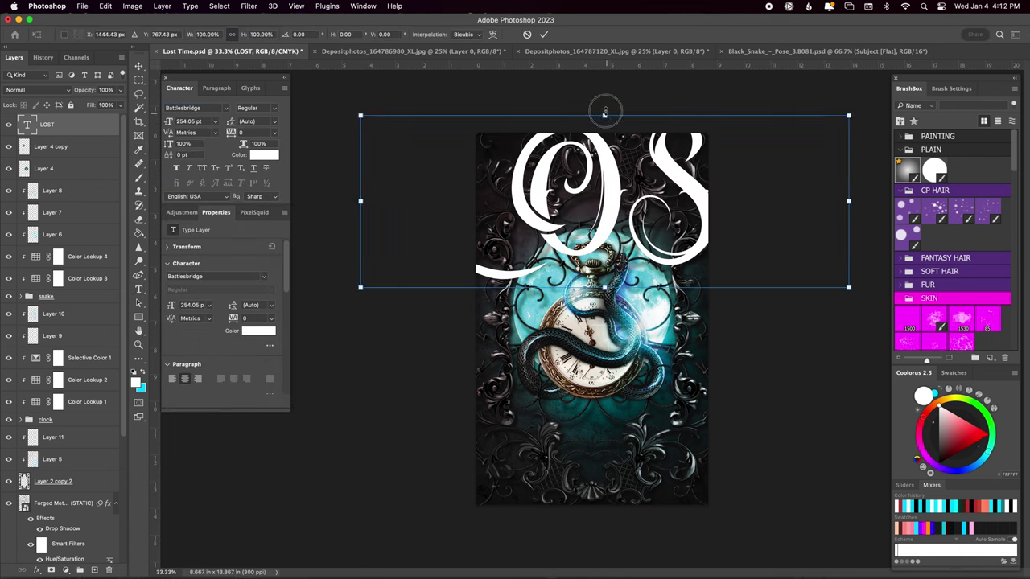
pyautogui.moveTo(850, 95); pyautogui.dragTo(732, 195)
pyautogui.moveTo(633, 230); pyautogui.dragTo(643, 211)
pyautogui.press('Return')
# - Browse the font list and set LOST in Mozza Regular
pyautogui.click(226, 108)
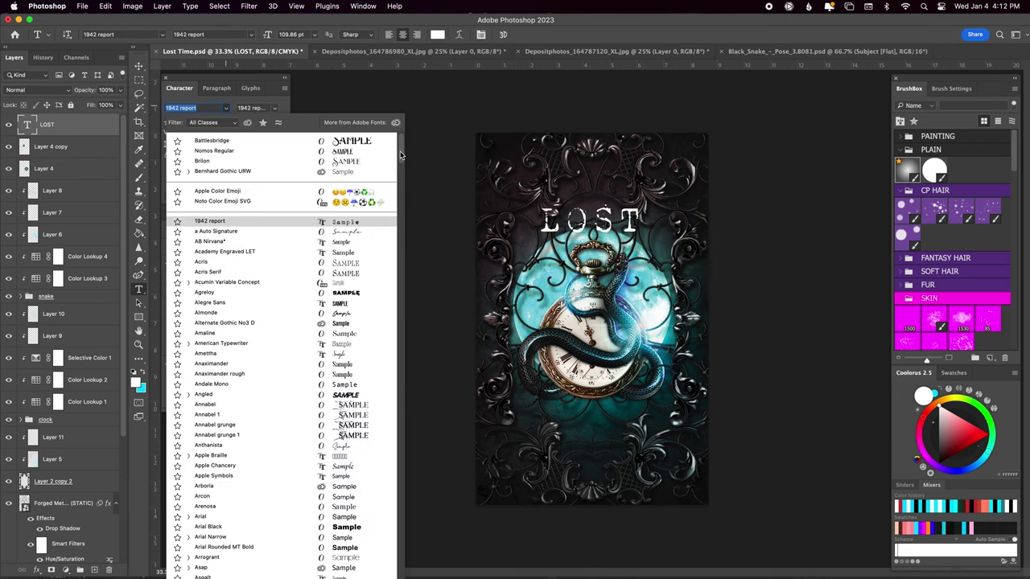
pyautogui.scroll(-5, 361, 310)
pyautogui.scroll(-5, 361, 310)
pyautogui.scroll(-3, 361, 314)
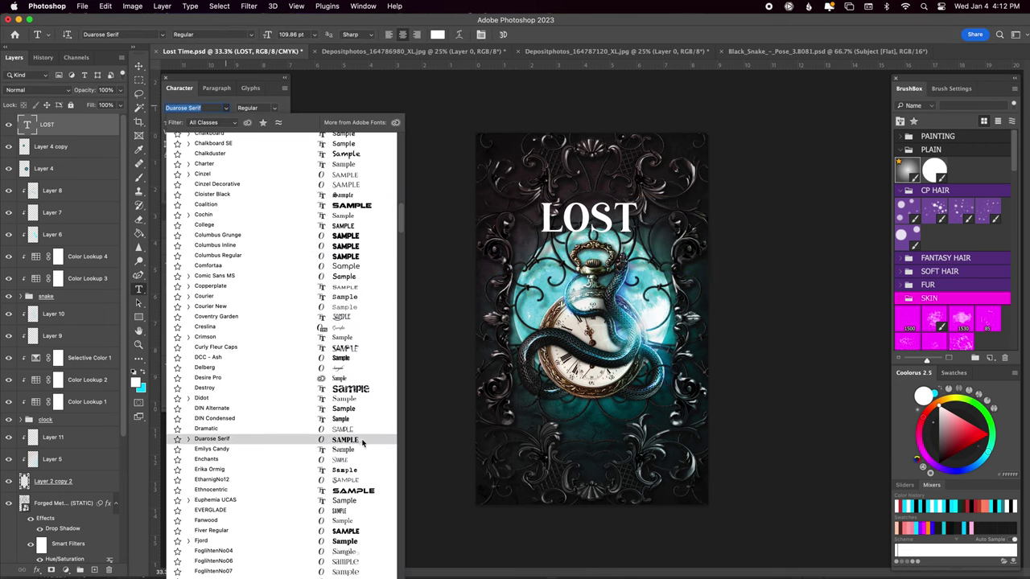
pyautogui.scroll(-2, 360, 378)
pyautogui.scroll(-1, 351, 310)
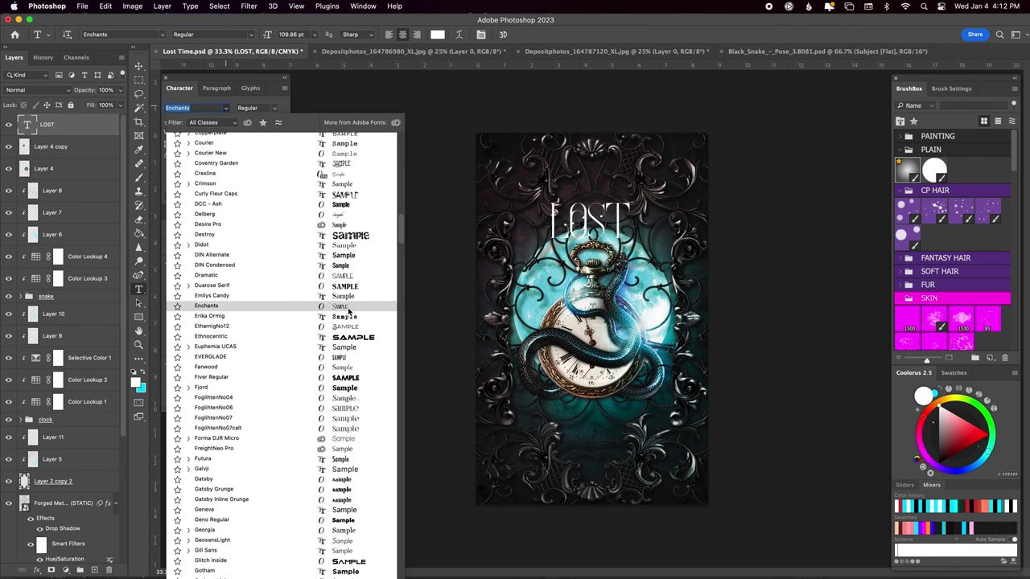
pyautogui.scroll(-8, 354, 265)
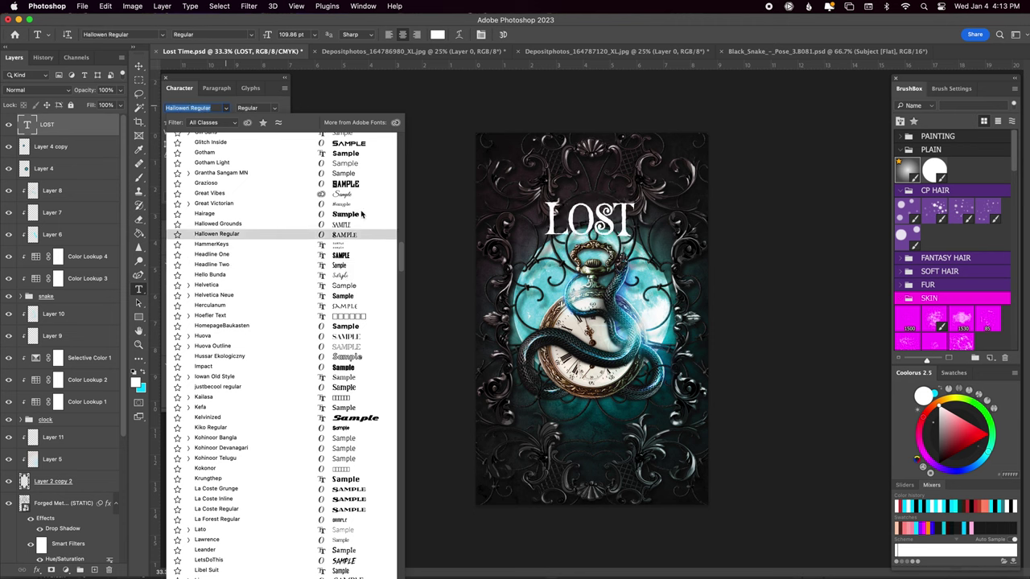
pyautogui.scroll(-4, 361, 274)
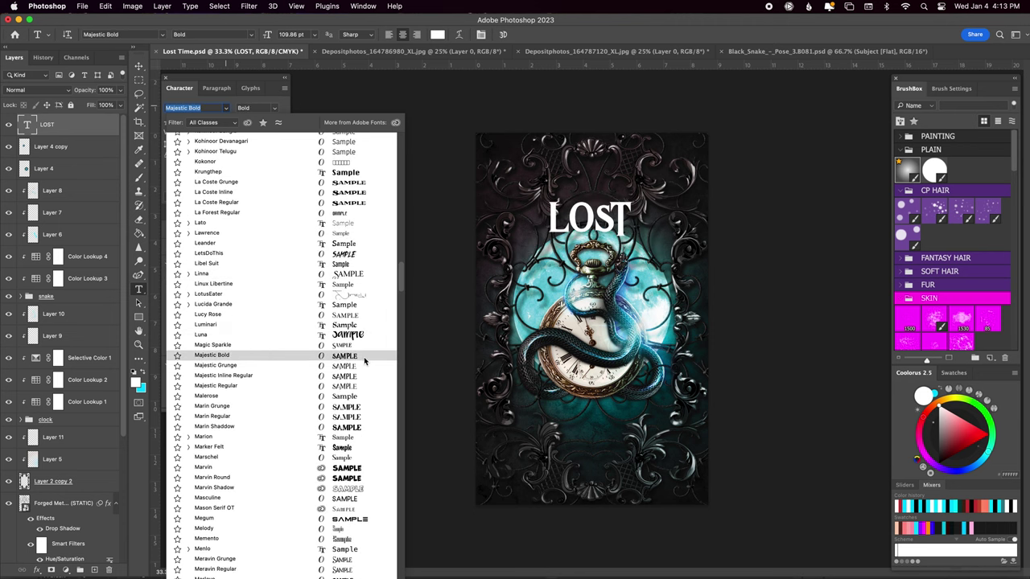
pyautogui.scroll(-4, 361, 354)
pyautogui.scroll(-4, 361, 354)
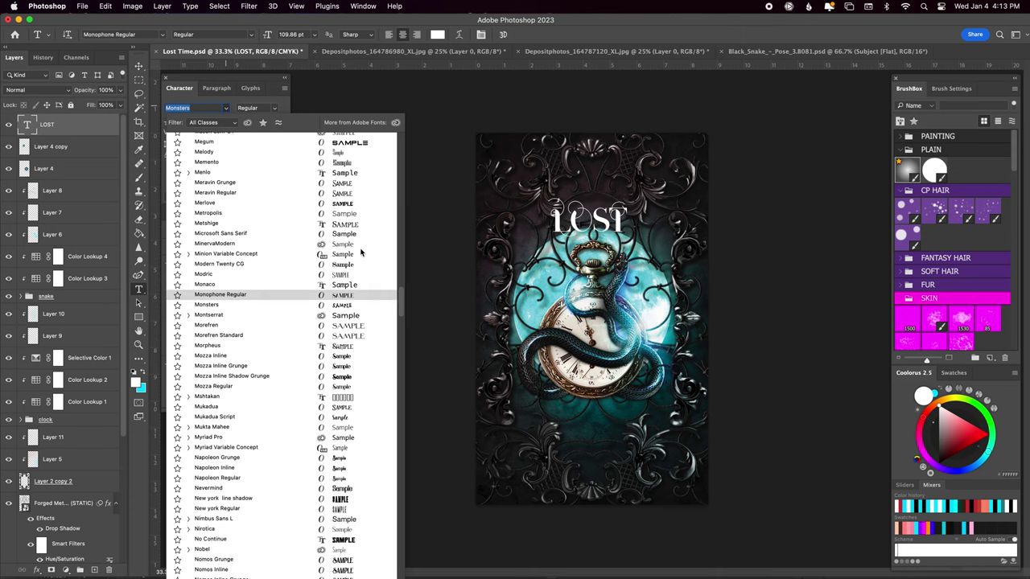
pyautogui.click(353, 388)
# - Set LOST's tracking to 25 and enlarge it across the top of the cover
pyautogui.click(275, 132)
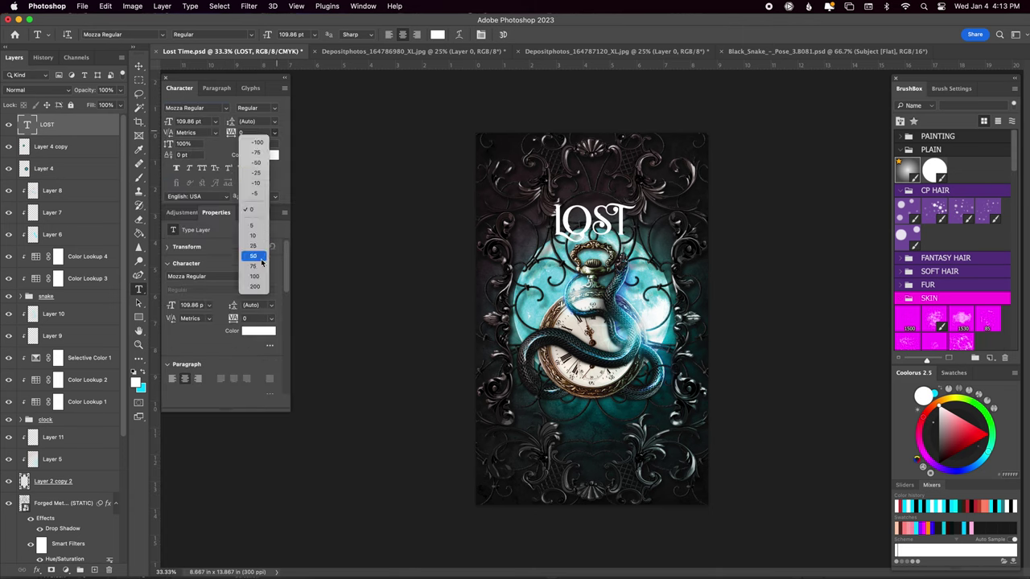
pyautogui.click(261, 264)
pyautogui.click(274, 132)
pyautogui.click(248, 181)
pyautogui.hotkey('ctrl', 't')
pyautogui.moveTo(595, 244)
pyautogui.mouseDown()
pyautogui.moveTo(594, 254)
pyautogui.moveTo(643, 190)
pyautogui.mouseUp()
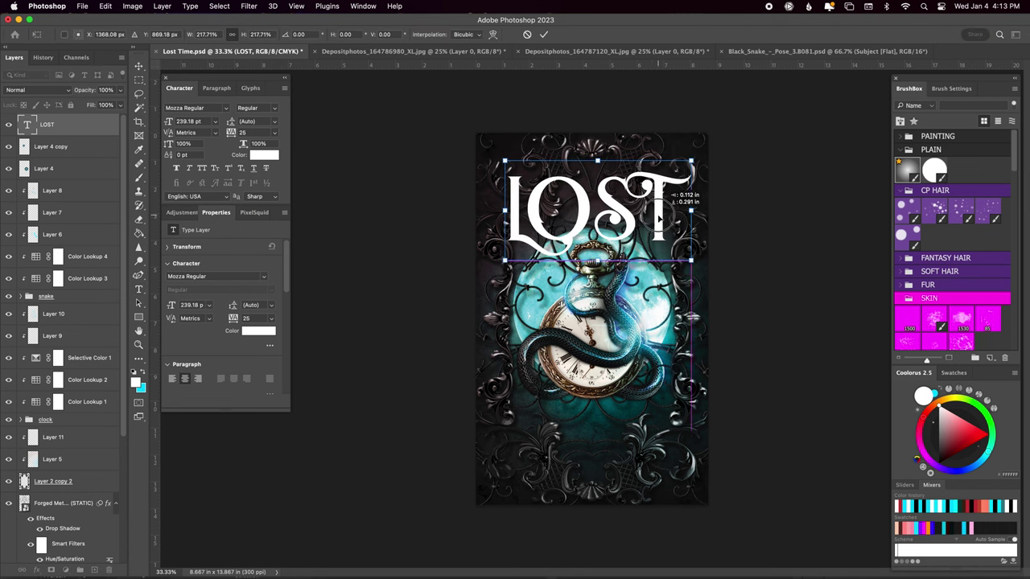
pyautogui.press('Return')
# - Apply the Satin_medium metal style preset to the LOST layer
pyautogui.doubleClick(88, 125)
pyautogui.click(45, 115)
pyautogui.click(176, 224)
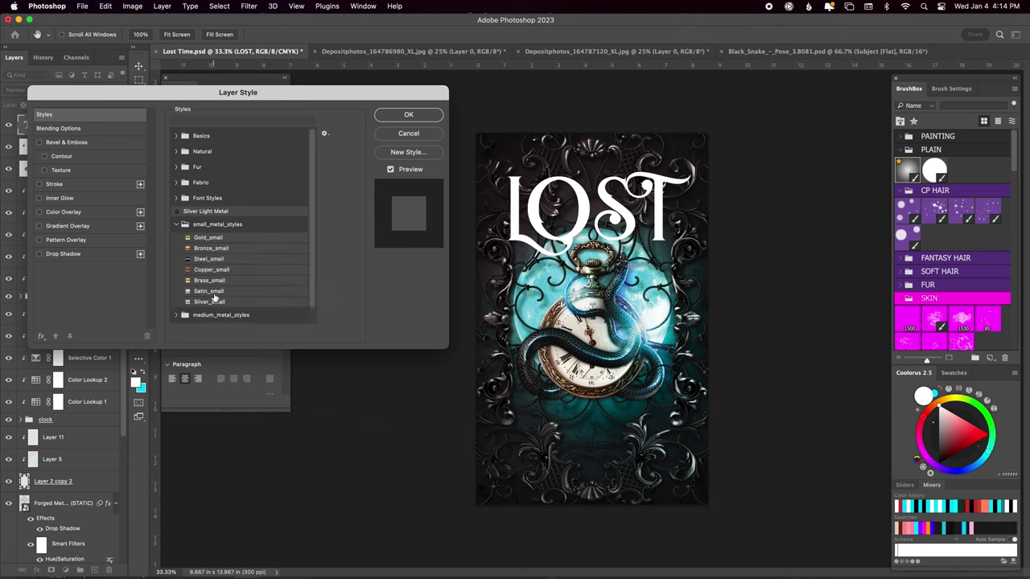
pyautogui.click(245, 288)
pyautogui.click(176, 315)
pyautogui.scroll(-3, 233, 290)
pyautogui.click(213, 248)
pyautogui.click(212, 301)
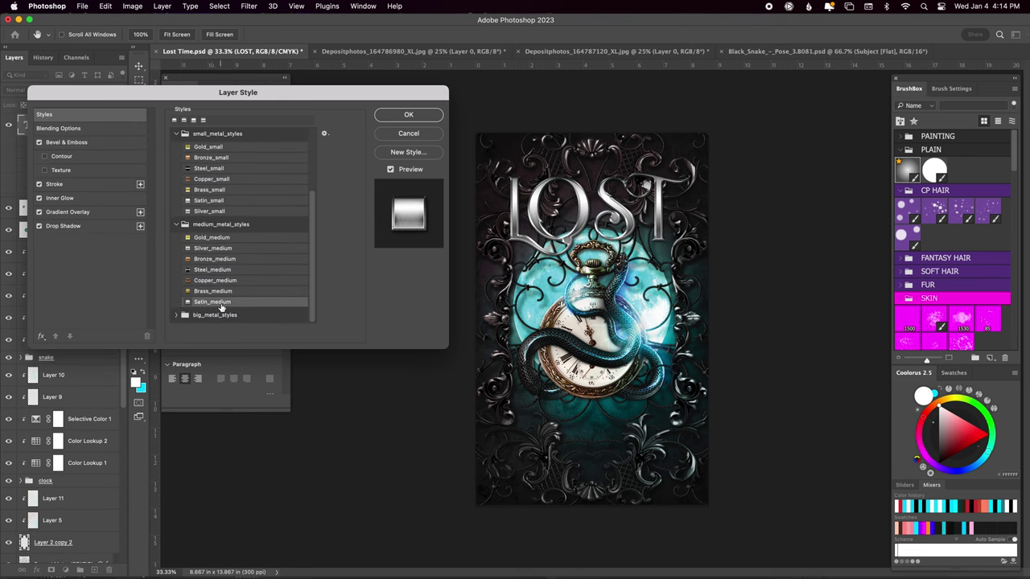
# - Set Bevel & Emboss highlight opacity to full, size 13, and soften it slightly
pyautogui.click(66, 141)
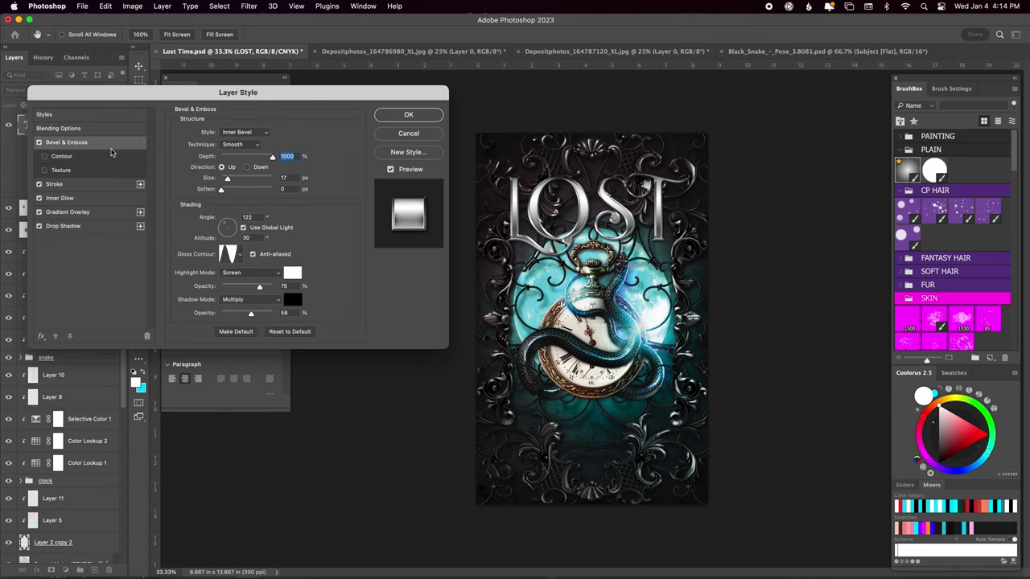
pyautogui.moveTo(260, 287)
pyautogui.mouseDown()
pyautogui.moveTo(272, 287)
pyautogui.moveTo(245, 313)
pyautogui.moveTo(257, 313)
pyautogui.mouseUp()
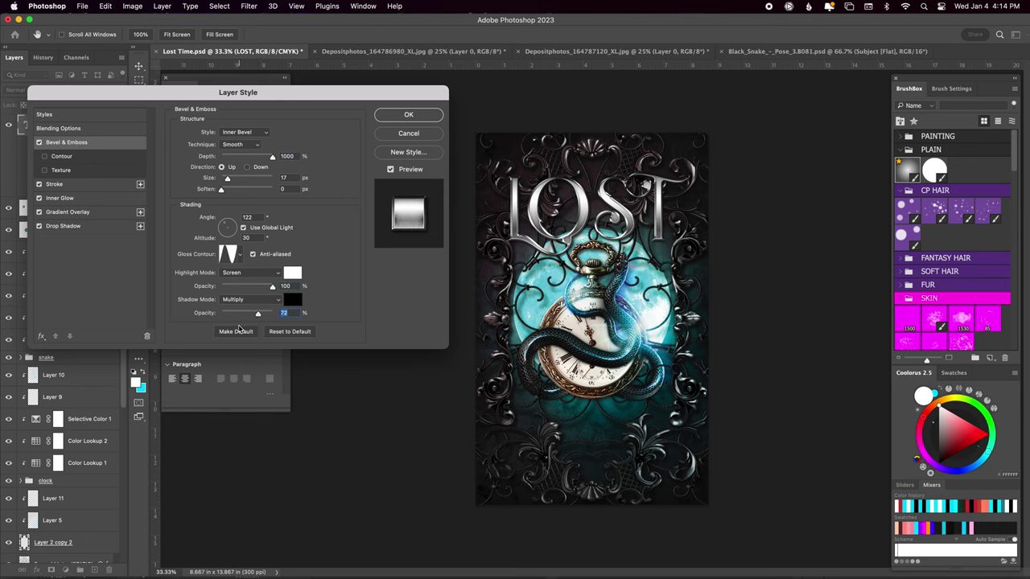
pyautogui.moveTo(228, 181); pyautogui.dragTo(228, 184)
pyautogui.moveTo(228, 178); pyautogui.dragTo(226, 195)
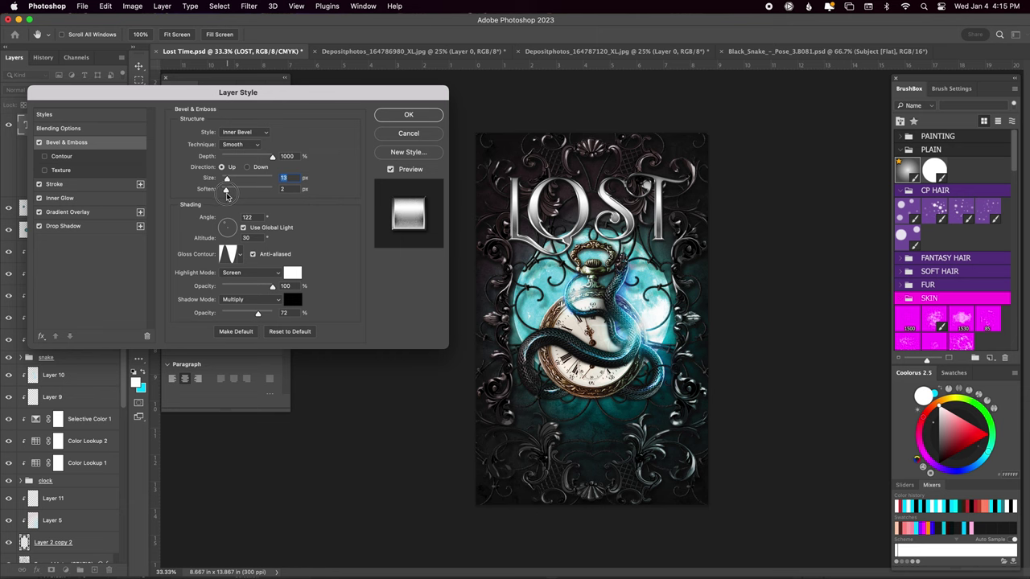
pyautogui.click(227, 195)
# - Confirm the metallic effects and adjust the LOST drop shadow opacity
pyautogui.click(400, 116)
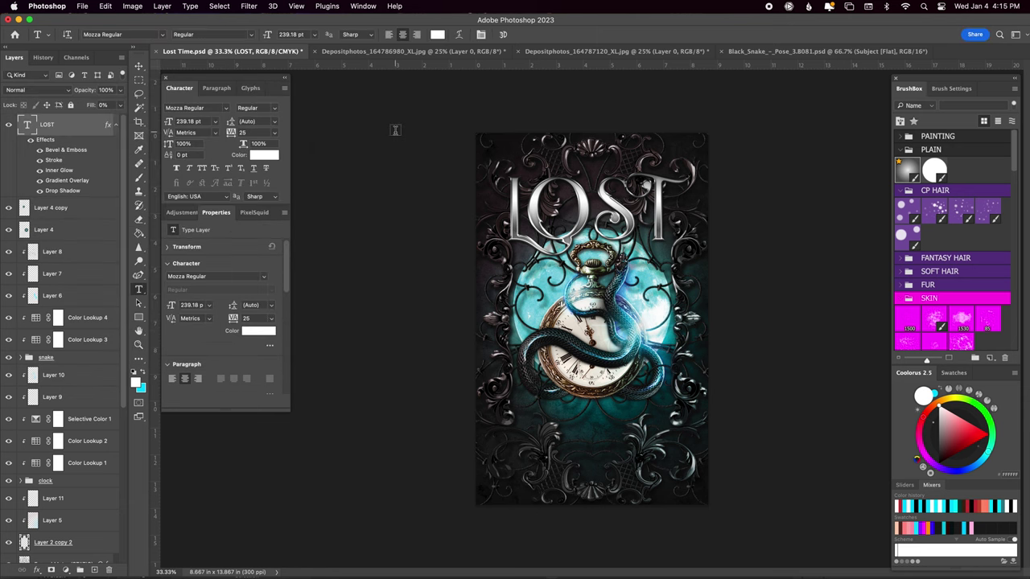
pyautogui.doubleClick(89, 133)
pyautogui.click(256, 151)
pyautogui.press('Return')
# - Test wider tracking values like 25 and 50 on LOST, settling back at 0
pyautogui.press('t')
pyautogui.click(274, 131)
pyautogui.click(255, 210)
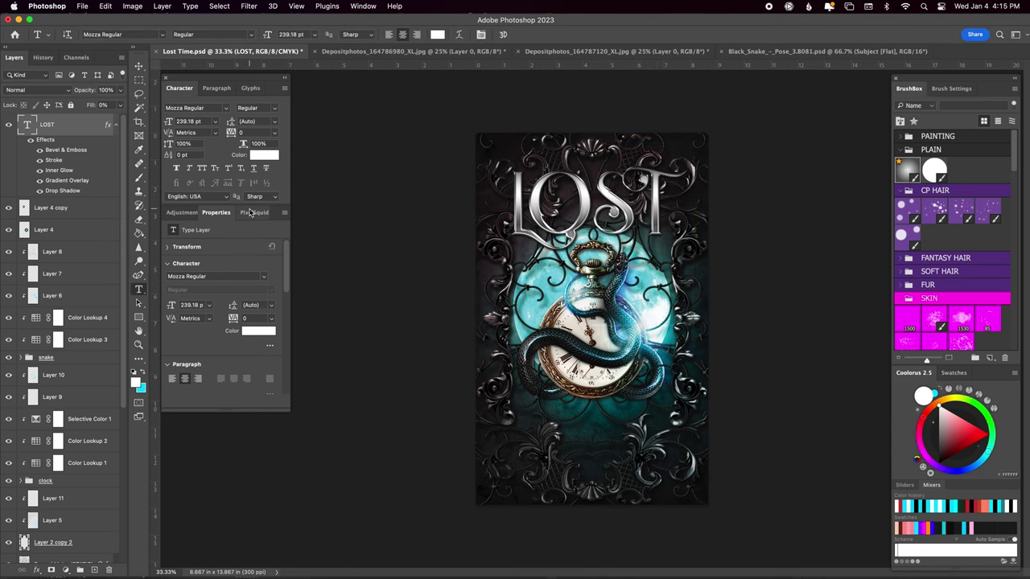
pyautogui.click(275, 132)
pyautogui.click(254, 233)
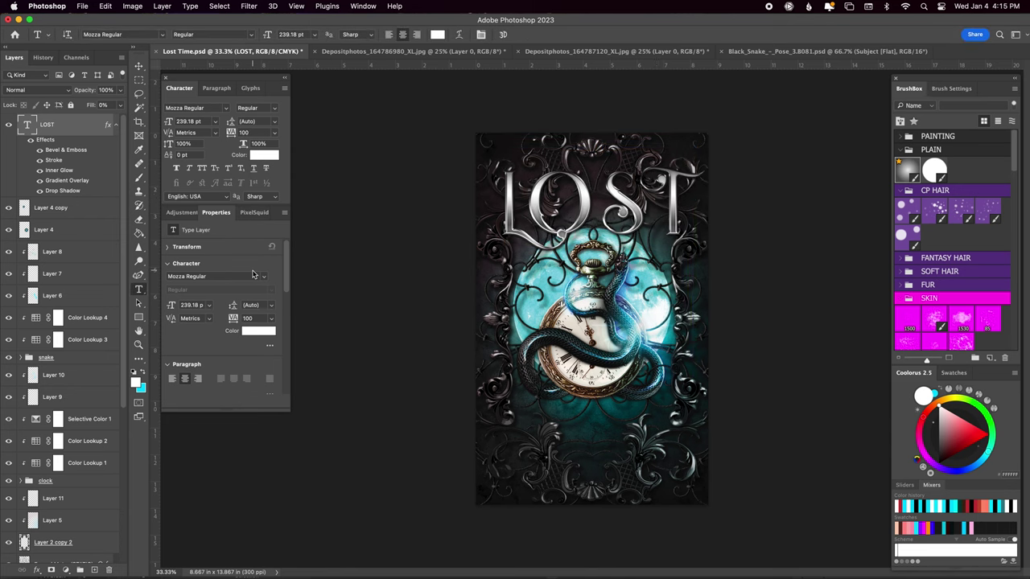
pyautogui.click(274, 132)
pyautogui.click(256, 211)
pyautogui.click(275, 132)
pyautogui.click(252, 251)
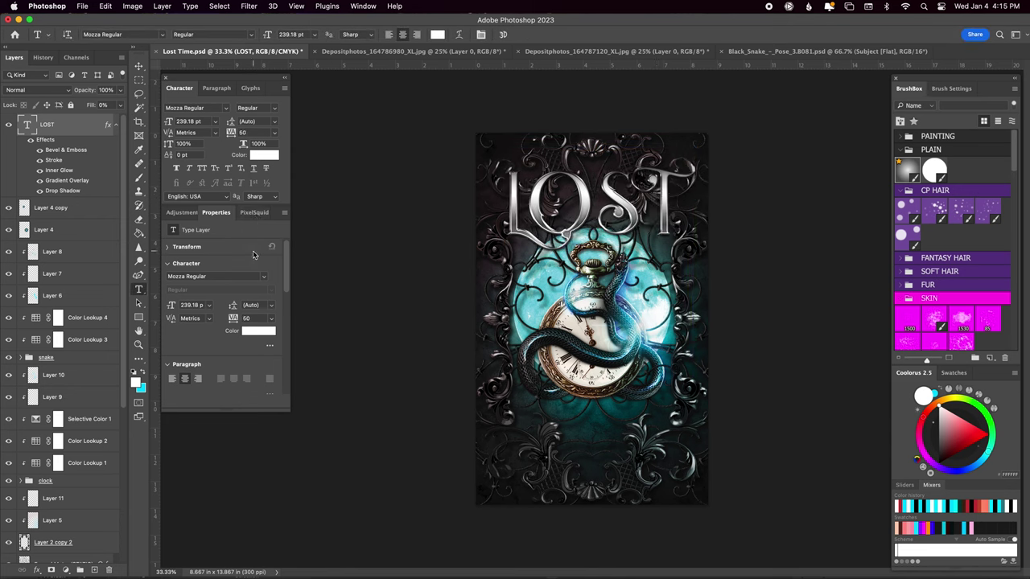
pyautogui.click(274, 132)
pyautogui.click(254, 247)
pyautogui.click(275, 132)
pyautogui.click(256, 260)
pyautogui.click(275, 132)
pyautogui.click(255, 211)
# - Remove the stray 'o' from LOST, keep the uppercase T, and finish editing
pyautogui.click(600, 204)
pyautogui.write('o')
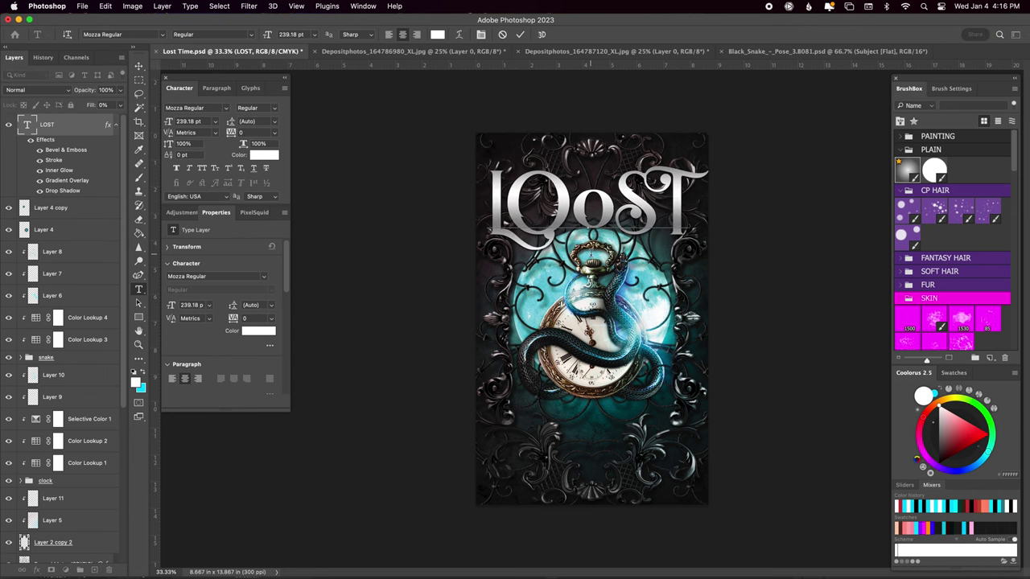
pyautogui.press('BackSpace')
pyautogui.moveTo(671, 201); pyautogui.dragTo(642, 201)
pyautogui.write('t')
pyautogui.hotkey('ctrl', 'z')
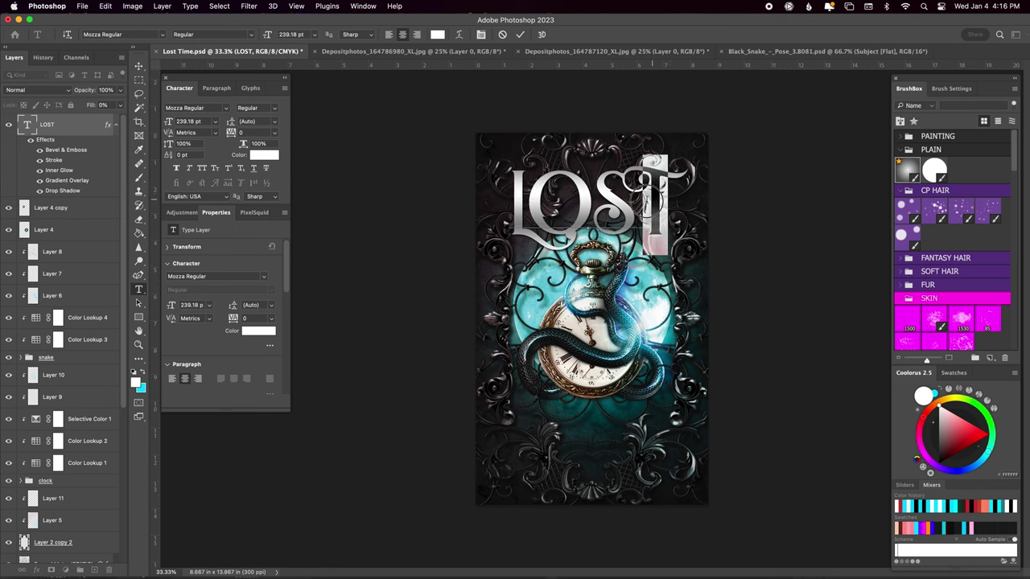
pyautogui.click(591, 201)
pyautogui.moveTo(592, 201); pyautogui.dragTo(511, 197)
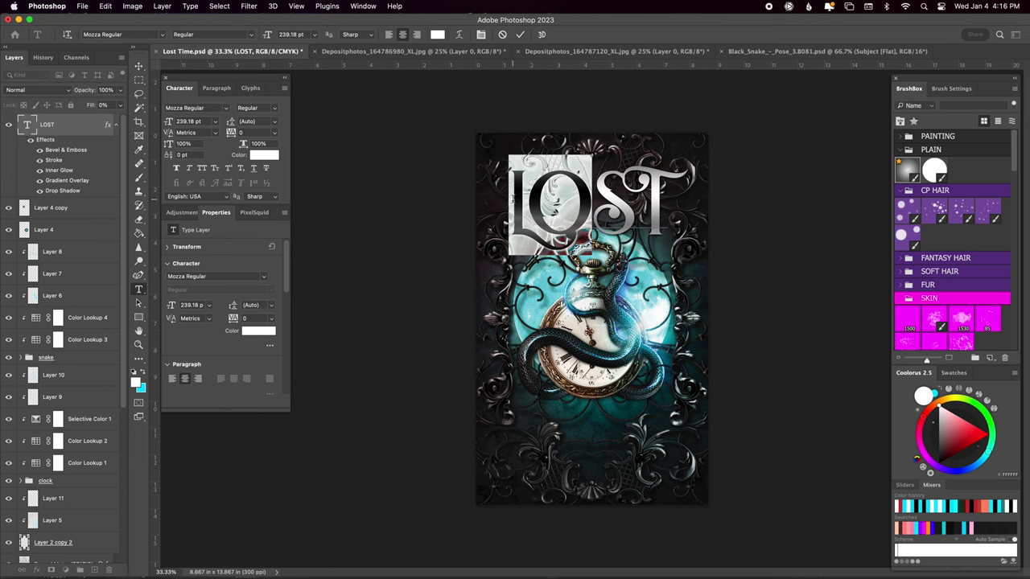
pyautogui.press('Escape')
# - Duplicate LOST to the bottom of the cover and retype the copy as 'TIME'
pyautogui.press('v')
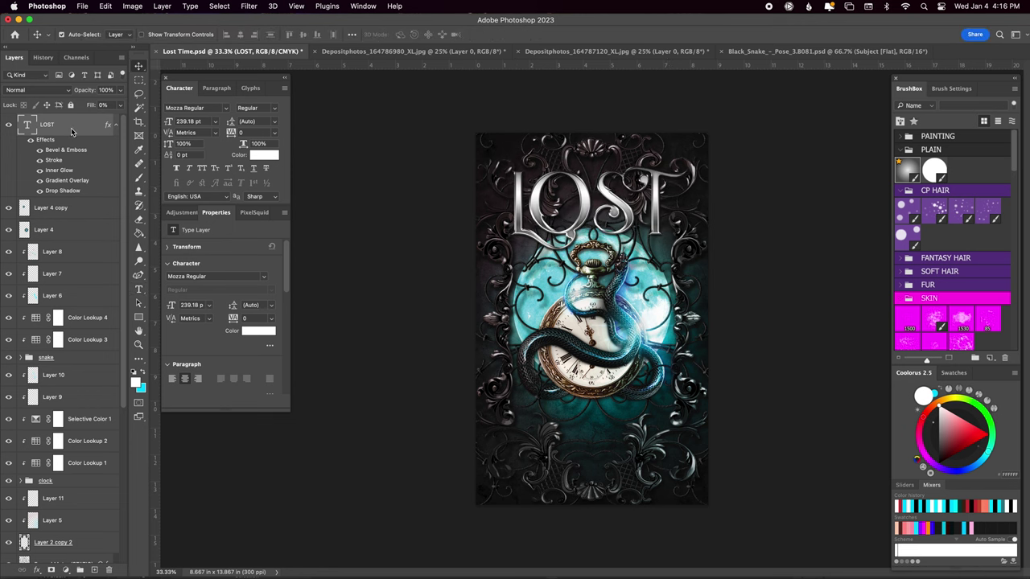
pyautogui.moveTo(592, 205); pyautogui.dragTo(592, 444)
pyautogui.press('t')
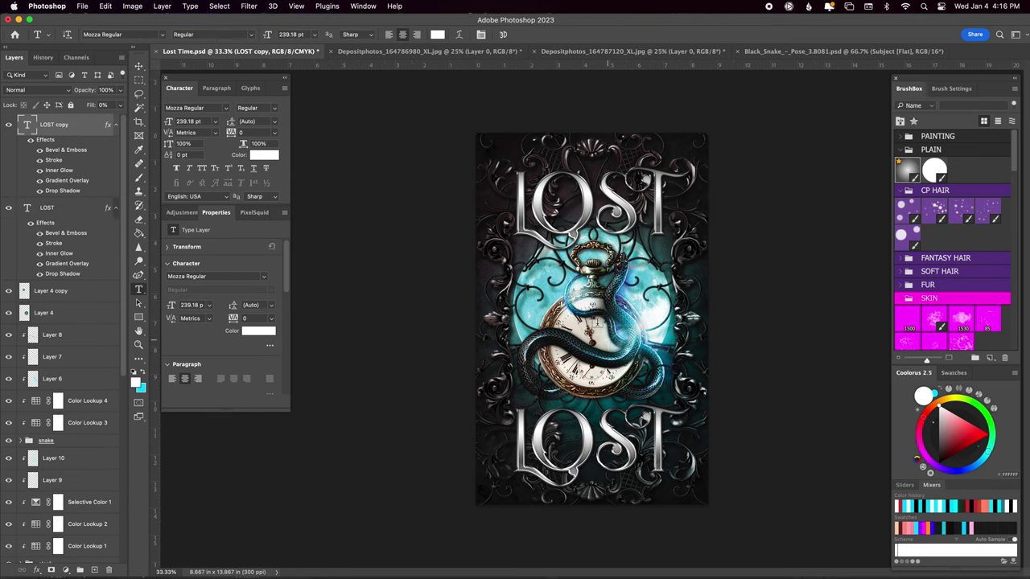
pyautogui.doubleClick(591, 445)
pyautogui.press('BackSpace')
pyautogui.write('time')
pyautogui.press('BackSpace')
pyautogui.press('BackSpace')
pyautogui.press('BackSpace')
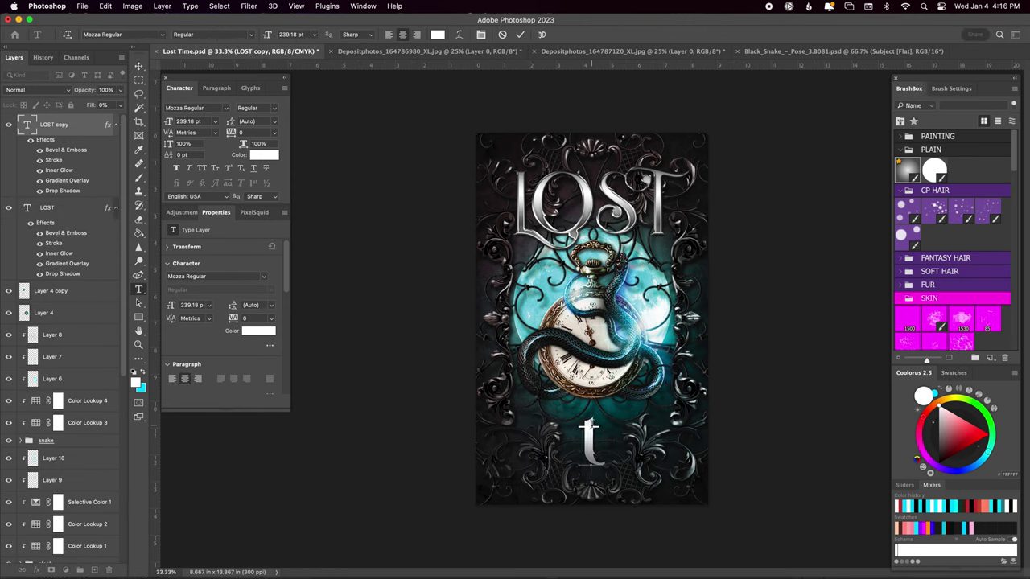
pyautogui.press('BackSpace')
pyautogui.write('TIME')
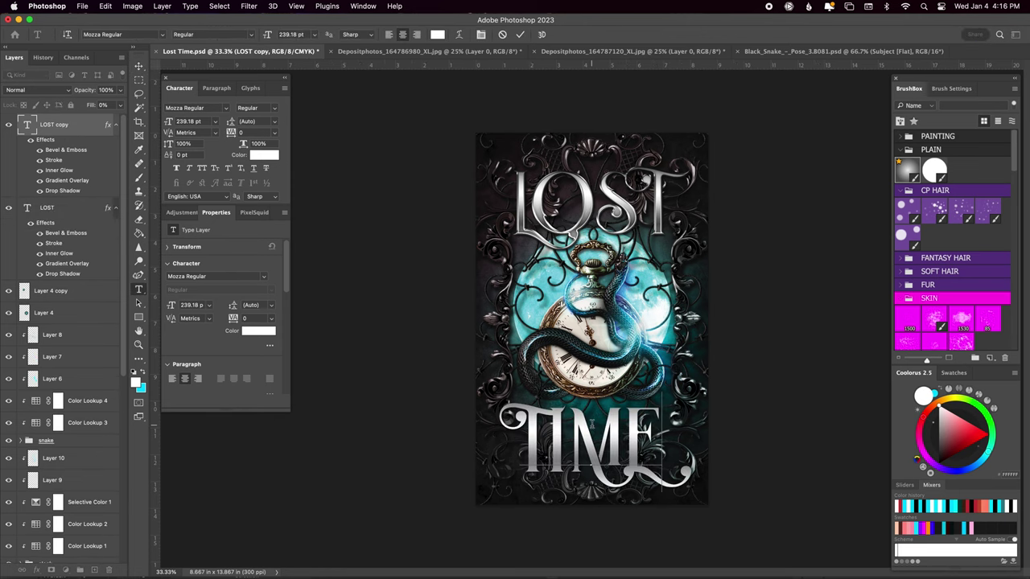
pyautogui.click(84, 133)
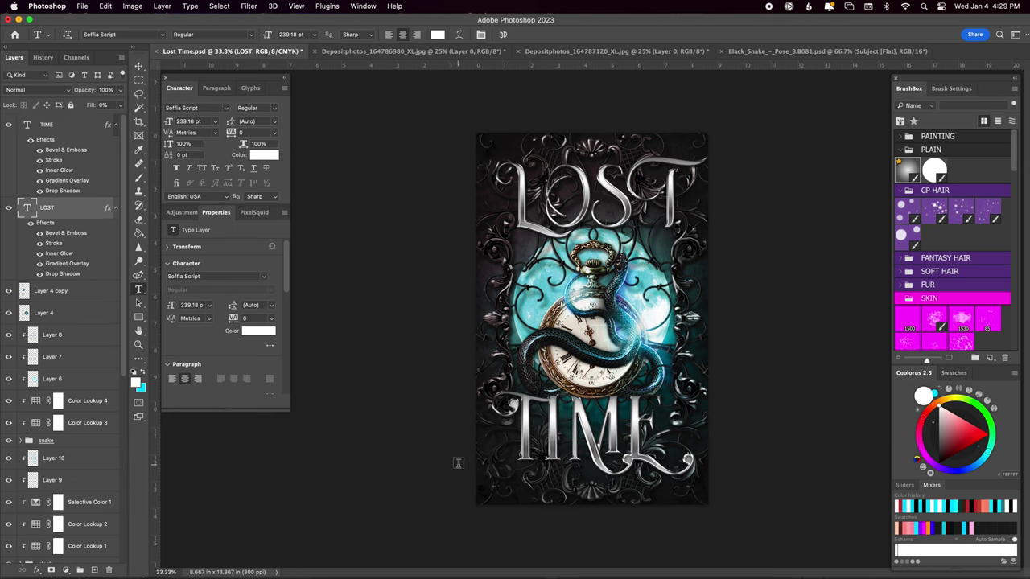
# - Set the TIME title in Soffia Script
pyautogui.click(46, 124)
pyautogui.click(225, 107)
pyautogui.click(223, 143)
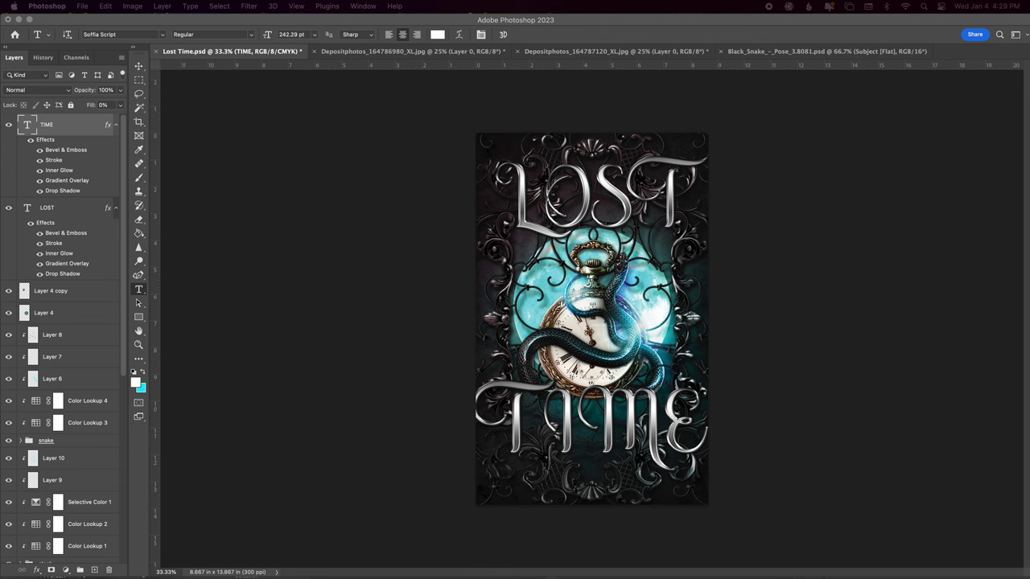
# - Try the Saittnt font on TIME, scale it down, then revert to Soffia Script
pyautogui.click(225, 108)
pyautogui.write('SA')
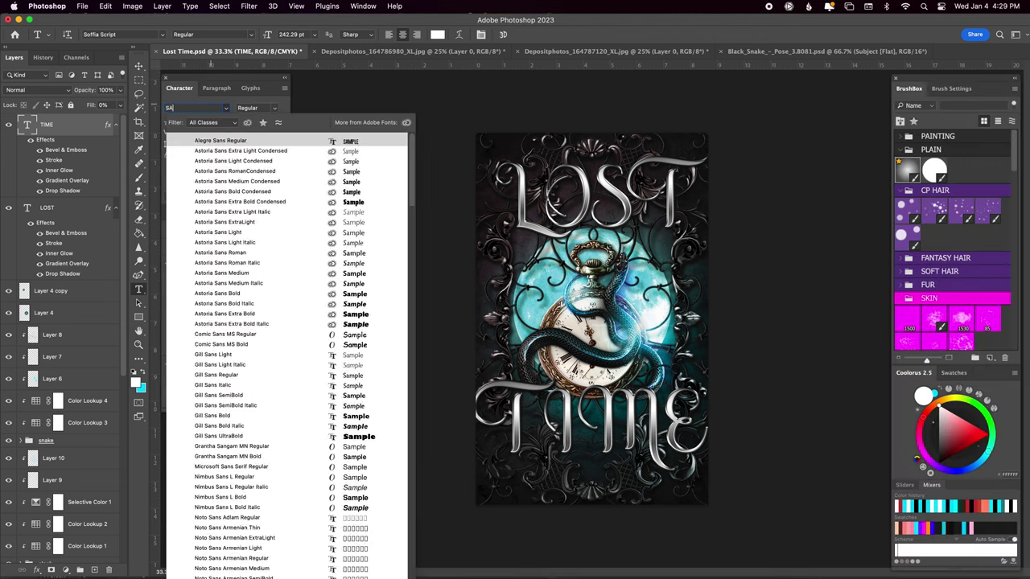
pyautogui.write('sai')
pyautogui.click(230, 142)
pyautogui.hotkey('ctrl', 't')
pyautogui.moveTo(589, 354); pyautogui.dragTo(596, 394)
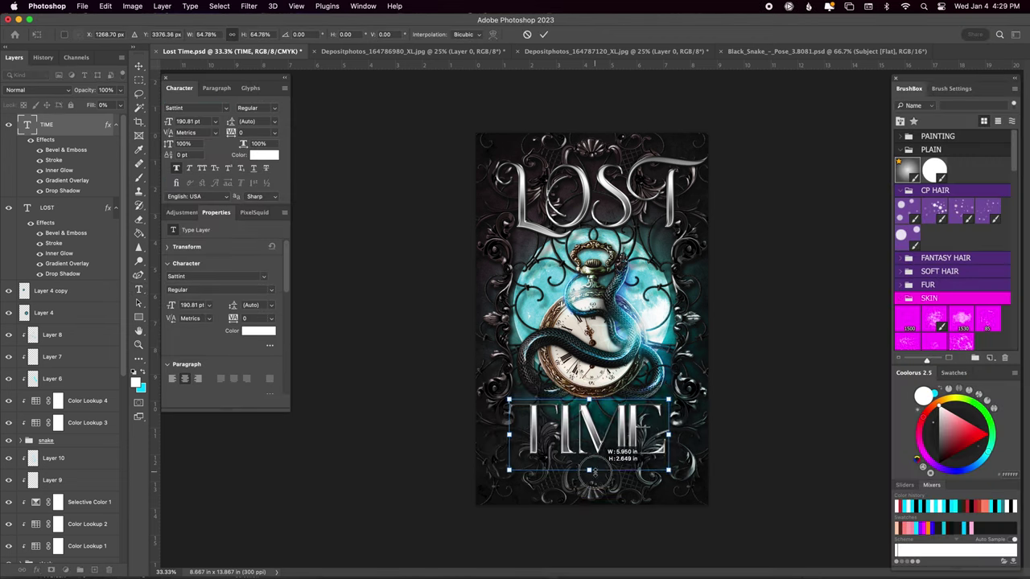
pyautogui.press('Return')
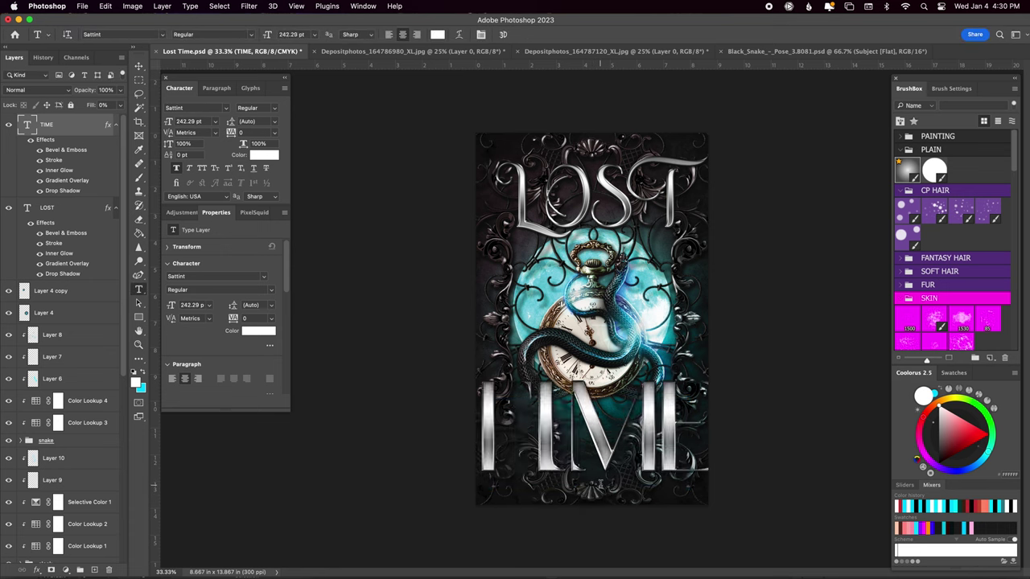
pyautogui.hotkey('ctrl', 'z')
pyautogui.hotkey('ctrl', 'z')
# - Move TIME lower on the cover and LOST slightly lower
pyautogui.hotkey('ctrl', 't')
pyautogui.moveTo(636, 412); pyautogui.dragTo(635, 434)
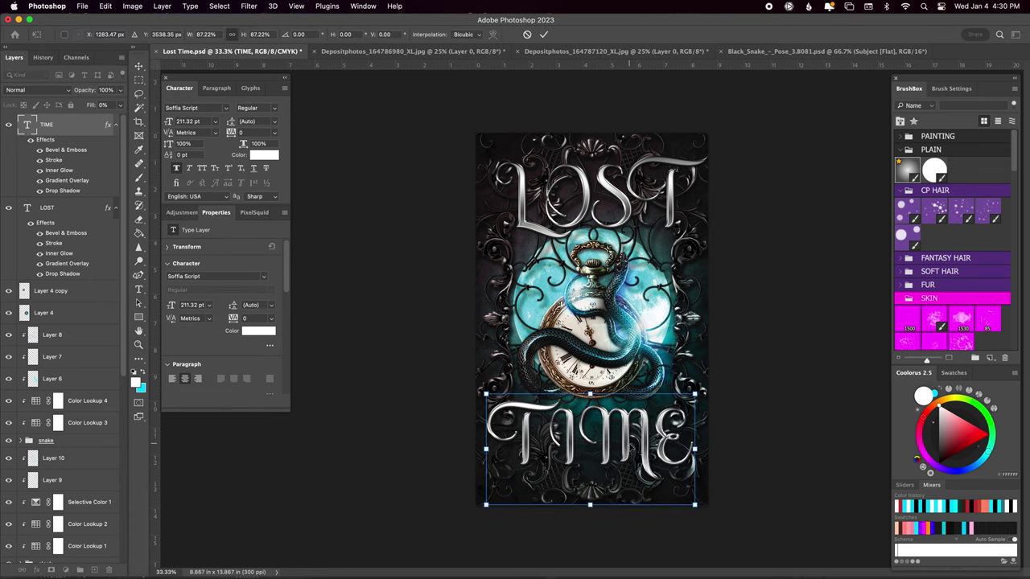
pyautogui.press('Return')
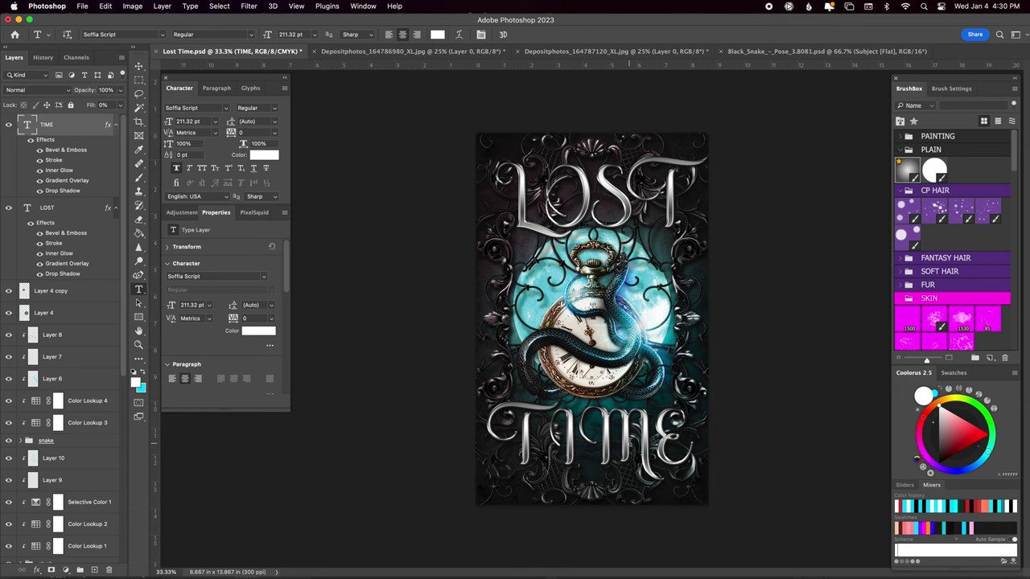
pyautogui.click(47, 208)
pyautogui.hotkey('ctrl', 't')
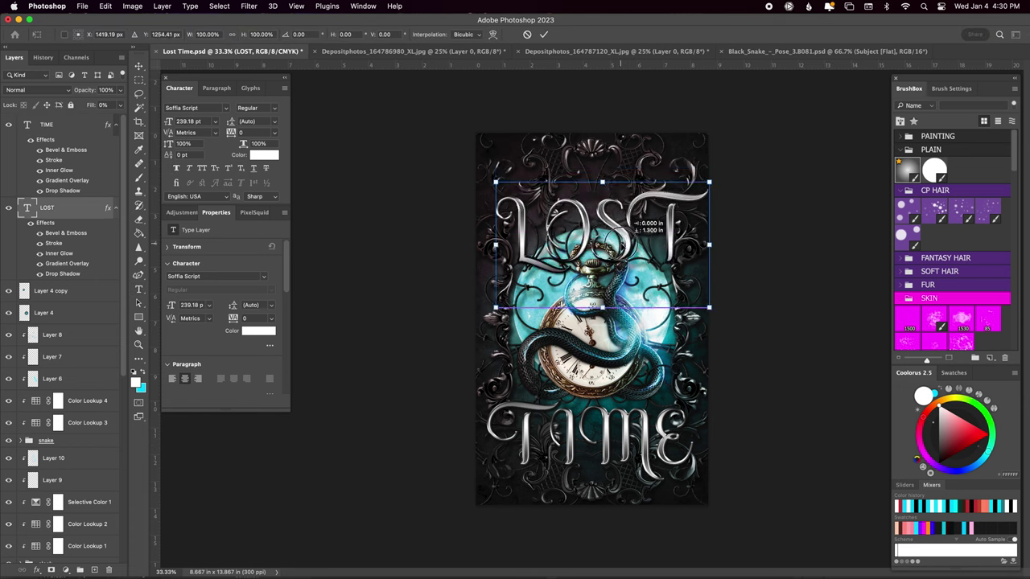
pyautogui.moveTo(632, 189); pyautogui.dragTo(631, 212)
pyautogui.press('Return')
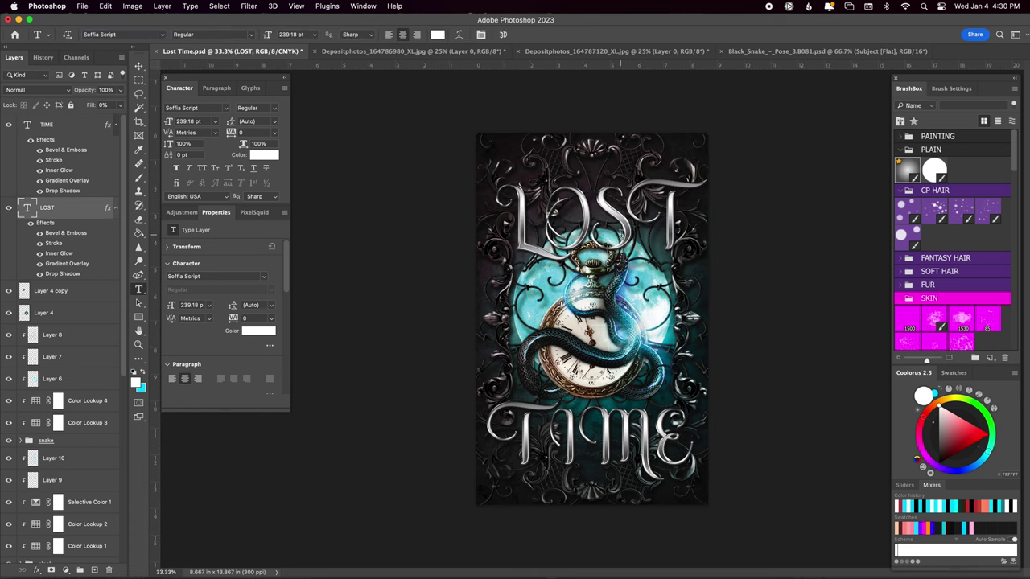
# - Shrink the TIME title slightly
pyautogui.click(47, 124)
pyautogui.hotkey('ctrl', 't')
pyautogui.moveTo(591, 386); pyautogui.dragTo(592, 399)
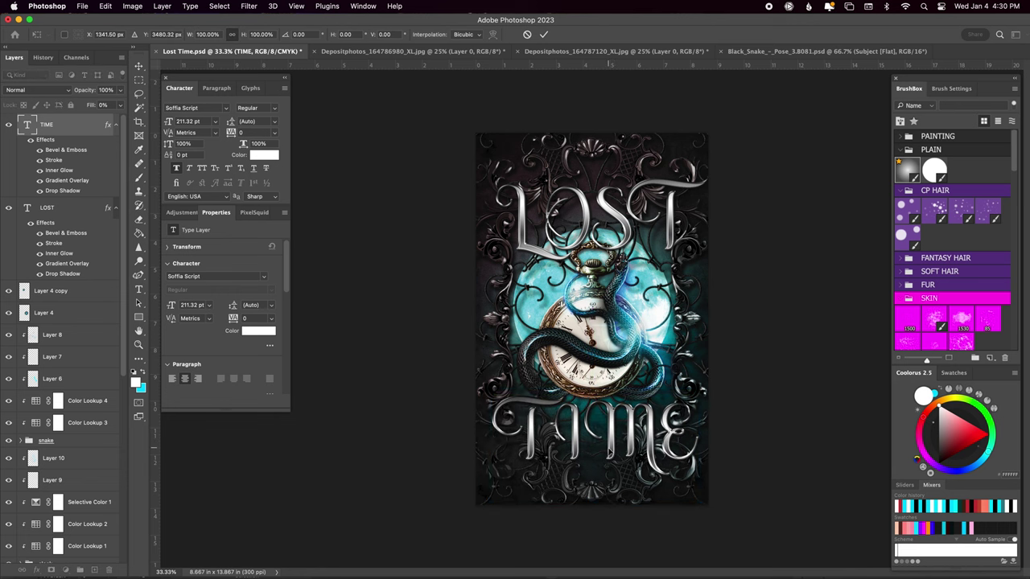
pyautogui.press('Return')
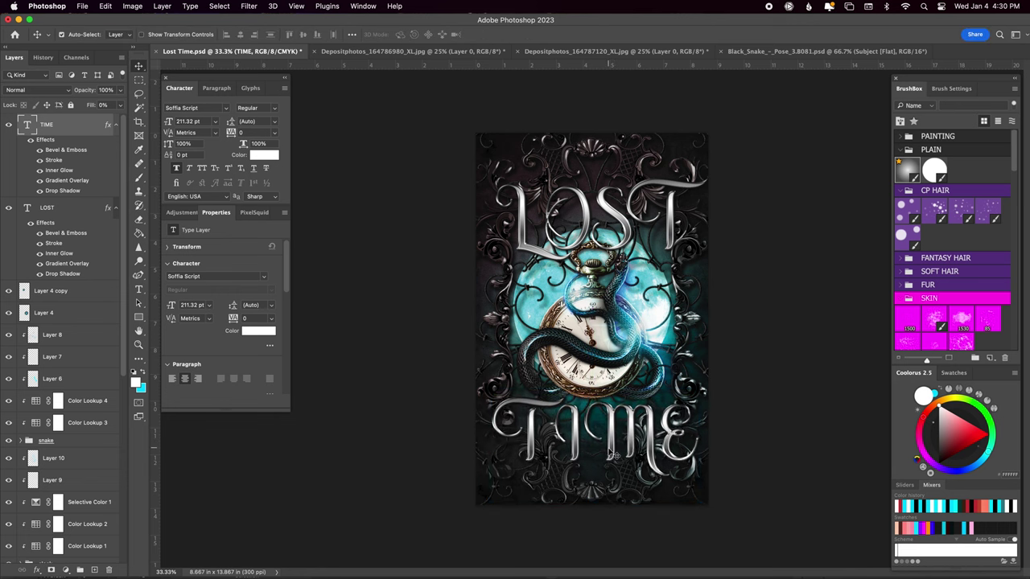
# - Select the layers from the LOST title down to the red moon and drag them in the Layers panel
pyautogui.keyDown('shift'); pyautogui.click(76, 210); pyautogui.keyUp('shift')
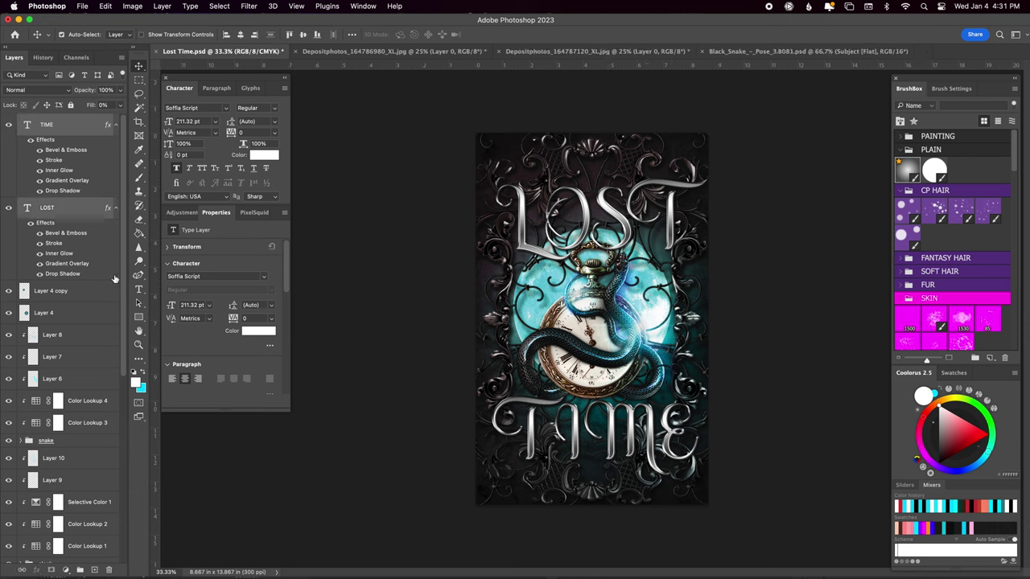
pyautogui.keyDown('shift'); pyautogui.click(86, 442); pyautogui.keyUp('shift')
pyautogui.scroll(-5, 104, 419)
pyautogui.click(104, 419)
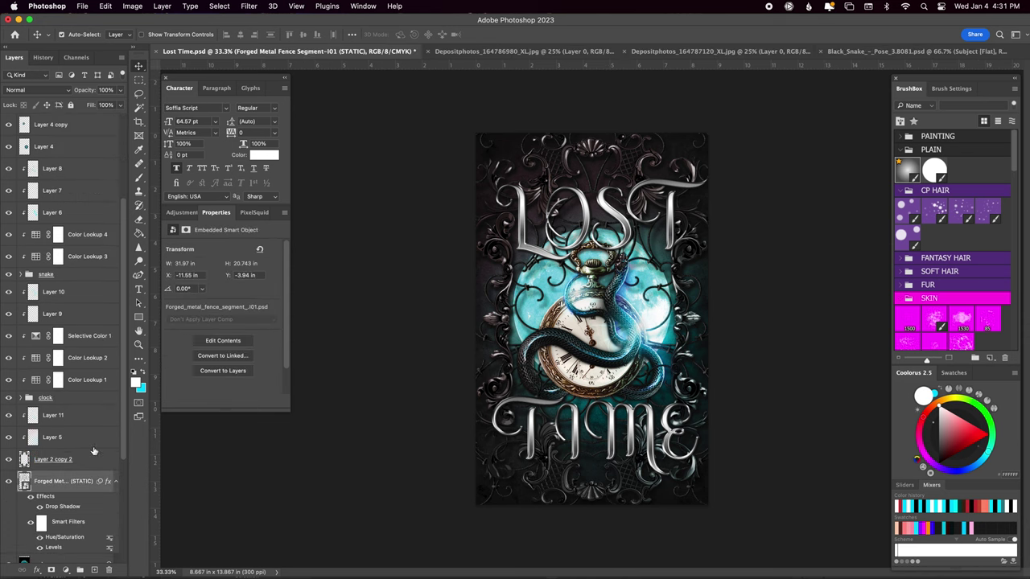
pyautogui.scroll(5, 112, 236)
pyautogui.keyDown('shift'); pyautogui.click(113, 235); pyautogui.keyUp('shift')
pyautogui.scroll(-8, 113, 322)
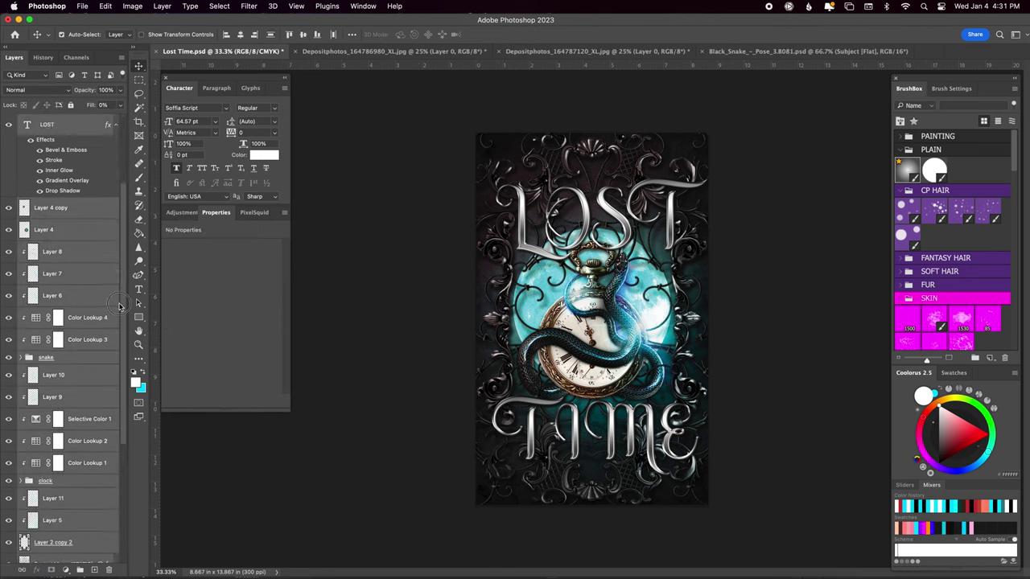
pyautogui.scroll(-2, 117, 412)
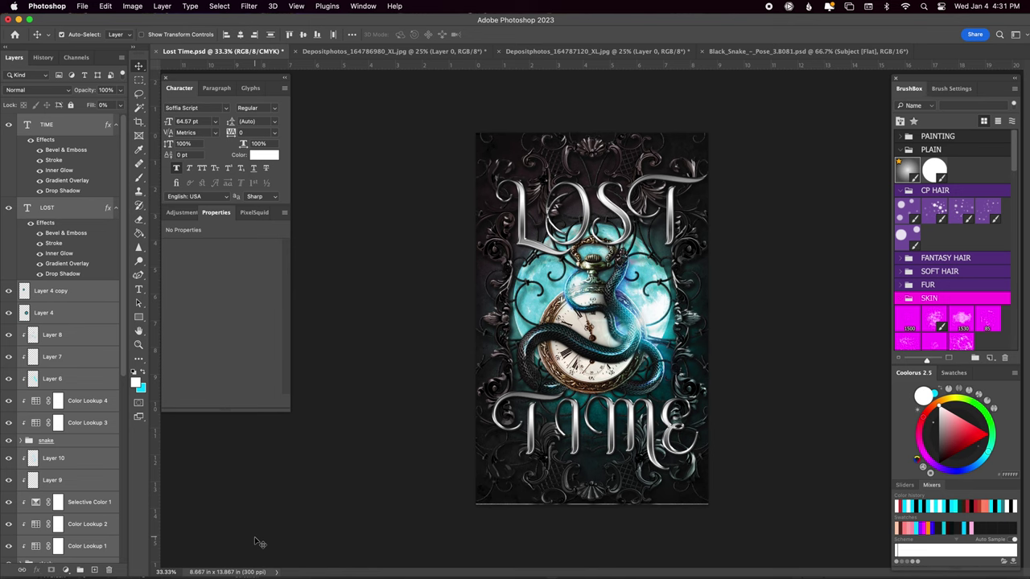
pyautogui.moveTo(119, 361); pyautogui.dragTo(124, 512)
# - Add a layer mask to the Forged Metal fence layer and set up a large black brush
pyautogui.click(71, 435)
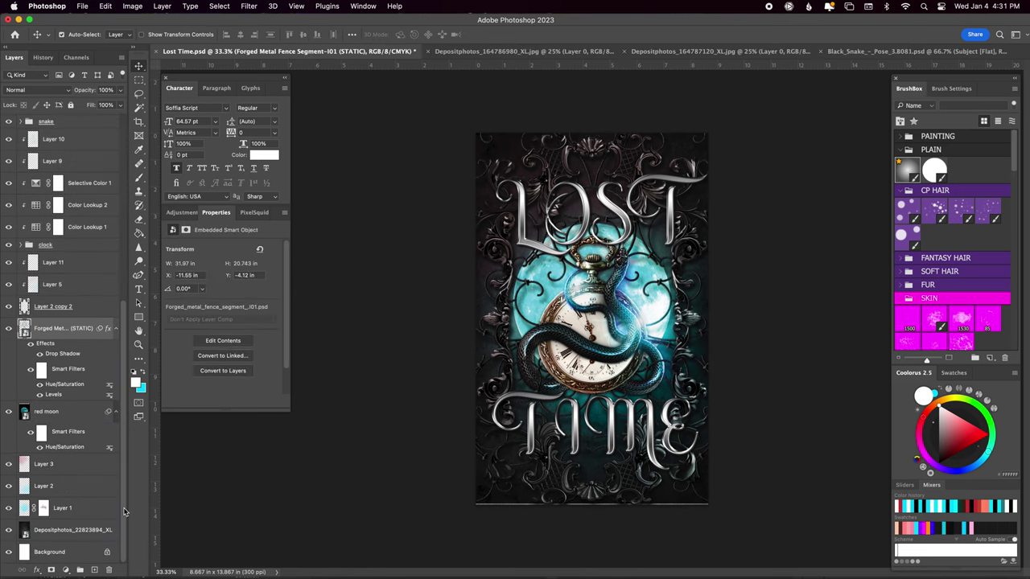
pyautogui.click(51, 570)
pyautogui.press('d')
pyautogui.press('b')
pyautogui.press(']')
pyautogui.press(']')
pyautogui.press(']')
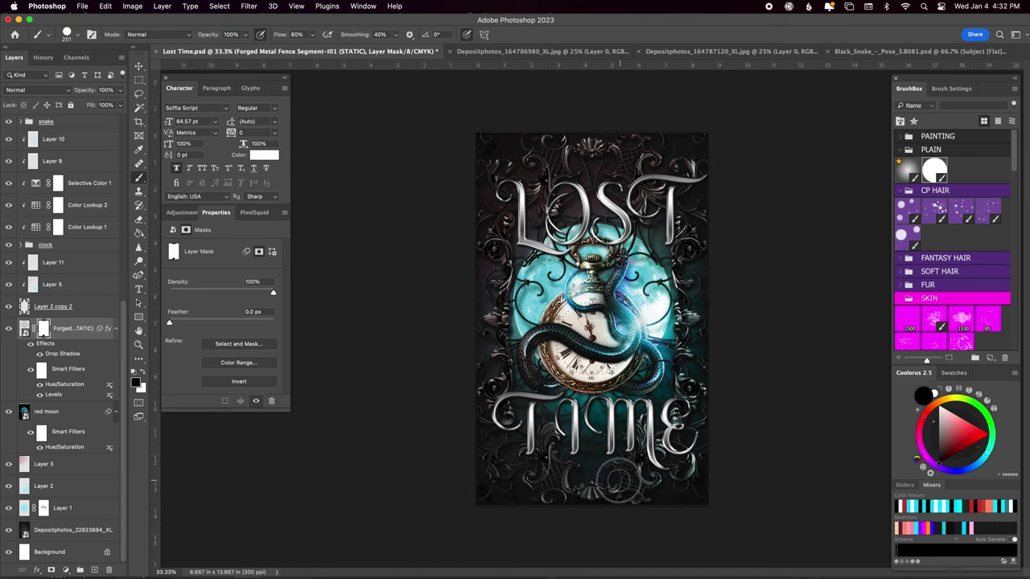
# - Nudge Layer 11 and Layer 5 slightly left and up, then save the cover
pyautogui.click(88, 263)
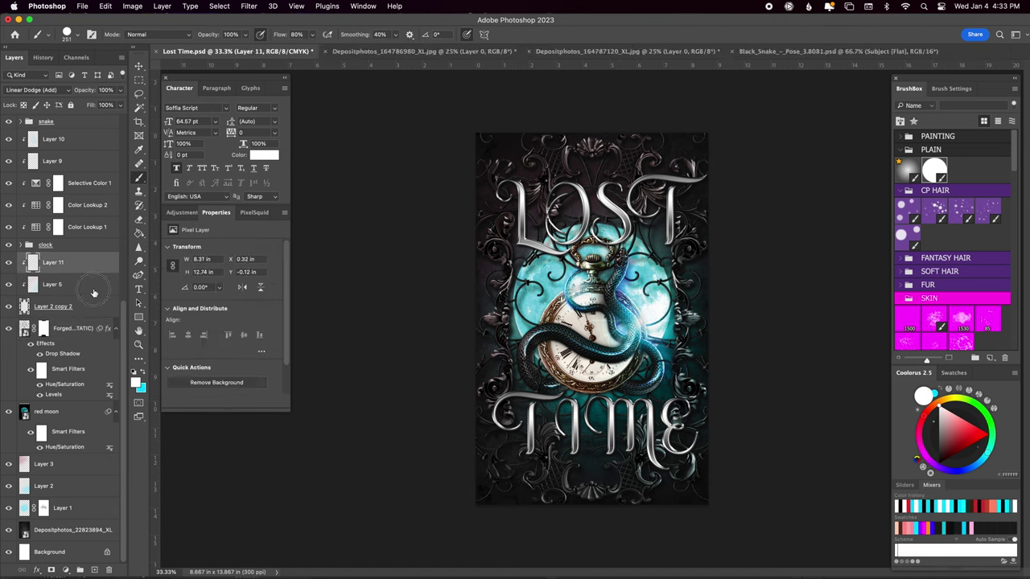
pyautogui.keyDown('shift'); pyautogui.click(89, 284); pyautogui.keyUp('shift')
pyautogui.press('v')
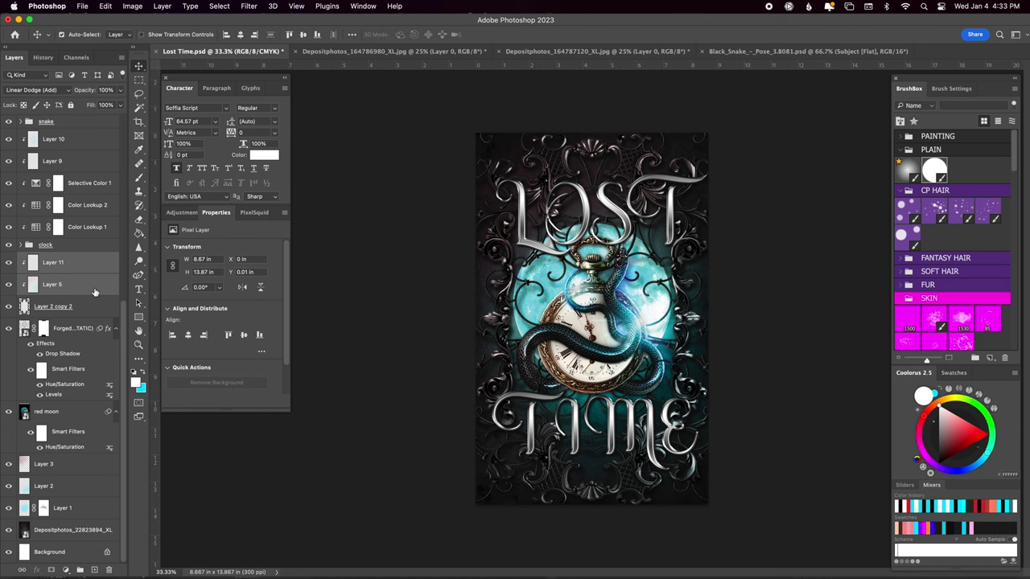
pyautogui.press('Left')
pyautogui.press('Up')
pyautogui.hotkey('ctrl', 's')
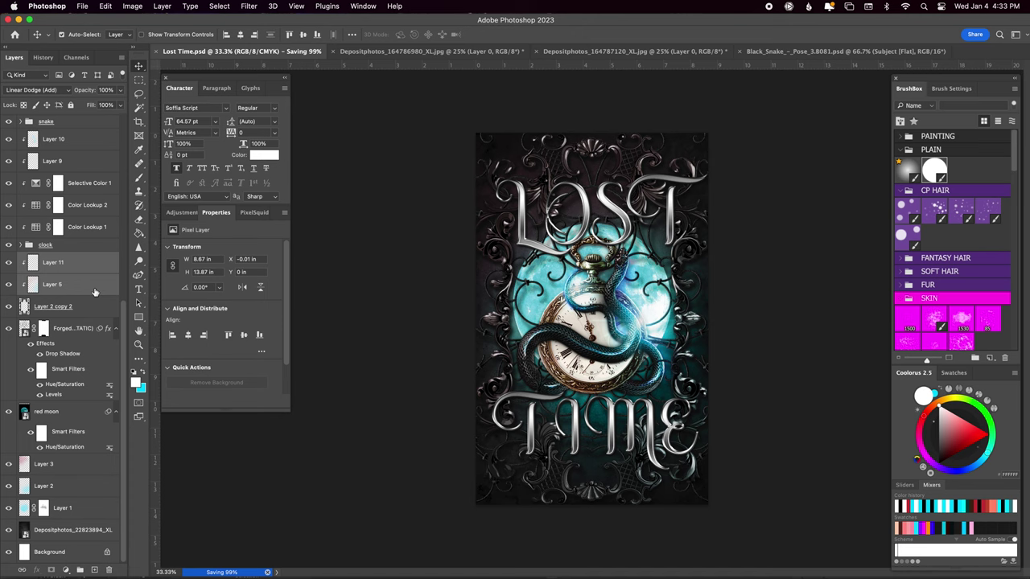
pyautogui.hotkey('alt', '.')
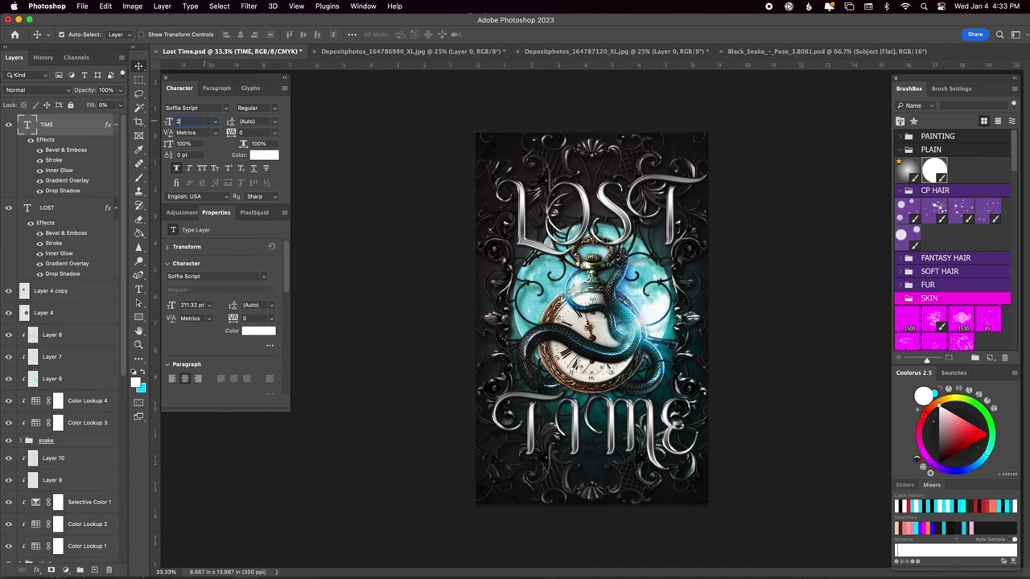
# - Set the TIME font size to 39.18 and shrink LOST to 220
pyautogui.write('39.18')
pyautogui.press('Return')
pyautogui.hotkey('alt', '[')
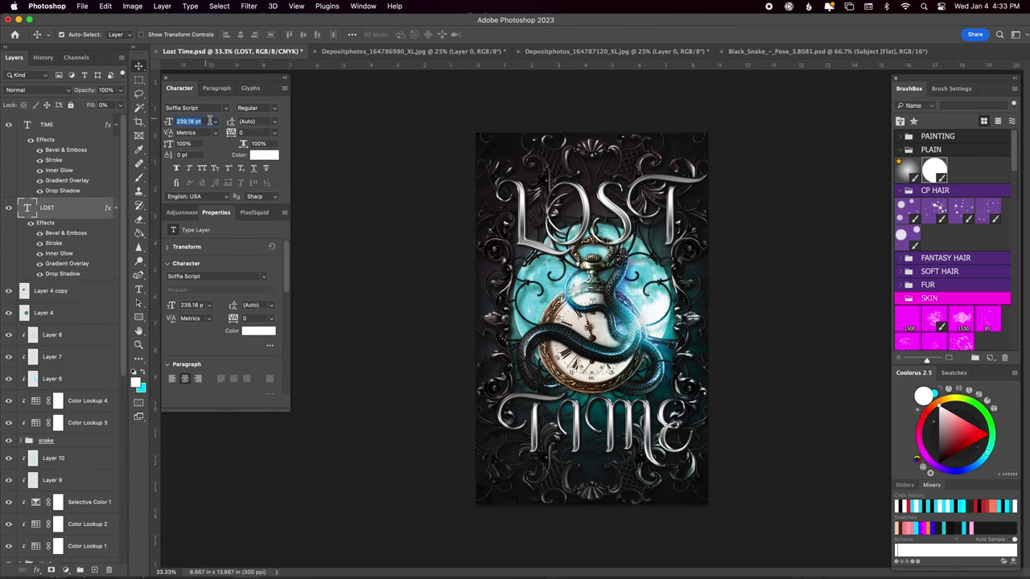
pyautogui.write('220')
pyautogui.press('Return')
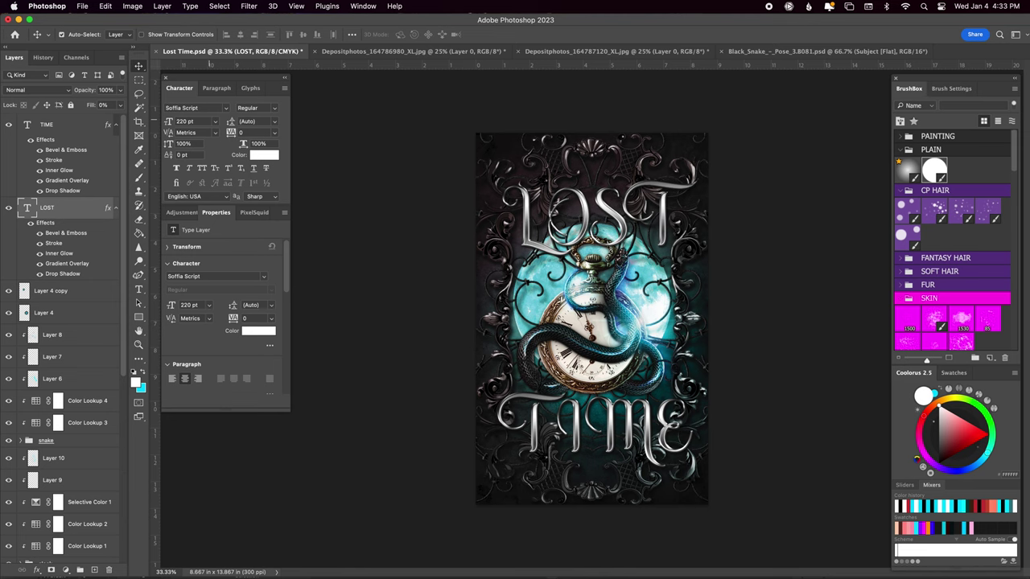
# - Group the LOST and TIME layers as 'title' and give the group a layer mask
pyautogui.keyDown('shift'); pyautogui.click(66, 125); pyautogui.keyUp('shift')
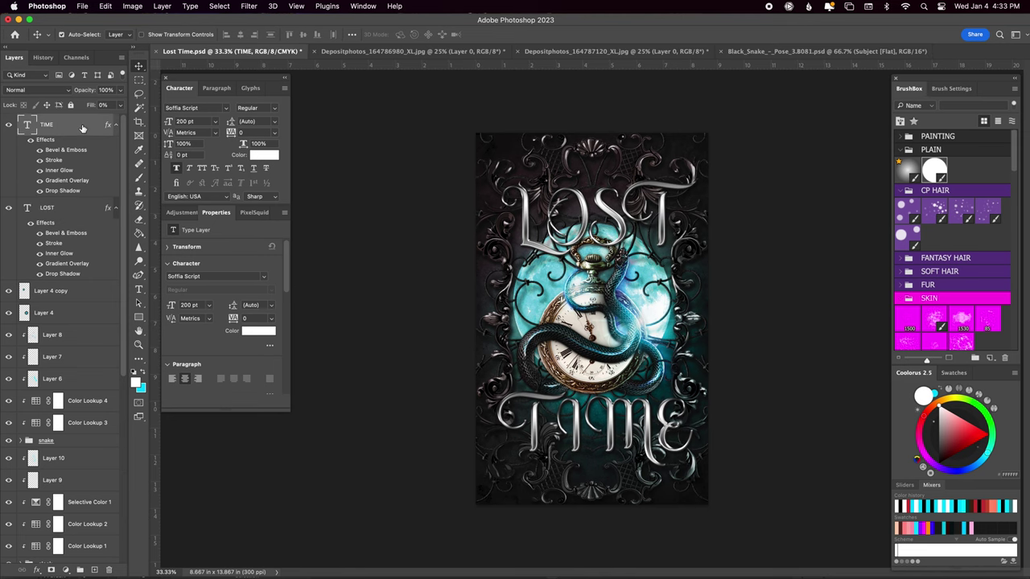
pyautogui.press('super+g')
pyautogui.write('title')
pyautogui.press('Return')
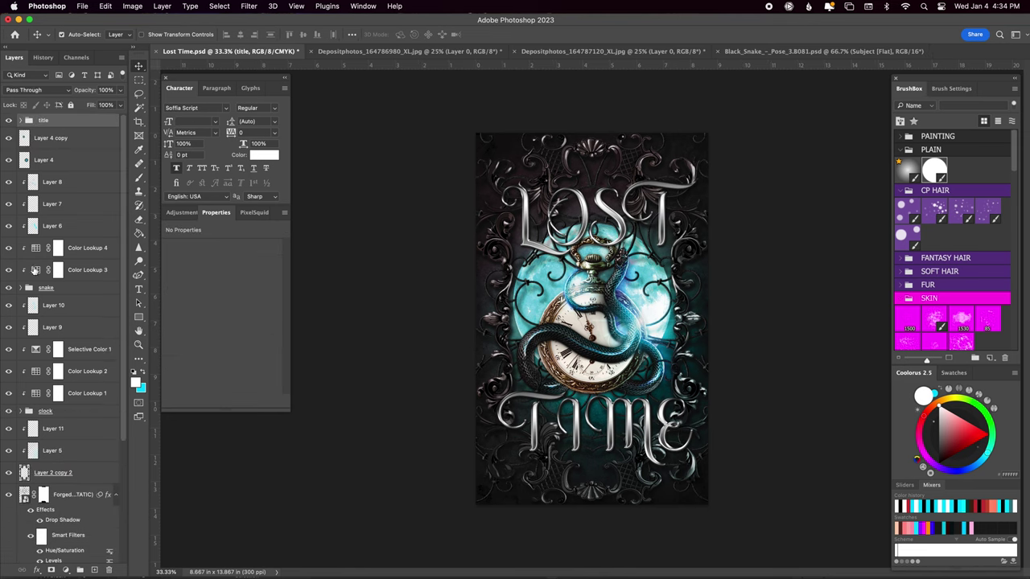
pyautogui.press('super+shift+m')
# - Target the title group's mask and add a new Multiply layer above it
pyautogui.click(20, 419)
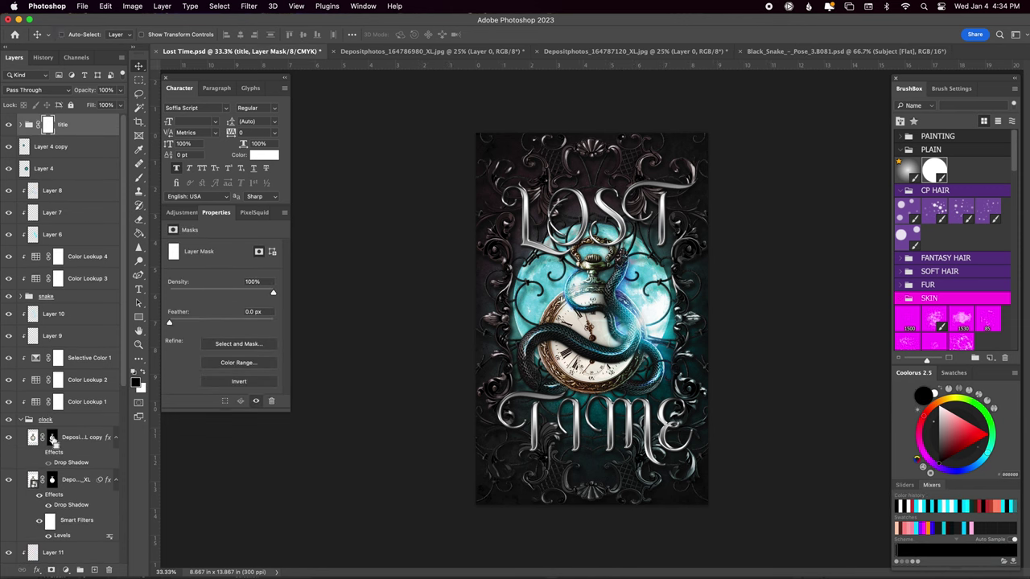
pyautogui.press('b')
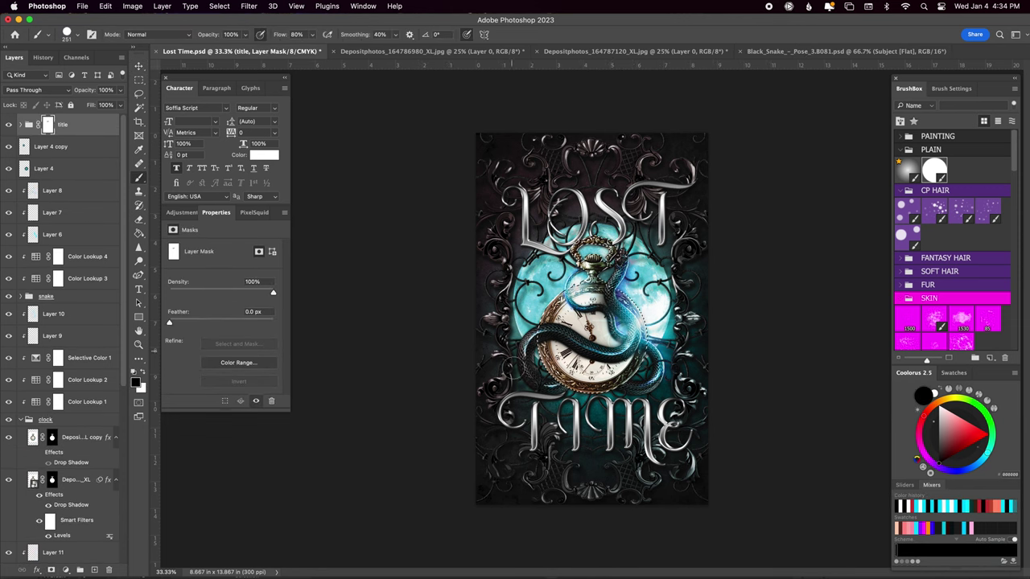
pyautogui.keyDown('super'); pyautogui.click(595, 290); pyautogui.keyUp('super')
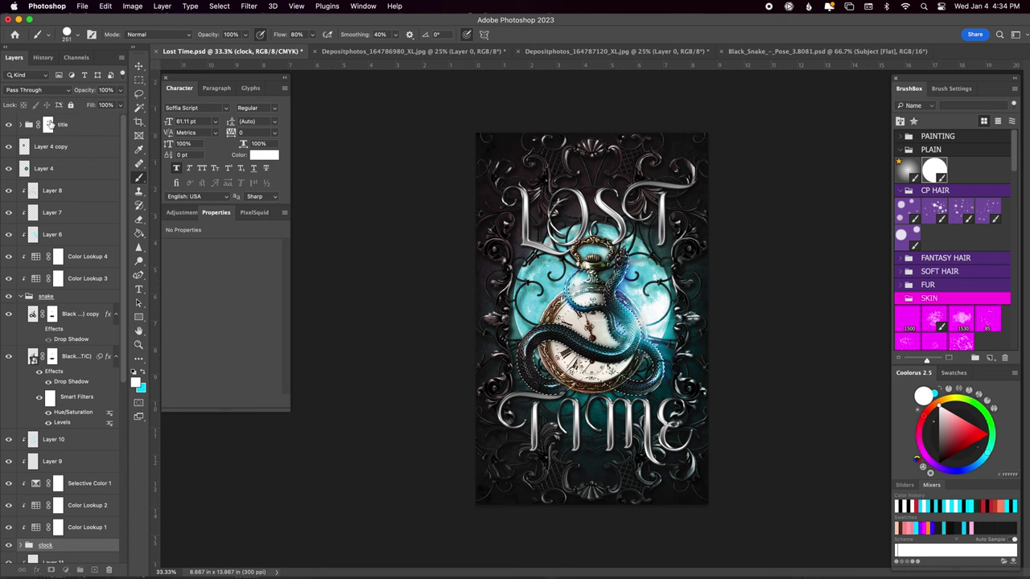
pyautogui.click(49, 124)
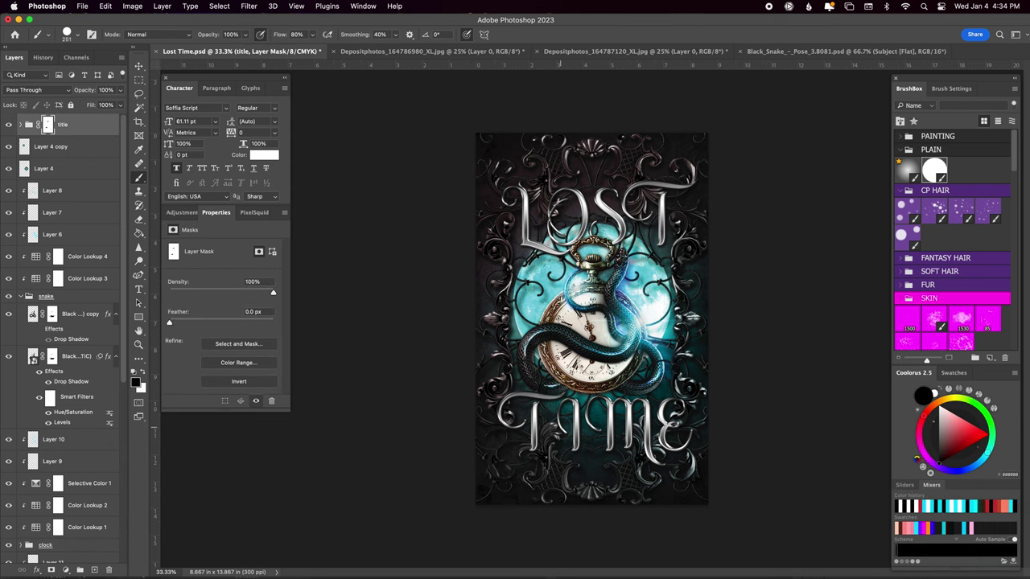
pyautogui.press('super+shift+alt+n')
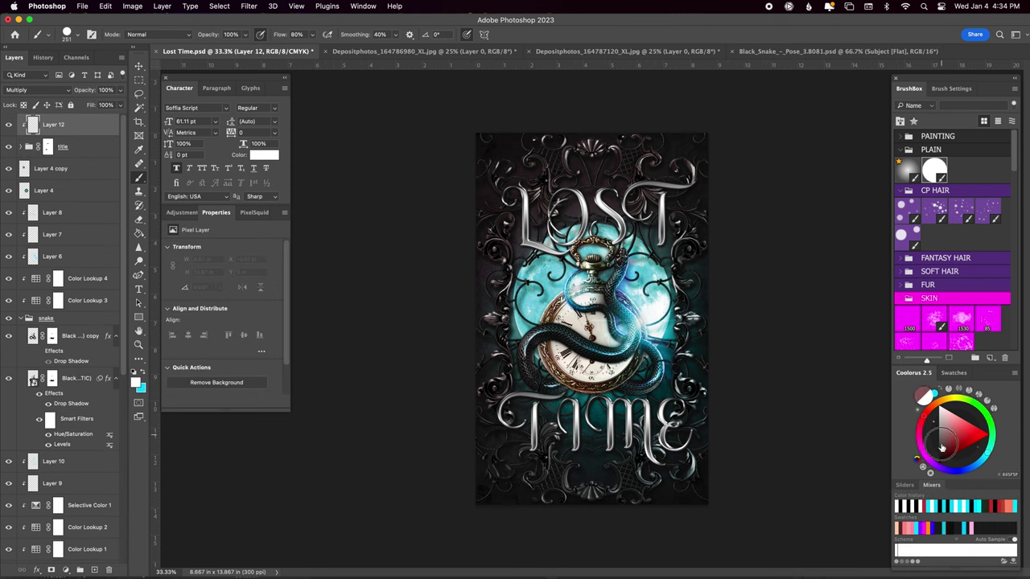
pyautogui.write('5')
# - Paint 30% opacity shading on the Multiply layer and add a brighter Brightness/Contrast adjustment
pyautogui.press('3')
pyautogui.moveTo(570, 238); pyautogui.dragTo(586, 251)
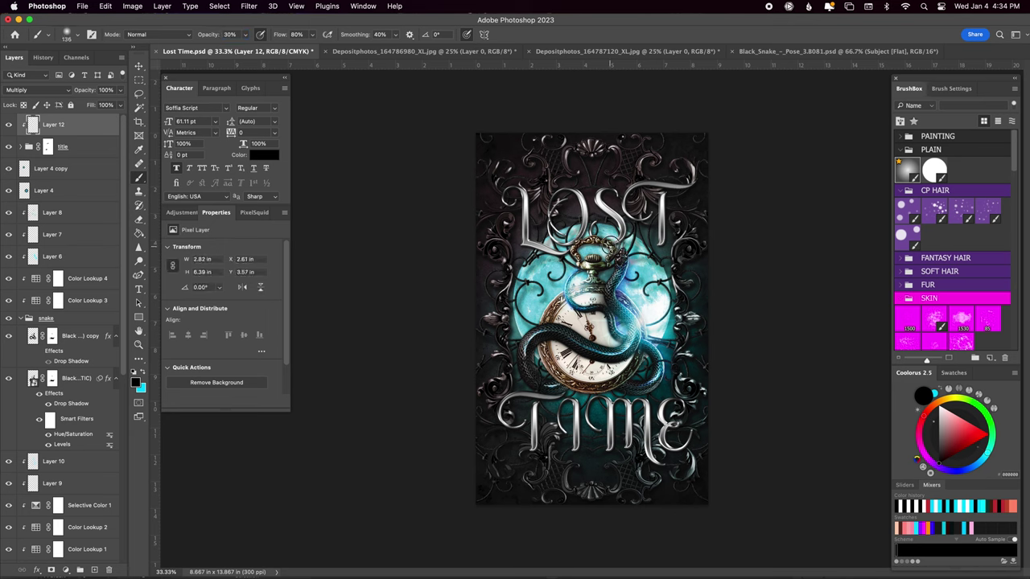
pyautogui.click(182, 214)
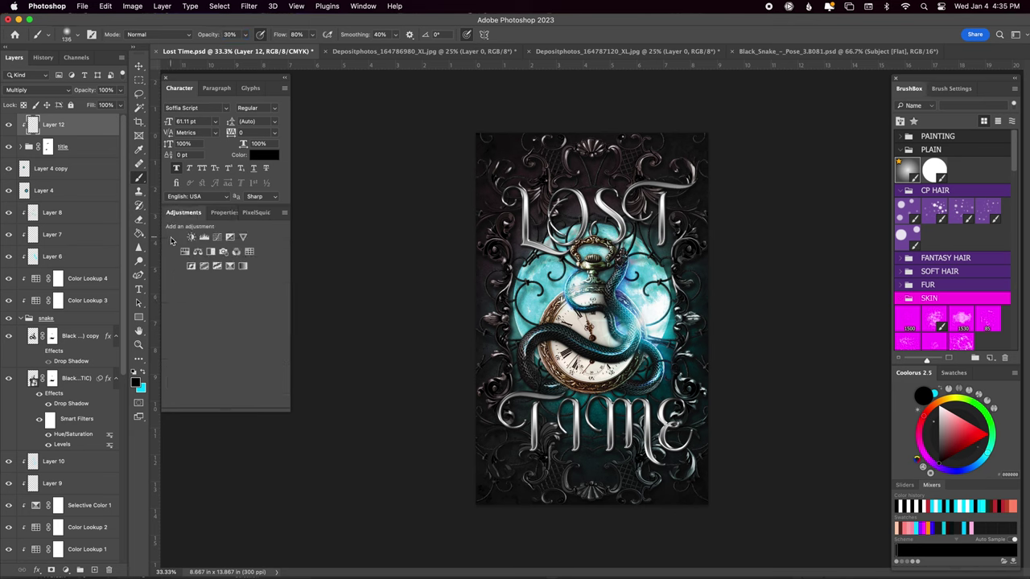
pyautogui.click(192, 238)
pyautogui.moveTo(221, 277); pyautogui.dragTo(254, 278)
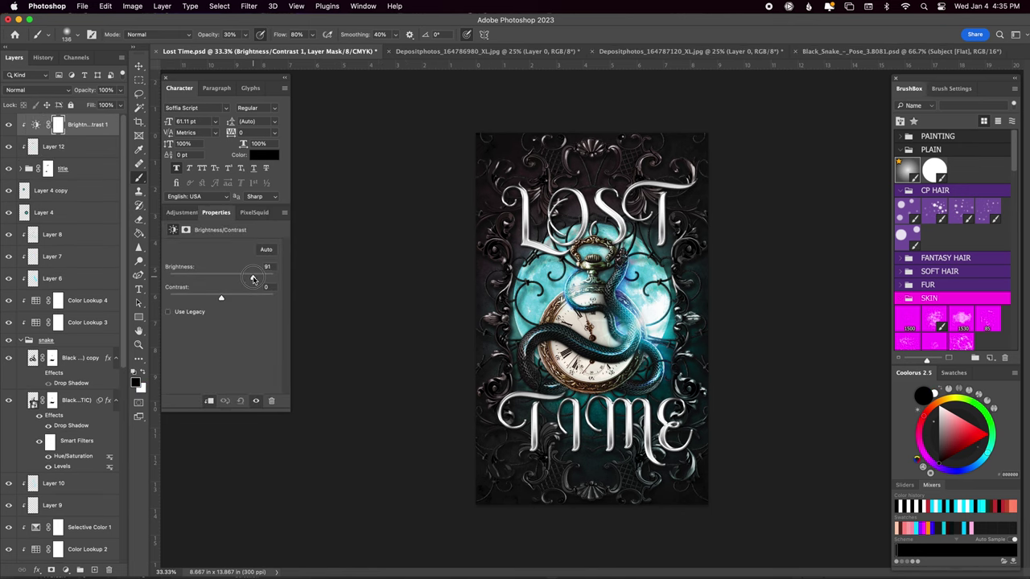
# - Try a Hue/Saturation adjustment at +23 hue, then delete it
pyautogui.click(183, 213)
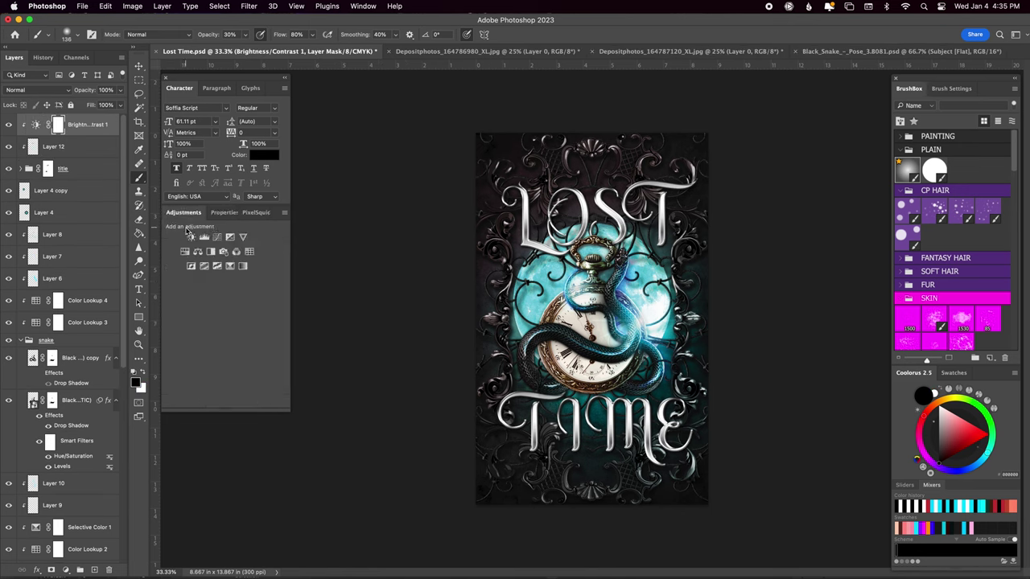
pyautogui.click(185, 251)
pyautogui.moveTo(221, 287); pyautogui.dragTo(232, 287)
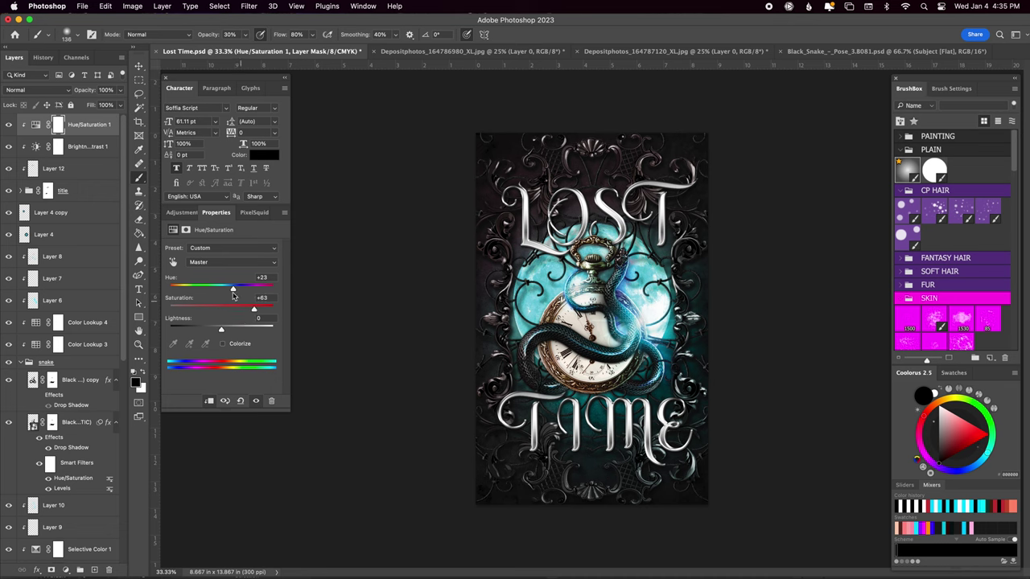
pyautogui.press('Delete')
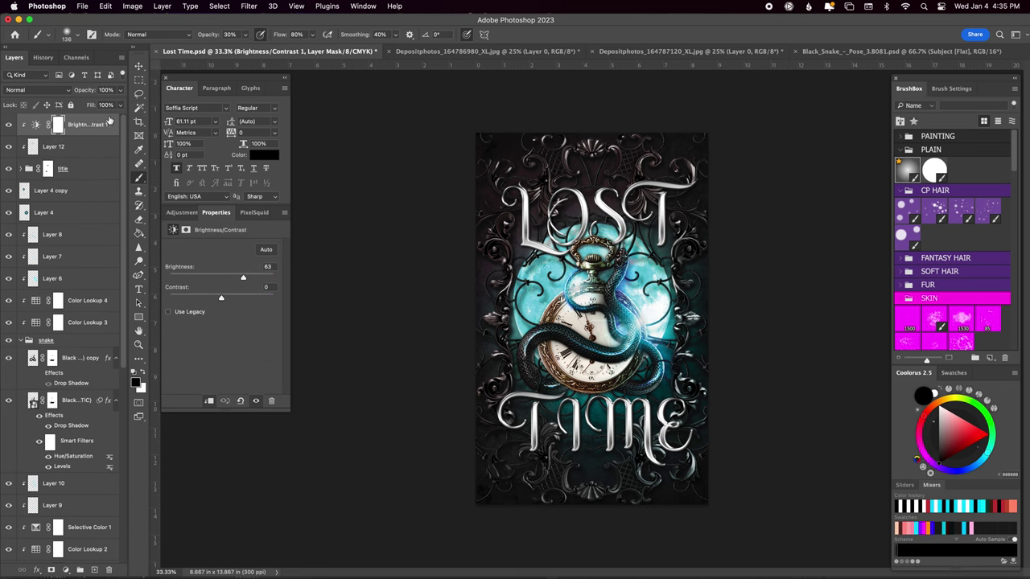
# - Add a new Multiply layer above Layer 4 copy with a larger 30% opacity brush
pyautogui.click(20, 168)
pyautogui.click(19, 168)
pyautogui.click(51, 190)
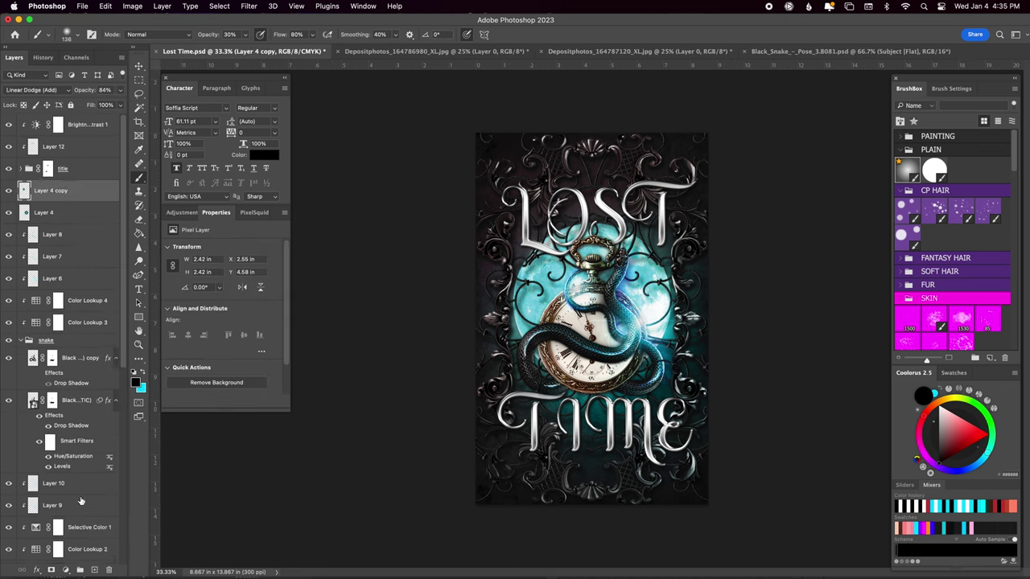
pyautogui.press('super+shift+alt+n')
pyautogui.click(37, 89)
pyautogui.click(51, 134)
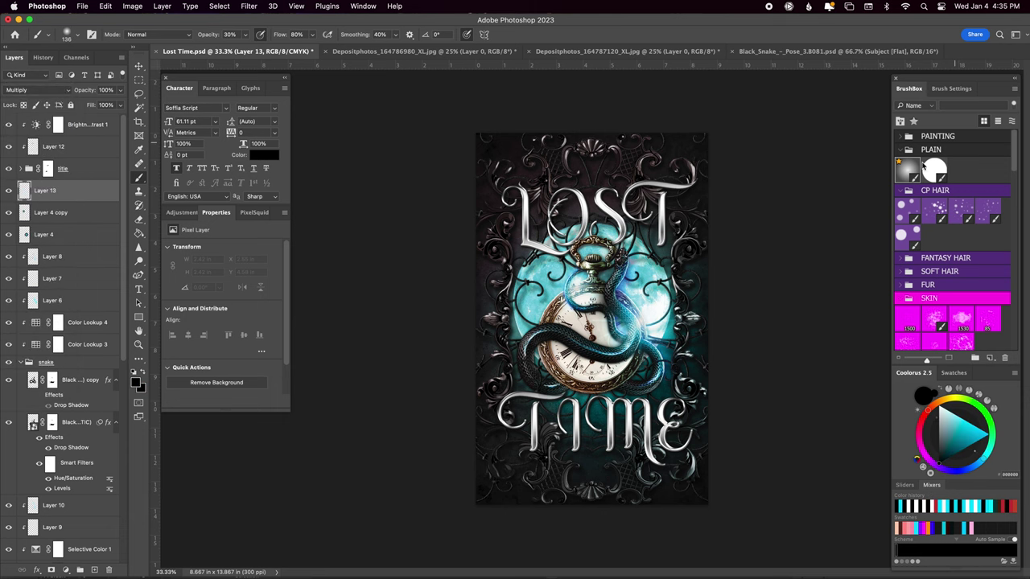
pyautogui.press('3')
pyautogui.rightClick(508, 191)
pyautogui.press('Return')
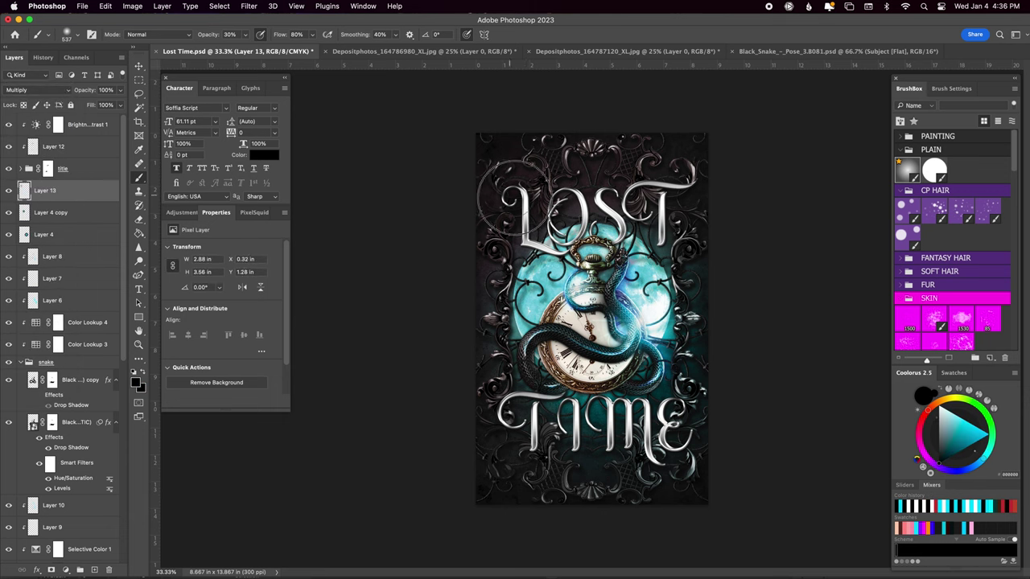
# - Paint soft shading on Layer 13 and give the title group a drop shadow of size 49, spread 2%
pyautogui.moveTo(573, 207); pyautogui.dragTo(599, 213)
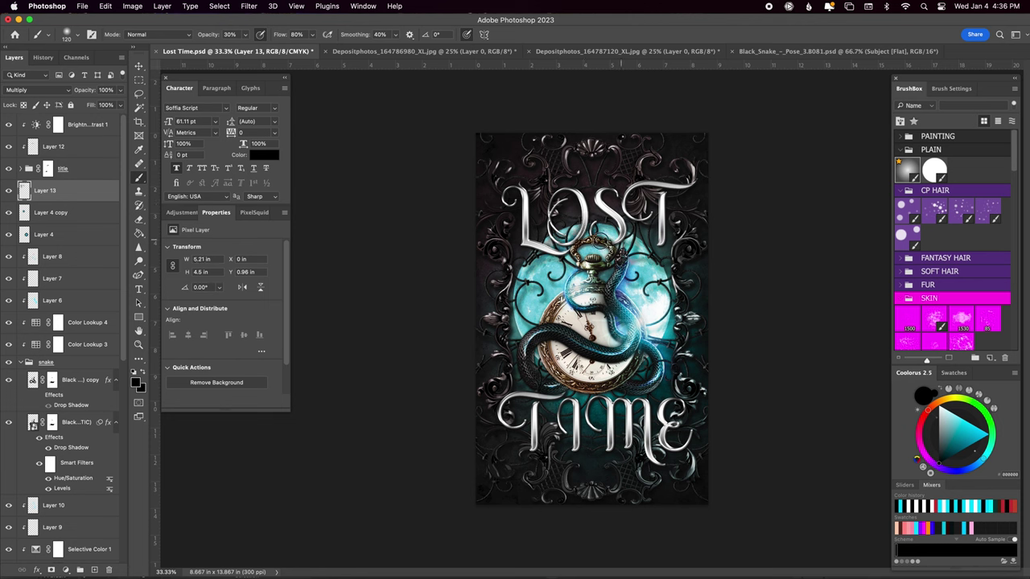
pyautogui.doubleClick(92, 168)
pyautogui.click(63, 226)
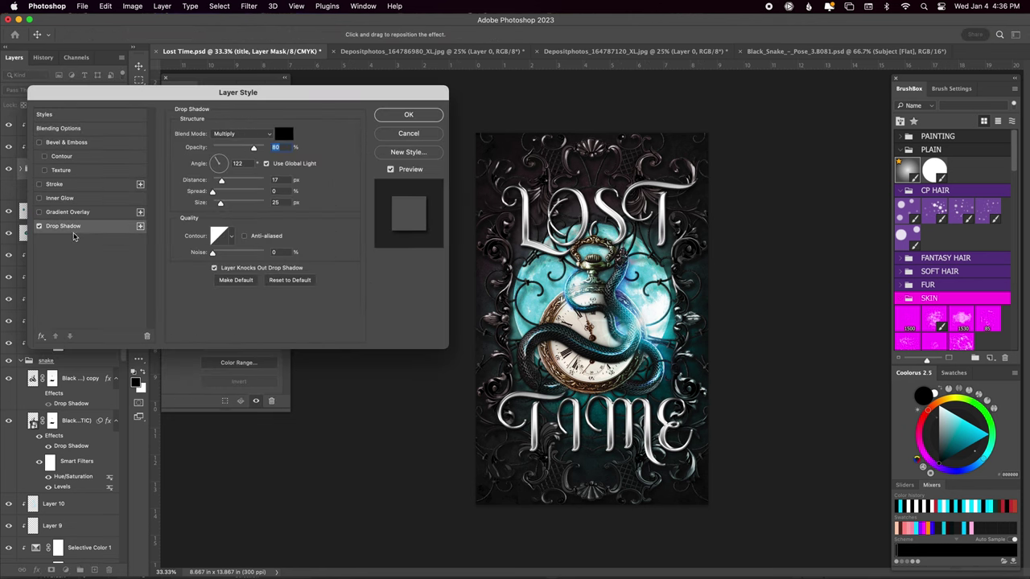
pyautogui.moveTo(221, 203); pyautogui.dragTo(243, 198)
pyautogui.hotkey('shift', 'Tab')
pyautogui.write('2')
pyautogui.hotkey('shift', 'Tab')
pyautogui.click(399, 114)
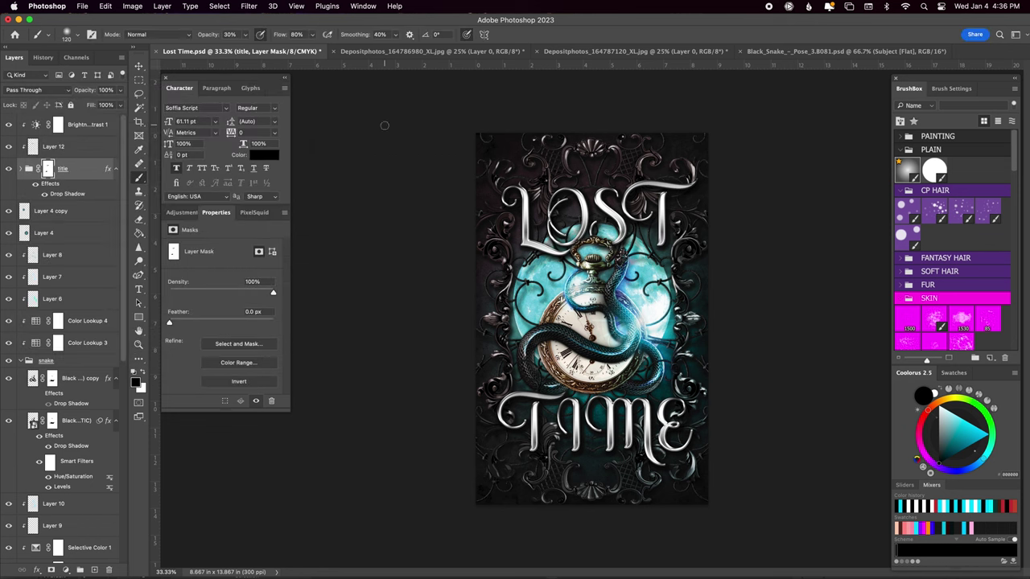
# - Save the cover and add a new layer at the top of the stack
pyautogui.press('cmd+s')
pyautogui.press('cmd+alt+shift+n')
pyautogui.click(36, 89)
# - Set the new layer to Linear Dodge (Add) and prepare a full-opacity white star brush
pyautogui.click(42, 202)
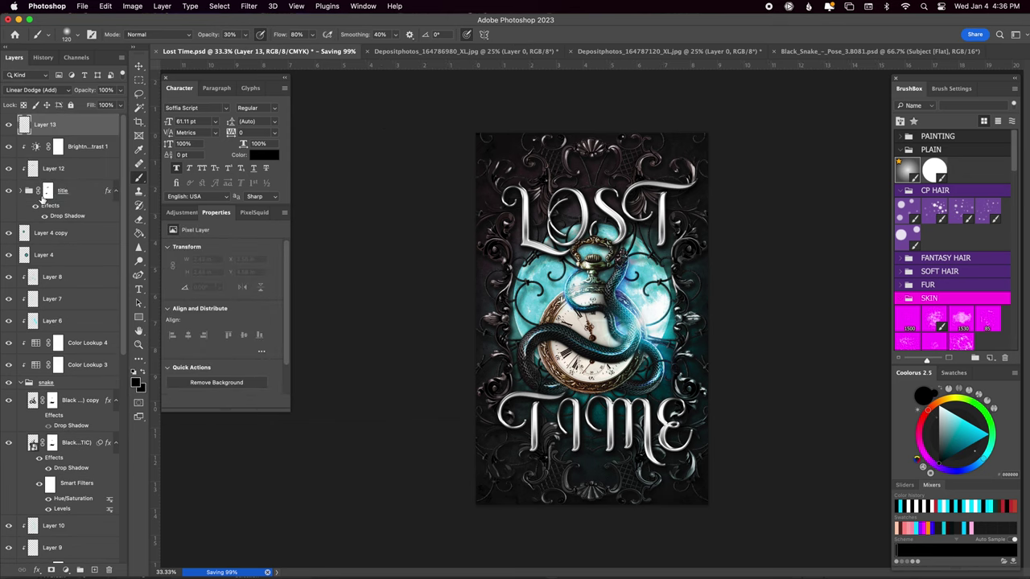
pyautogui.press('x')
pyautogui.scroll(-3, 954, 233)
pyautogui.scroll(-5, 953, 234)
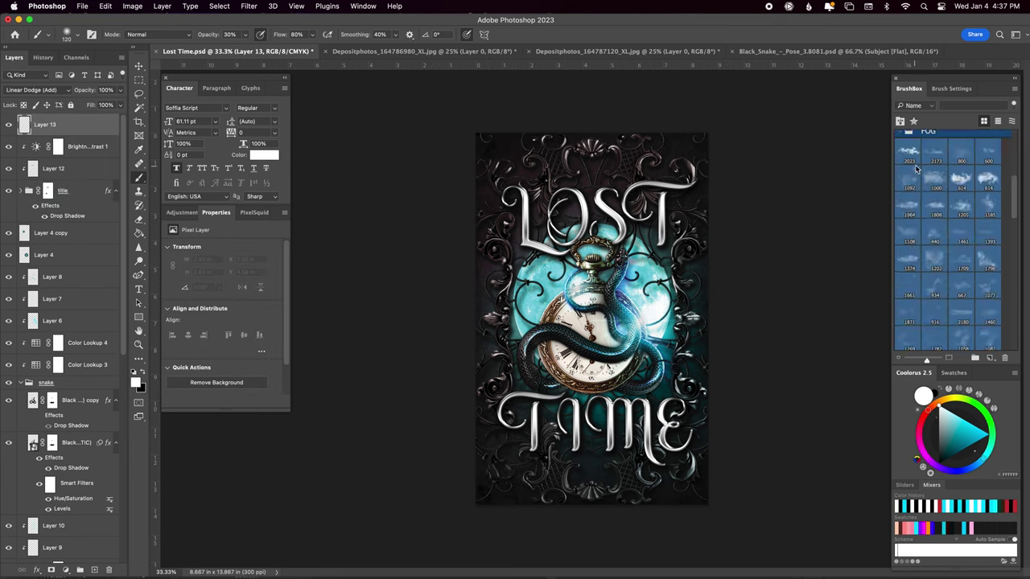
pyautogui.scroll(-5, 953, 234)
pyautogui.press('0')
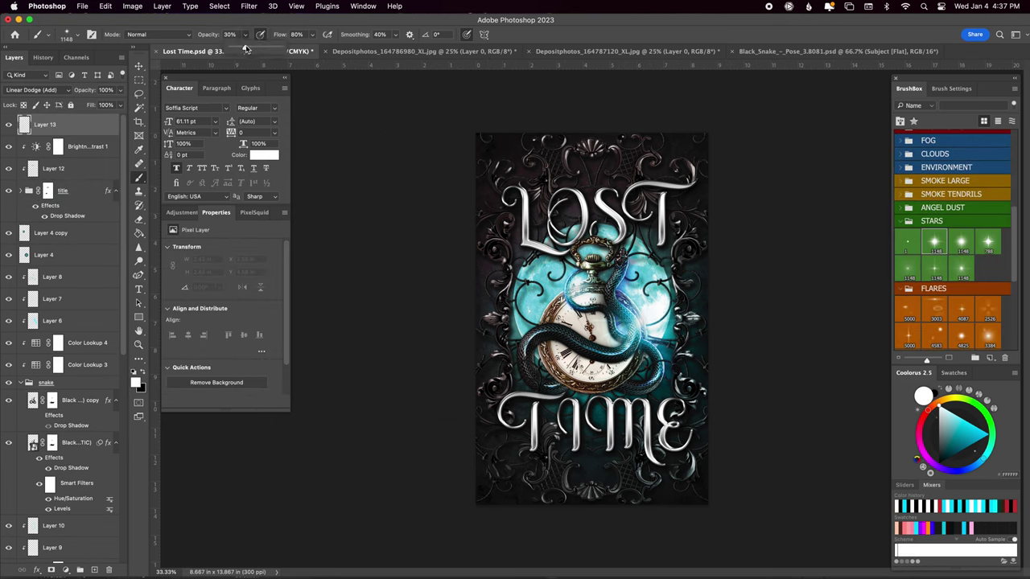
# - Stamp white star sparkles on the O of LOST and near the M of TIME, then save
pyautogui.click(557, 197)
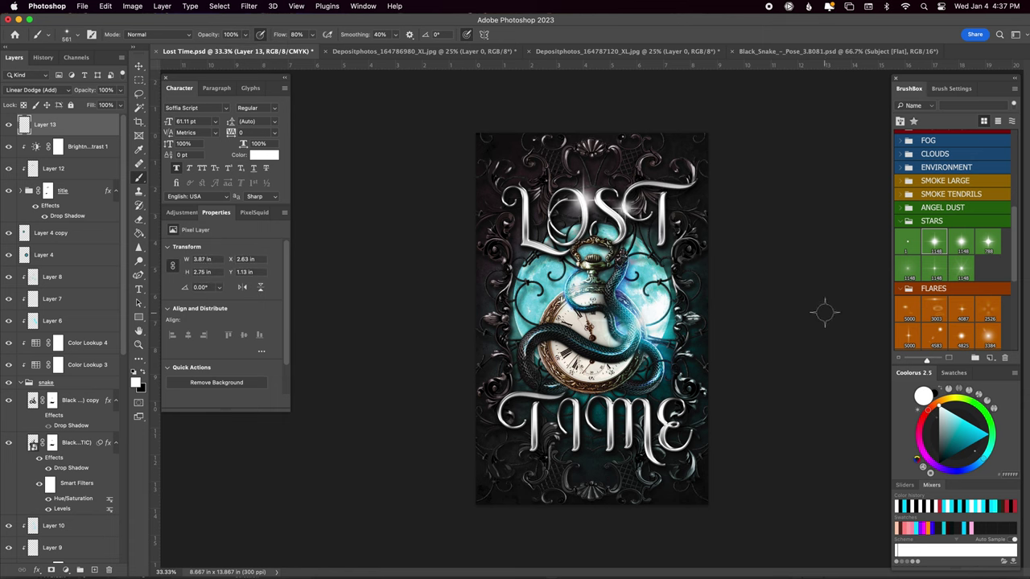
pyautogui.press('[')
pyautogui.press('[')
pyautogui.press('[')
pyautogui.press(']')
pyautogui.press(']')
pyautogui.press(']')
pyautogui.click(647, 406)
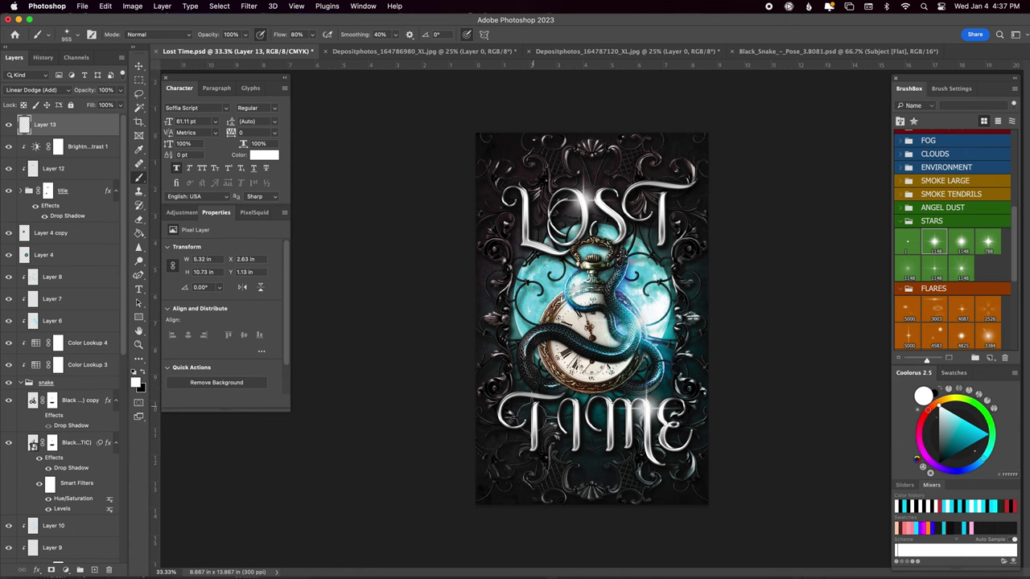
pyautogui.press('cmd+s')
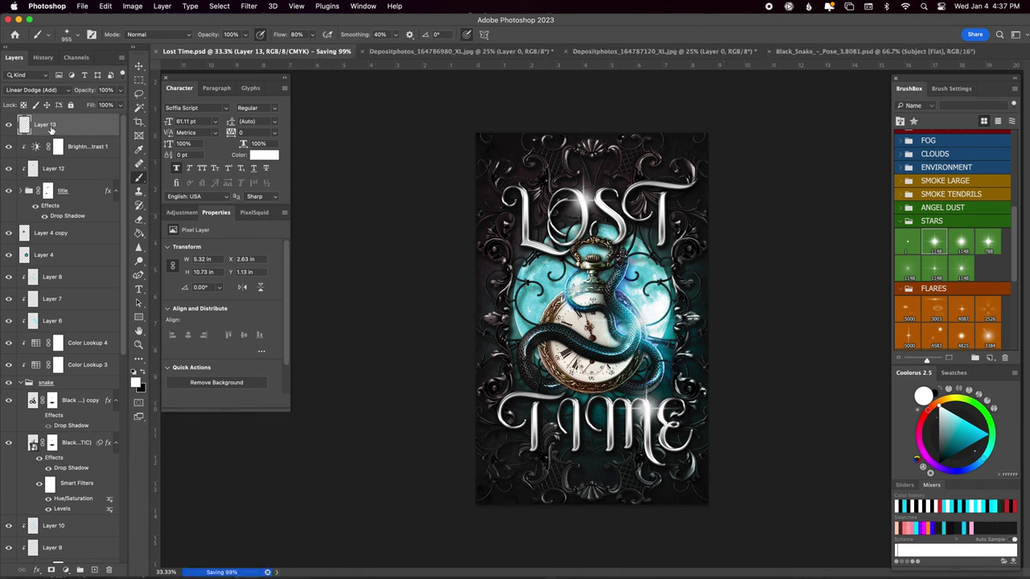
pyautogui.click(79, 233)
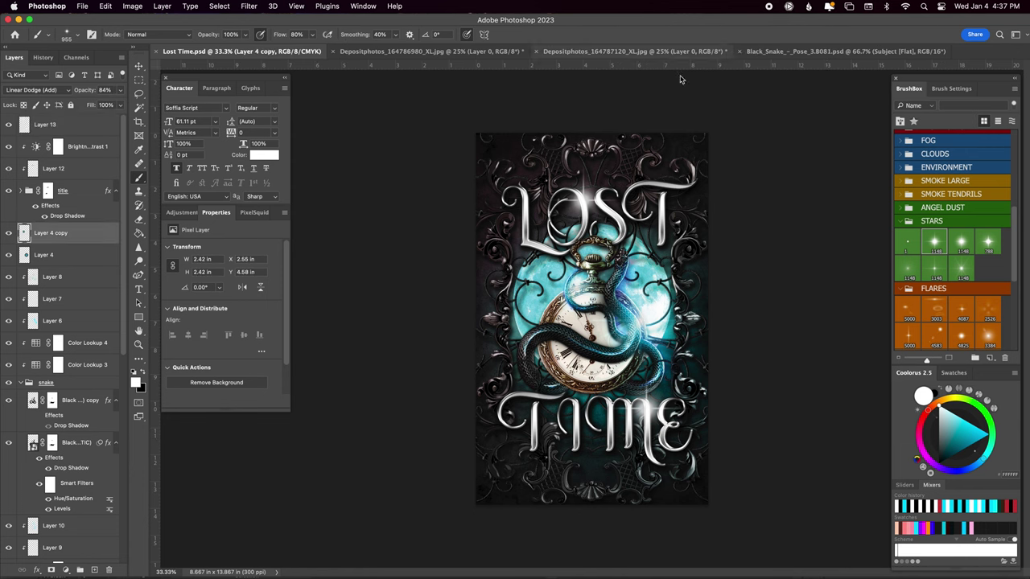
# - Paint cyan specks across the cover's upper right with a scattered snow brush
pyautogui.click(907, 220)
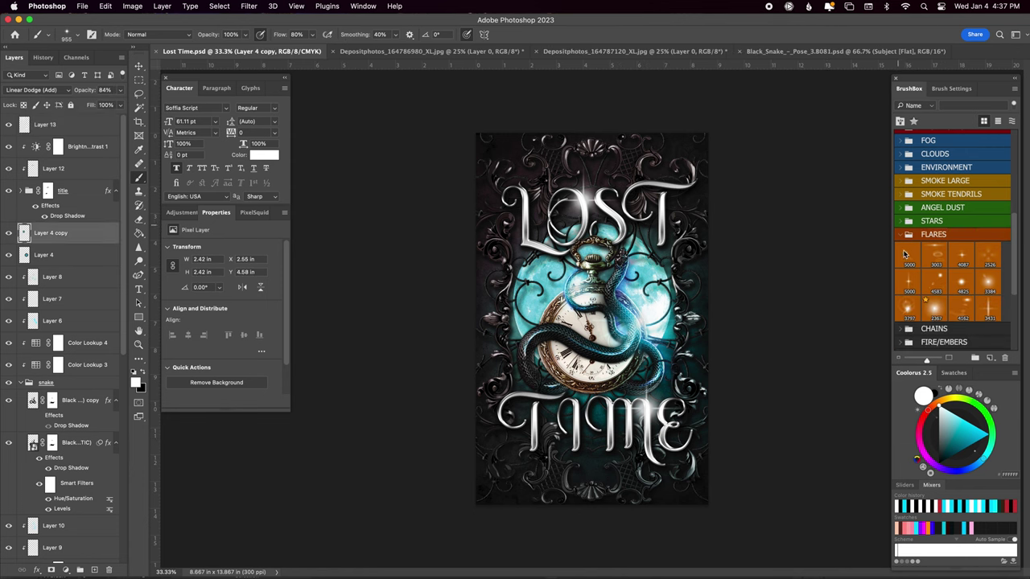
pyautogui.click(971, 432)
pyautogui.scroll(-3, 949, 241)
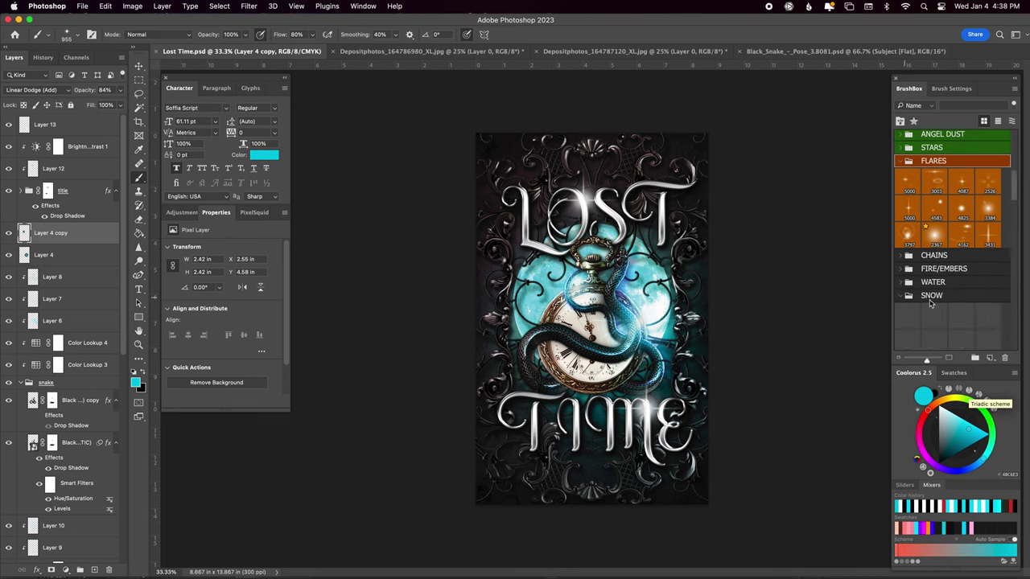
pyautogui.scroll(-5, 950, 241)
pyautogui.scroll(-2, 950, 242)
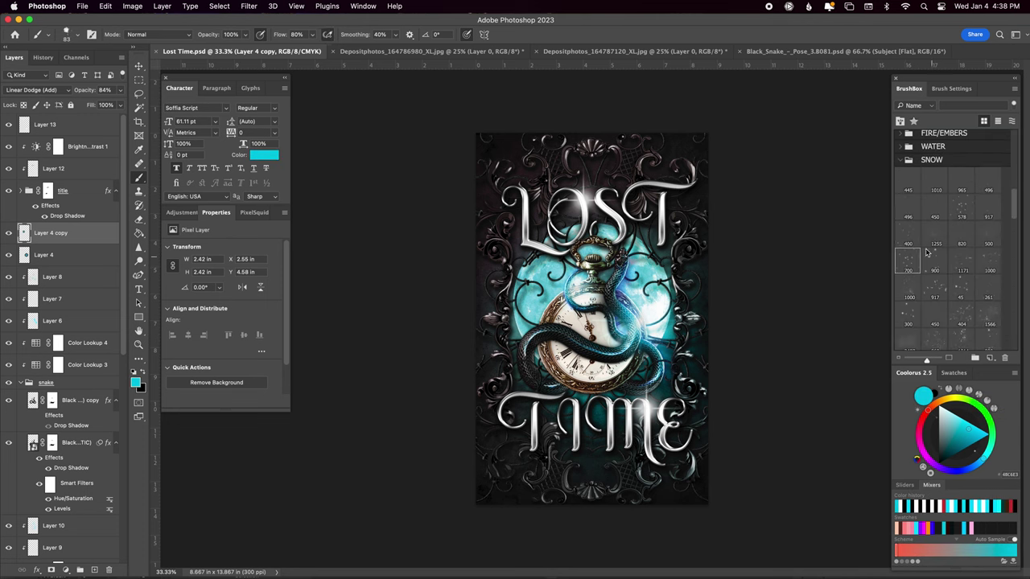
pyautogui.click(961, 207)
pyautogui.click(961, 261)
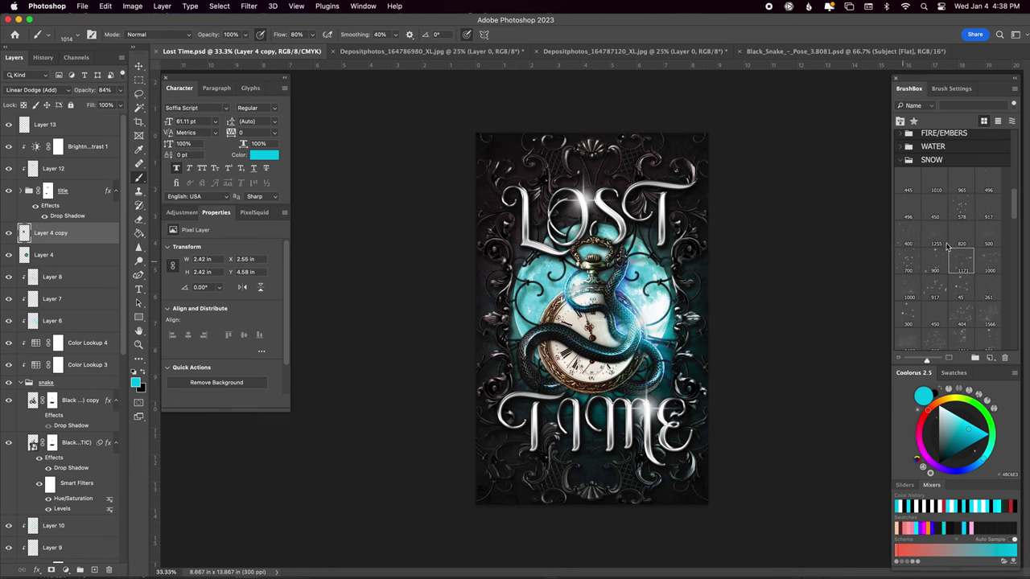
pyautogui.moveTo(369, 424); pyautogui.dragTo(885, 173)
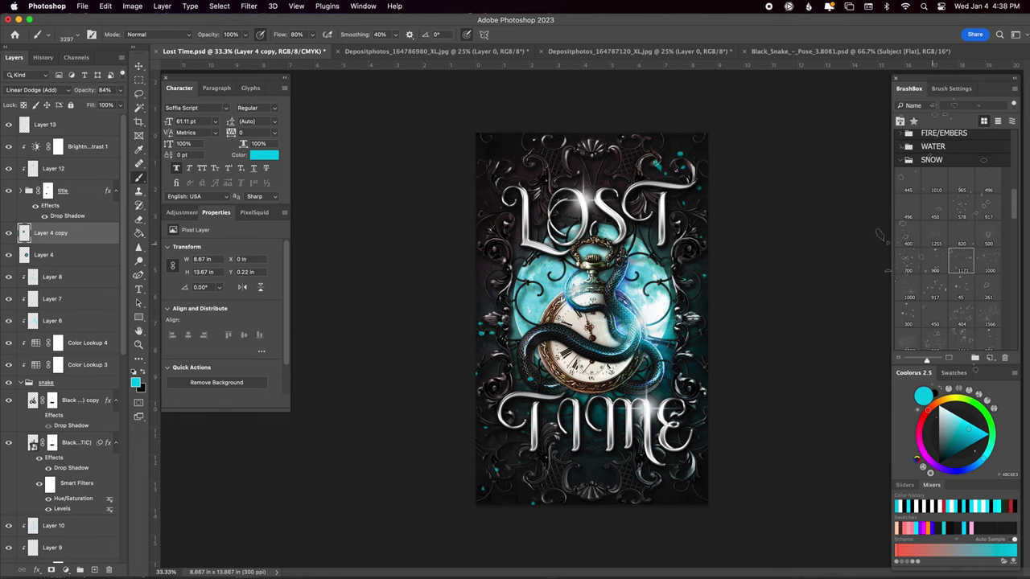
# - Try several BrushBox sparkle and snow brushes, then add a new empty particle layer
pyautogui.click(987, 259)
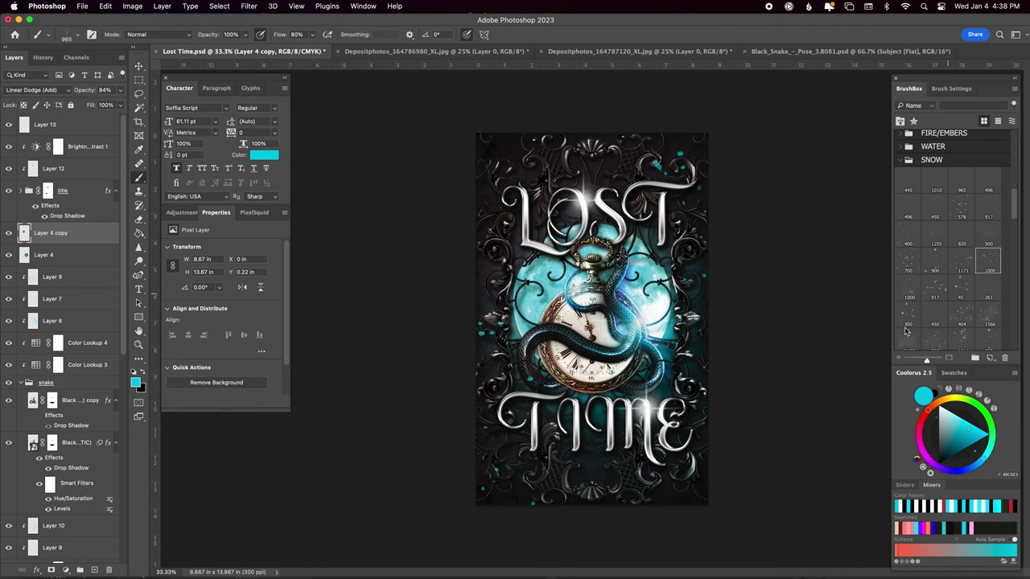
pyautogui.scroll(-3, 925, 257)
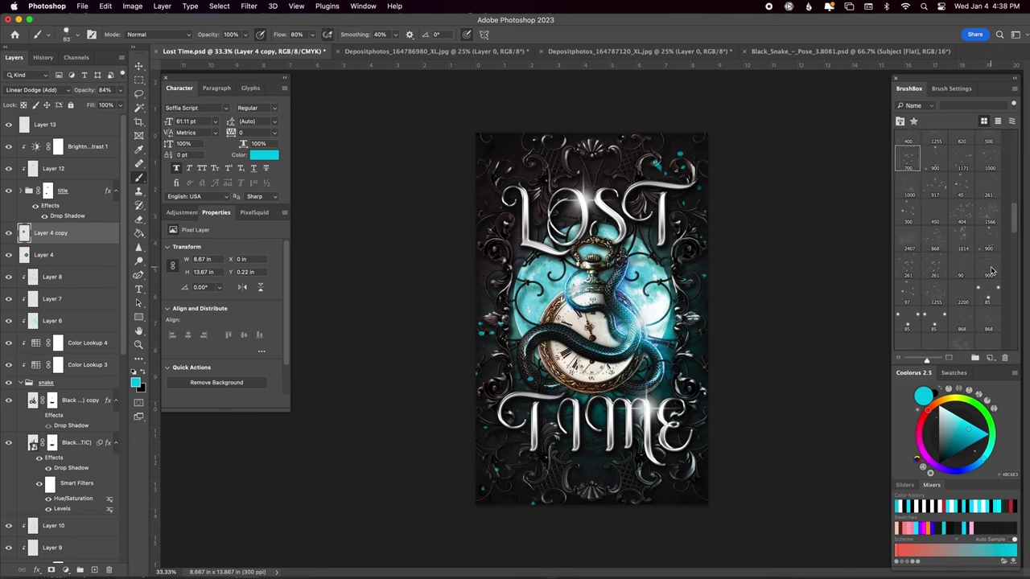
pyautogui.click(959, 240)
pyautogui.click(961, 211)
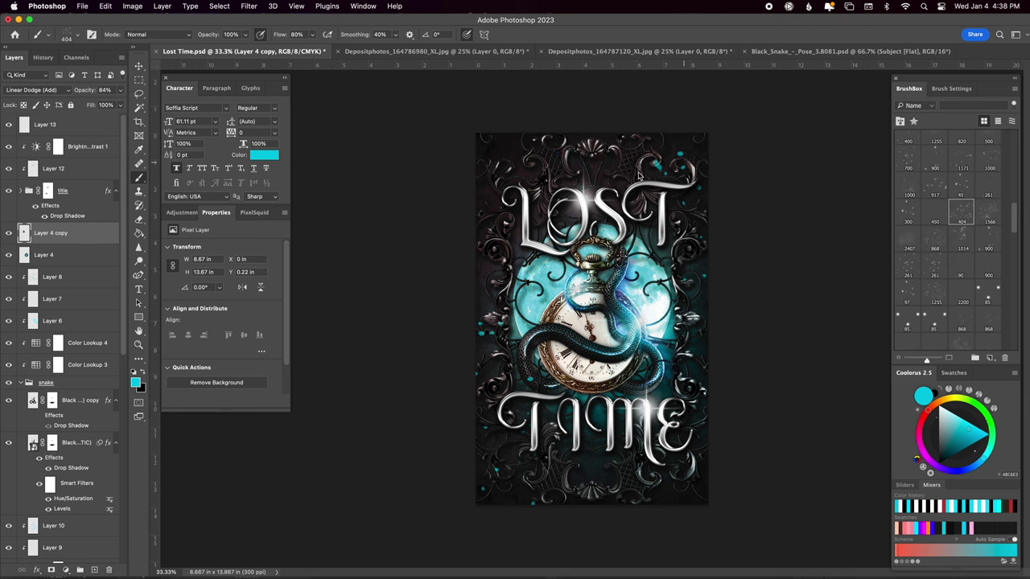
pyautogui.click(936, 185)
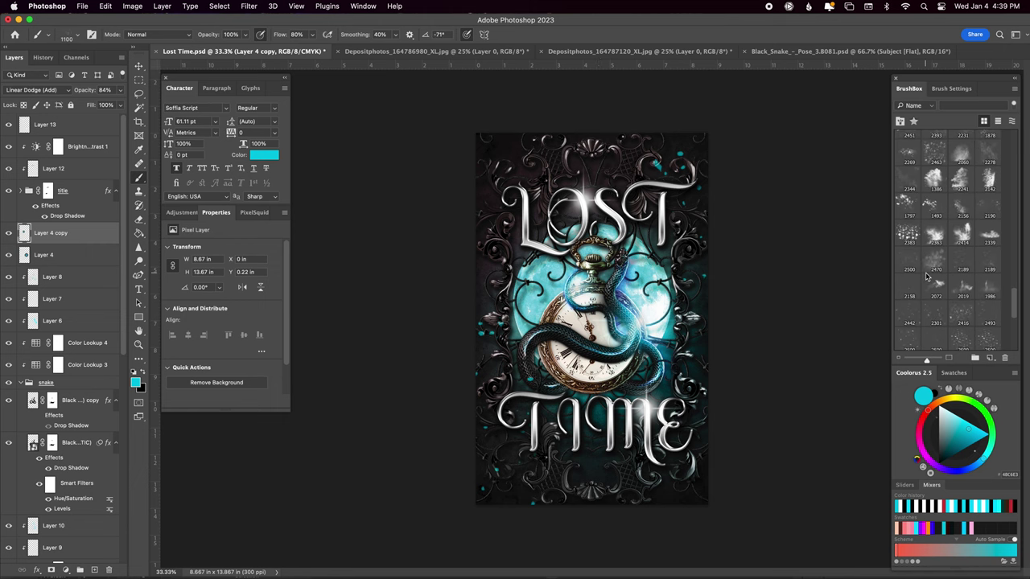
pyautogui.scroll(-5, 926, 282)
pyautogui.scroll(3, 917, 266)
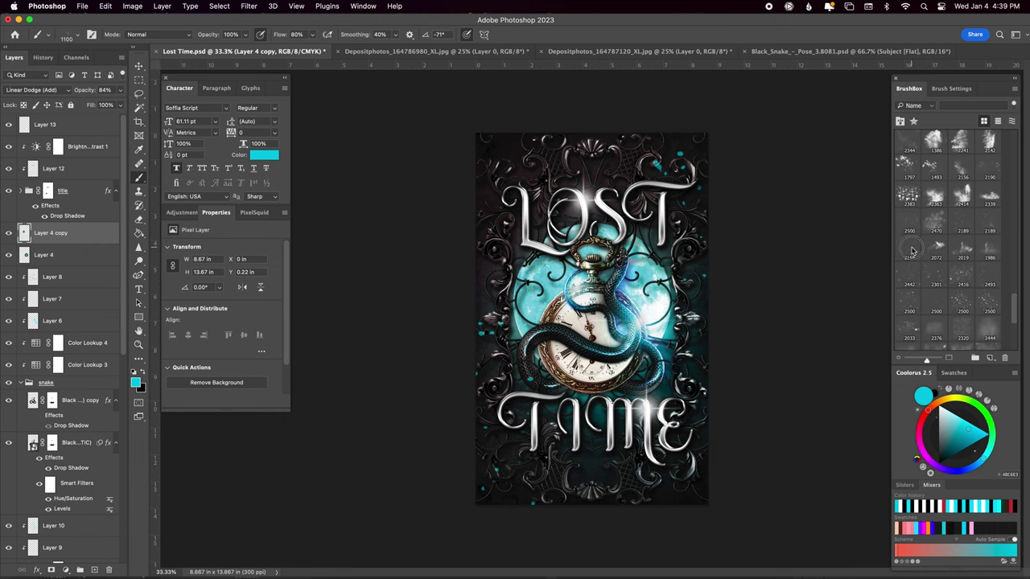
pyautogui.click(992, 222)
pyautogui.click(963, 222)
pyautogui.click(94, 569)
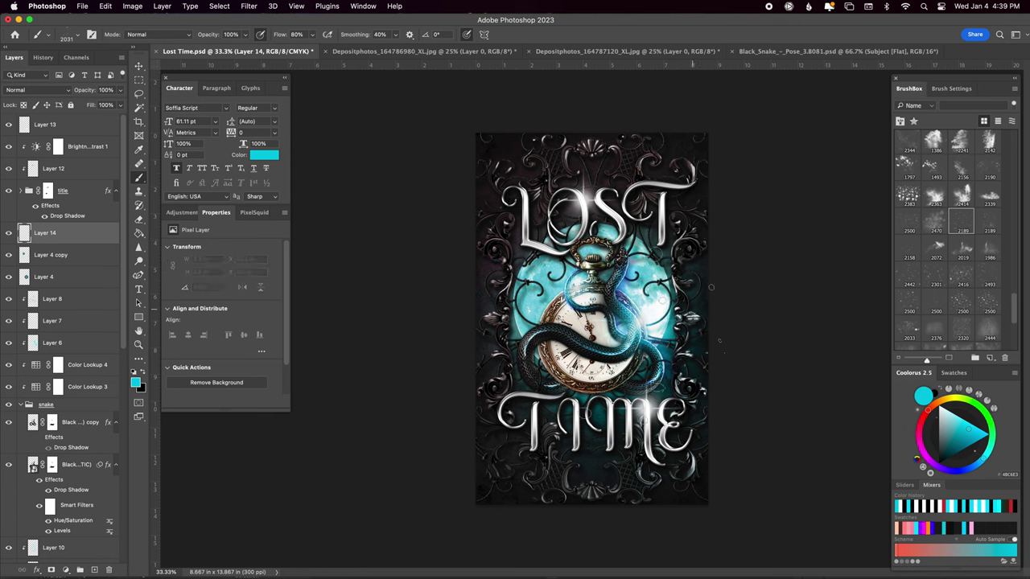
# - Stamp sparkles near the cover's top-right edge, undo the layer reorder, and save
pyautogui.press('super+z')
pyautogui.click(989, 222)
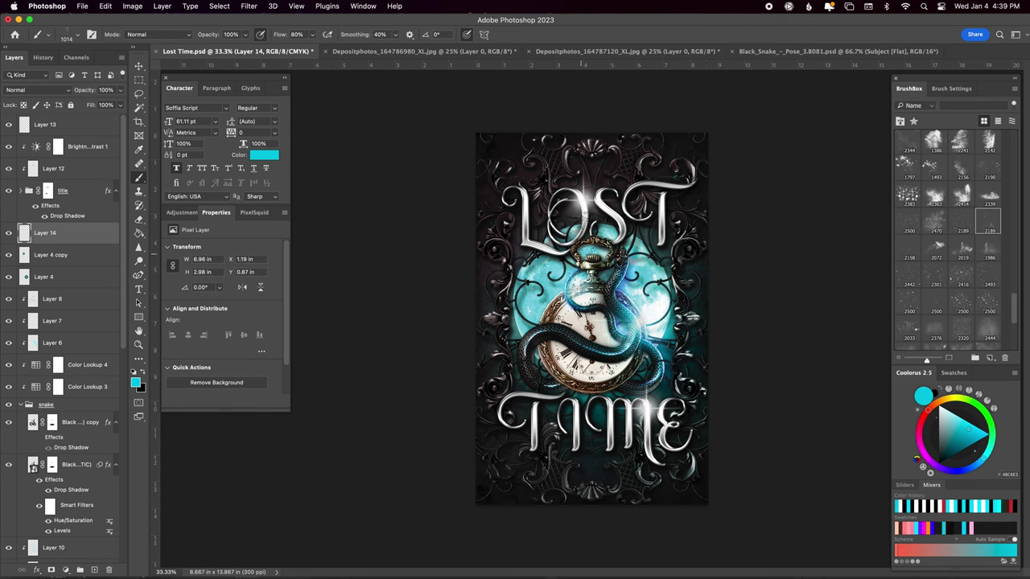
pyautogui.click(711, 206)
pyautogui.moveTo(88, 229); pyautogui.dragTo(80, 121)
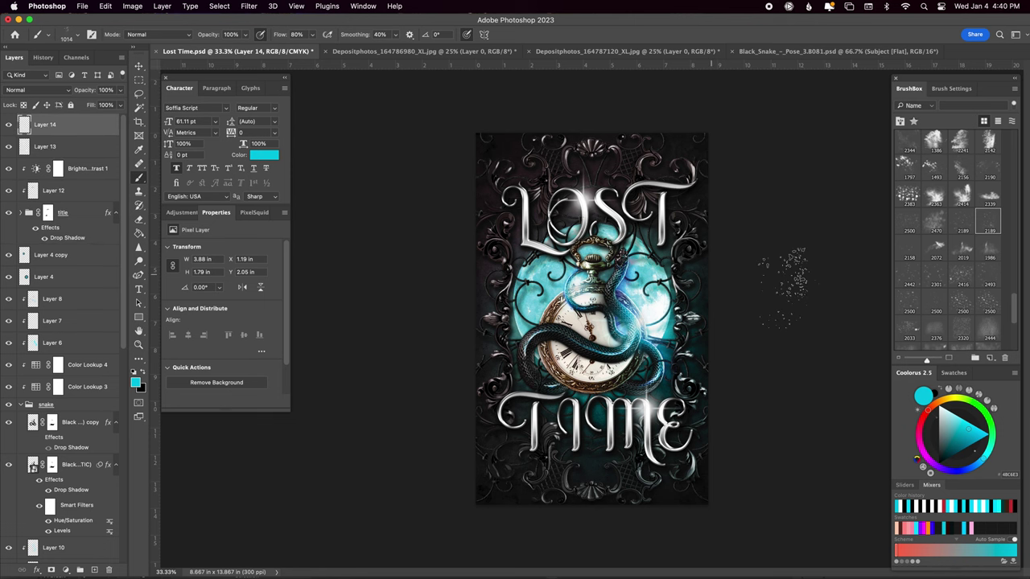
pyautogui.press('BackSpace')
pyautogui.press('super+s')
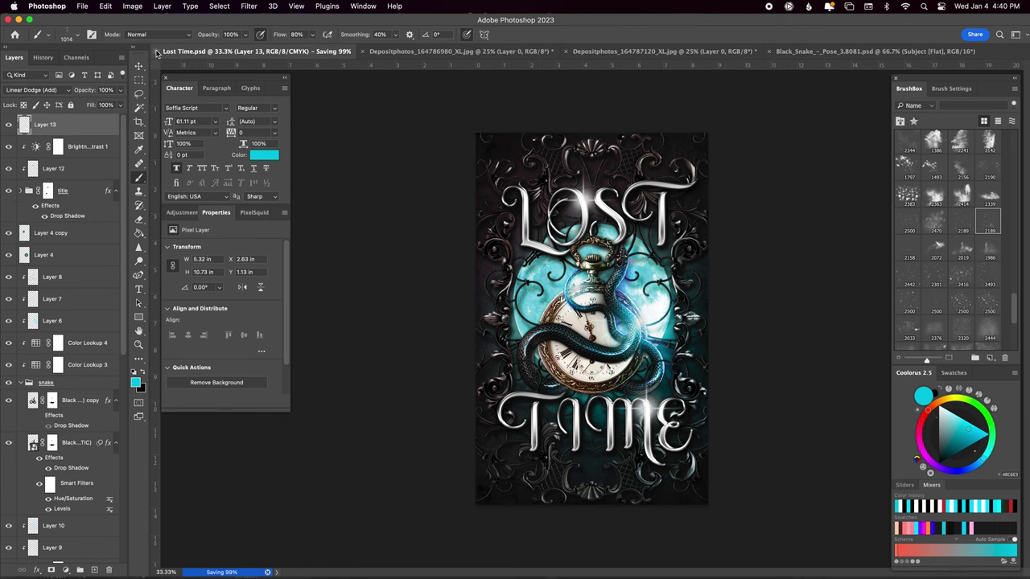
# - Close the other open documents, keeping only Lost Time.psd
pyautogui.click(157, 53)
pyautogui.press('super+w')
pyautogui.press('super+d')
pyautogui.press('super+w')
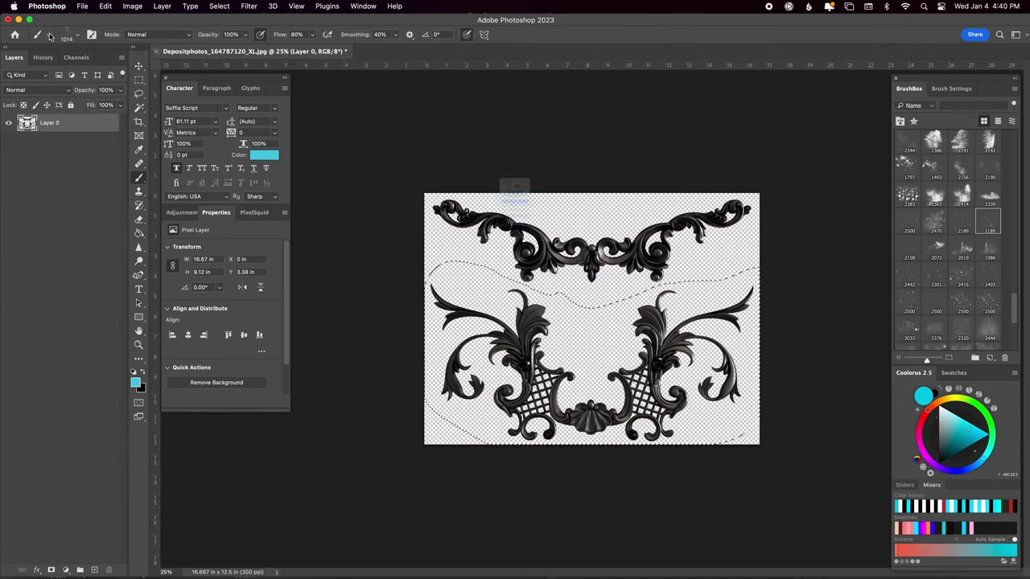
pyautogui.press('super+w')
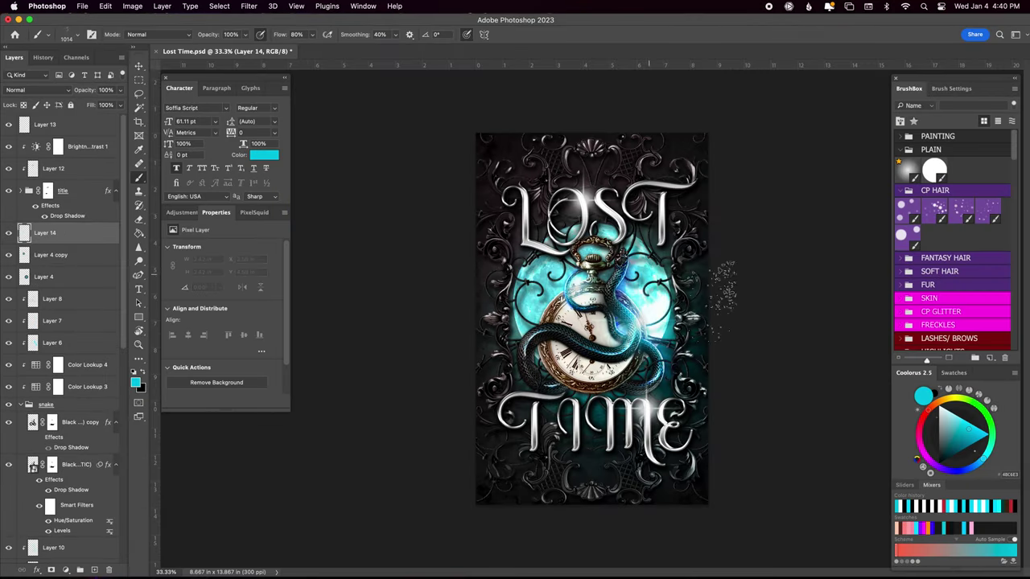
# - Pick a larger snow brush and paint cyan snow particles near the top of the cover
pyautogui.scroll(-10, 971, 330)
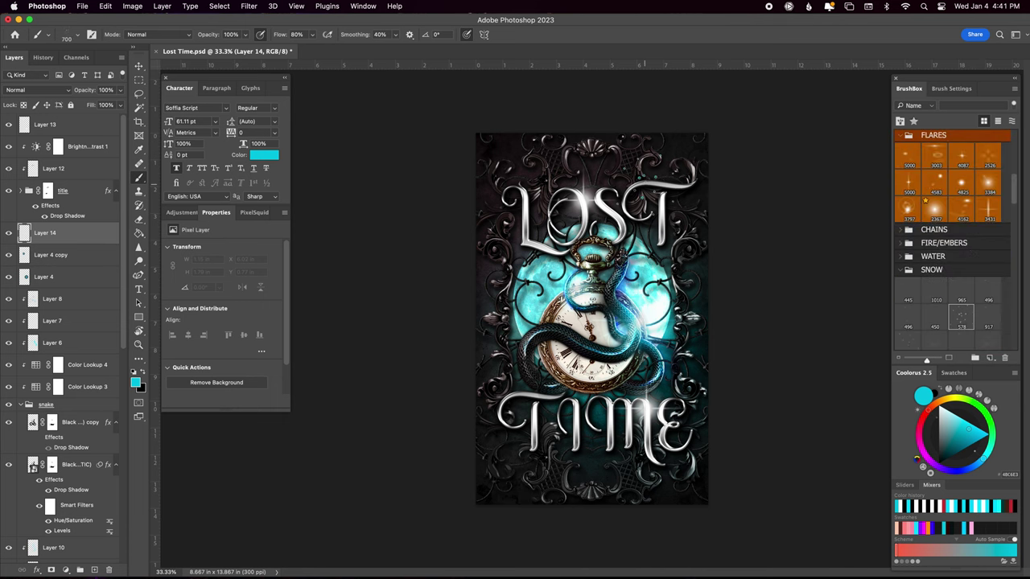
pyautogui.click(908, 318)
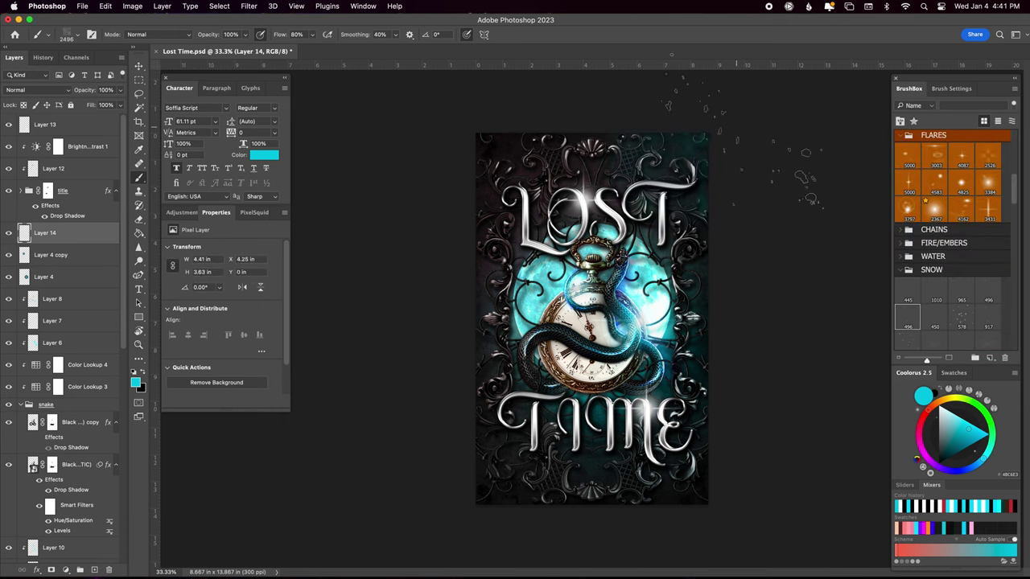
pyautogui.click(959, 288)
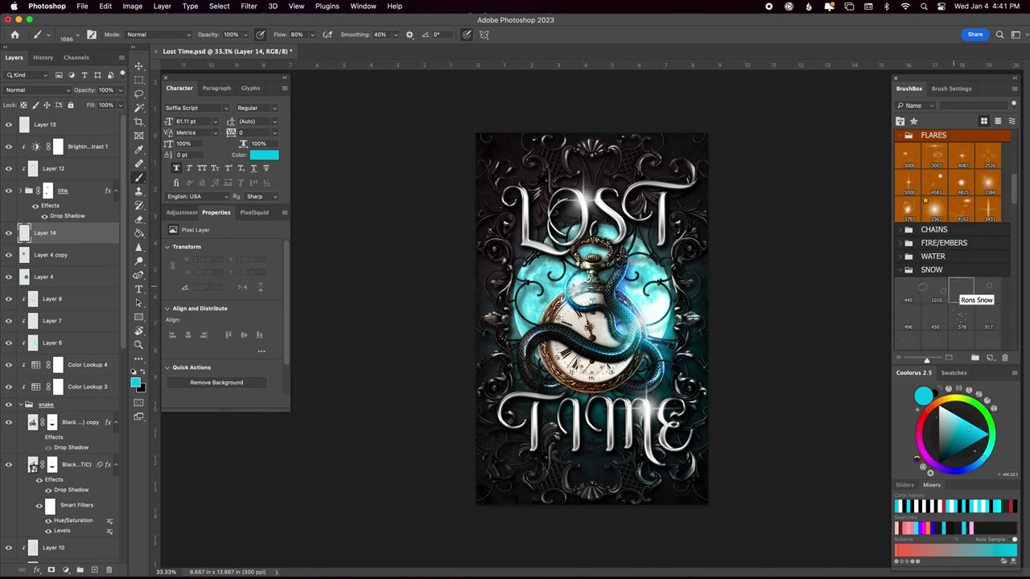
pyautogui.click(962, 292)
pyautogui.click(752, 141)
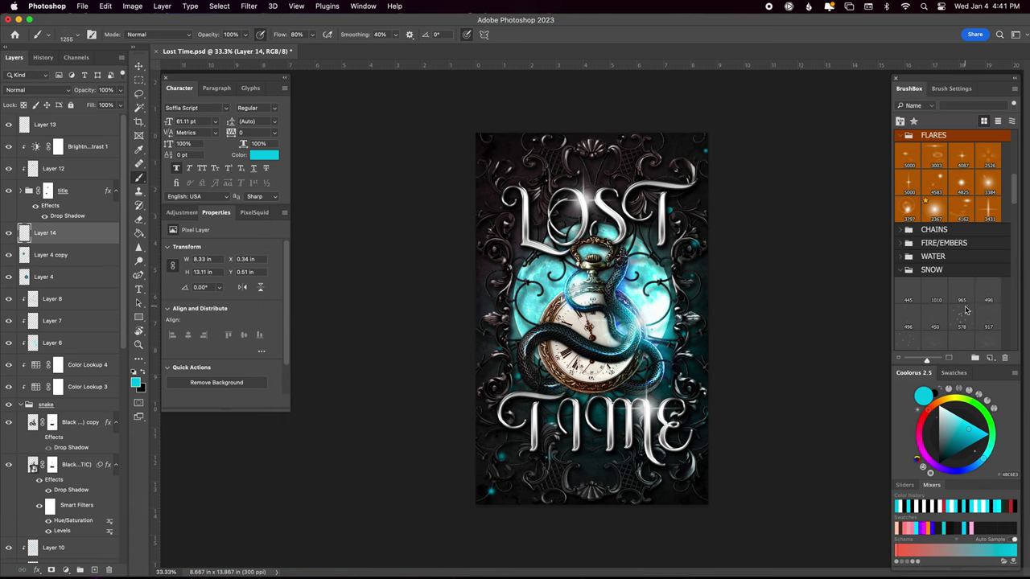
pyautogui.moveTo(668, 121); pyautogui.dragTo(708, 121)
pyautogui.click(934, 292)
pyautogui.click(723, 165)
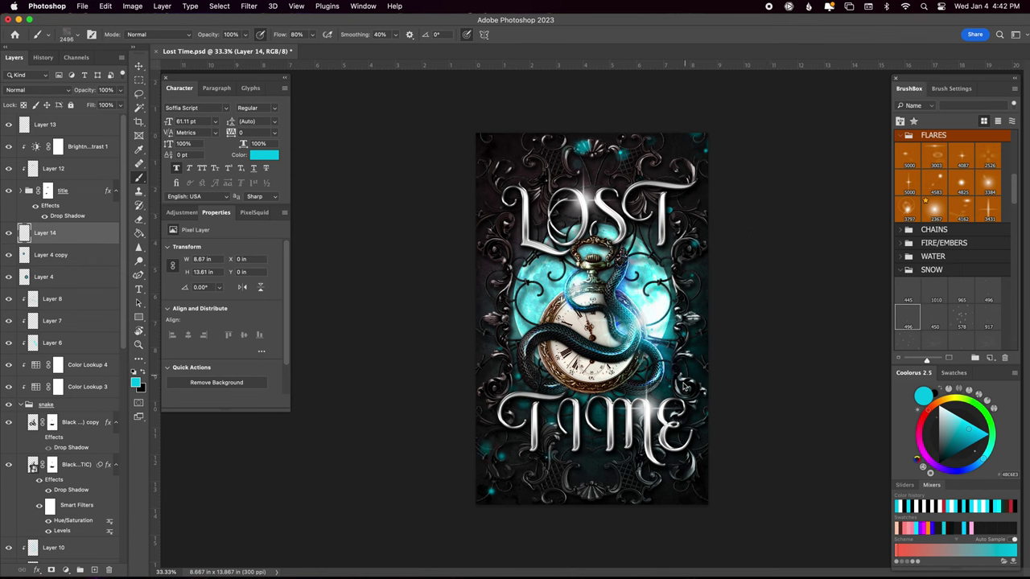
# - Try more snow brushes, undo snow painted over TIME, and set Layer 14 to Linear Dodge (Add)
pyautogui.click(935, 318)
pyautogui.scroll(-1, 941, 314)
pyautogui.click(934, 309)
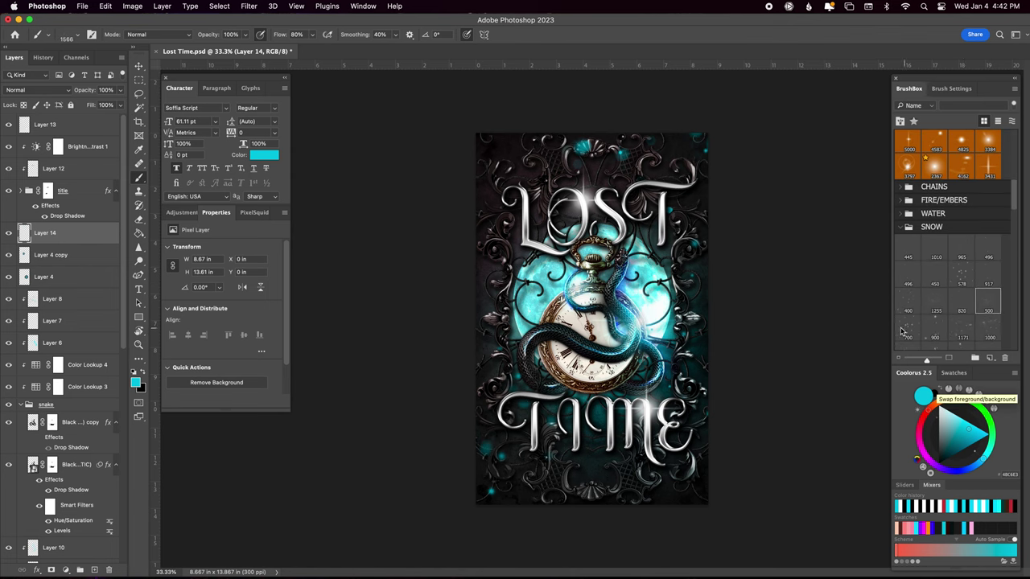
pyautogui.click(962, 328)
pyautogui.scroll(-2, 961, 326)
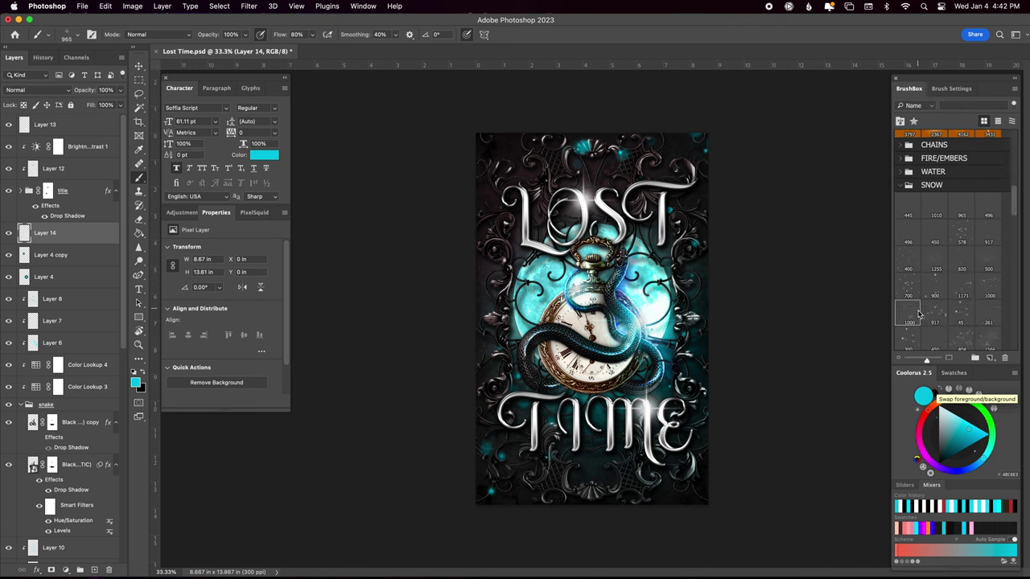
pyautogui.click(934, 320)
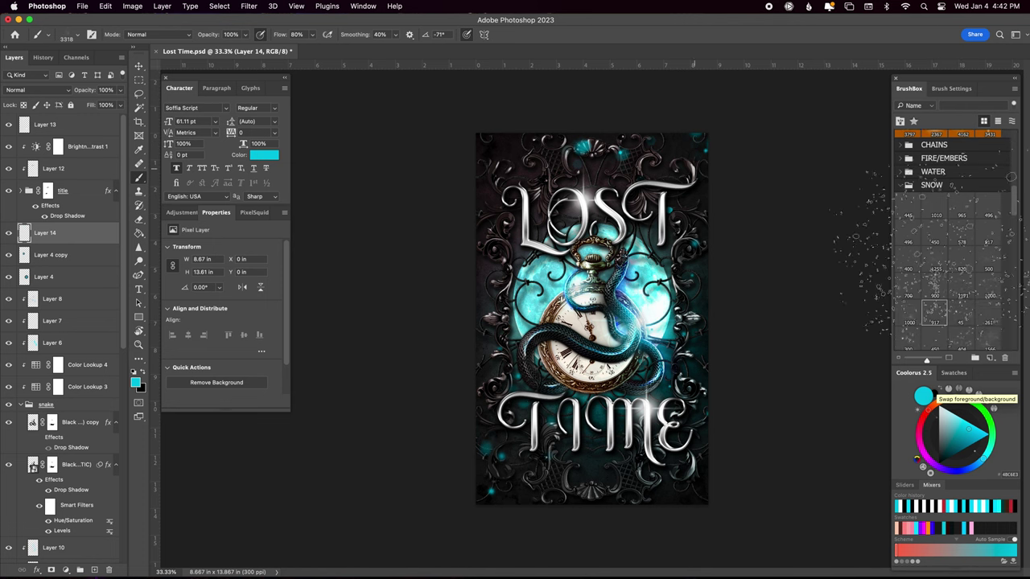
pyautogui.click(988, 259)
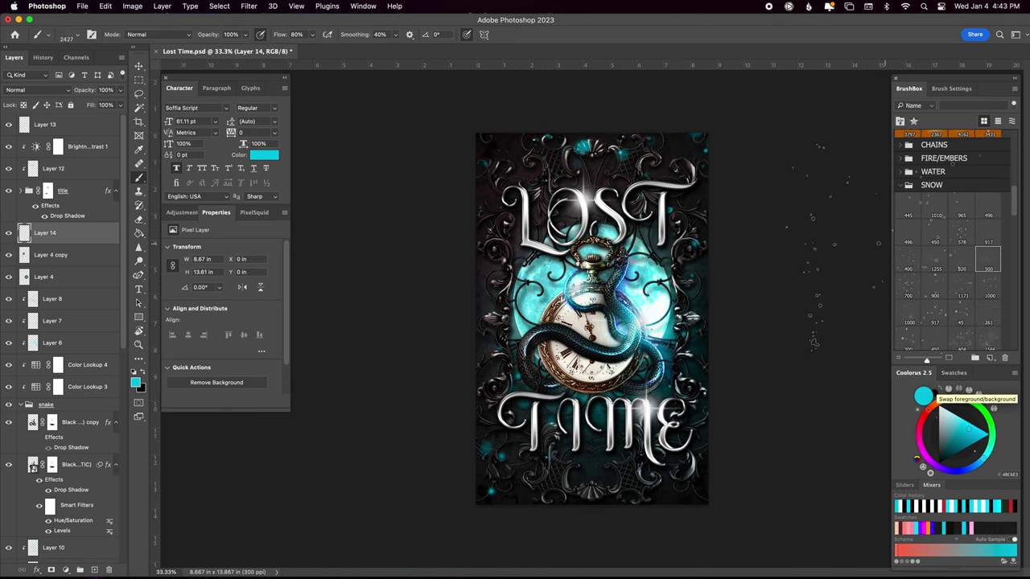
pyautogui.moveTo(563, 434); pyautogui.dragTo(644, 467)
pyautogui.hotkey('ctrl', 'z')
pyautogui.click(962, 259)
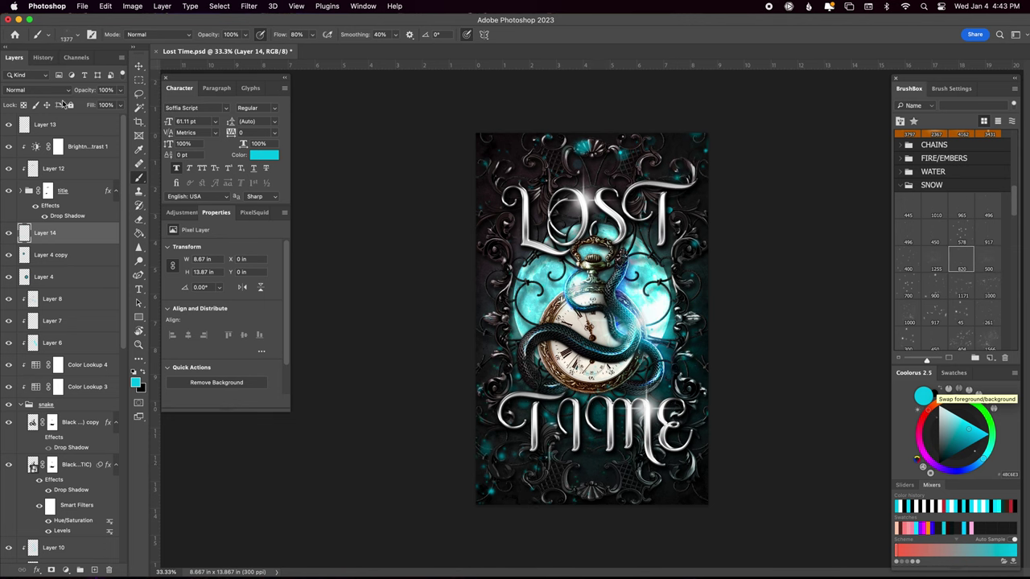
pyautogui.click(36, 89)
pyautogui.click(36, 201)
# - Shift Layer 14's snow particles from cyan toward blue with Hue/Saturation, then save
pyautogui.press('super+u')
pyautogui.moveTo(300, 220)
pyautogui.mouseDown()
pyautogui.moveTo(245, 225)
pyautogui.moveTo(318, 228)
pyautogui.mouseUp()
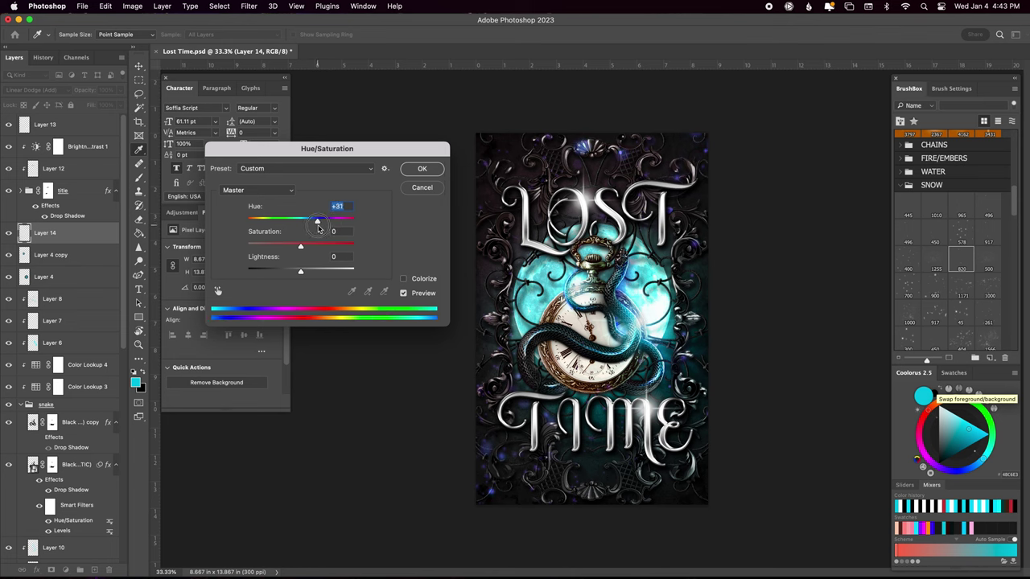
pyautogui.click(412, 170)
pyautogui.press('b')
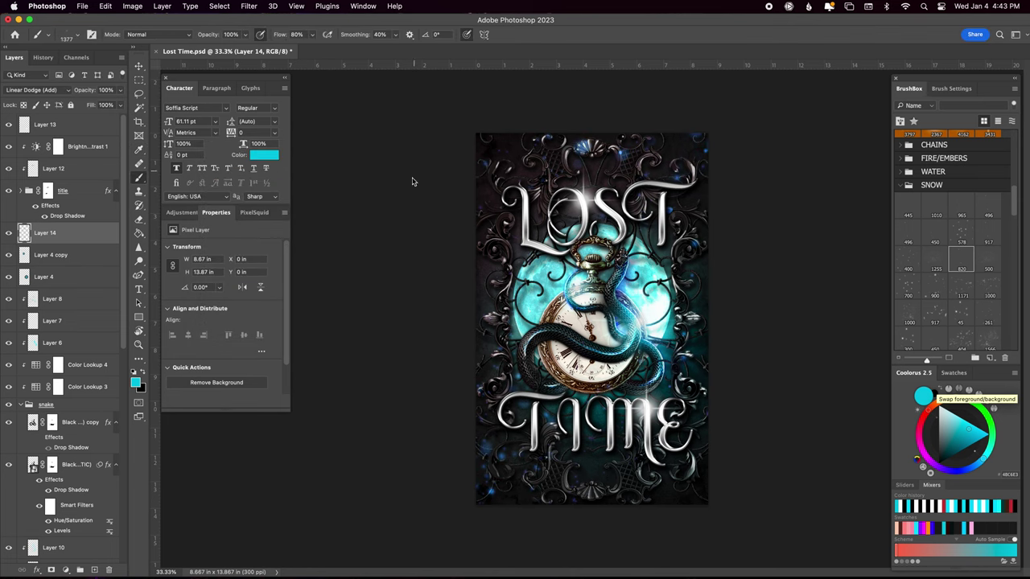
pyautogui.press('super+s')
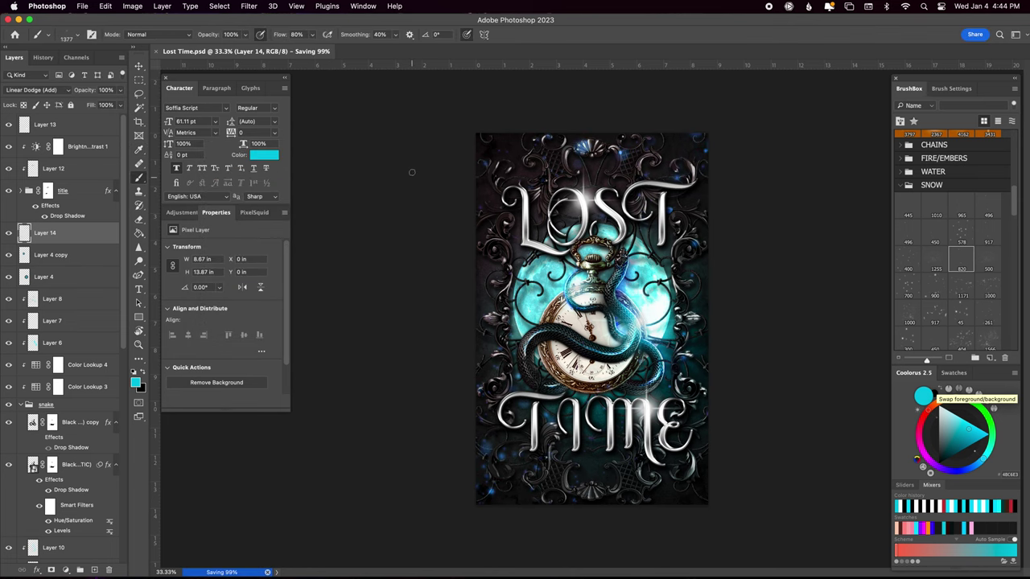
# - Add a white AUTHOR NAME text layer above Layer 13 in Duarose Serif
pyautogui.click(95, 127)
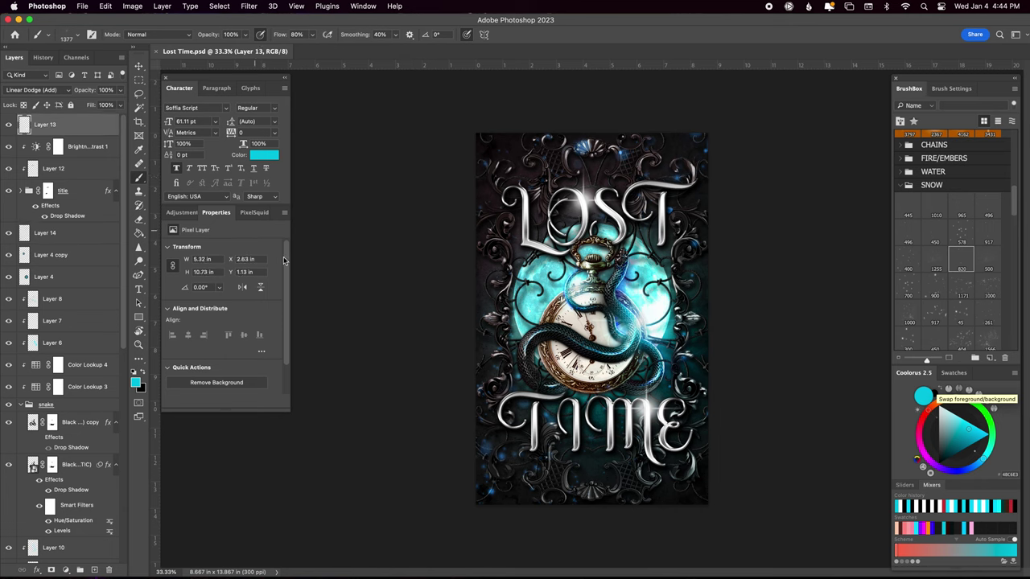
pyautogui.press('t')
pyautogui.click(264, 155)
pyautogui.click(151, 174)
pyautogui.click(374, 156)
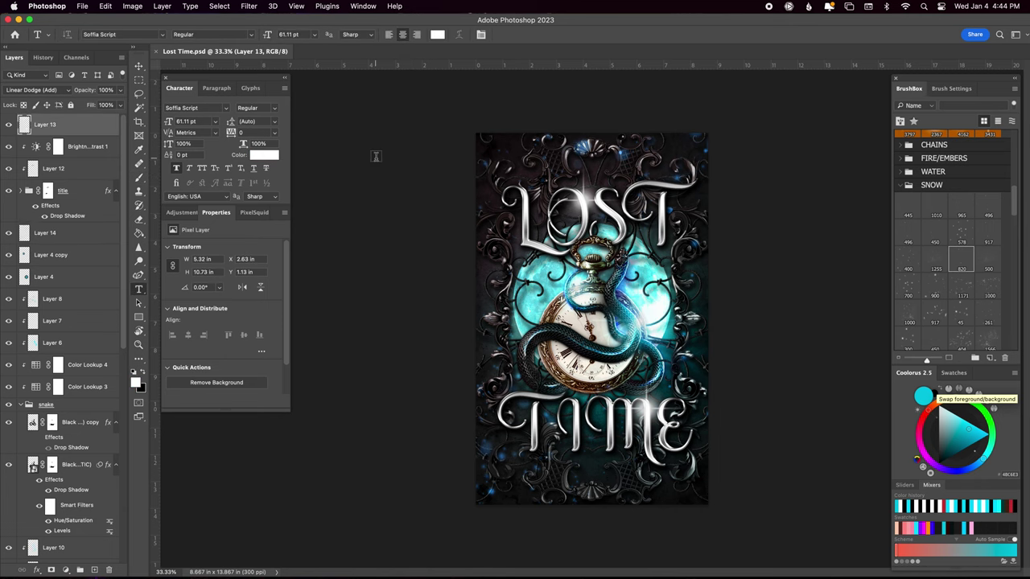
pyautogui.click(208, 107)
pyautogui.write('Roller Coaster')
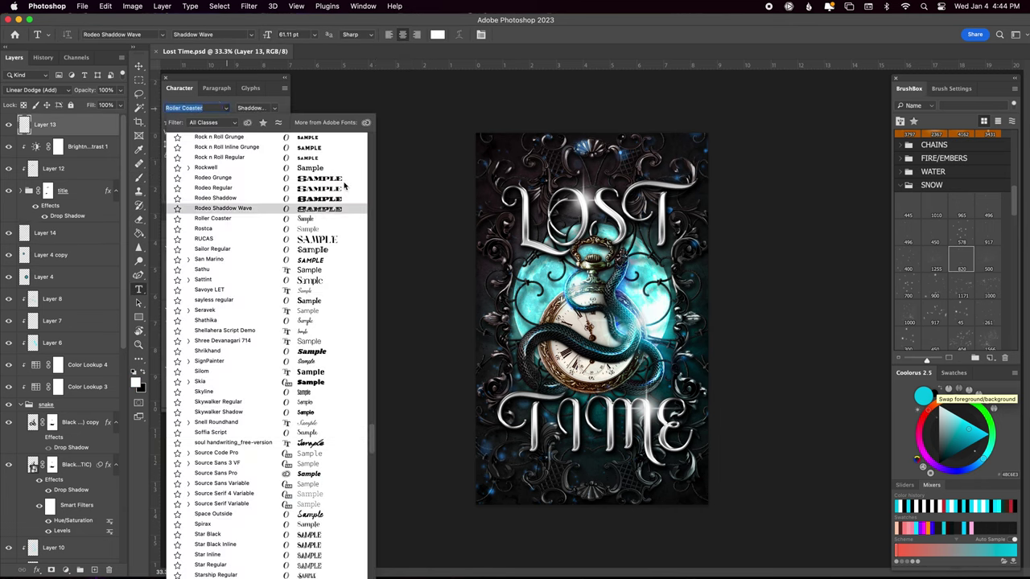
pyautogui.write('dua')
pyautogui.click(245, 142)
pyautogui.click(547, 313)
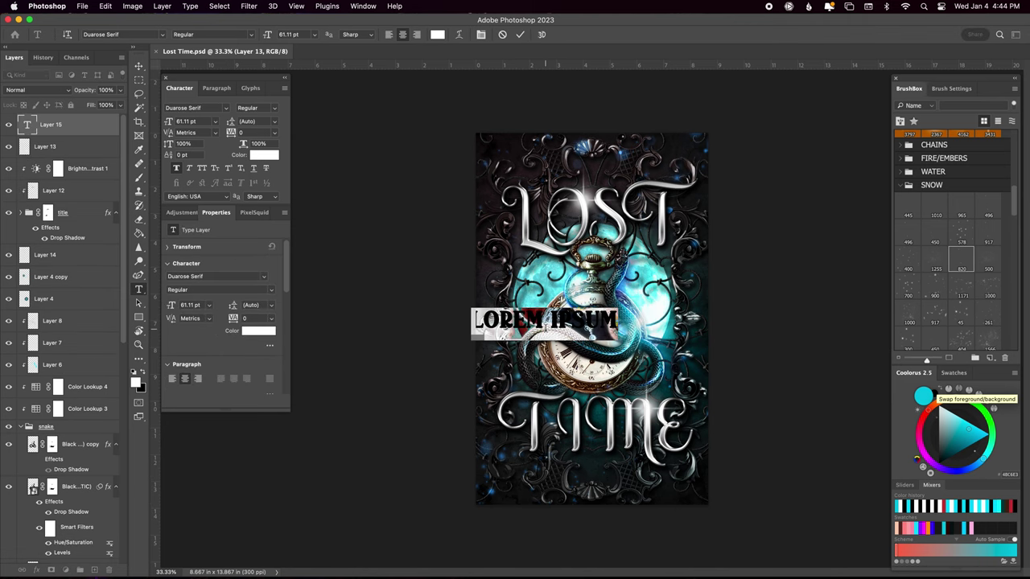
pyautogui.write('AUTHOR NAM')
pyautogui.click(519, 34)
# - Switch AUTHOR NAME to Masculine, move it to bottom centre, and set tracking to 200
pyautogui.click(208, 108)
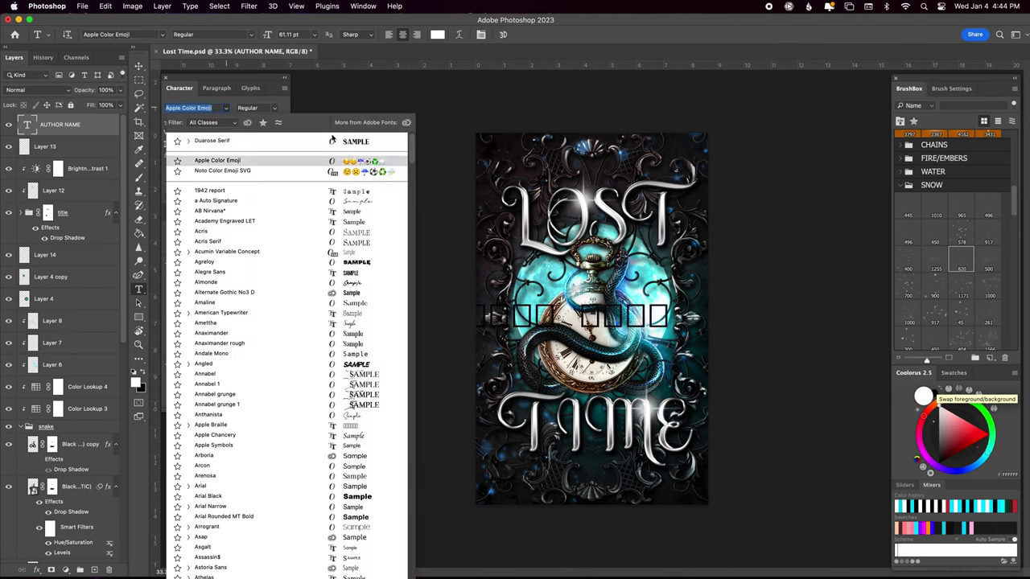
pyautogui.write('mas')
pyautogui.click(242, 141)
pyautogui.moveTo(547, 319); pyautogui.dragTo(592, 488)
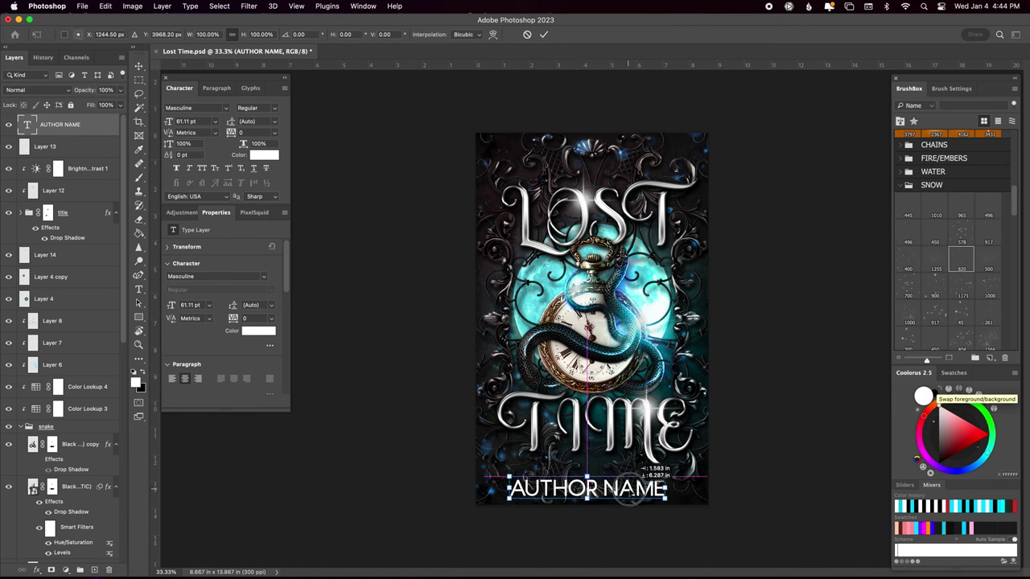
pyautogui.click(274, 132)
pyautogui.click(255, 286)
# - Browse the font family list, then dismiss it with Masculine kept
pyautogui.click(215, 107)
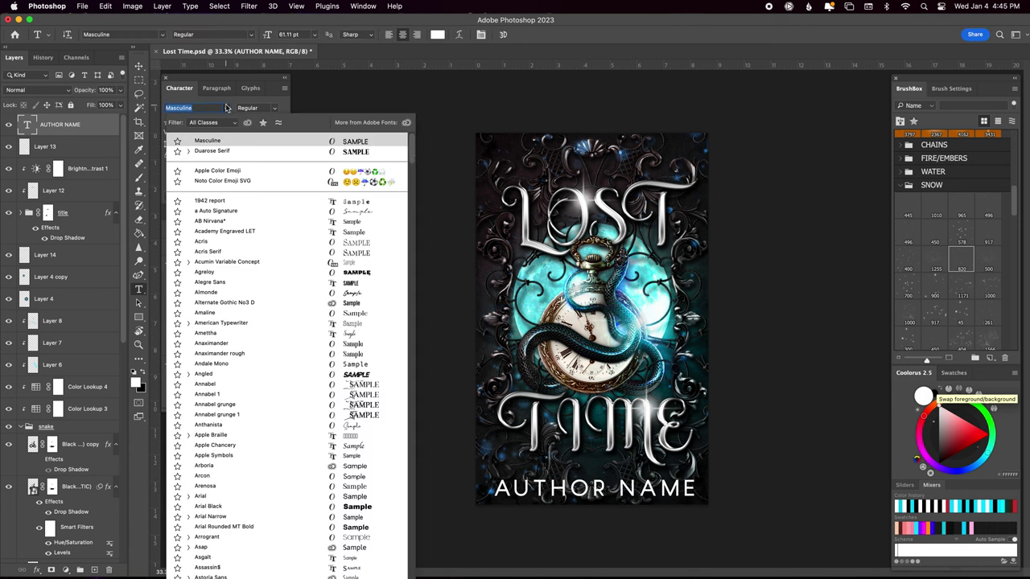
pyautogui.scroll(-3, 404, 147)
pyautogui.scroll(-4, 405, 147)
pyautogui.scroll(-4, 404, 146)
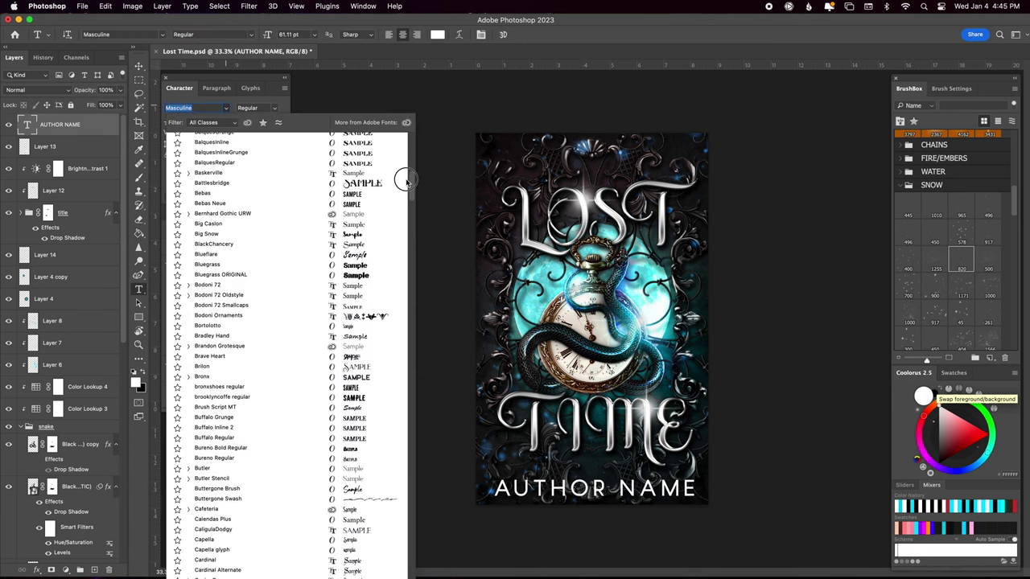
pyautogui.scroll(-4, 404, 207)
pyautogui.scroll(-4, 404, 211)
pyautogui.scroll(-4, 402, 223)
pyautogui.scroll(-4, 402, 223)
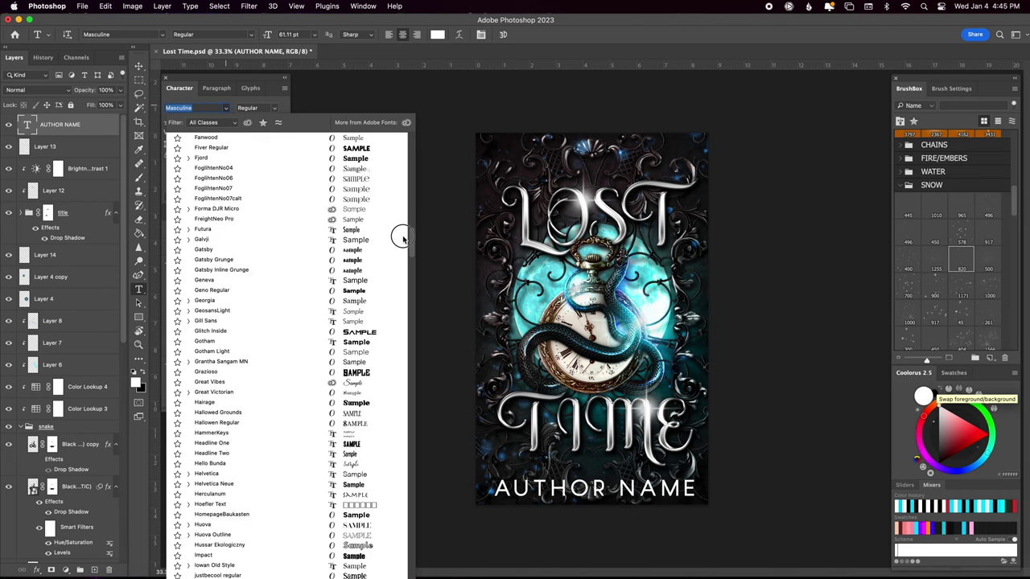
pyautogui.scroll(-4, 401, 241)
pyautogui.scroll(-5, 399, 258)
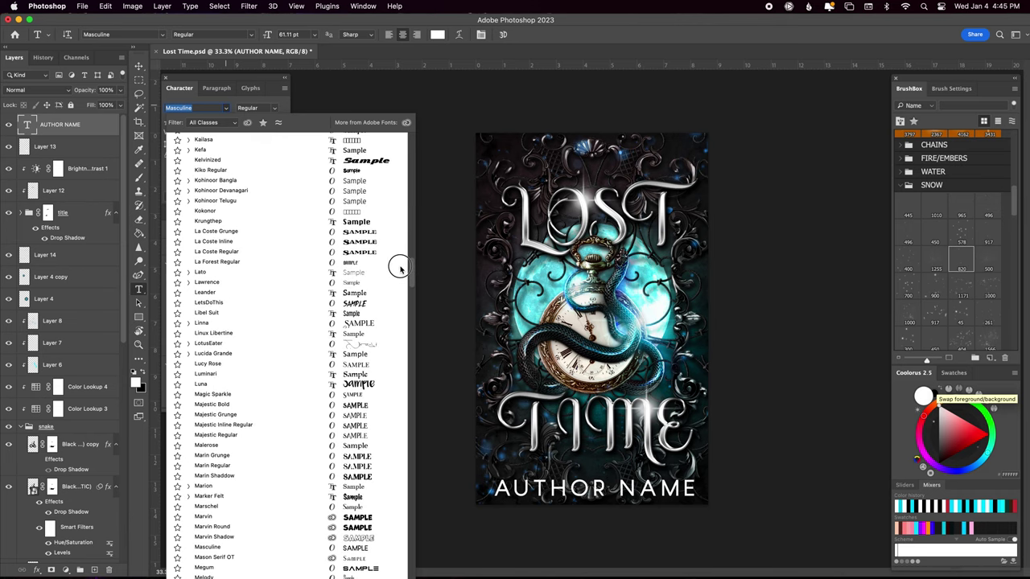
pyautogui.scroll(1, 400, 268)
pyautogui.press('Escape')
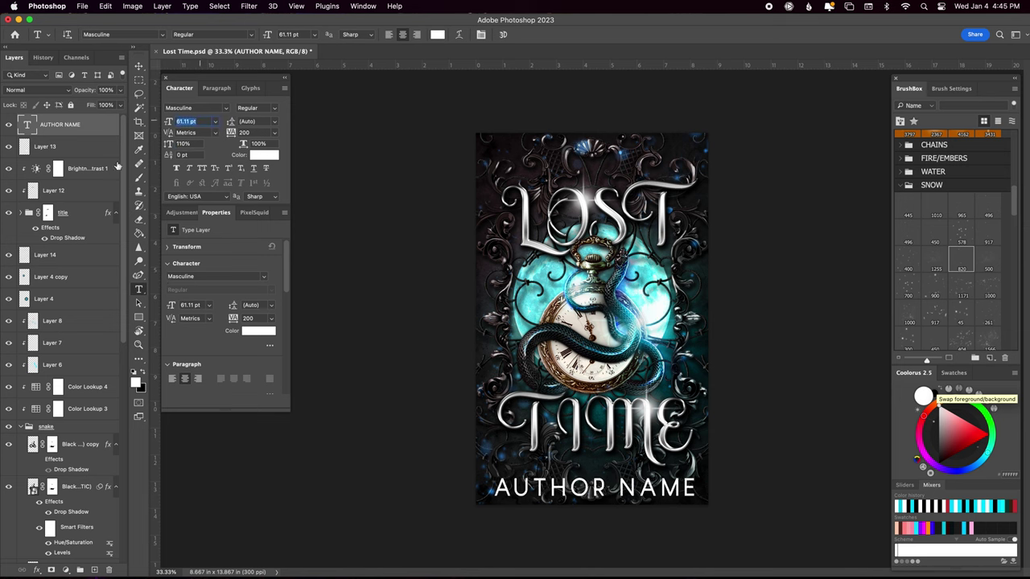
# - Give AUTHOR NAME a drop shadow with Distance 0, Spread 29 and Size 117
pyautogui.moveTo(68, 237); pyautogui.dragTo(60, 125)
pyautogui.doubleClick(67, 150)
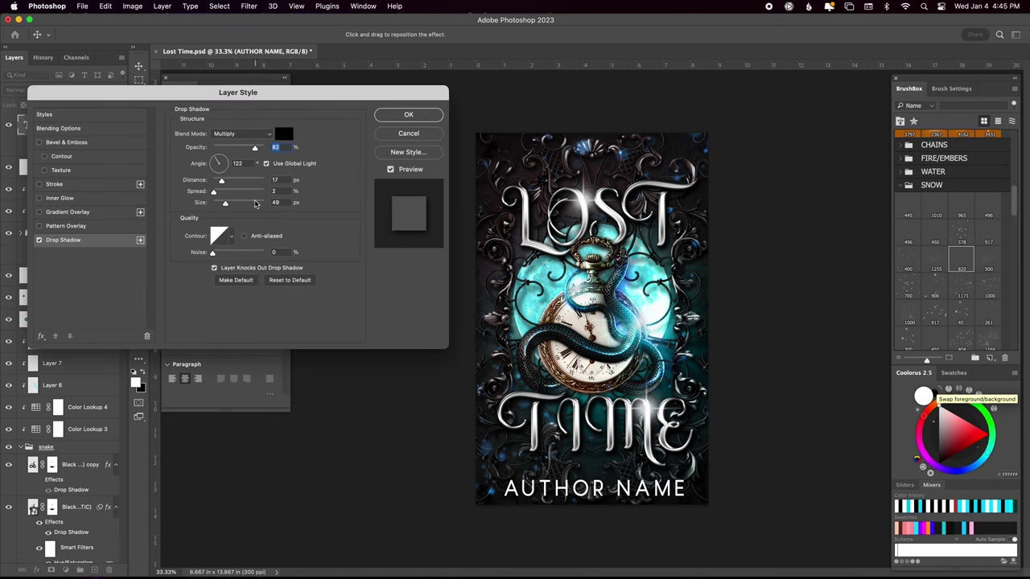
pyautogui.moveTo(221, 179)
pyautogui.mouseDown()
pyautogui.moveTo(212, 180)
pyautogui.moveTo(239, 205)
pyautogui.mouseUp()
pyautogui.press('Return')
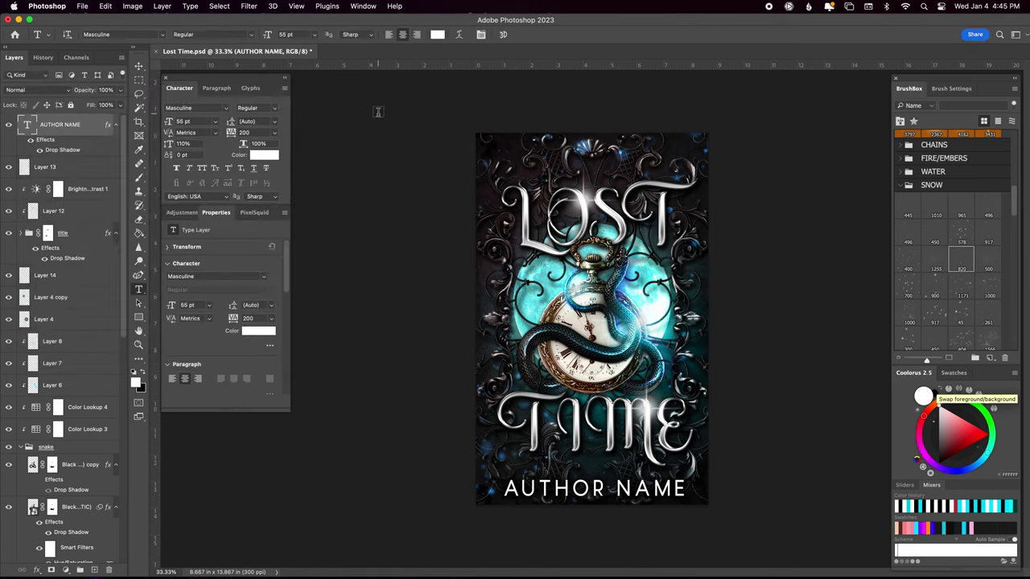
# - Set the LOST title layer's vertical scale to 90%
pyautogui.click(55, 275)
pyautogui.press('v')
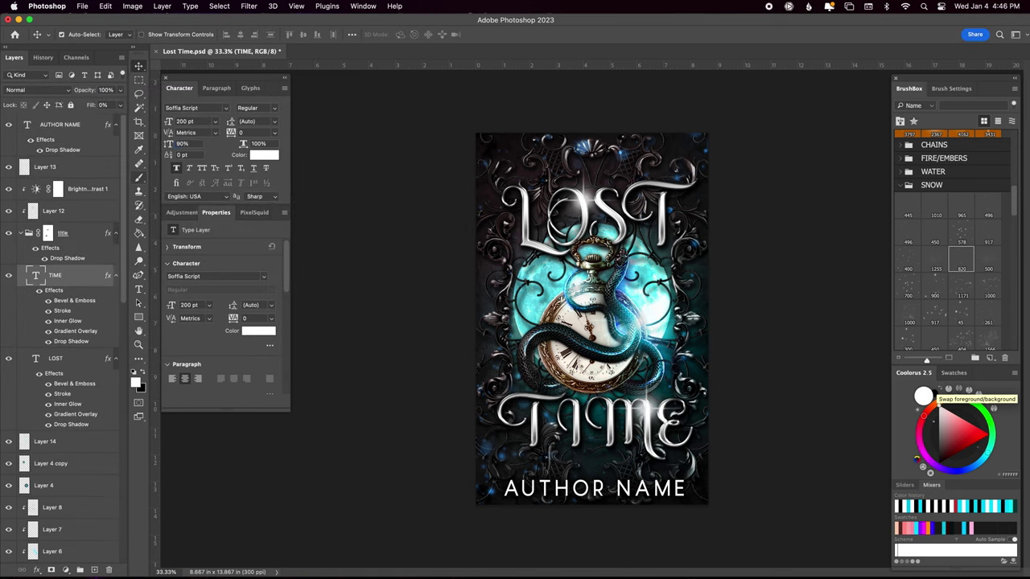
pyautogui.click(55, 349)
pyautogui.click(184, 143)
pyautogui.write('90')
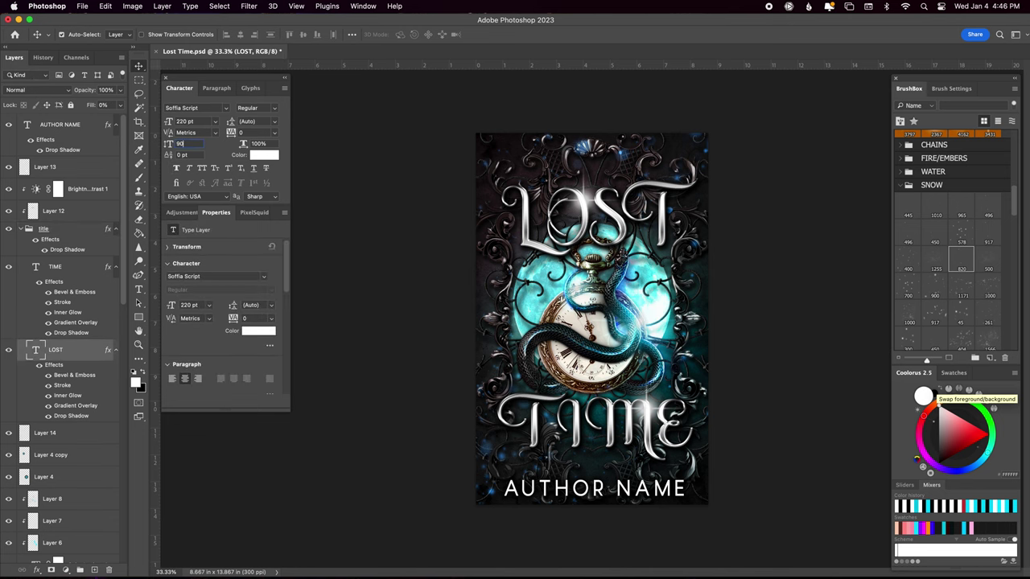
pyautogui.press('Return')
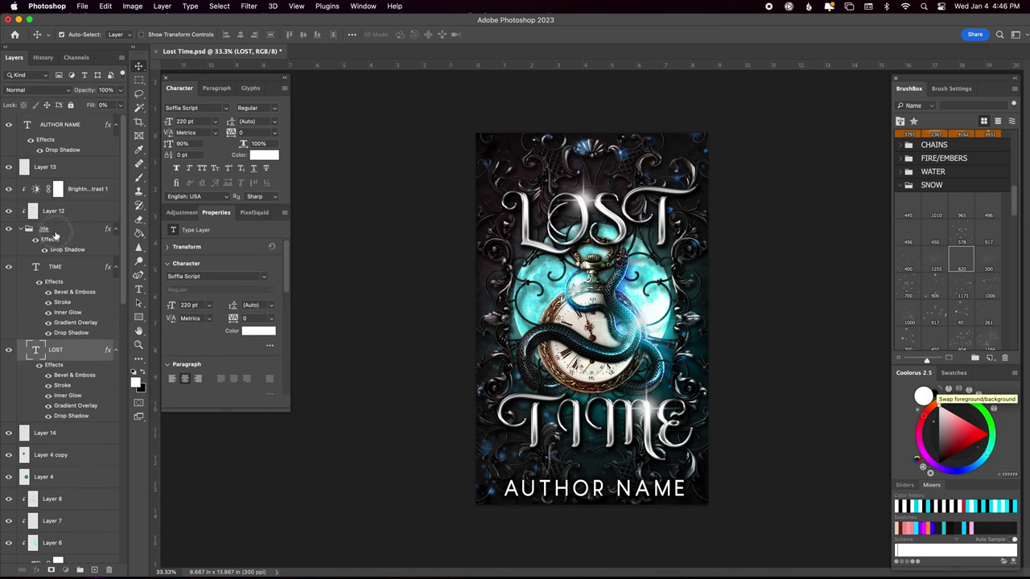
# - Target the title group's layer mask with the Brush tool ready
pyautogui.click(44, 229)
pyautogui.press('b')
pyautogui.scroll(-5, 32, 465)
# - Collapse the snake group, mask the title over the watch crown, and save
pyautogui.click(32, 465)
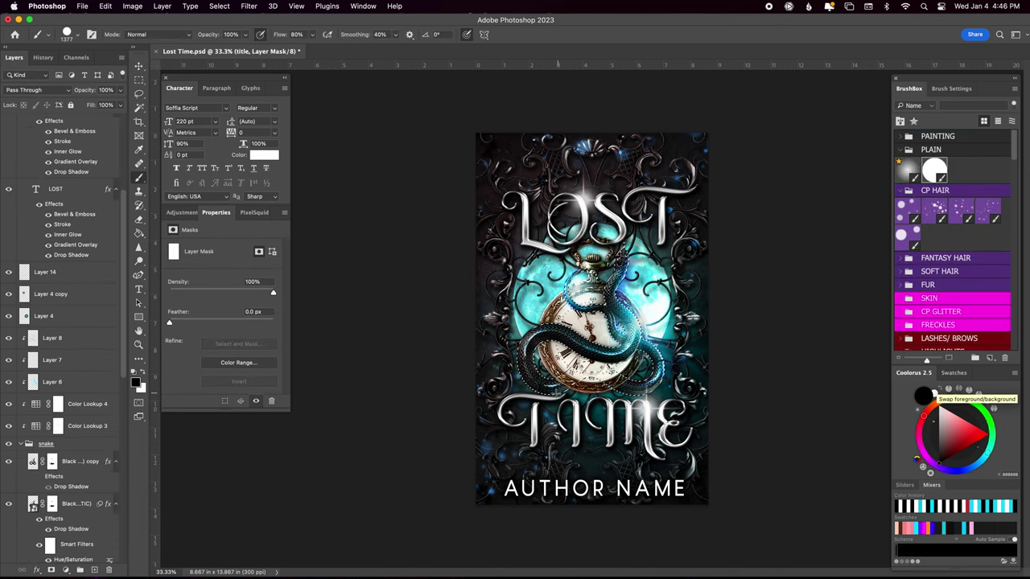
pyautogui.click(19, 443)
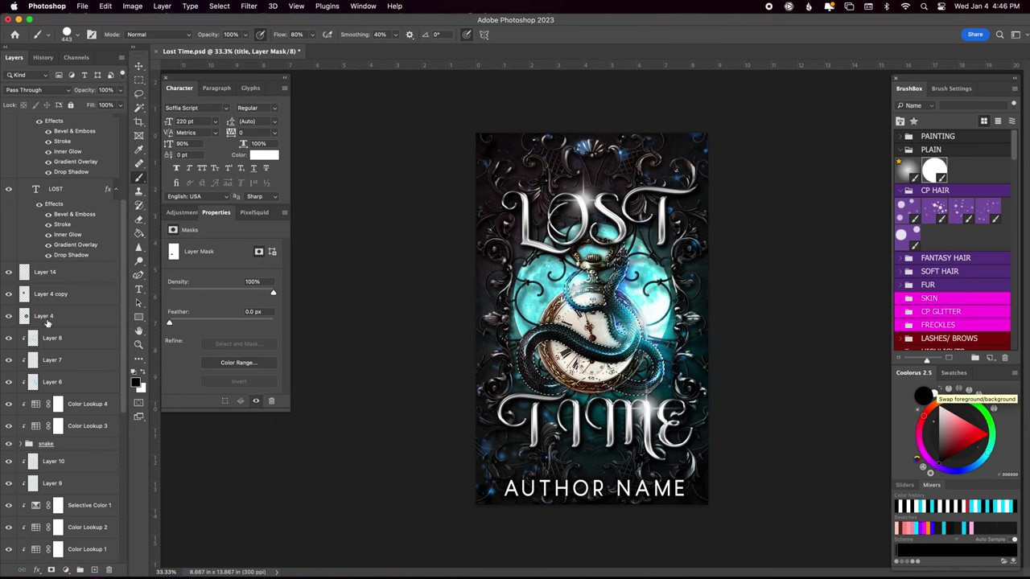
pyautogui.scroll(-4, 48, 451)
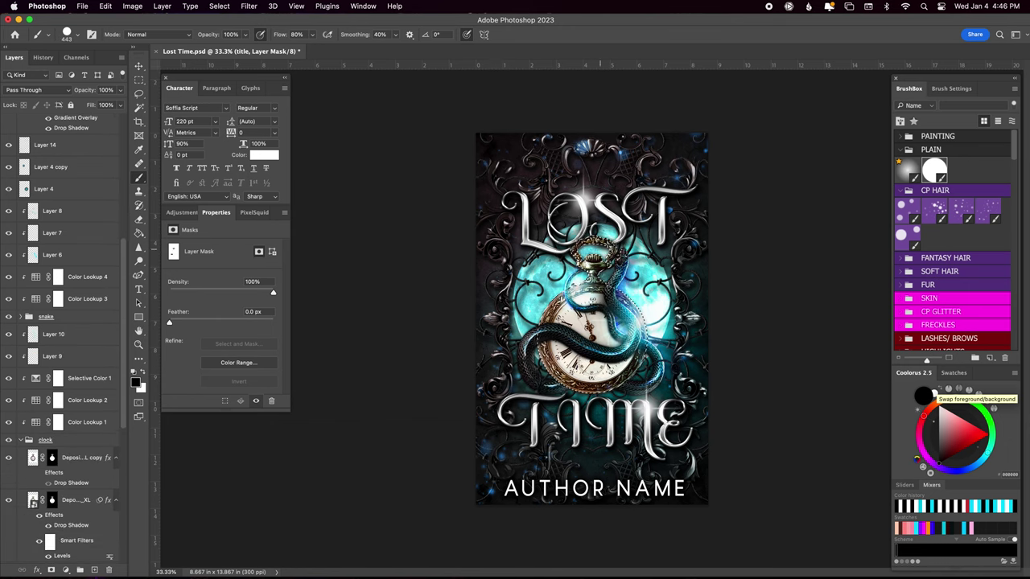
pyautogui.moveTo(591, 241); pyautogui.dragTo(568, 251)
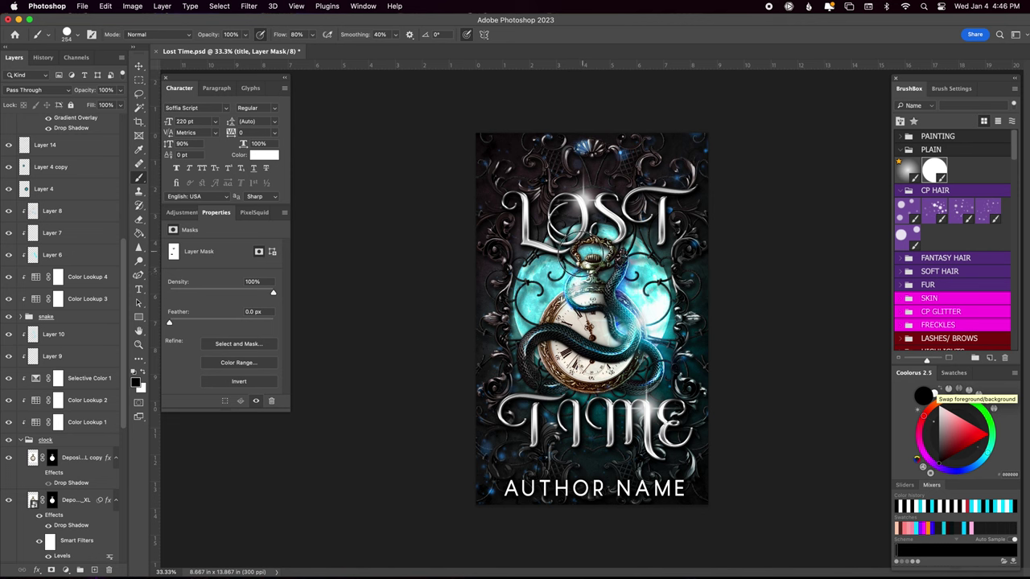
pyautogui.hotkey('ctrl', 's')
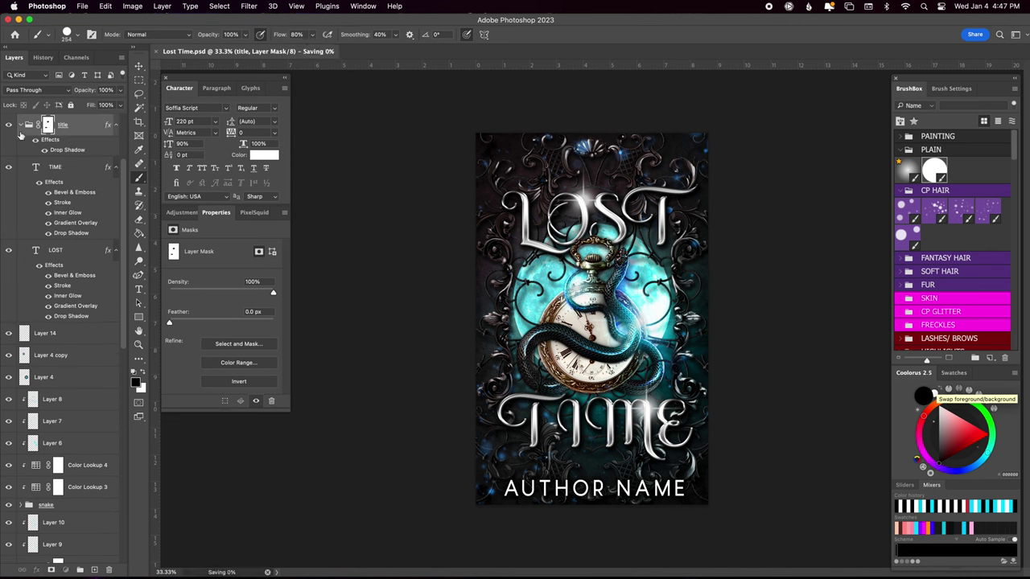
# - Paint black on the title group mask to hide more lettering, then save again
pyautogui.click(88, 169)
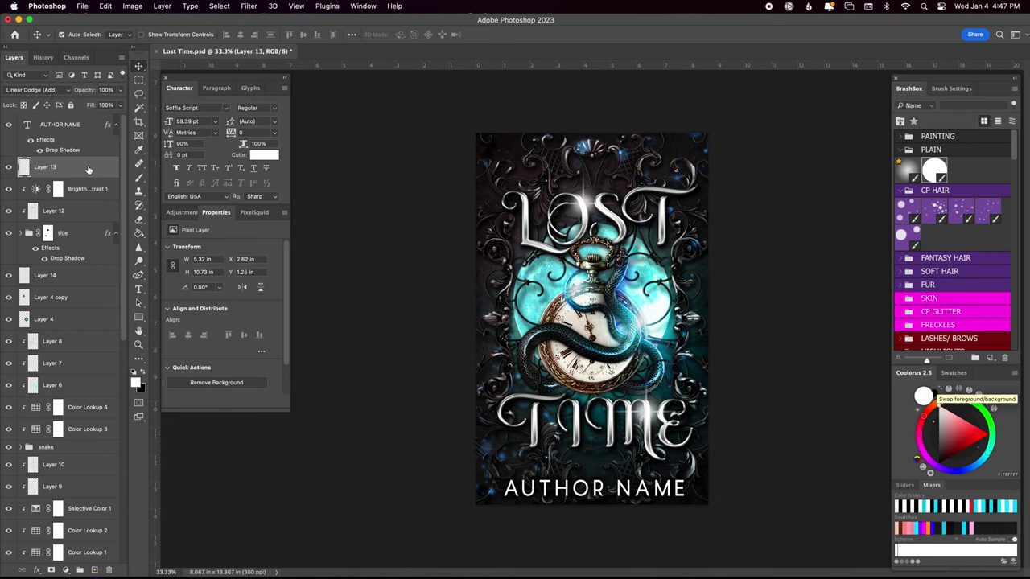
pyautogui.click(29, 232)
pyautogui.click(95, 363)
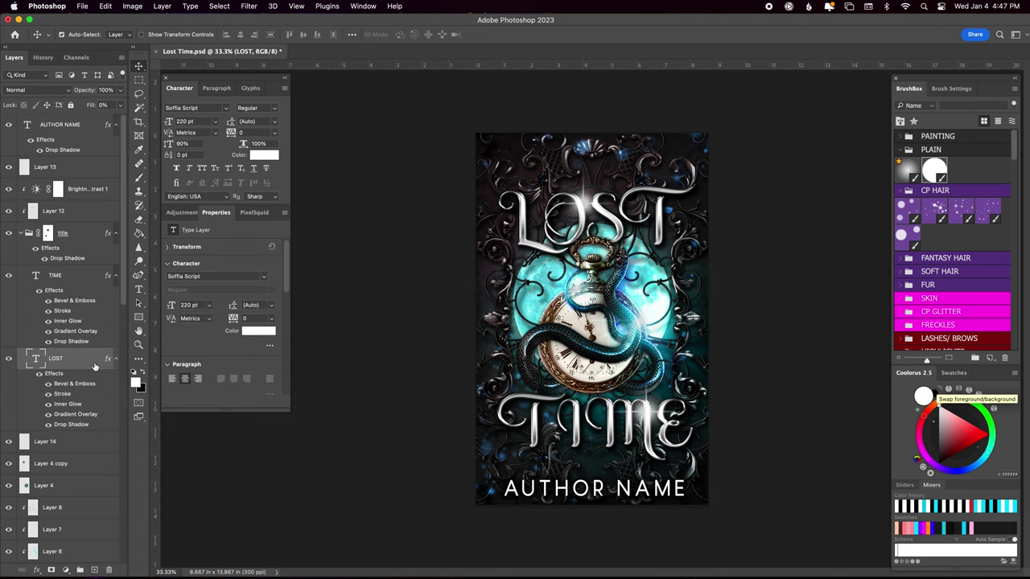
pyautogui.click(48, 233)
pyautogui.press('b')
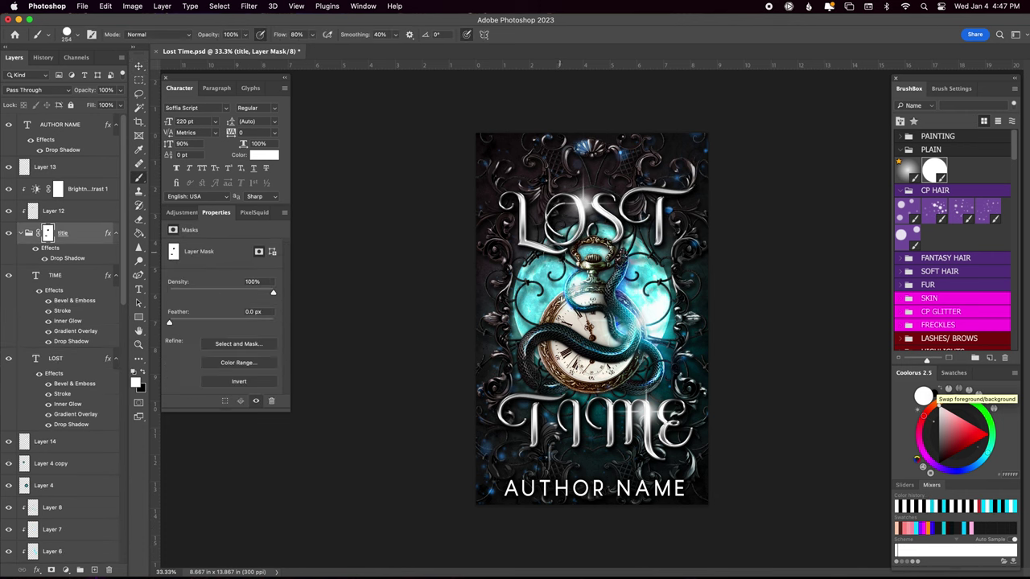
pyautogui.press('x')
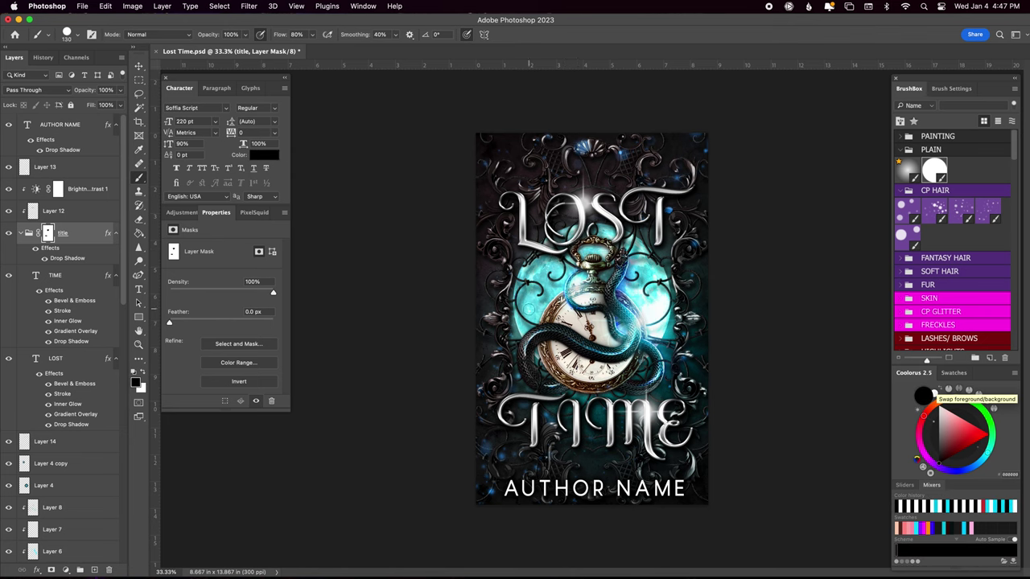
pyautogui.press('super+s')
pyautogui.click(88, 122)
# - Set AUTHOR NAME tracking to 300 and font size to 50 pt
pyautogui.write('x')
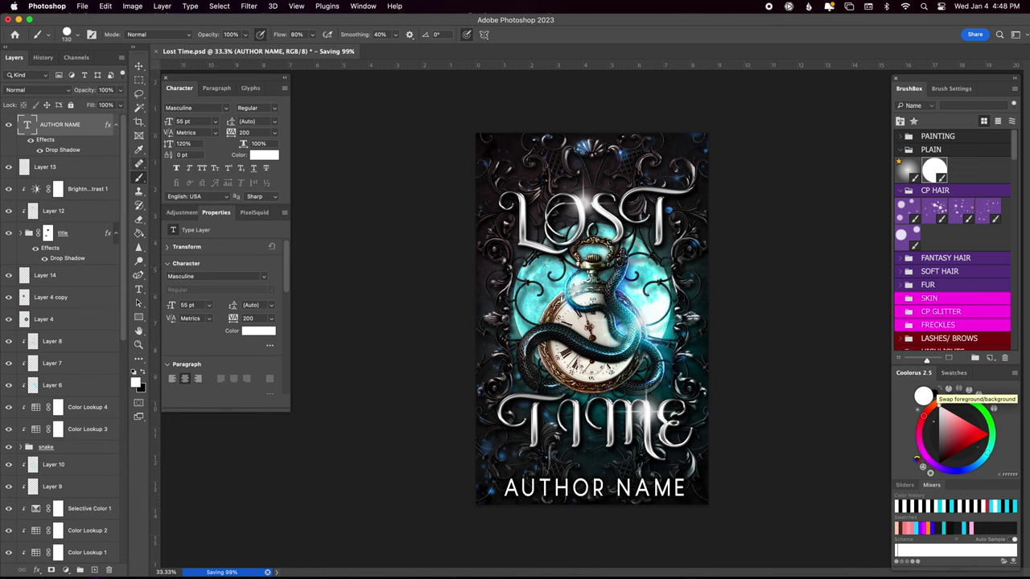
pyautogui.write('300')
pyautogui.press('Return')
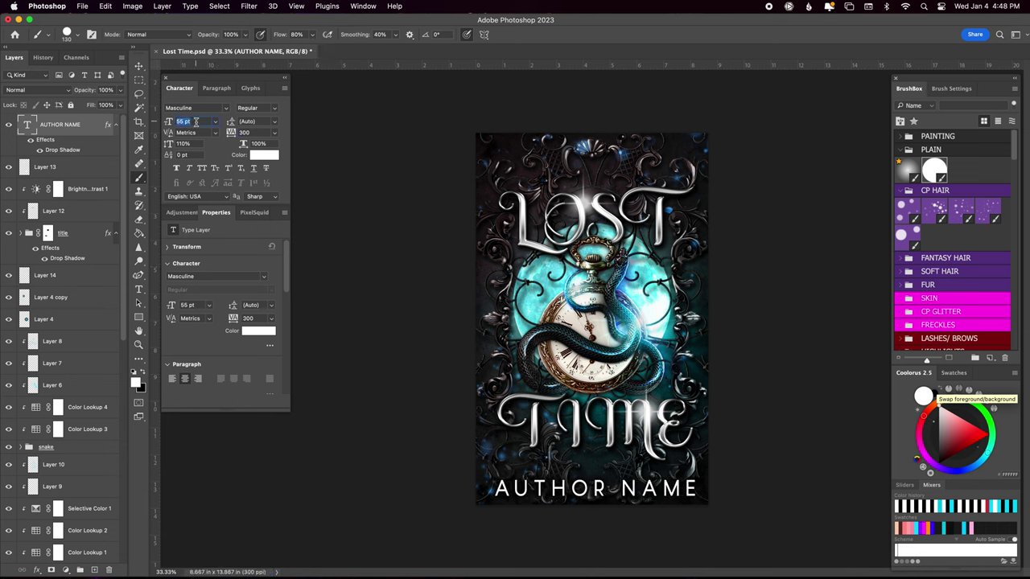
pyautogui.write('50')
pyautogui.press('Return')
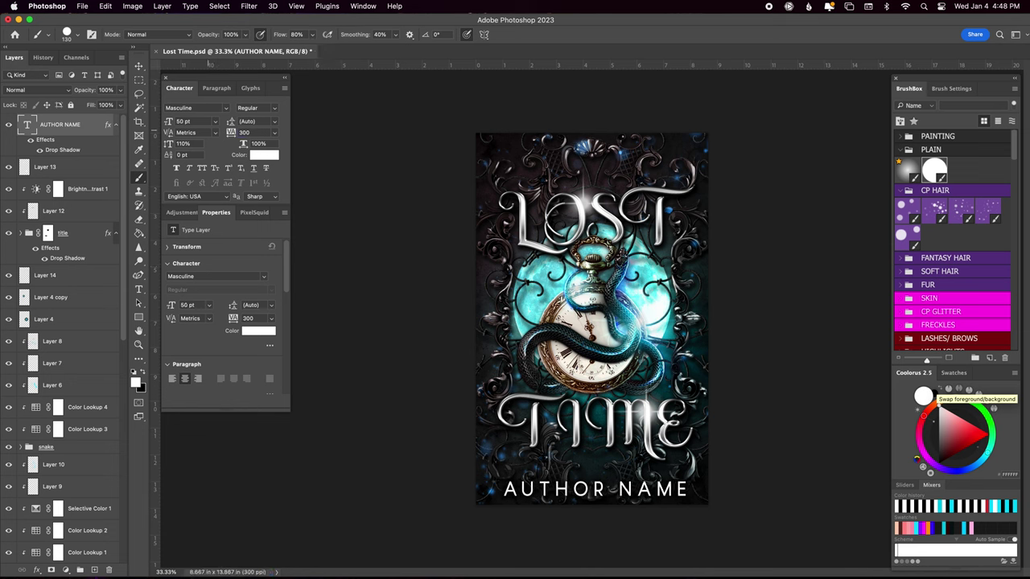
# - Group a range of lower layers, excluding Layer 2 copy 2 and Layer 5
pyautogui.scroll(-15, 81, 241)
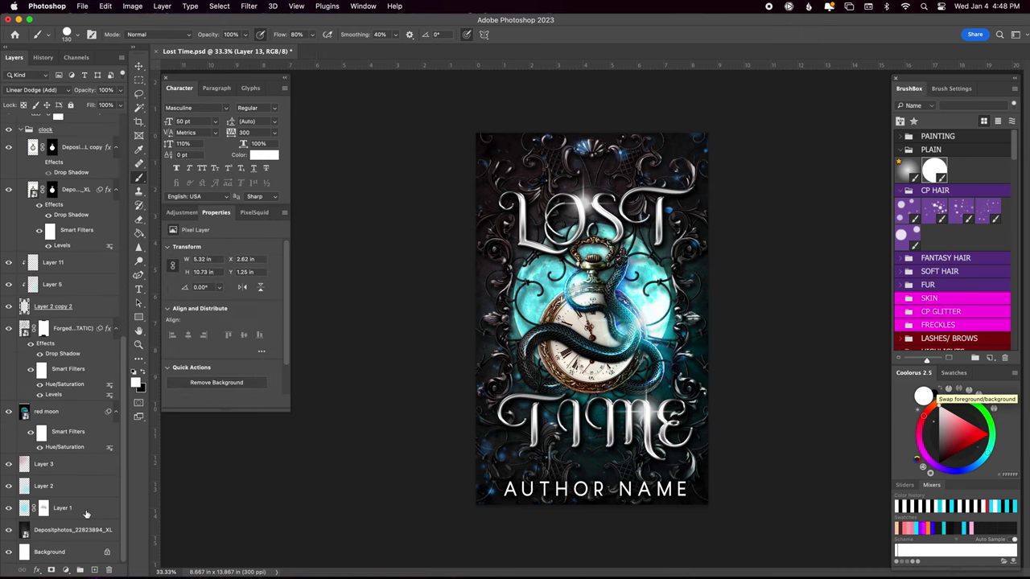
pyautogui.keyDown('shift'); pyautogui.click(80, 328); pyautogui.keyUp('shift')
pyautogui.keyDown('super'); pyautogui.click(92, 309); pyautogui.keyUp('super')
pyautogui.keyDown('super'); pyautogui.click(92, 286); pyautogui.keyUp('super')
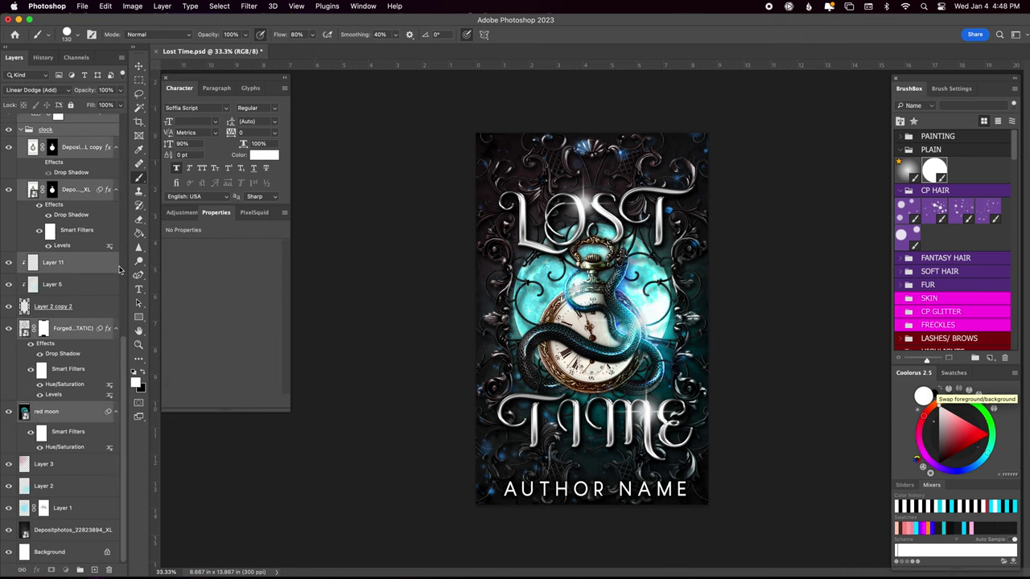
pyautogui.press('super+g')
pyautogui.press('v')
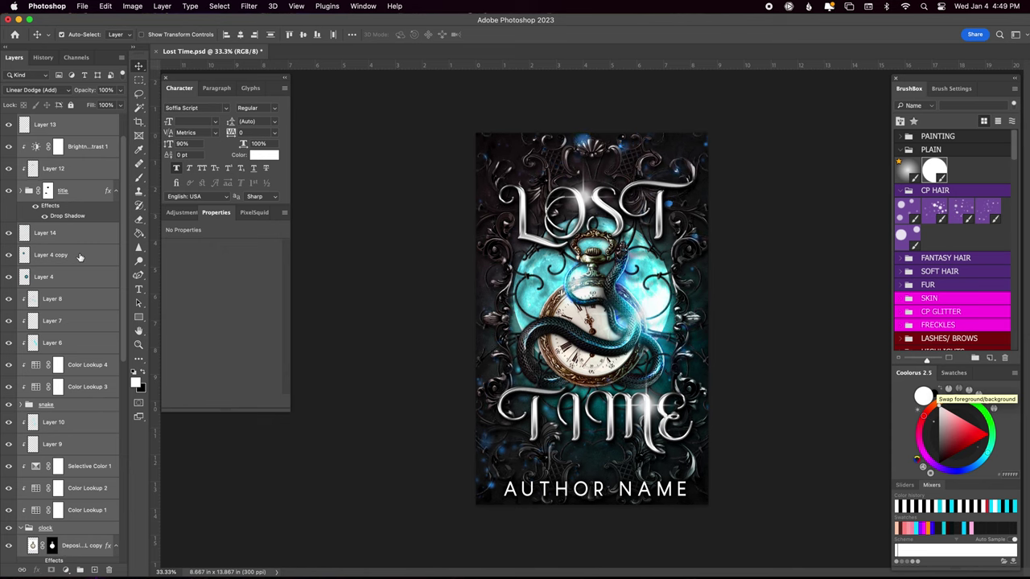
# - Select Layer 13, then Layer 14, and save the cover document
pyautogui.scroll(1, 88, 209)
pyautogui.click(99, 168)
pyautogui.click(88, 276)
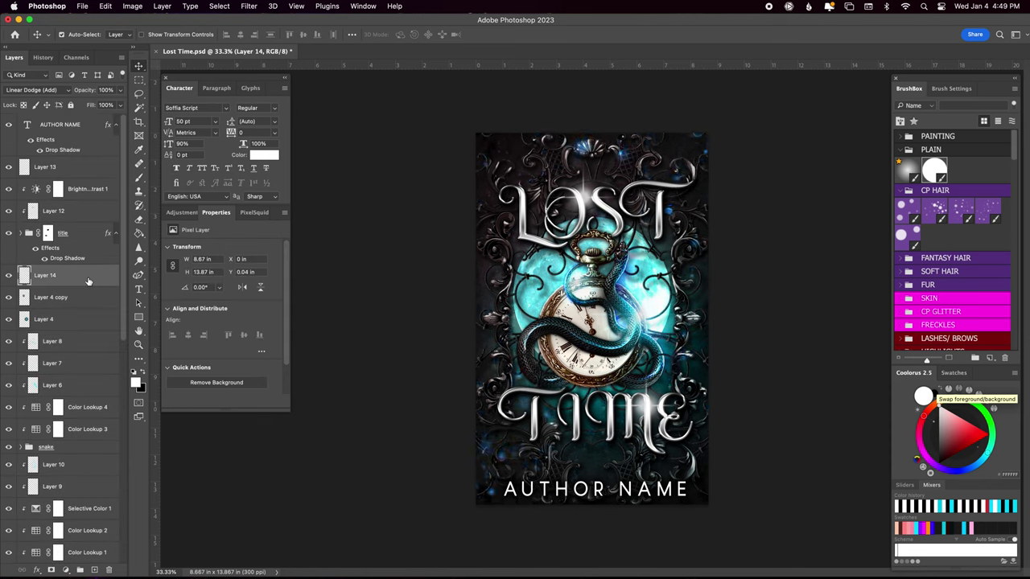
pyautogui.hotkey('ctrl', 's')
pyautogui.scroll(-8, 26, 424)
pyautogui.click(53, 434)
pyautogui.click(249, 5)
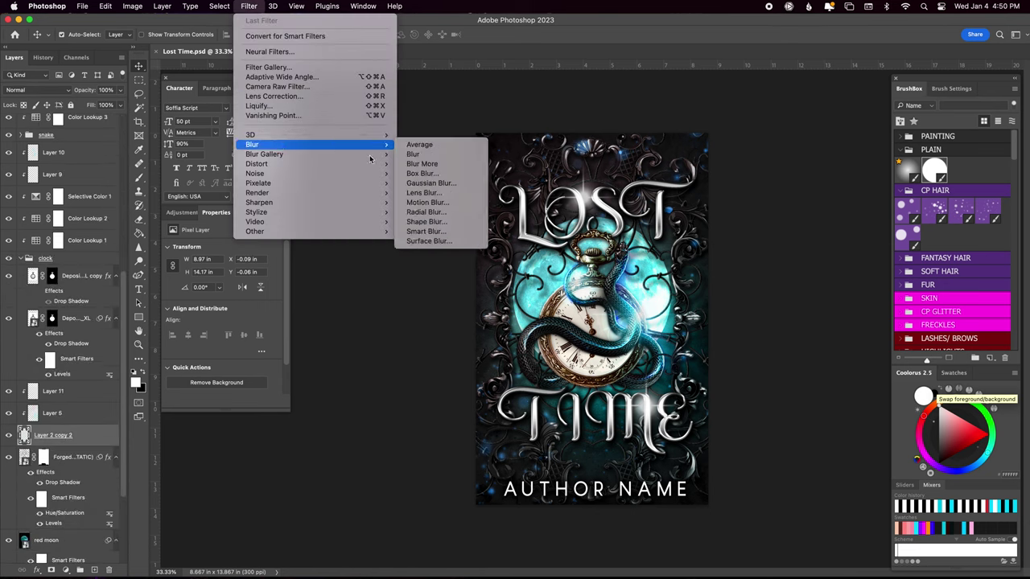
pyautogui.click(431, 183)
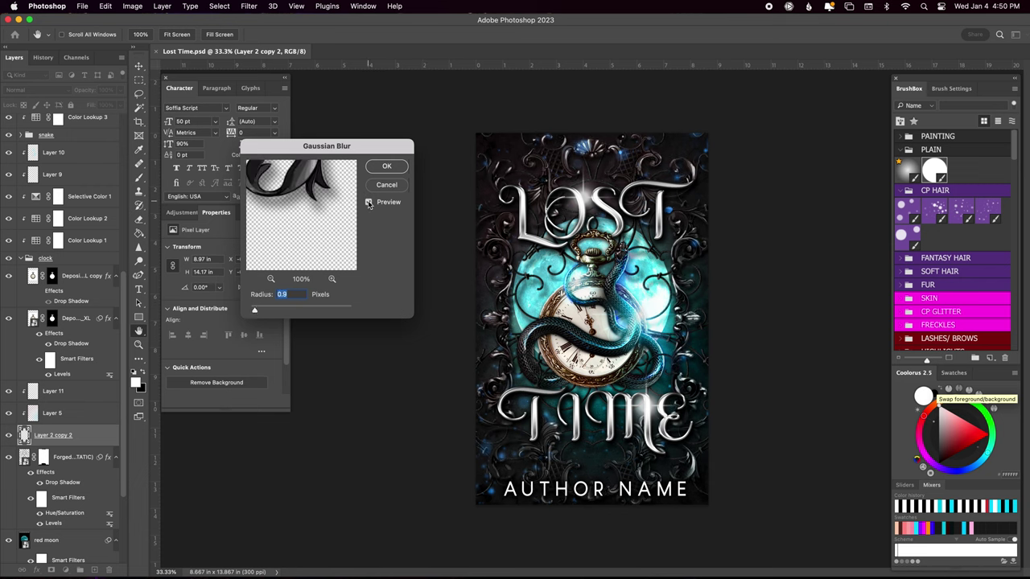
pyautogui.click(400, 187)
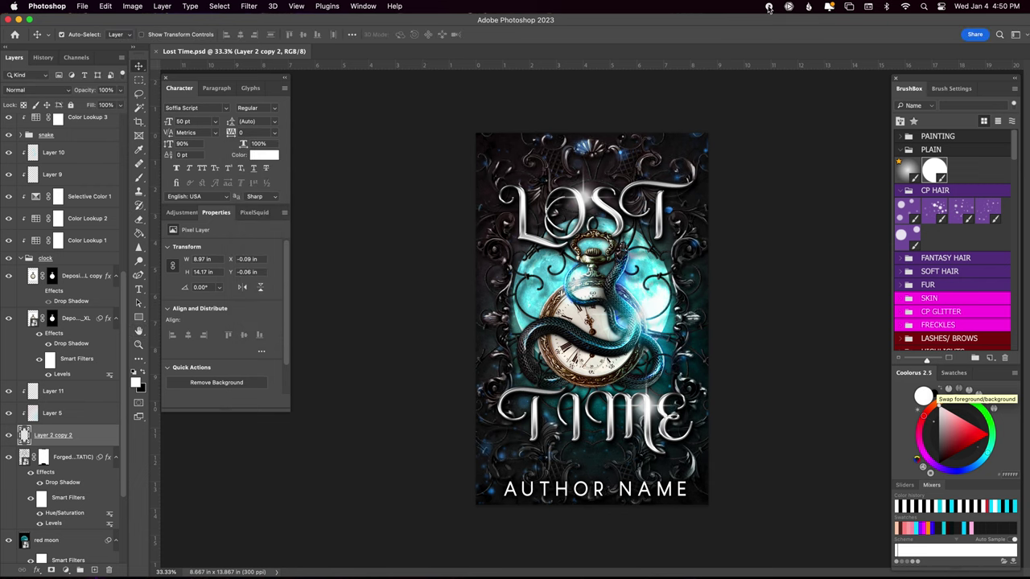